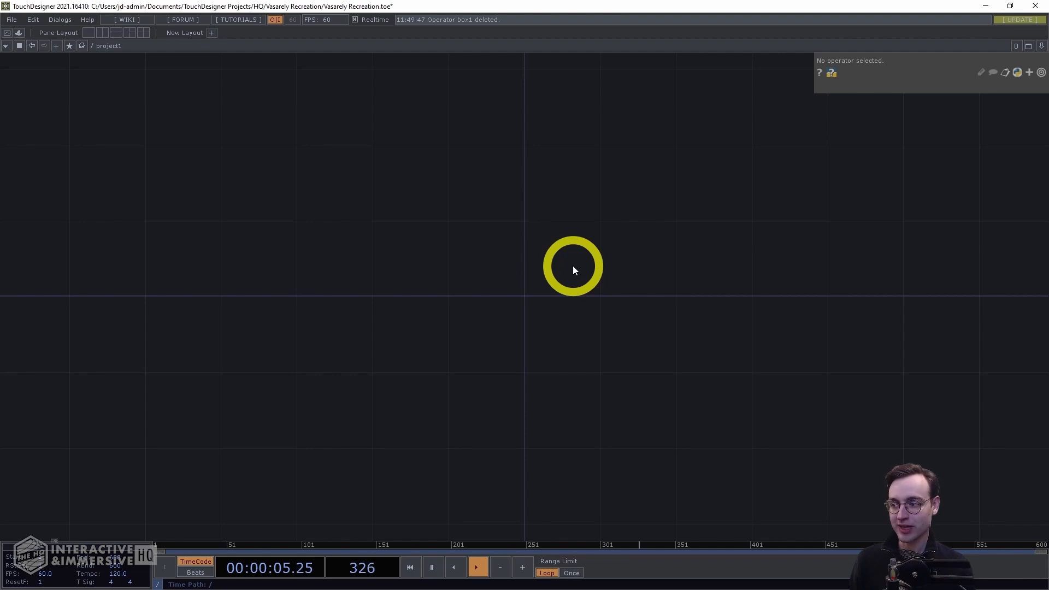
# Add a Box SOP to the network
pyautogui.moveTo(613, 279); pyautogui.dragTo(504, 261)
pyautogui.press('Tab')
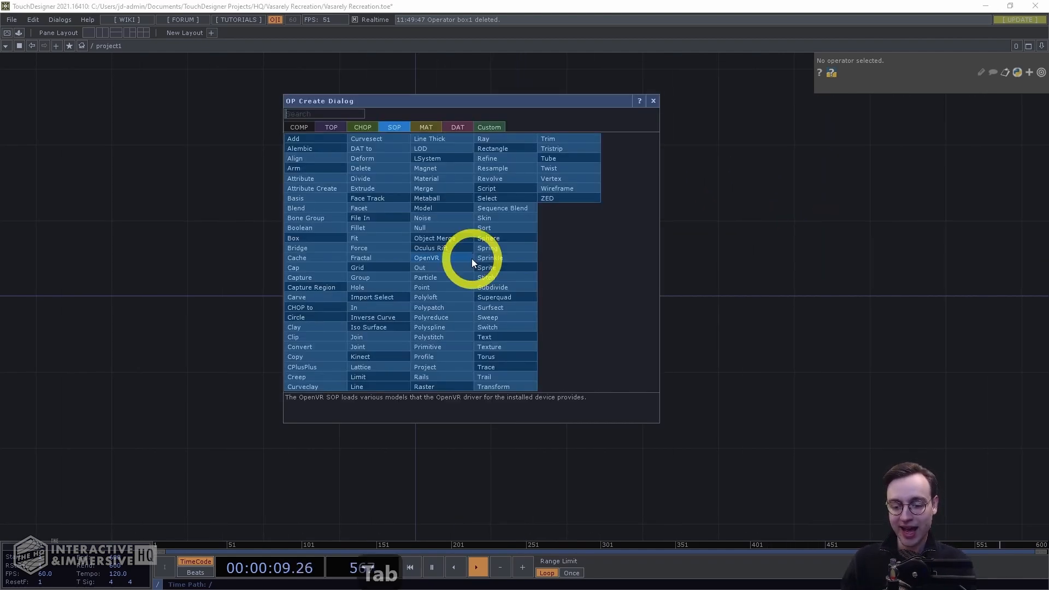
pyautogui.write('box')
pyautogui.press('Return')
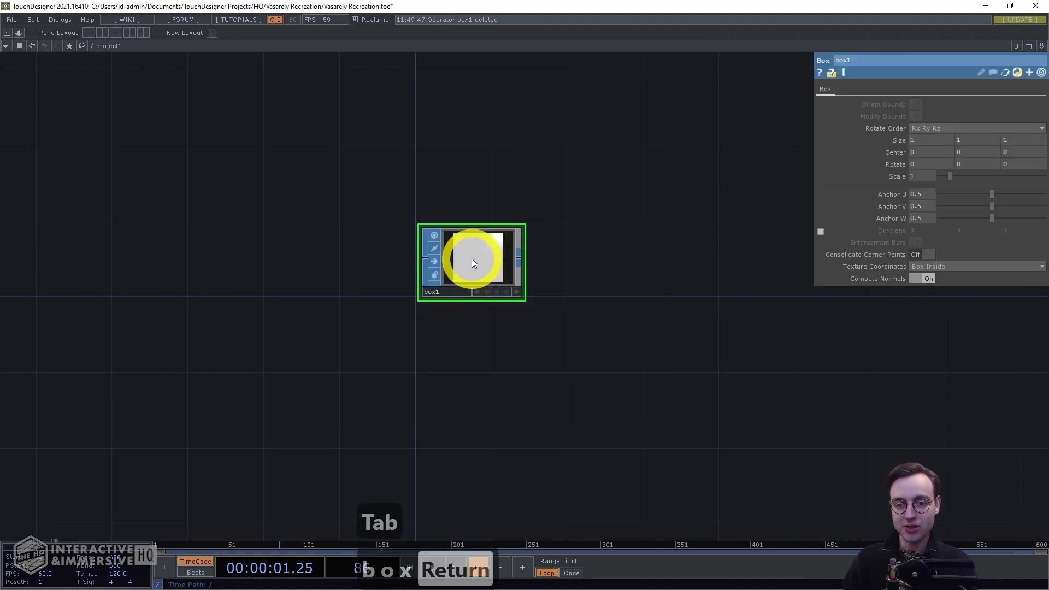
pyautogui.click(459, 246)
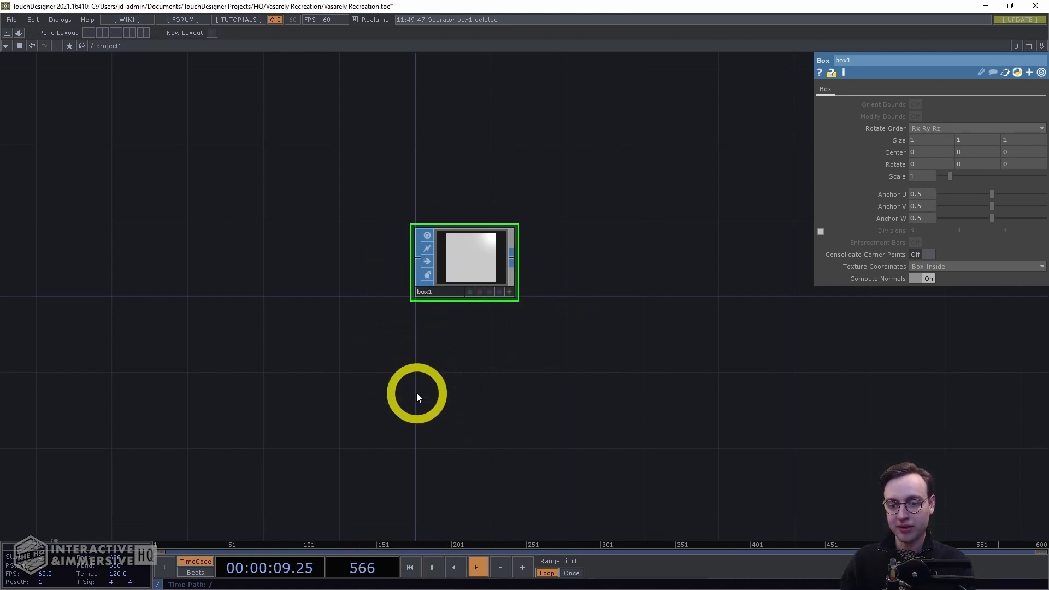
# Set the box's size to 240, 240 and 1680
pyautogui.moveTo(636, 248); pyautogui.dragTo(624, 252)
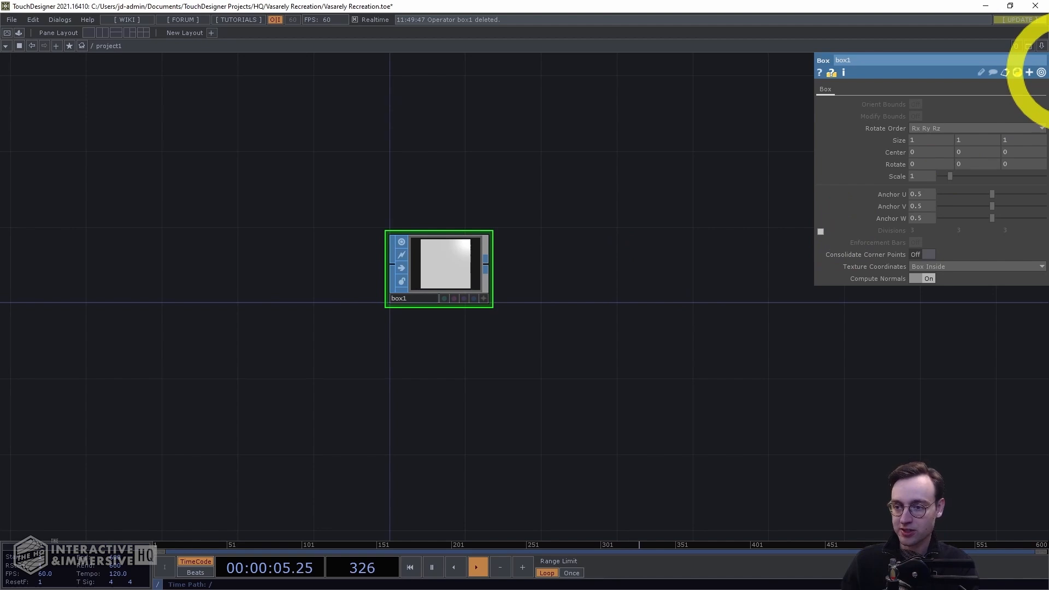
pyautogui.click(912, 143)
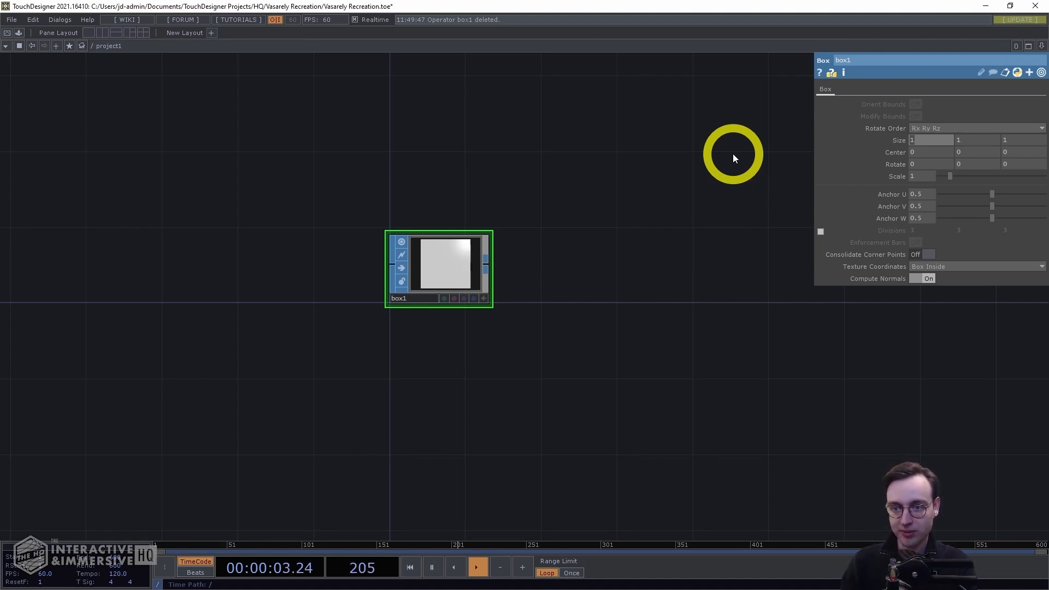
pyautogui.write('240')
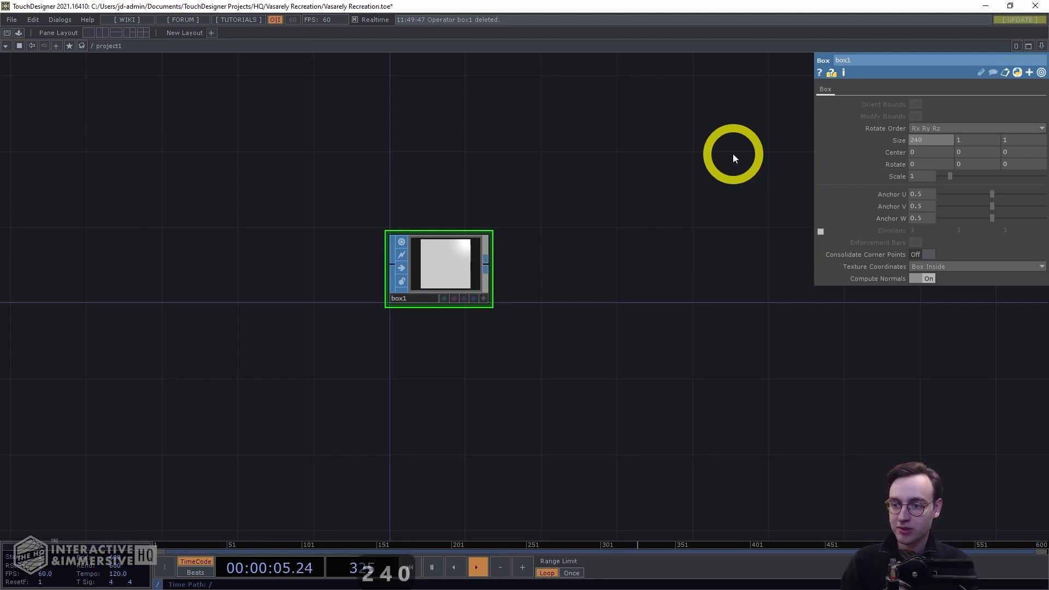
pyautogui.press('Tab')
pyautogui.write('240')
pyautogui.press('Tab')
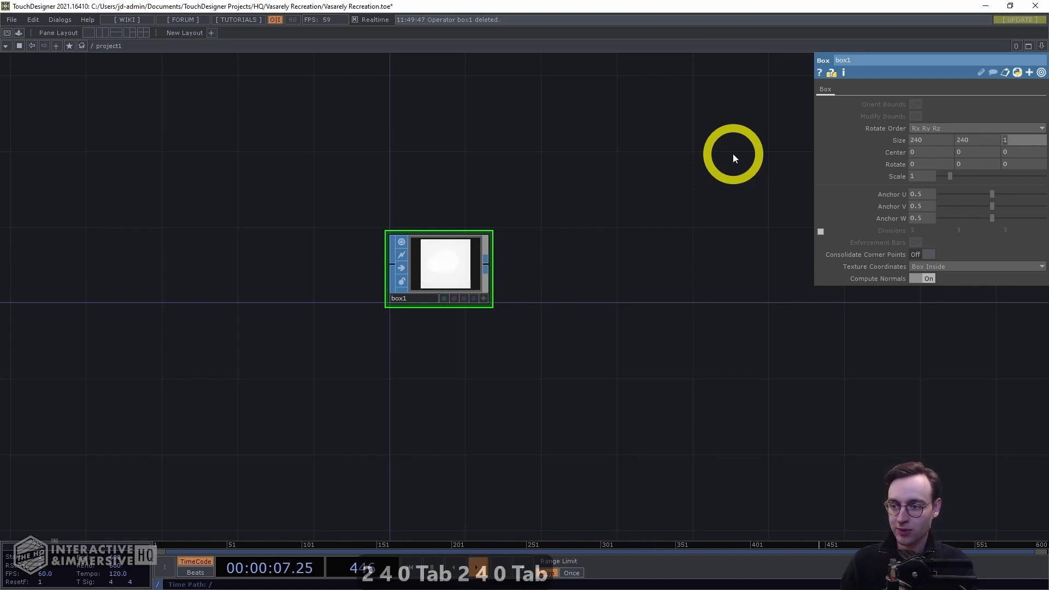
pyautogui.write('16')
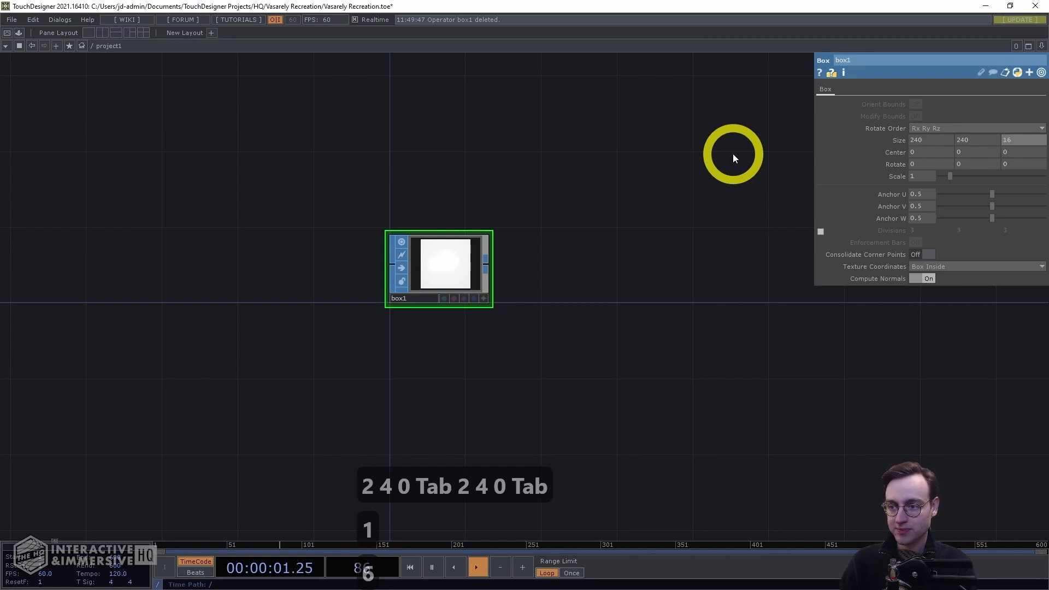
pyautogui.write('80')
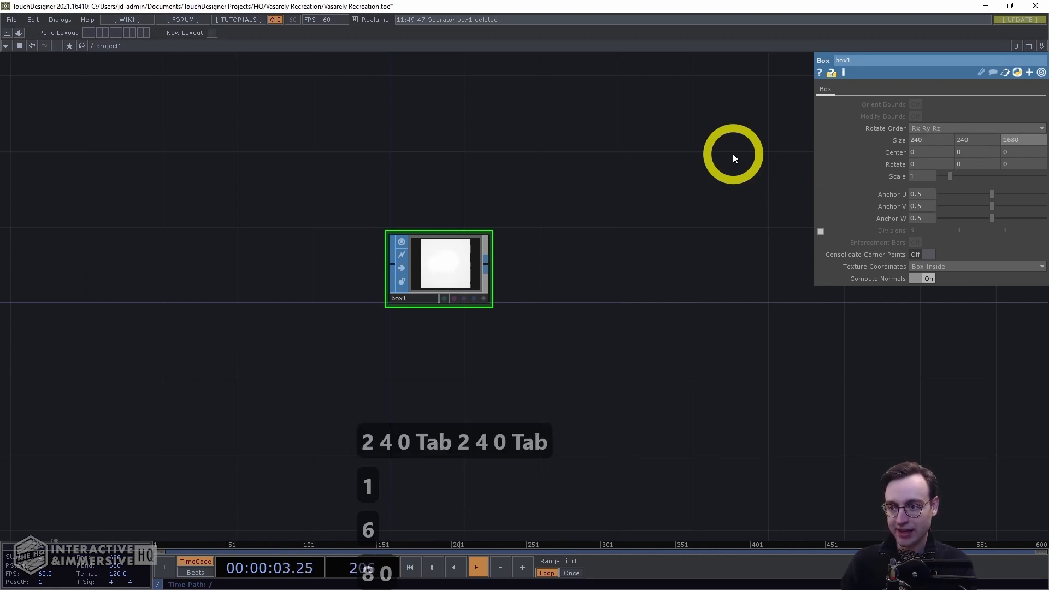
pyautogui.press('Return')
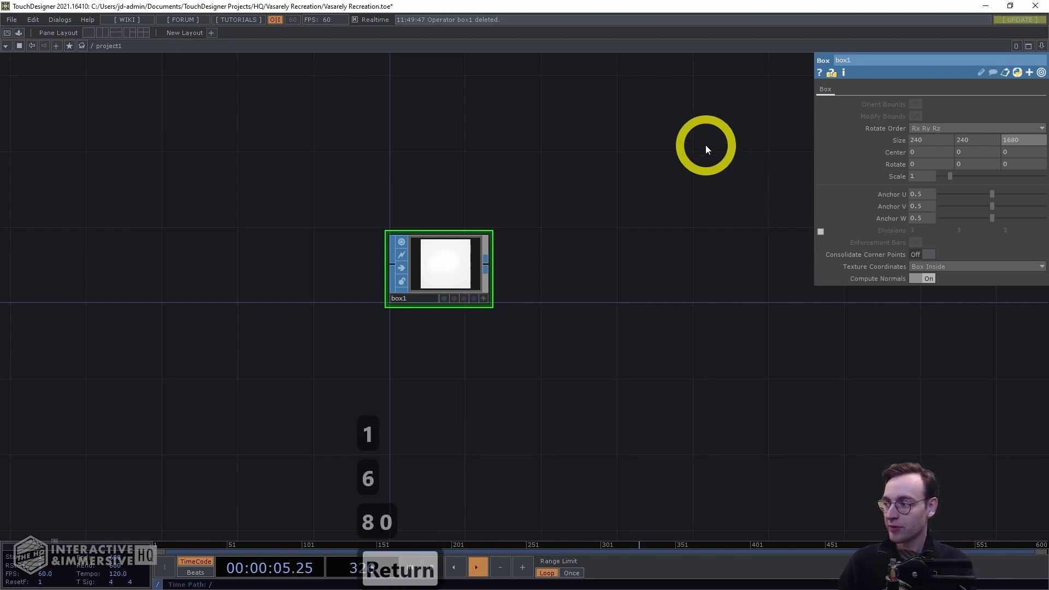
# Set the box's Z rotation to 45
pyautogui.click(1011, 165)
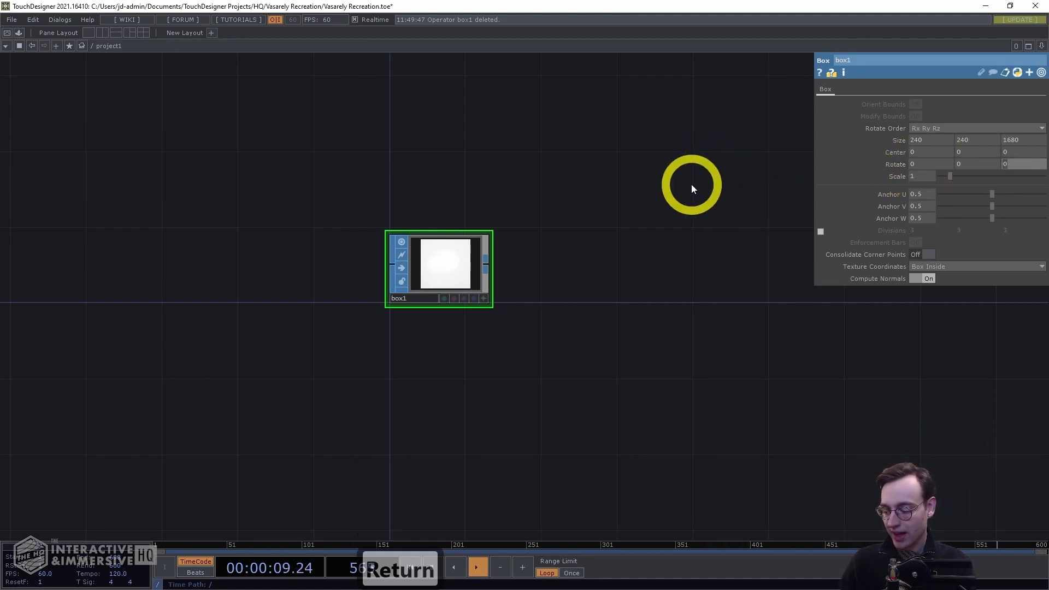
pyautogui.write('45')
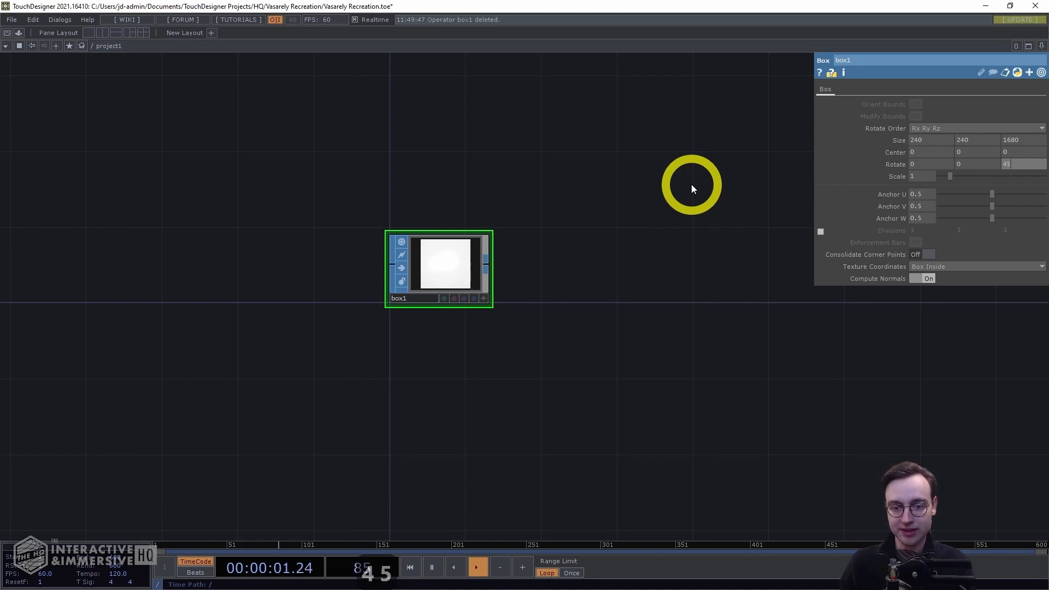
pyautogui.press('Return')
# Append a Texture SOP after the box and set its projection axis to X Axis
pyautogui.moveTo(596, 239); pyautogui.dragTo(546, 230)
pyautogui.click(446, 257)
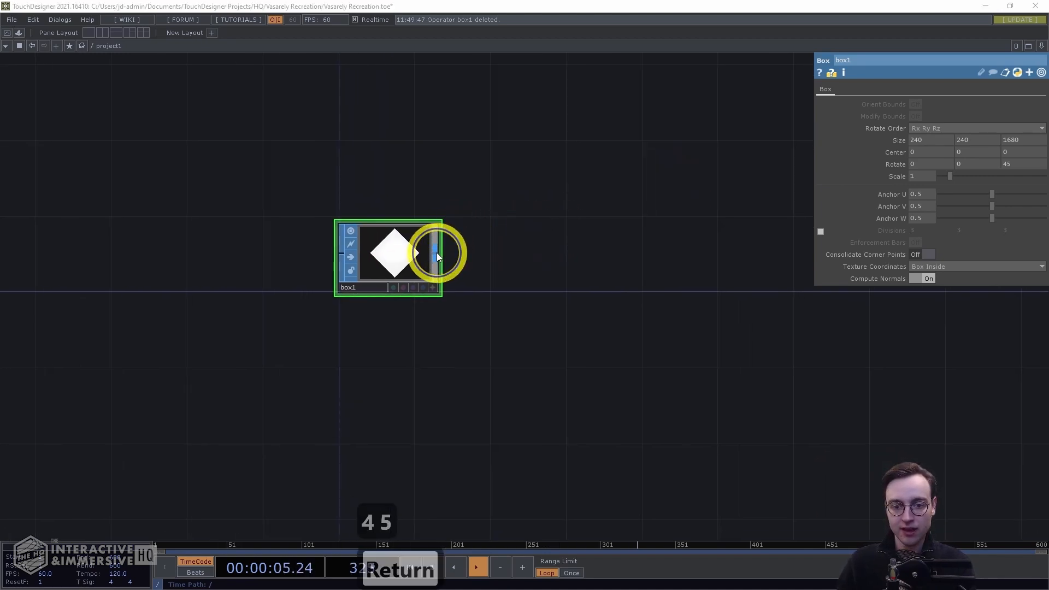
pyautogui.write('texture')
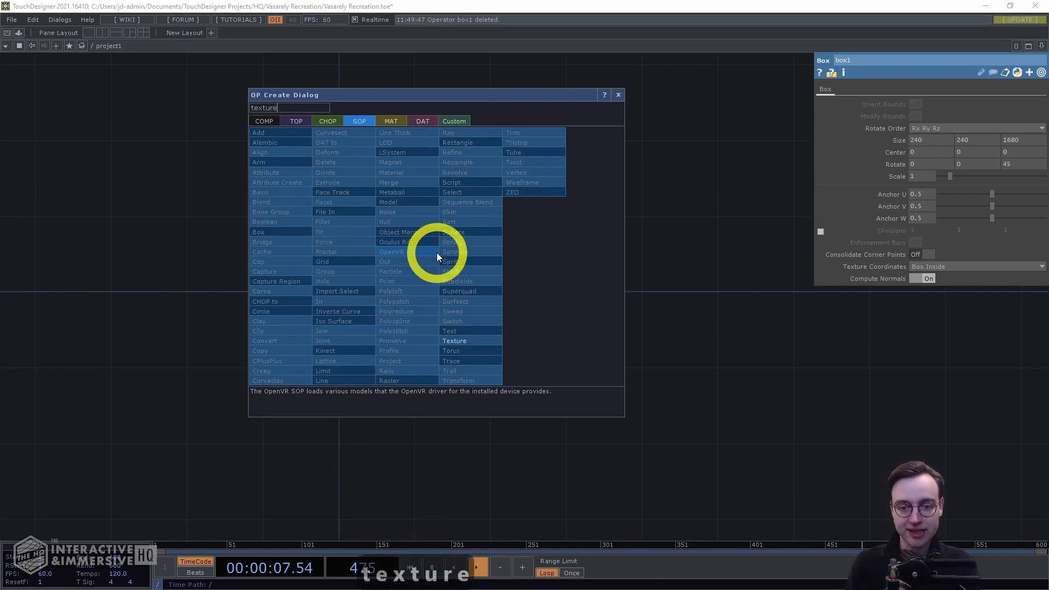
pyautogui.press('Return')
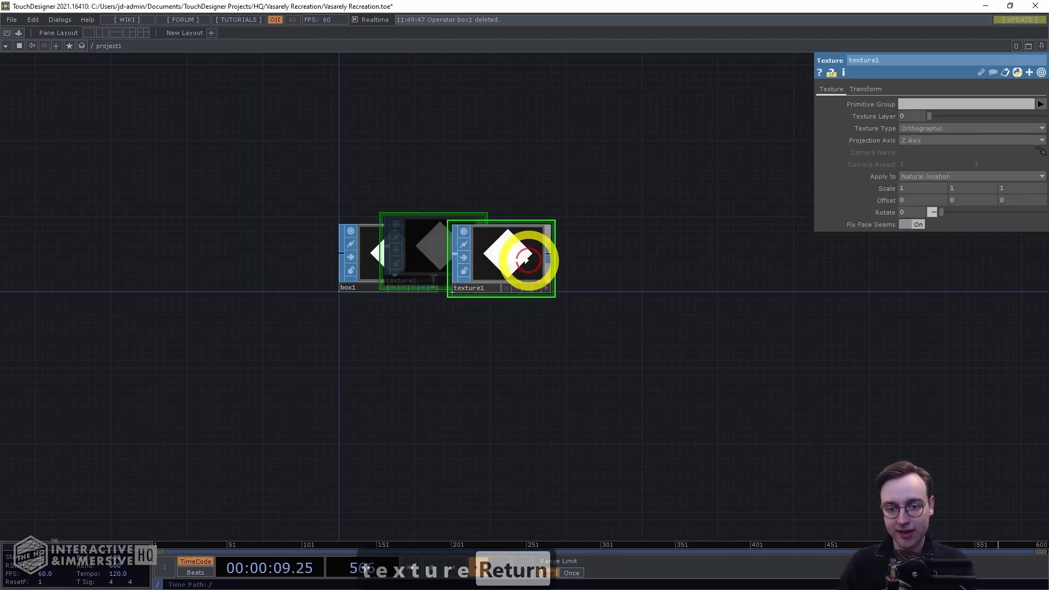
pyautogui.click(530, 256)
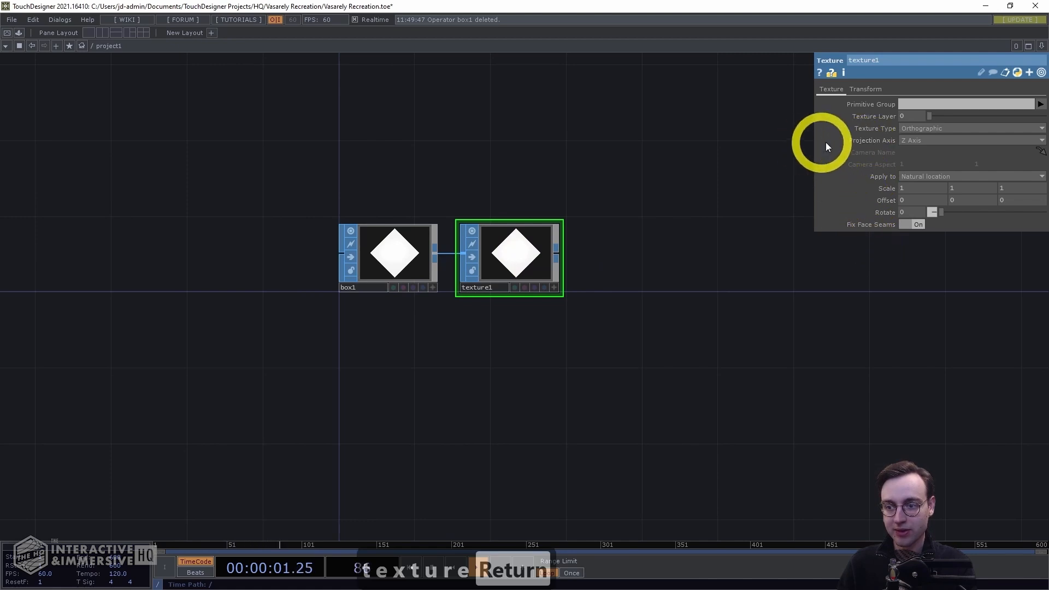
pyautogui.click(916, 141)
pyautogui.click(910, 151)
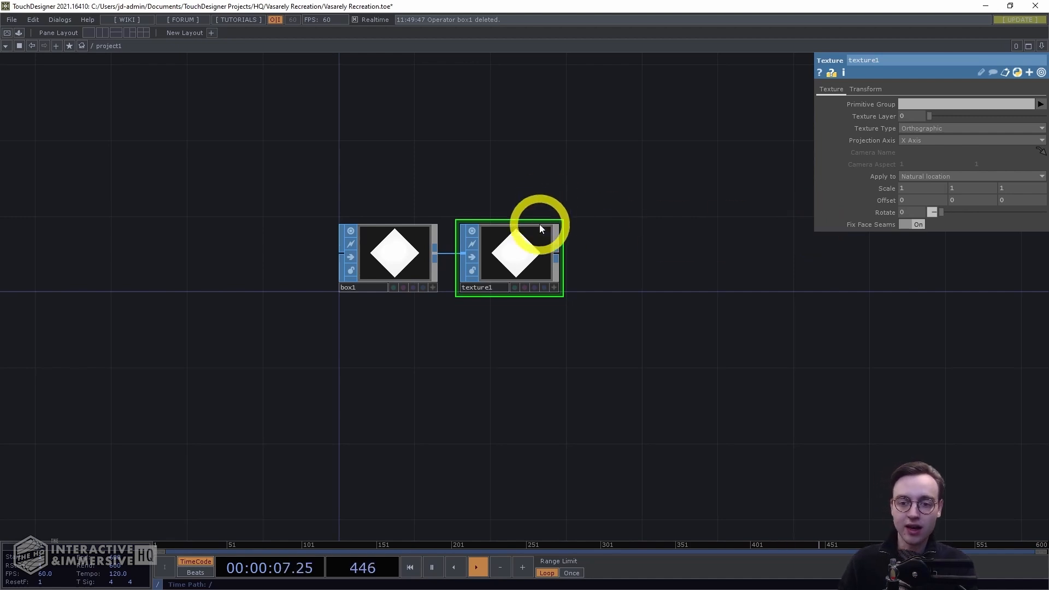
# Connect a Geometry COMP to the texture's output
pyautogui.rightClick(559, 251)
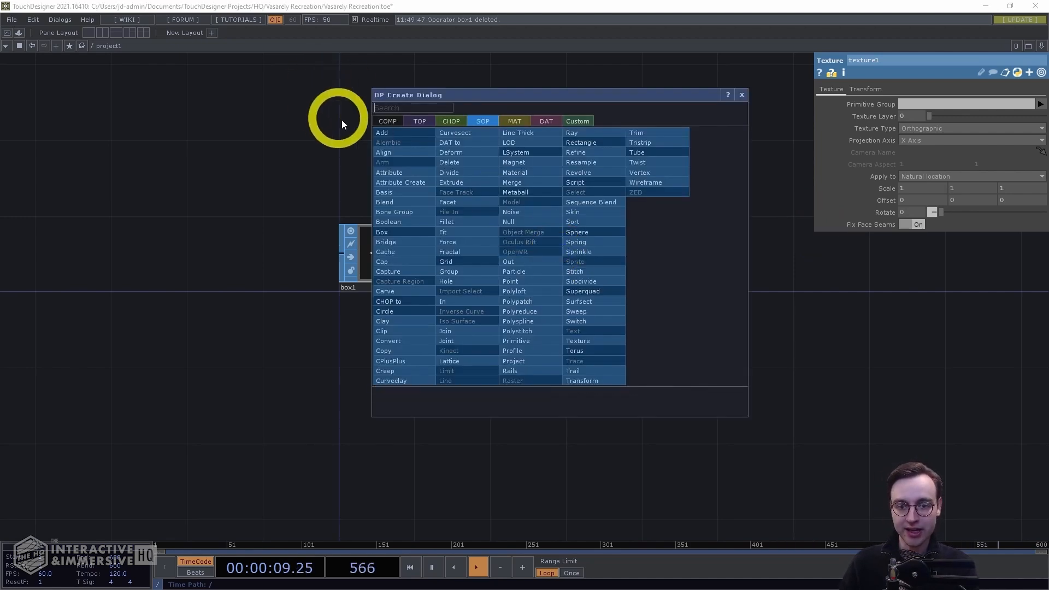
pyautogui.click(384, 122)
pyautogui.write('geo')
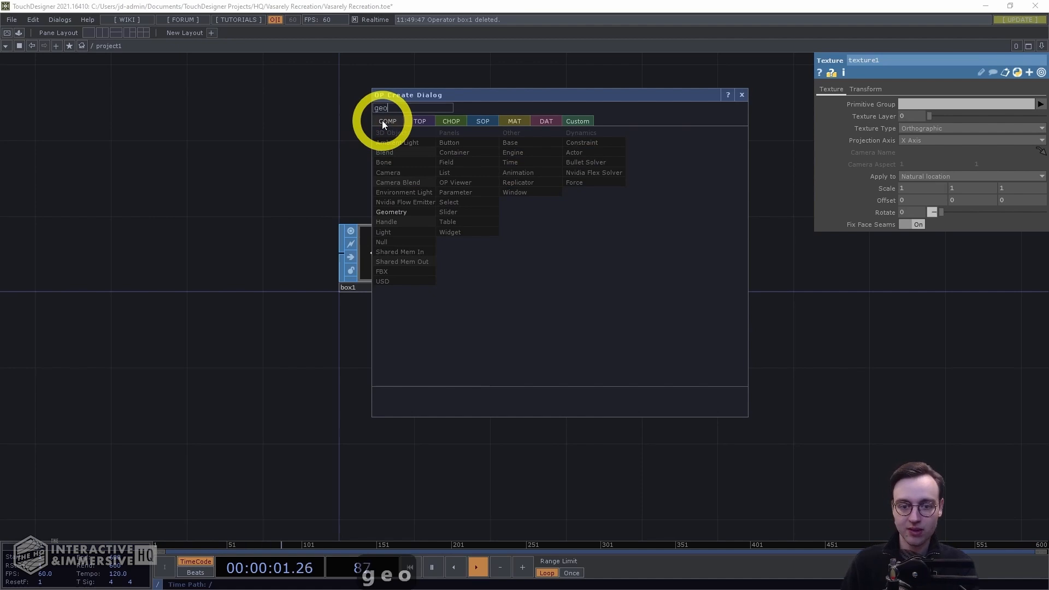
pyautogui.click(404, 212)
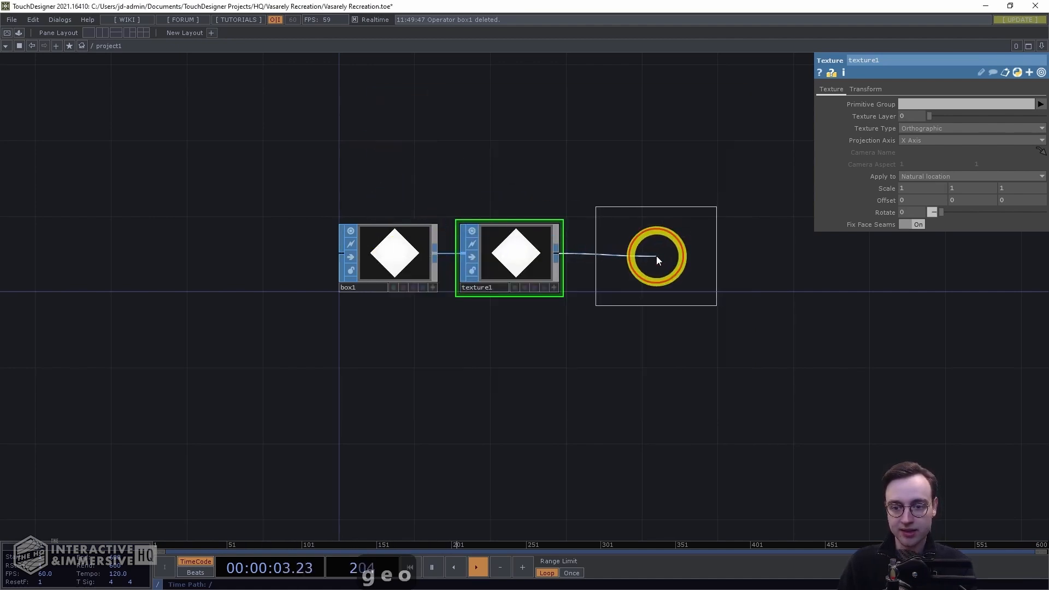
pyautogui.click(656, 256)
pyautogui.moveTo(591, 357); pyautogui.dragTo(511, 379)
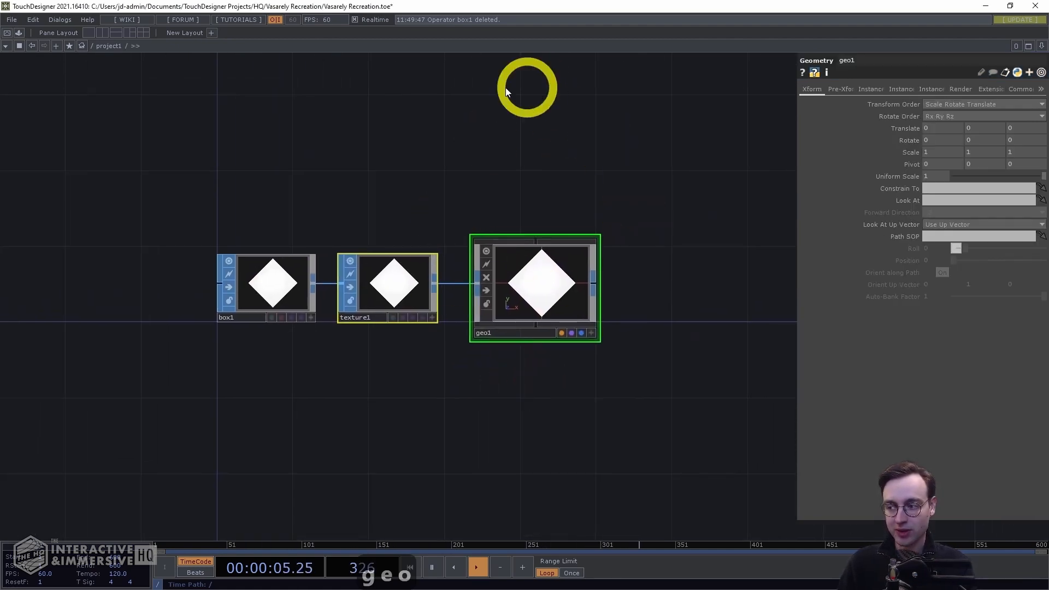
pyautogui.moveTo(614, 187); pyautogui.dragTo(607, 187)
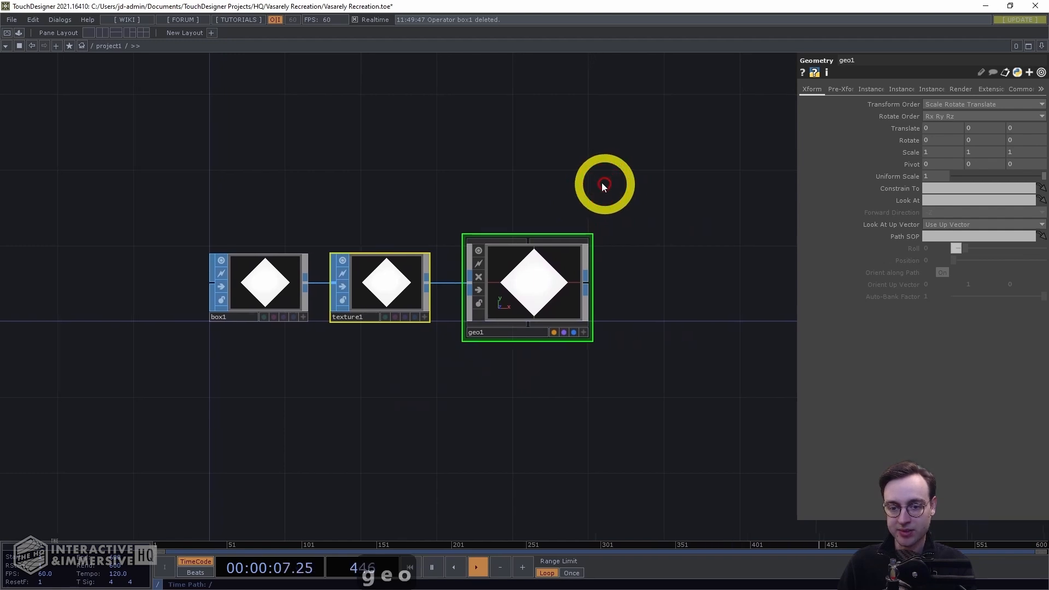
pyautogui.click(468, 295)
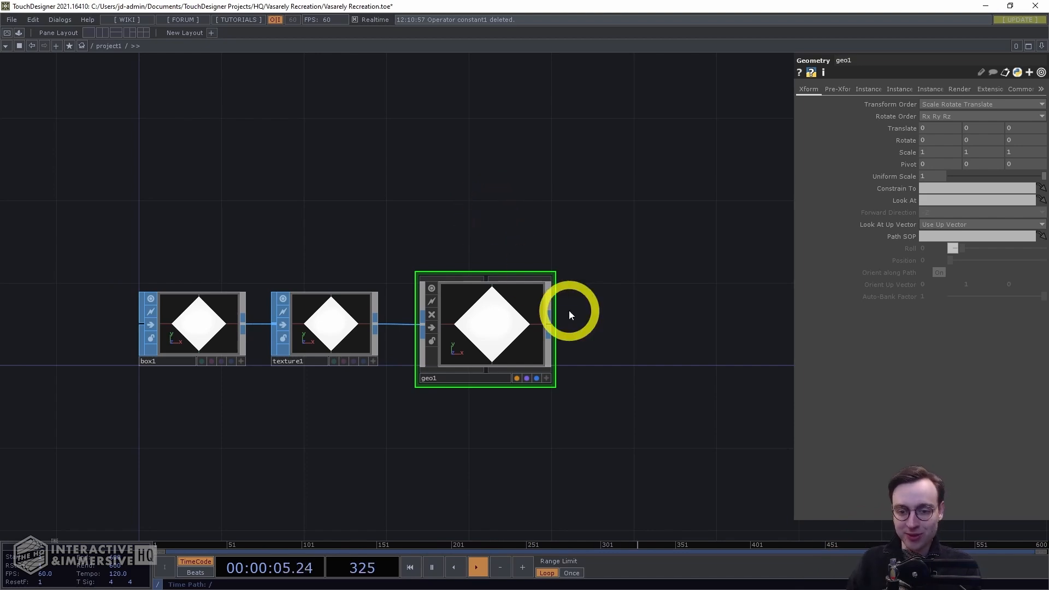
# Create a Constant MAT above the geometry and assign it as the geometry's material
pyautogui.moveTo(448, 184); pyautogui.dragTo(435, 176)
pyautogui.press('Tab')
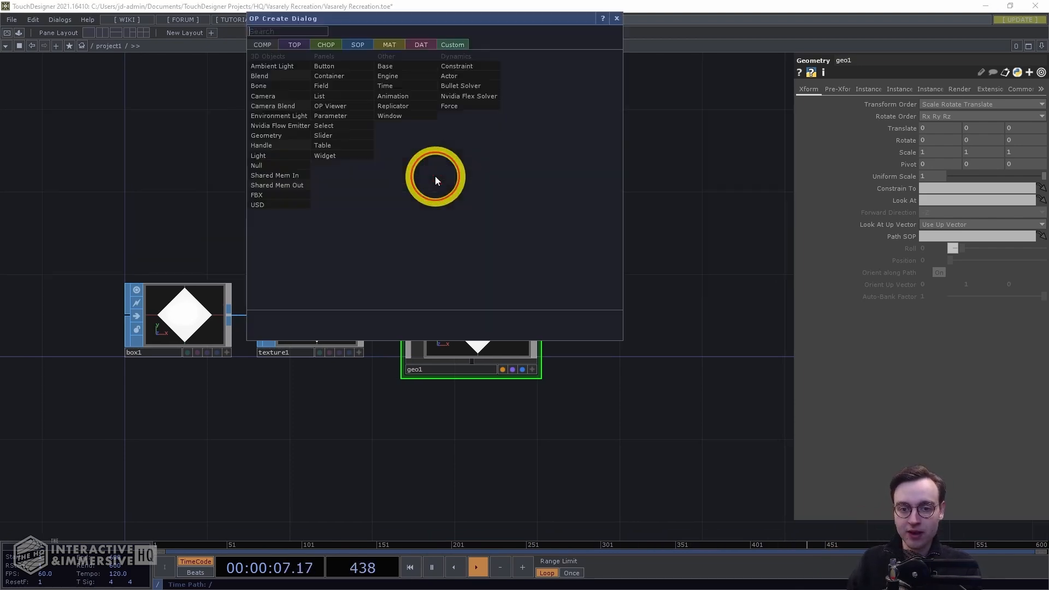
pyautogui.press('Tab')
pyautogui.press('Tab')
pyautogui.press('Tab')
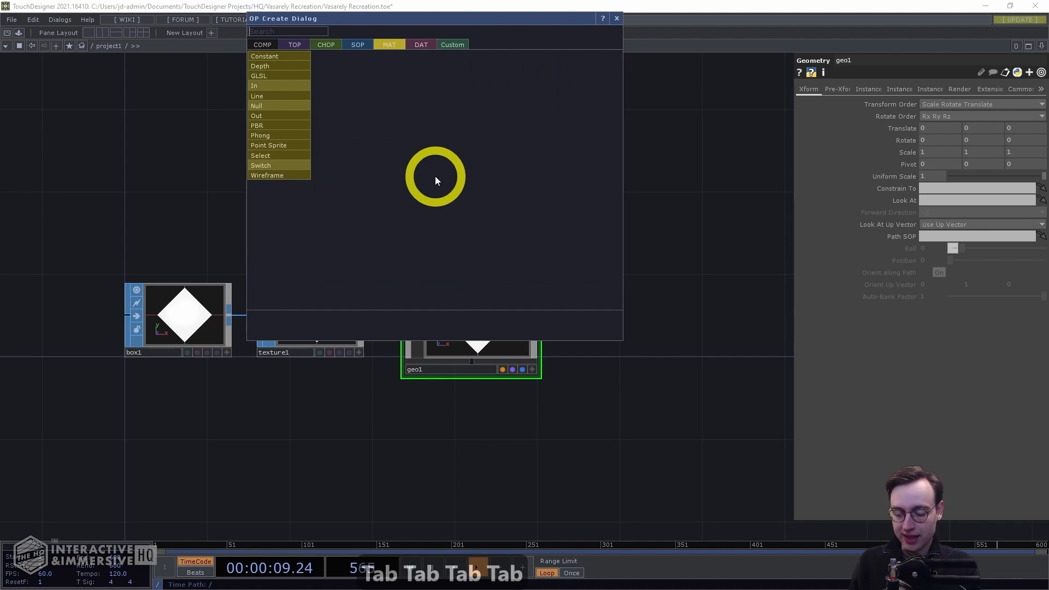
pyautogui.write('constant')
pyautogui.press('Return')
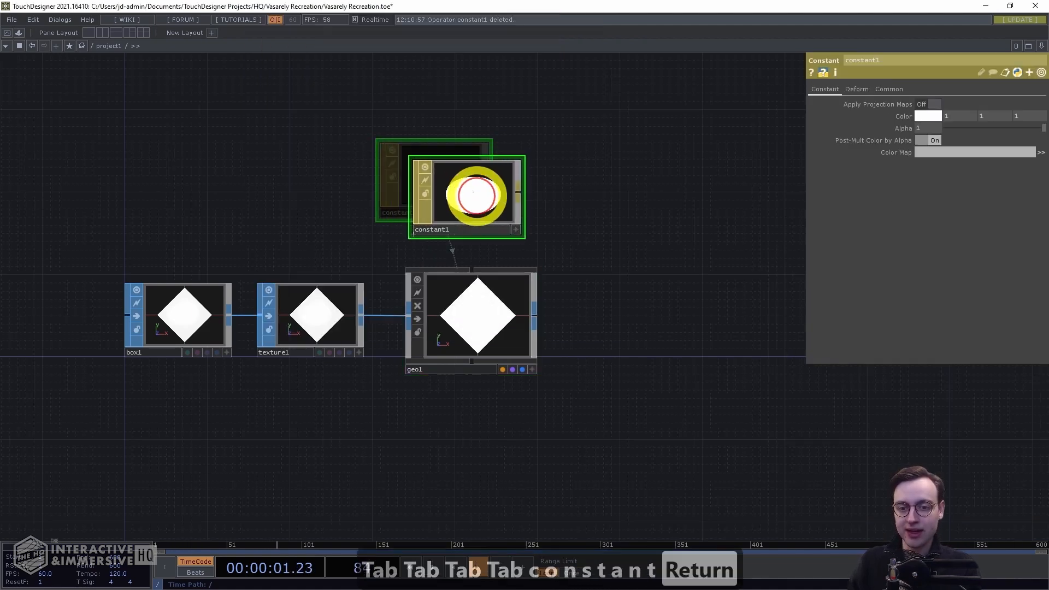
pyautogui.click(474, 209)
pyautogui.moveTo(491, 206); pyautogui.dragTo(485, 274)
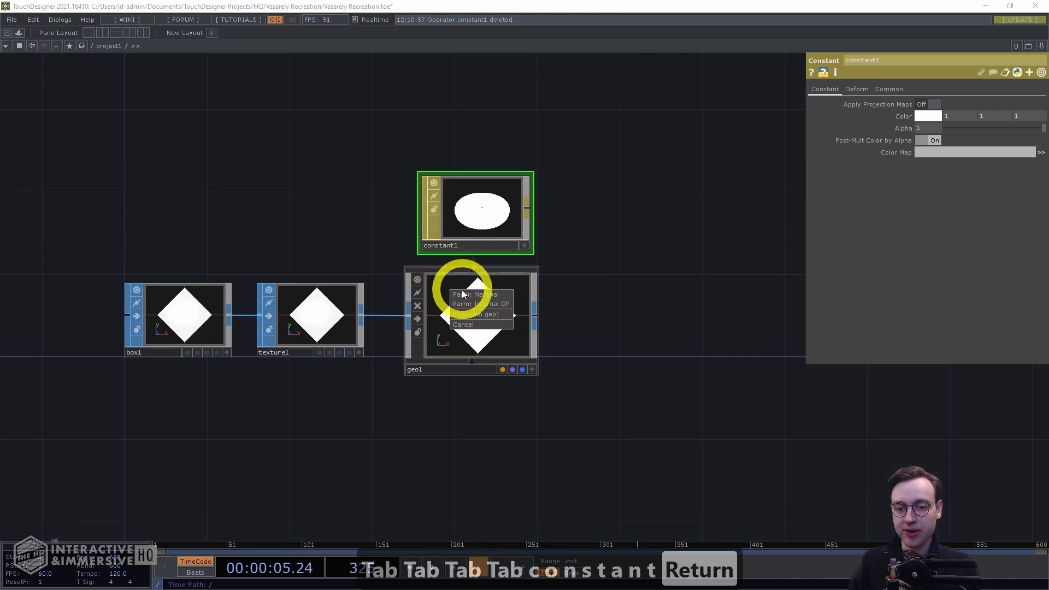
pyautogui.click(495, 297)
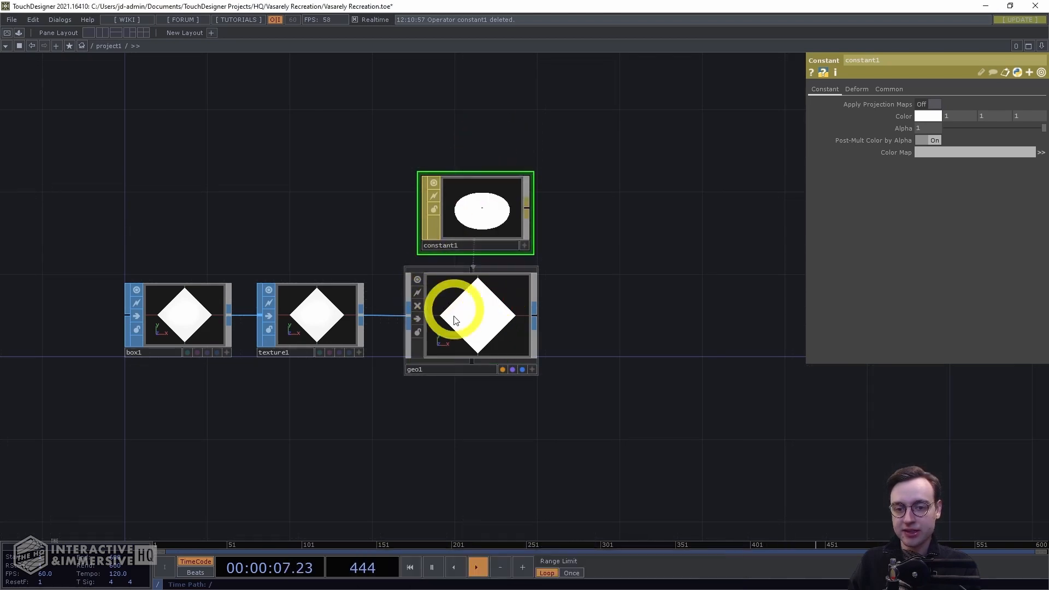
# Add a Render TOP to the right of the geometry and view its operator info
pyautogui.moveTo(550, 335); pyautogui.dragTo(517, 339)
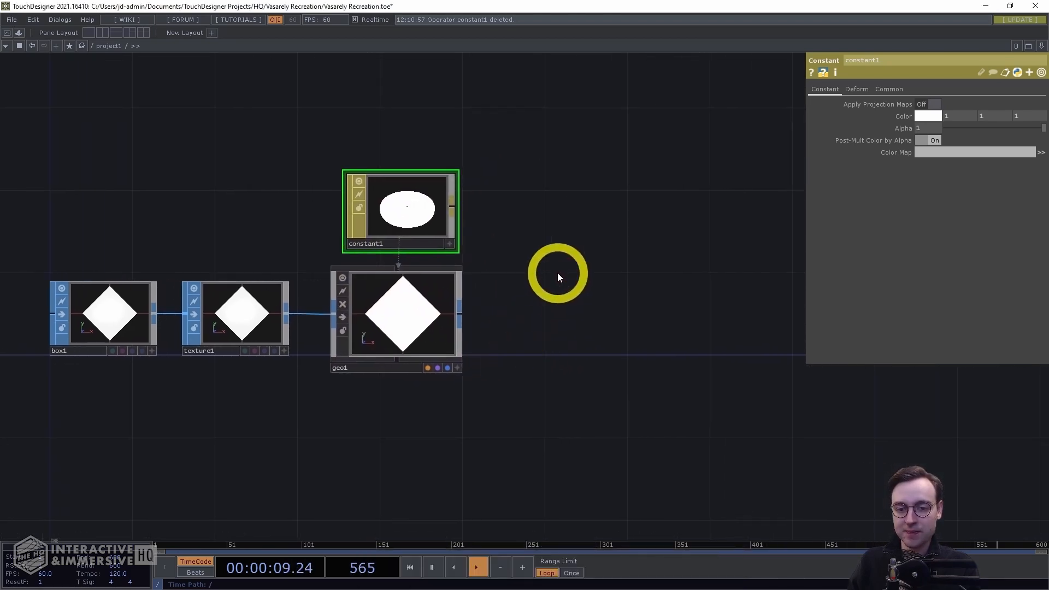
pyautogui.moveTo(590, 304); pyautogui.dragTo(477, 283)
pyautogui.press('Tab')
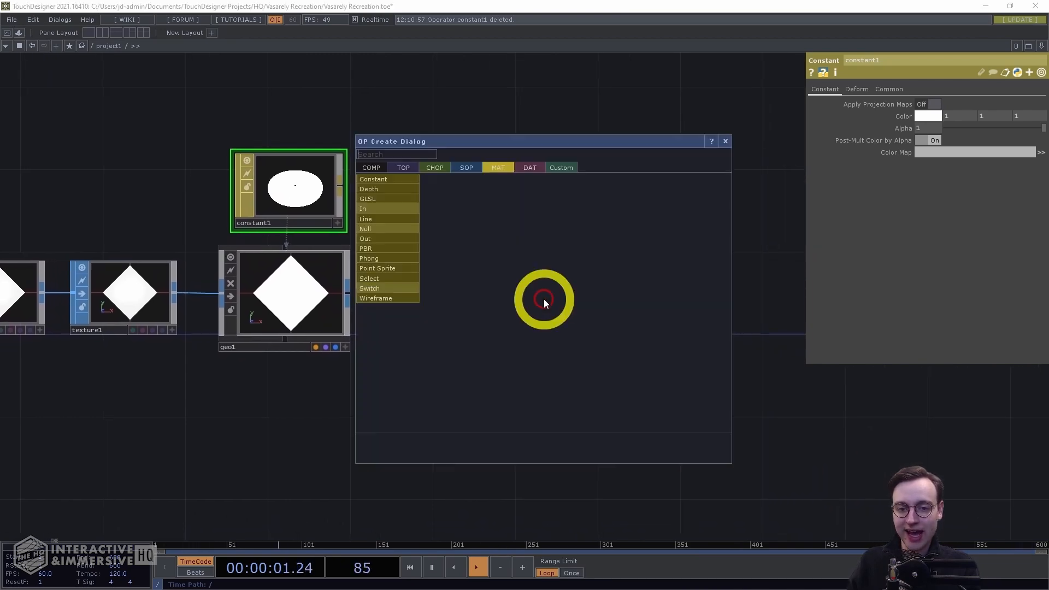
pyautogui.hotkey('shift', 'Tab')
pyautogui.hotkey('shift', 'Tab')
pyautogui.hotkey('shift', 'Tab')
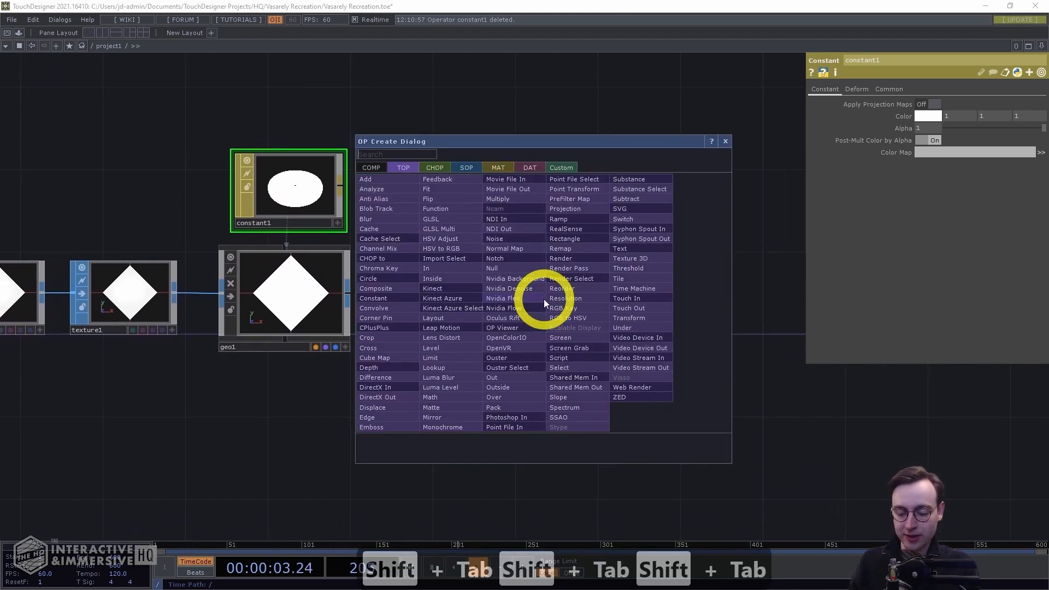
pyautogui.write('render')
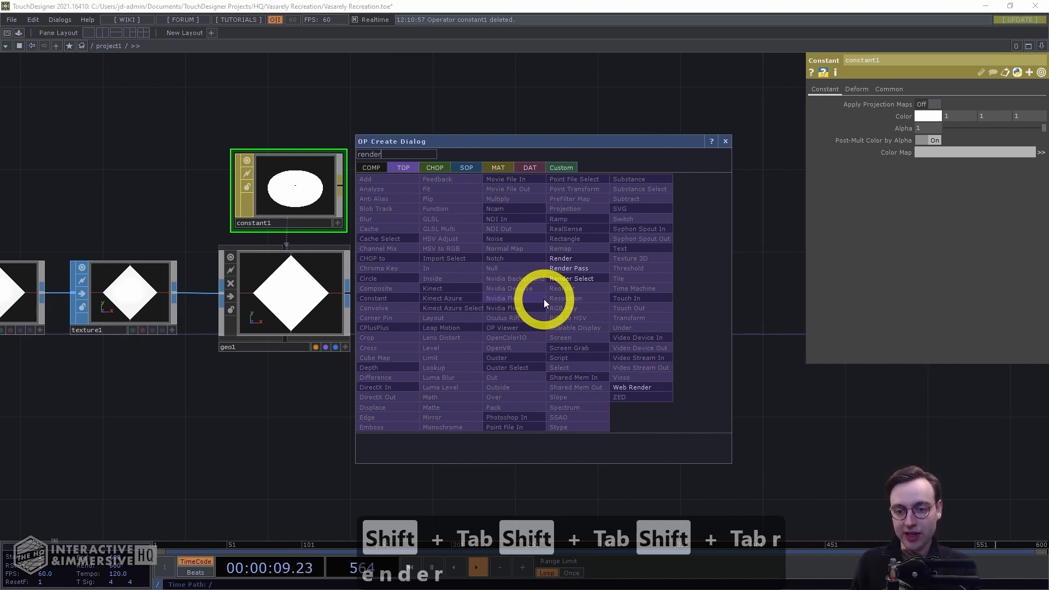
pyautogui.press('Return')
pyautogui.click(543, 299)
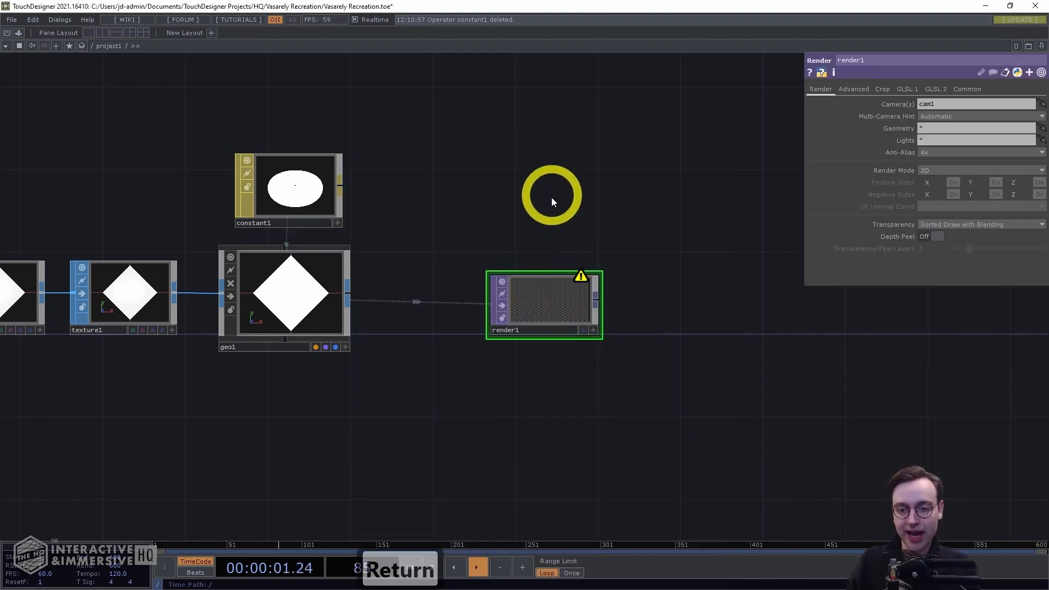
pyautogui.moveTo(537, 304)
pyautogui.mouseDown()
pyautogui.moveTo(437, 300)
pyautogui.moveTo(553, 297)
pyautogui.mouseUp()
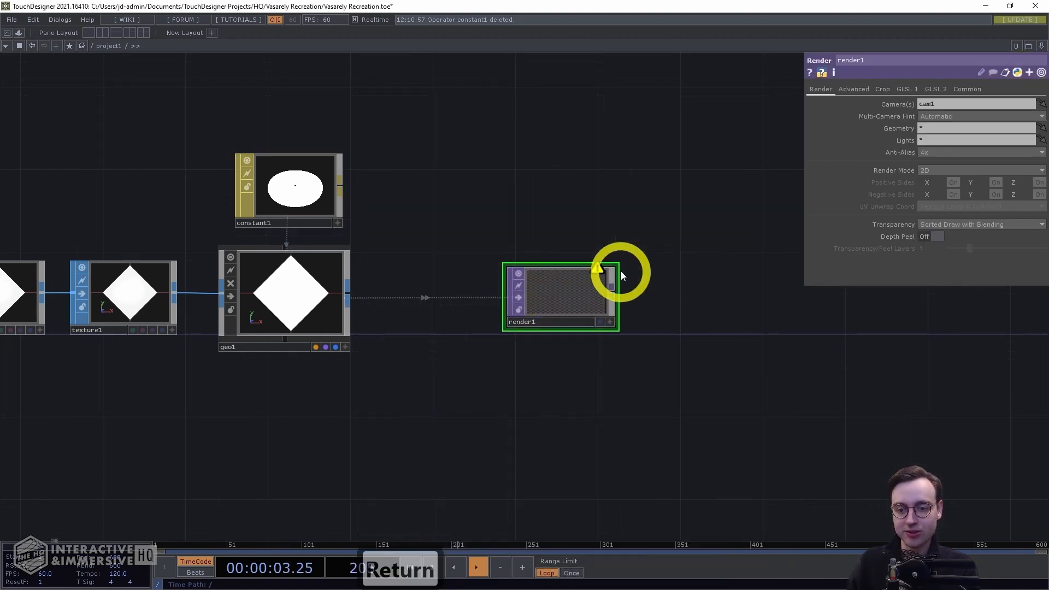
pyautogui.middleClick(595, 270)
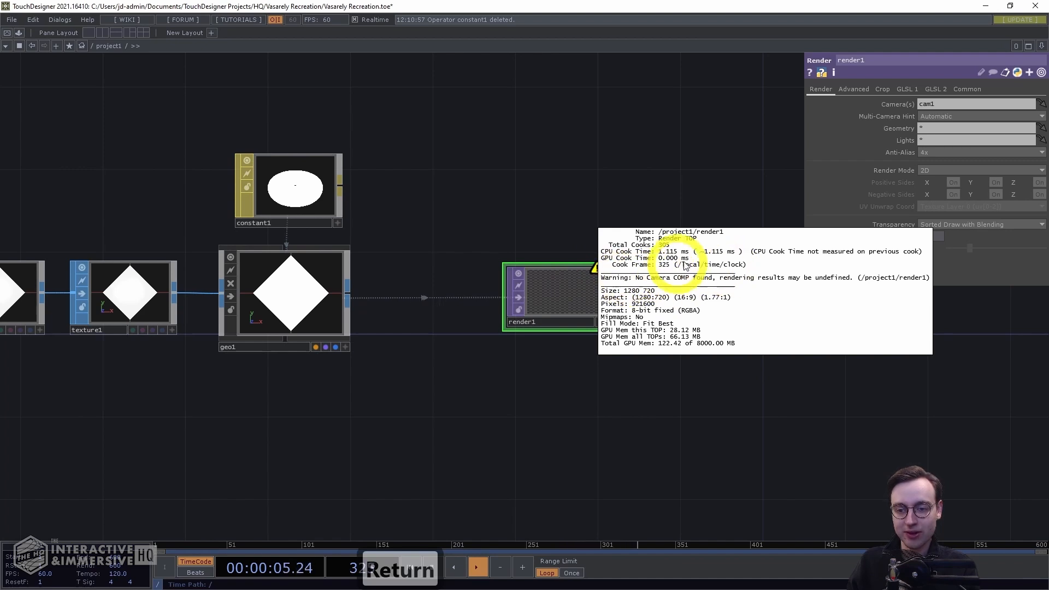
# Set the render TOP's resolution to 1024 x 1024
pyautogui.moveTo(431, 201); pyautogui.dragTo(627, 184)
pyautogui.moveTo(774, 290); pyautogui.dragTo(657, 279)
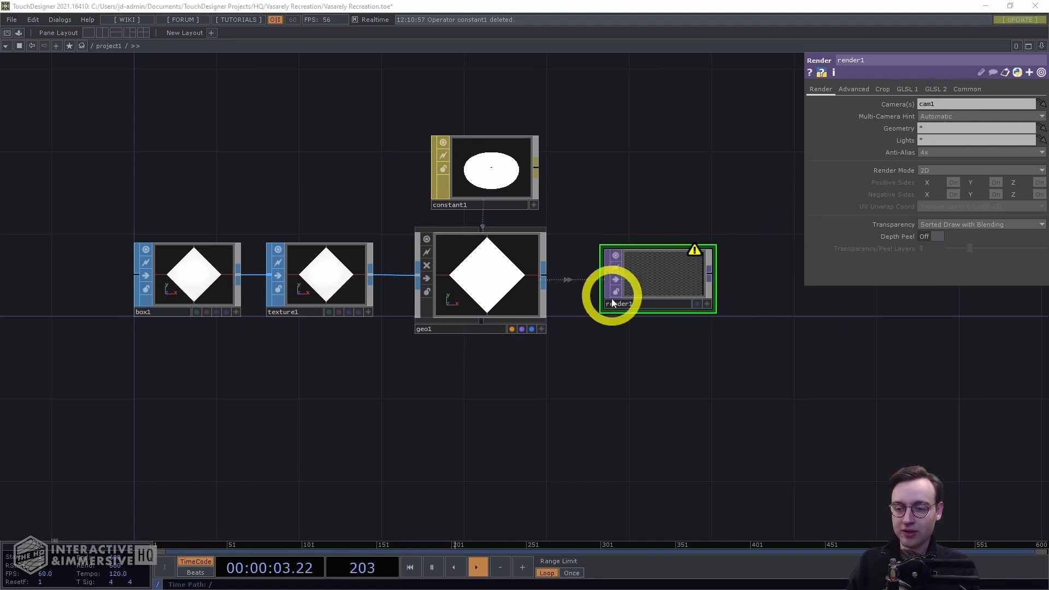
pyautogui.click(964, 90)
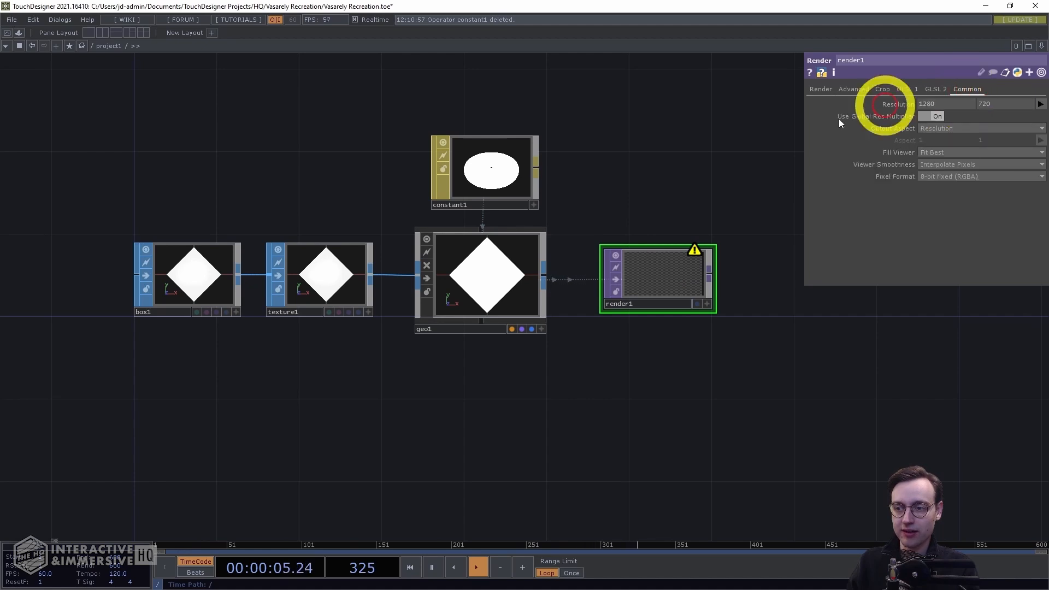
pyautogui.click(1040, 104)
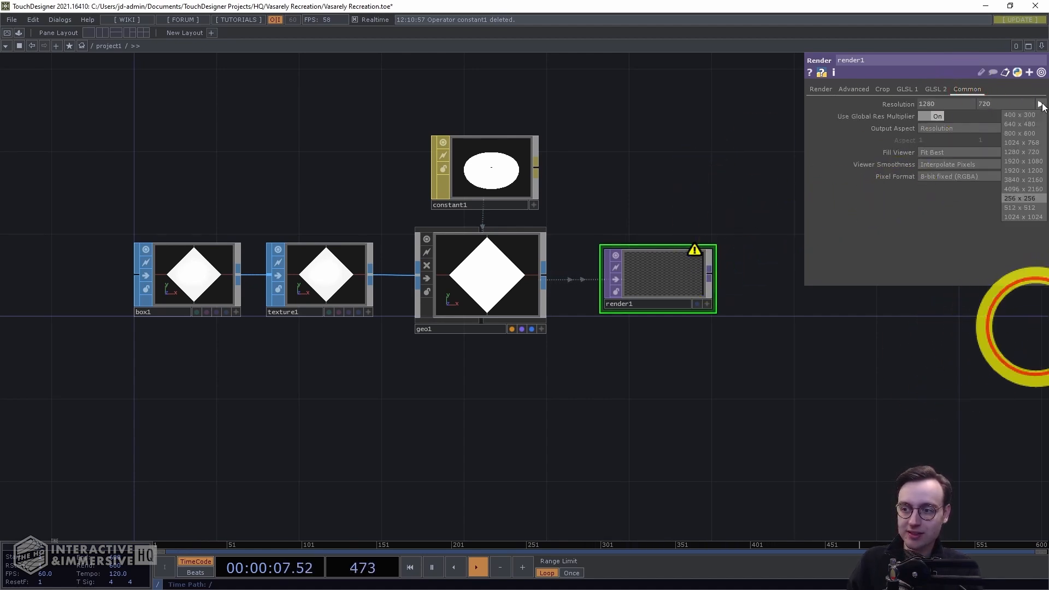
pyautogui.click(1005, 216)
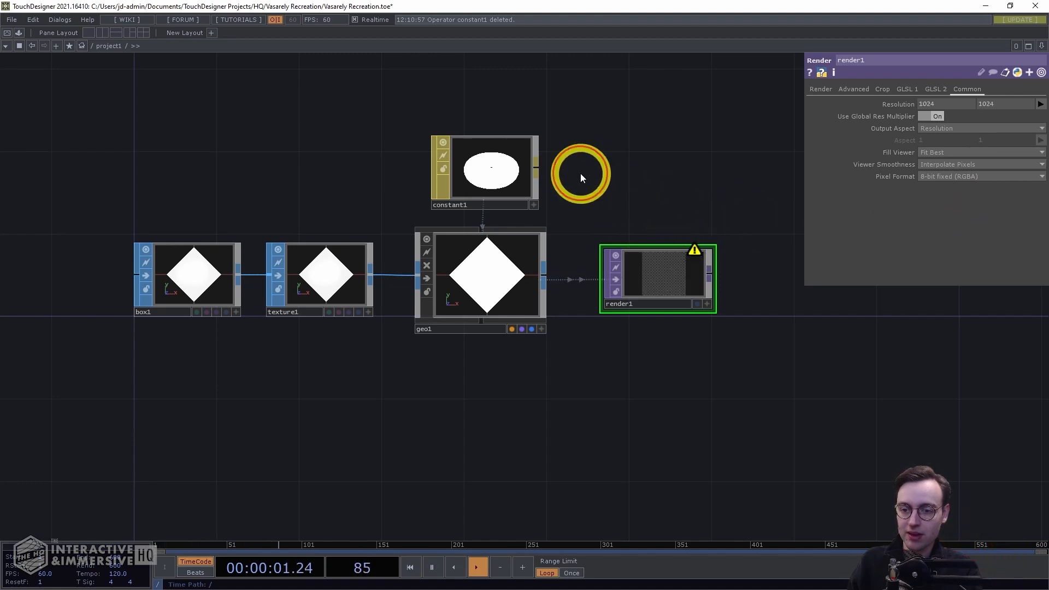
# Create a Camera COMP and place it above the render TOP
pyautogui.moveTo(580, 172); pyautogui.dragTo(502, 193)
pyautogui.press('Tab')
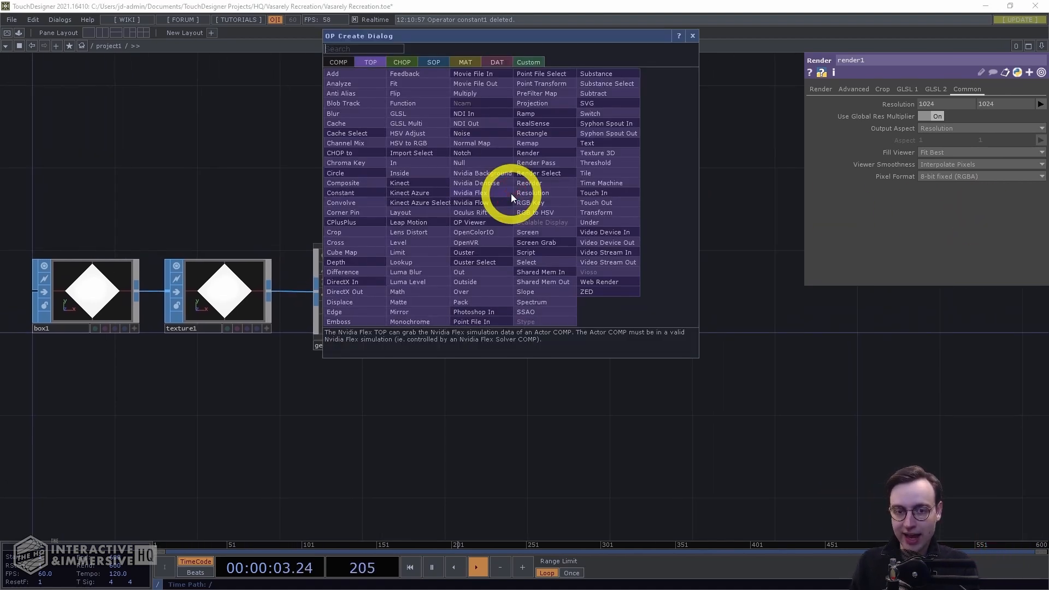
pyautogui.hotkey('shift', 'Tab')
pyautogui.write('camera')
pyautogui.press('Return')
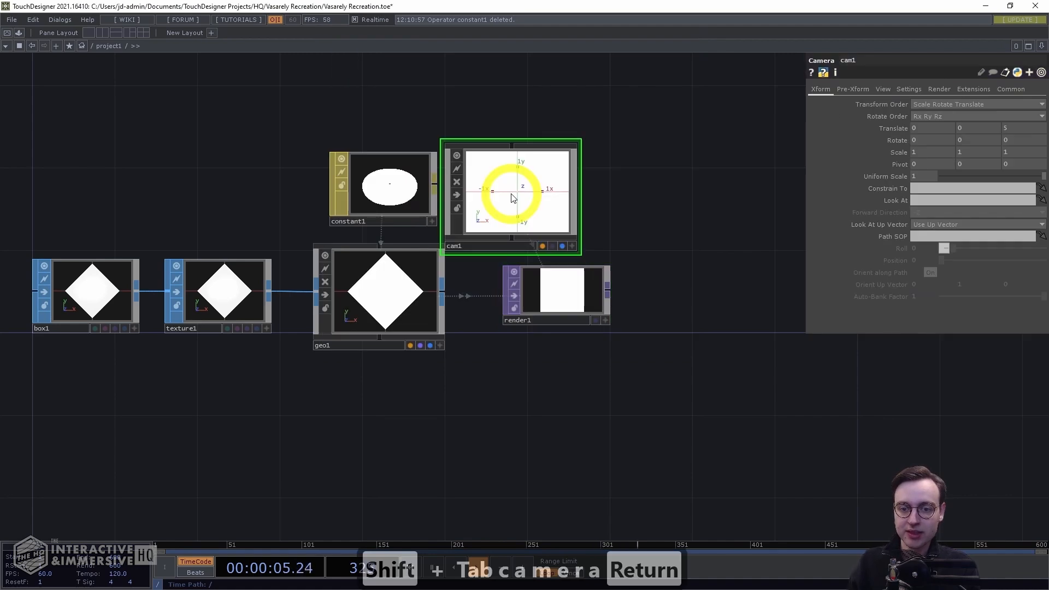
pyautogui.click(560, 191)
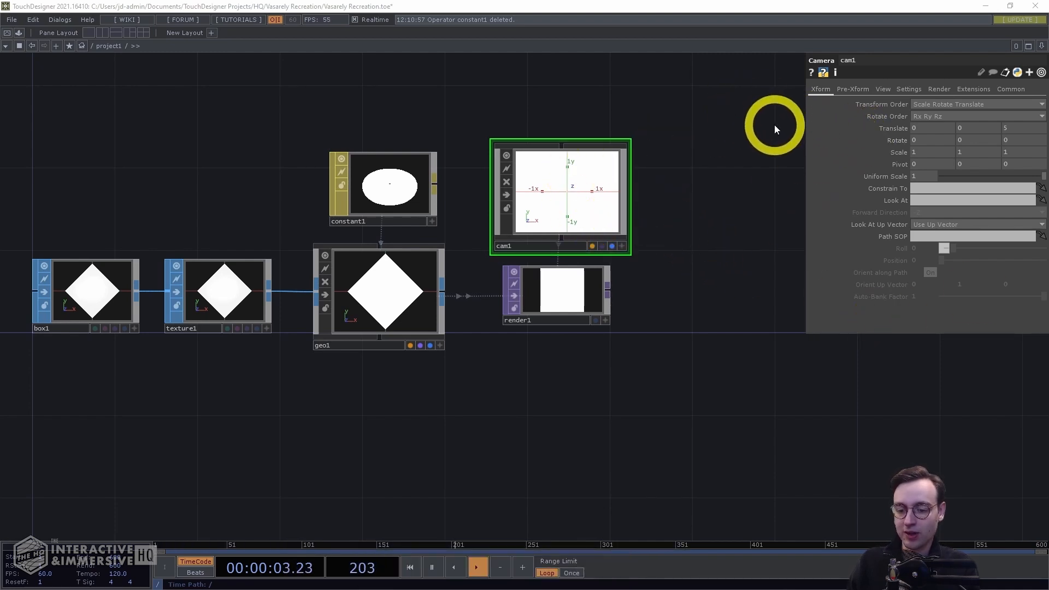
# Set the camera's projection to Orthographic
pyautogui.click(884, 91)
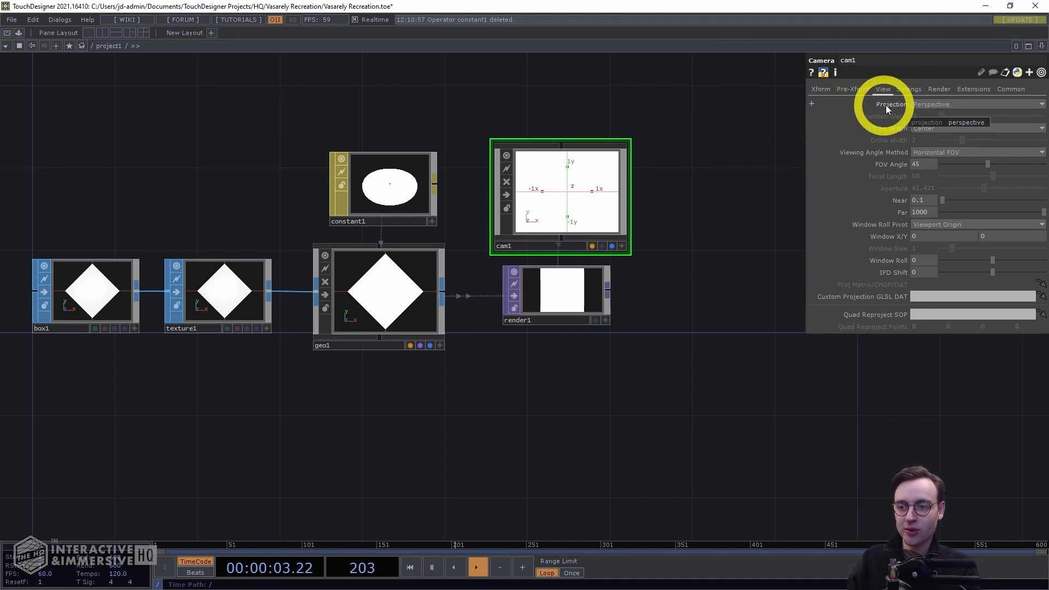
pyautogui.click(945, 104)
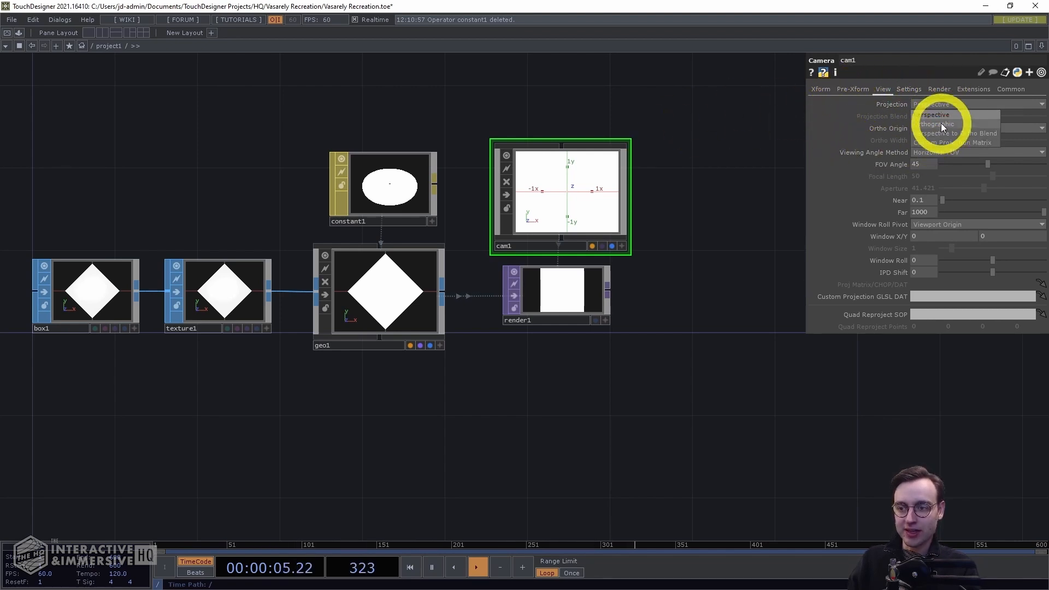
pyautogui.click(939, 124)
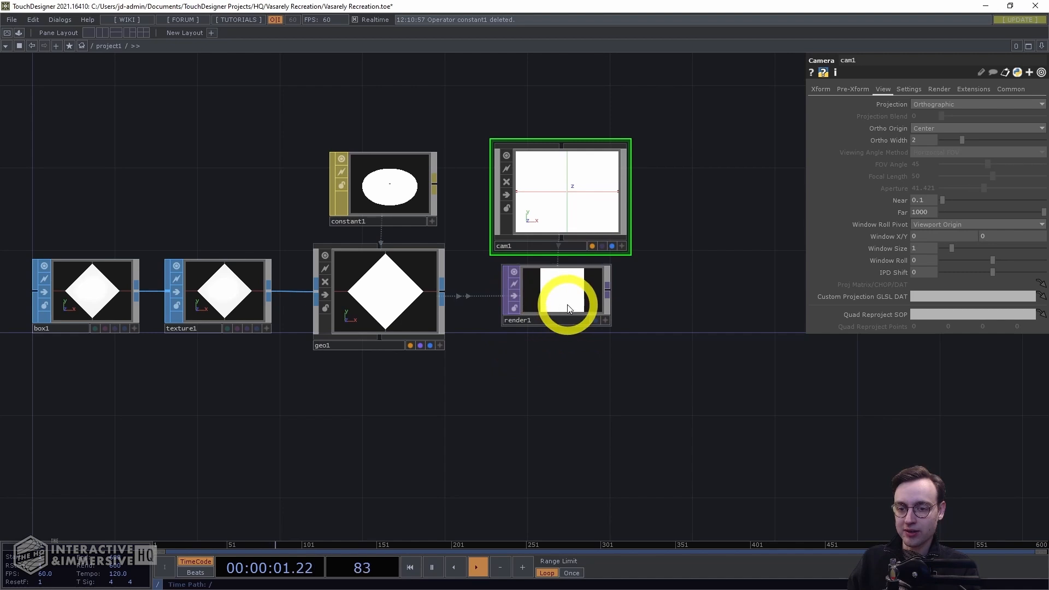
# Move the render TOP slightly down, below the camera
pyautogui.click(611, 313)
pyautogui.moveTo(572, 286); pyautogui.dragTo(578, 316)
pyautogui.click(577, 315)
pyautogui.click(565, 200)
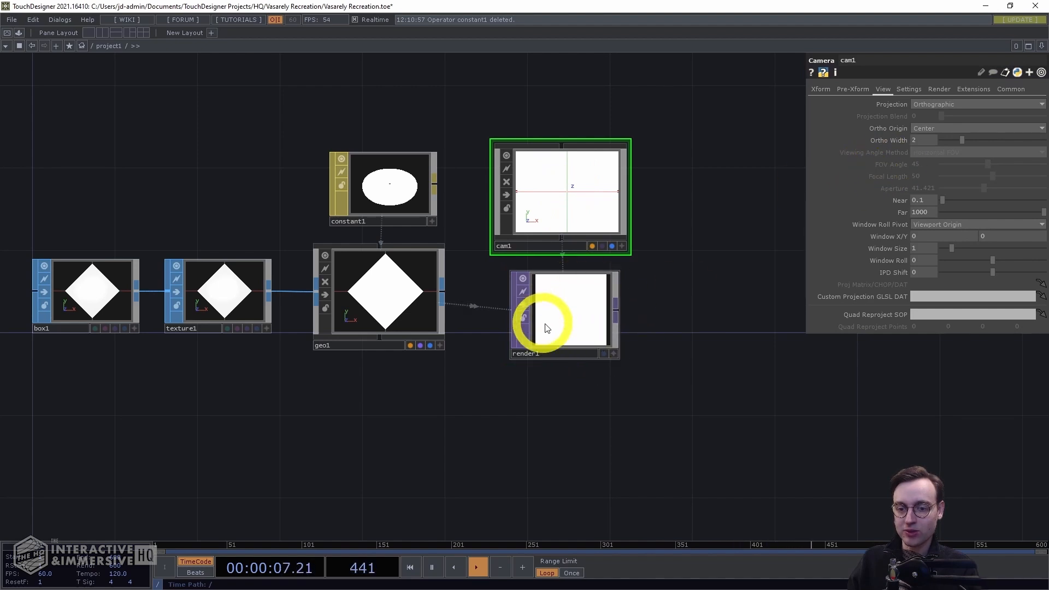
# Set the camera's Ortho Width to the expression op('render1').par.resolutionw
pyautogui.click(929, 139)
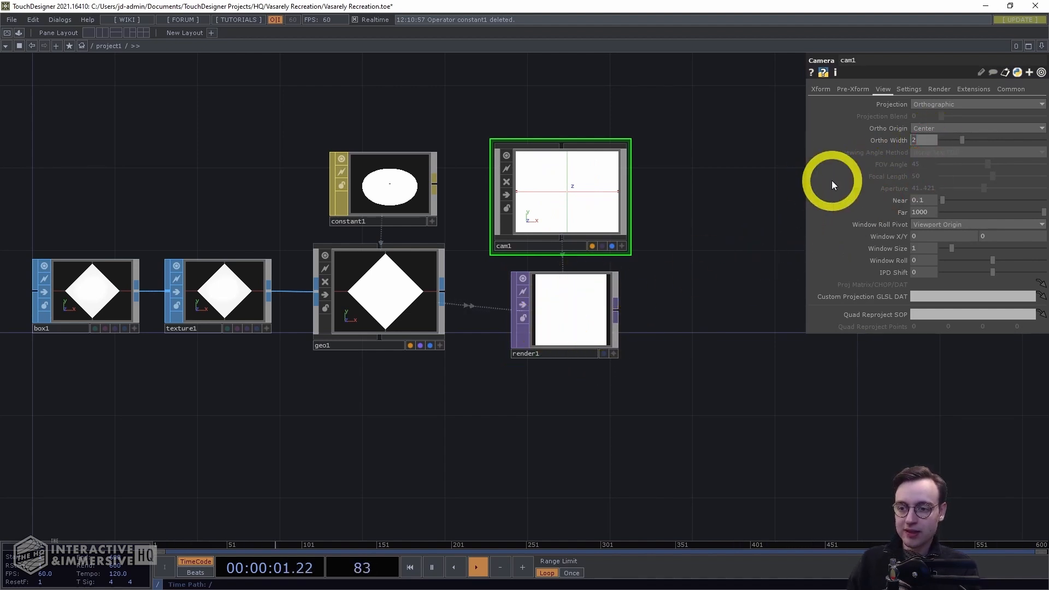
pyautogui.click(885, 140)
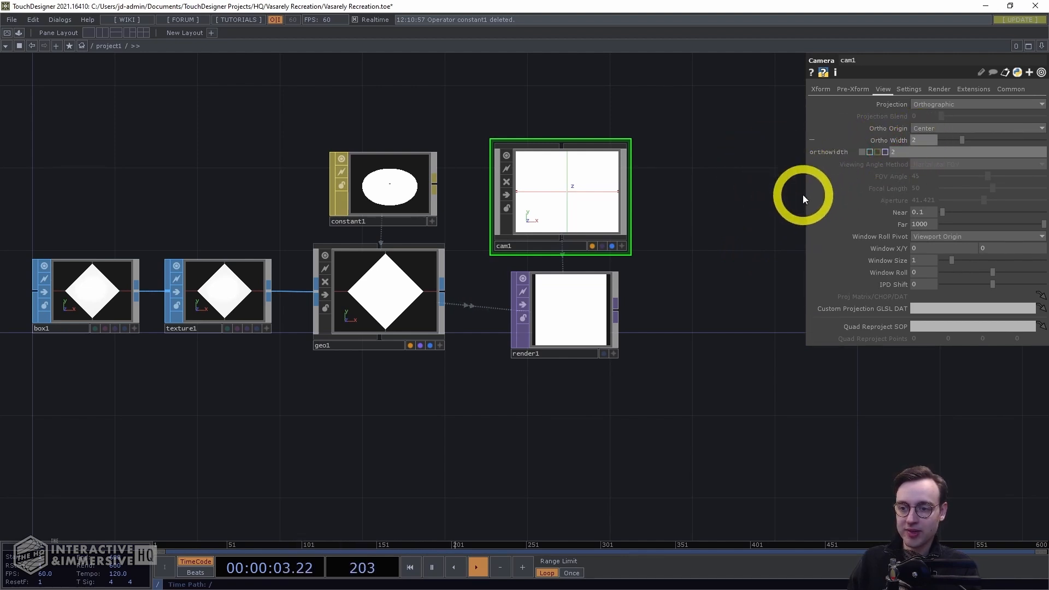
pyautogui.moveTo(803, 193); pyautogui.dragTo(686, 197)
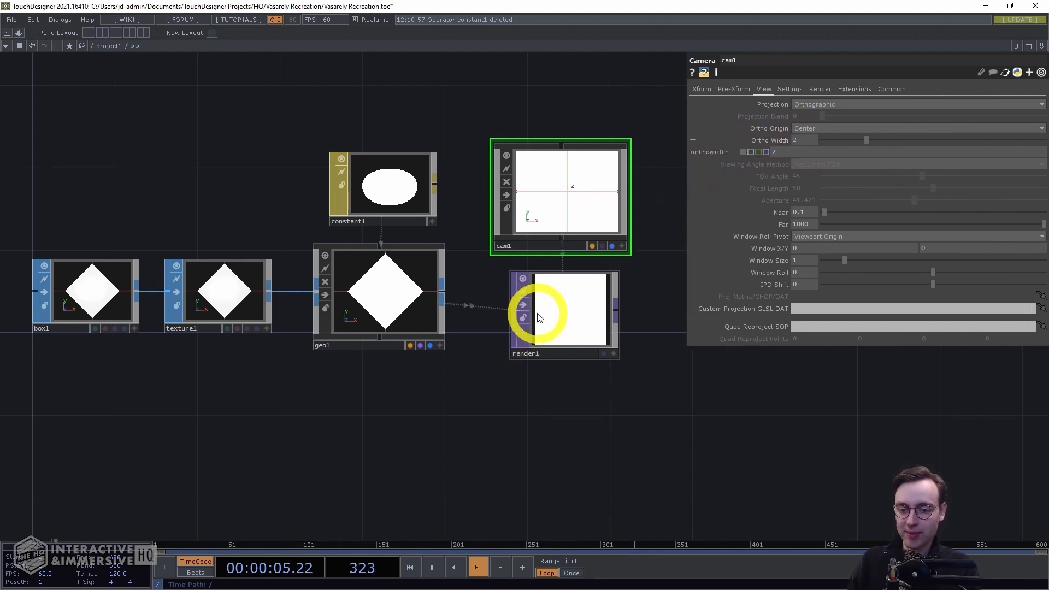
pyautogui.click(809, 147)
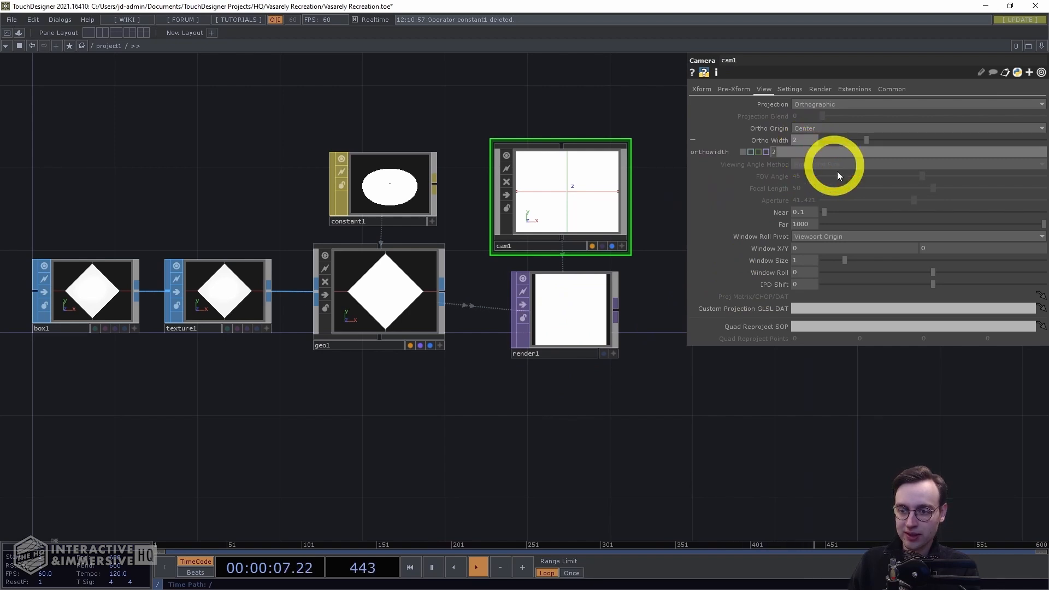
pyautogui.write('()')
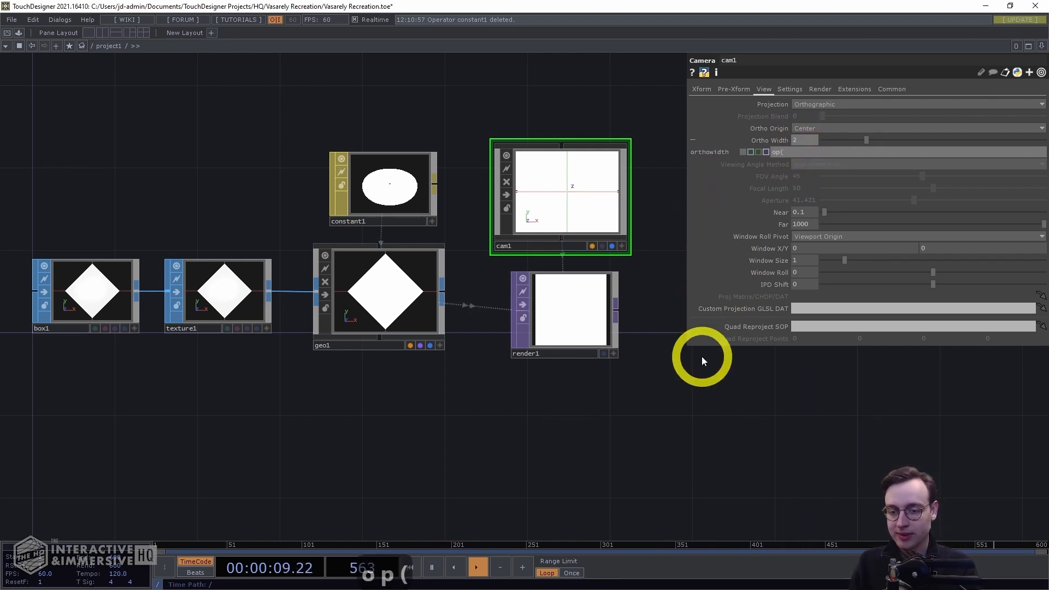
pyautogui.press('Left')
pyautogui.write("''")
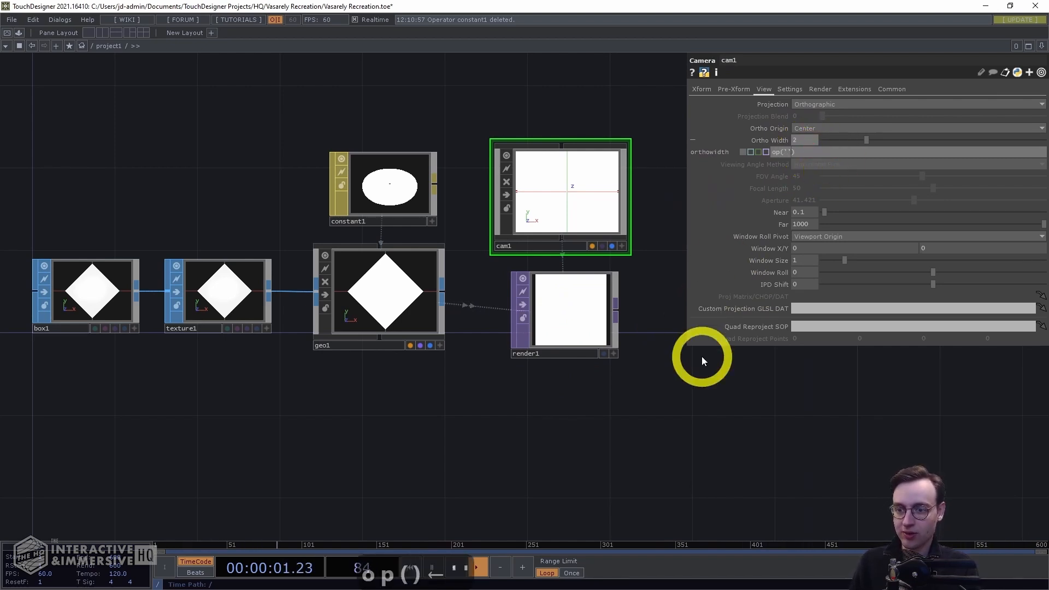
pyautogui.press('Left')
pyautogui.write('render1')
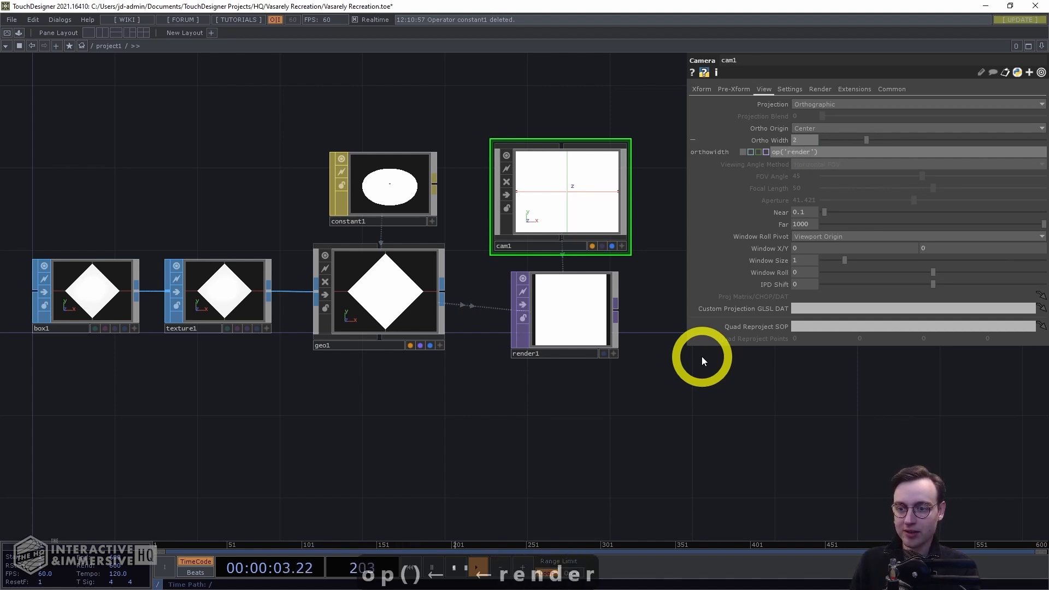
pyautogui.press('End')
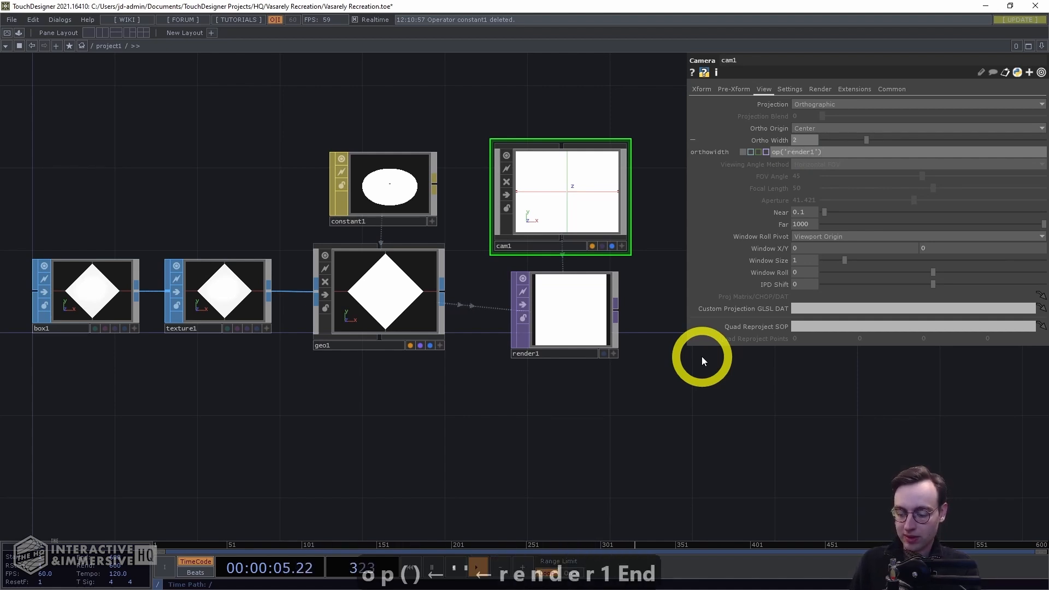
pyautogui.write('.par.reso')
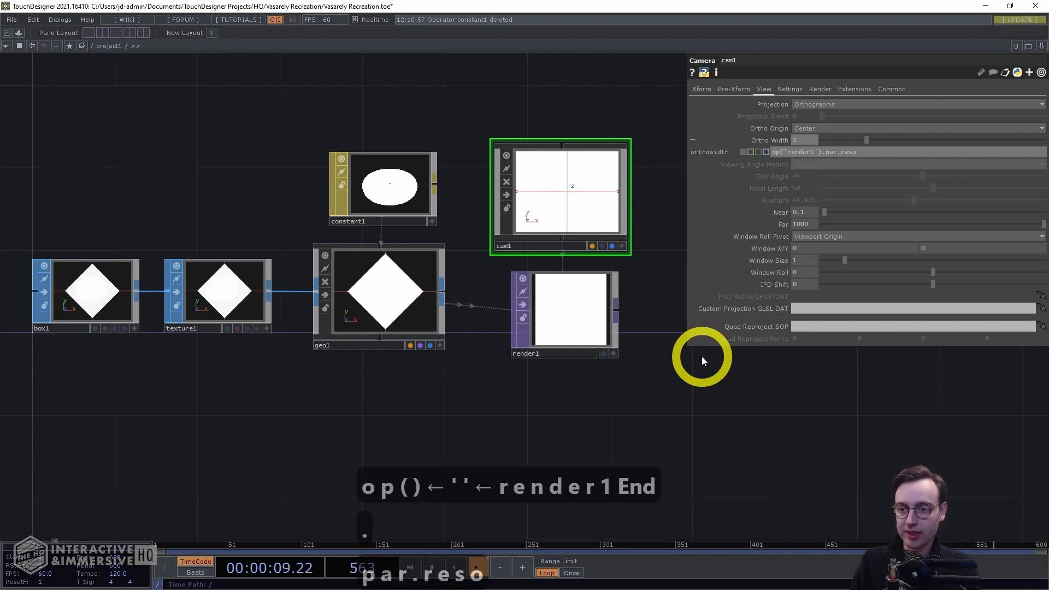
pyautogui.write('lutionw')
pyautogui.press('Return')
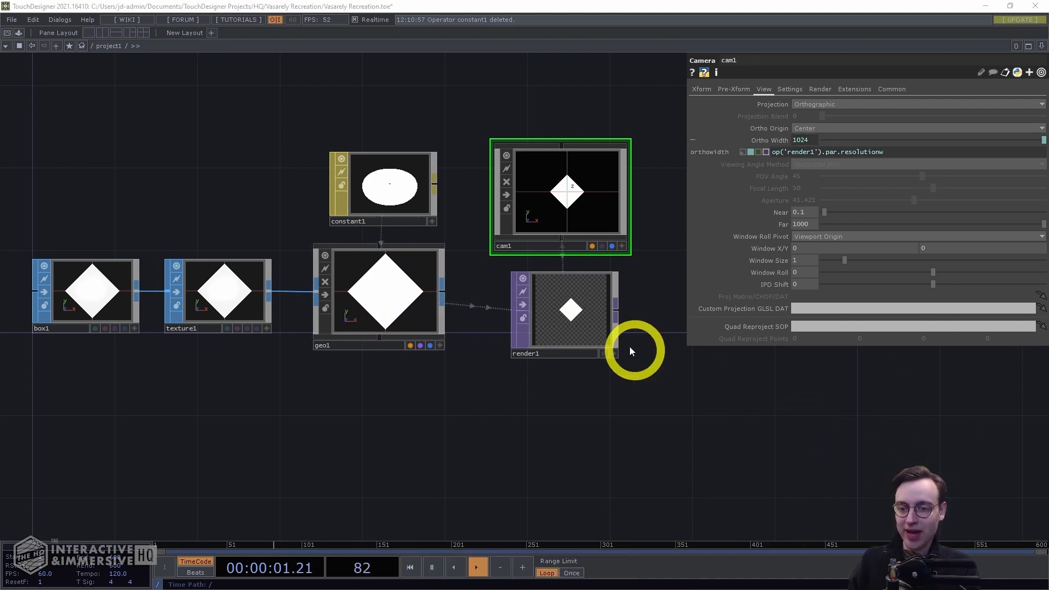
# Set the geometry's translate X to -340 and translate Y to -170
pyautogui.click(421, 283)
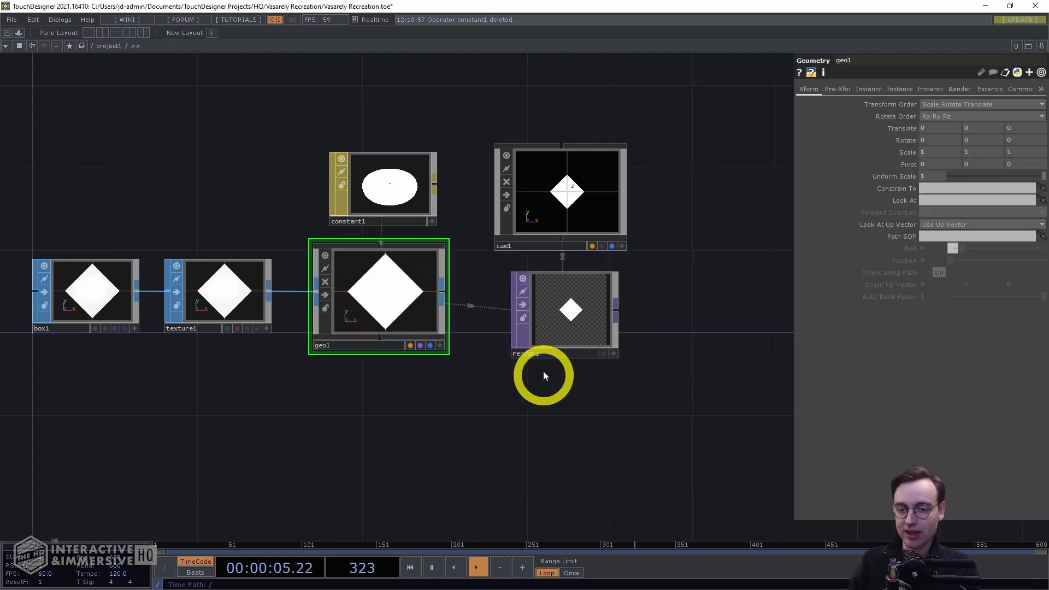
pyautogui.moveTo(562, 411); pyautogui.dragTo(617, 403)
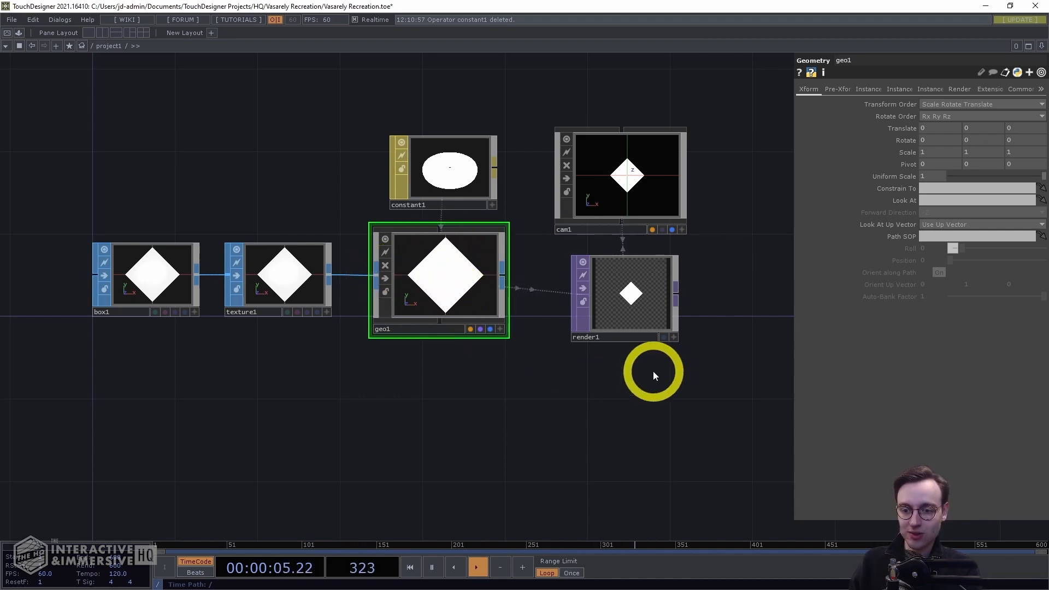
pyautogui.moveTo(661, 381); pyautogui.dragTo(606, 383)
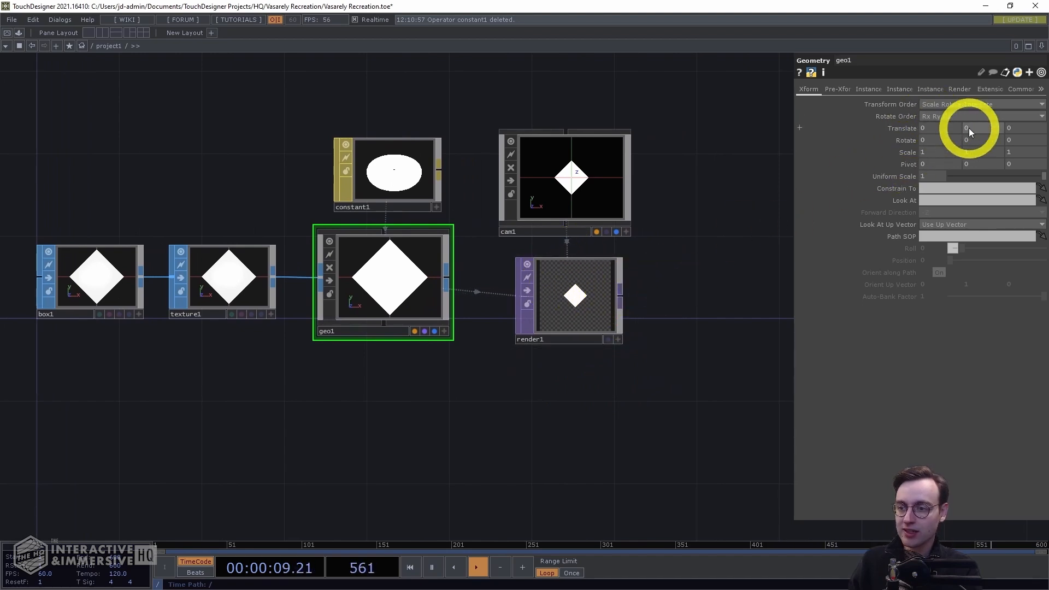
pyautogui.click(936, 128)
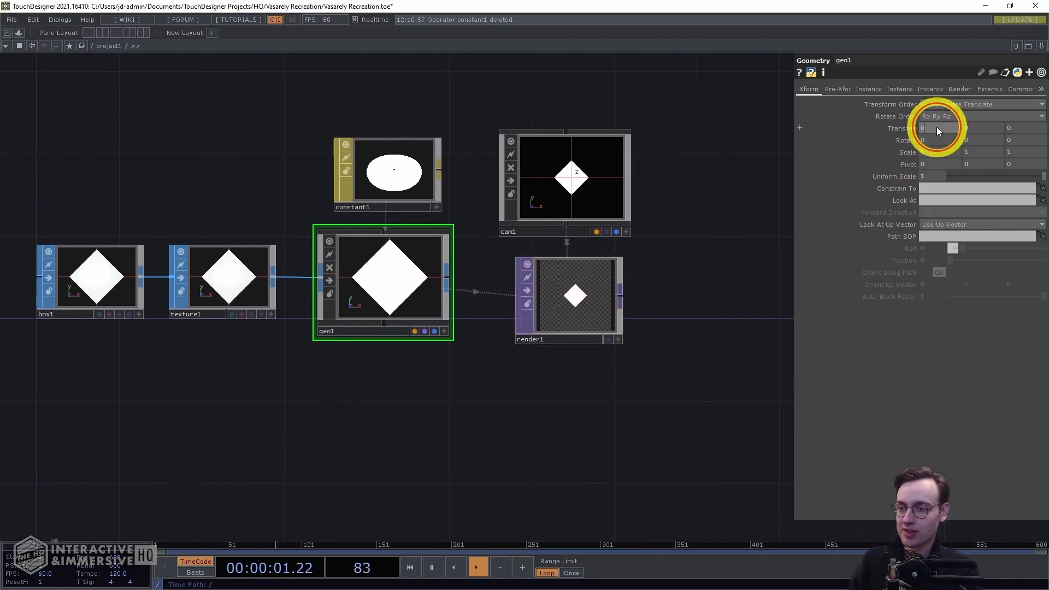
pyautogui.write('-340')
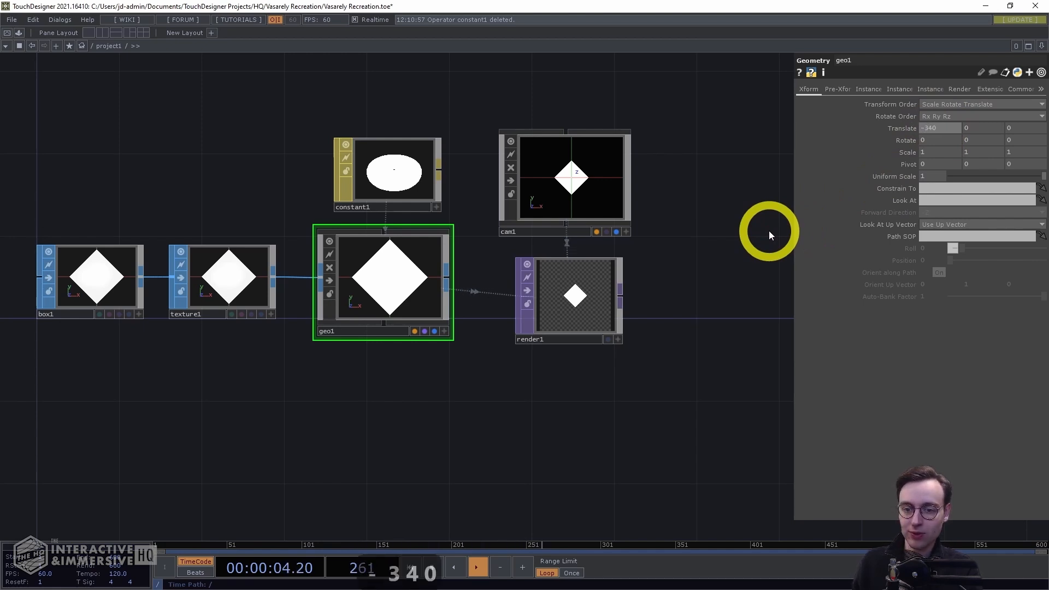
pyautogui.press('Return')
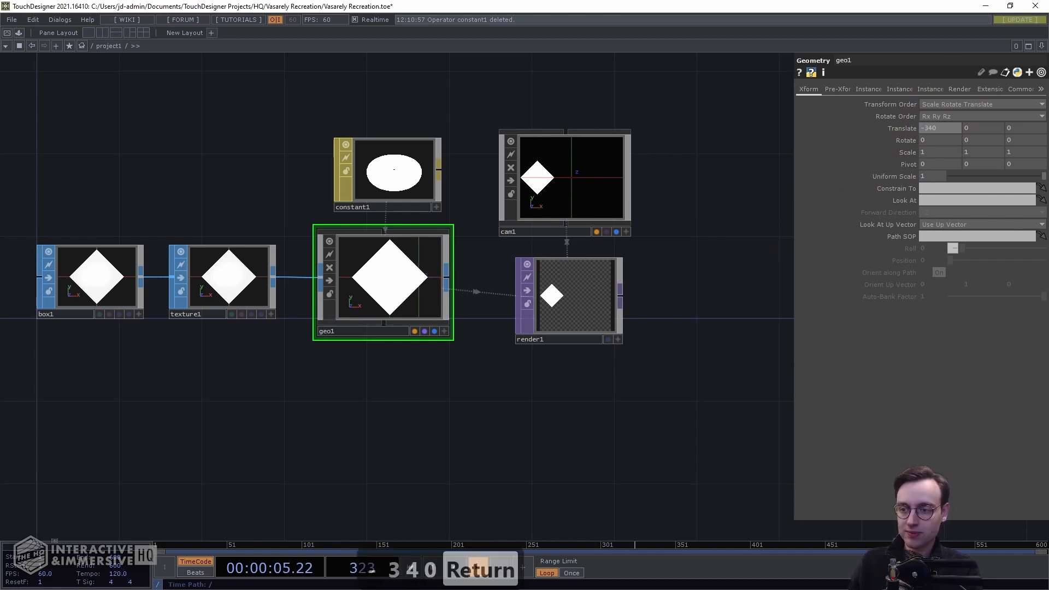
pyautogui.click(973, 127)
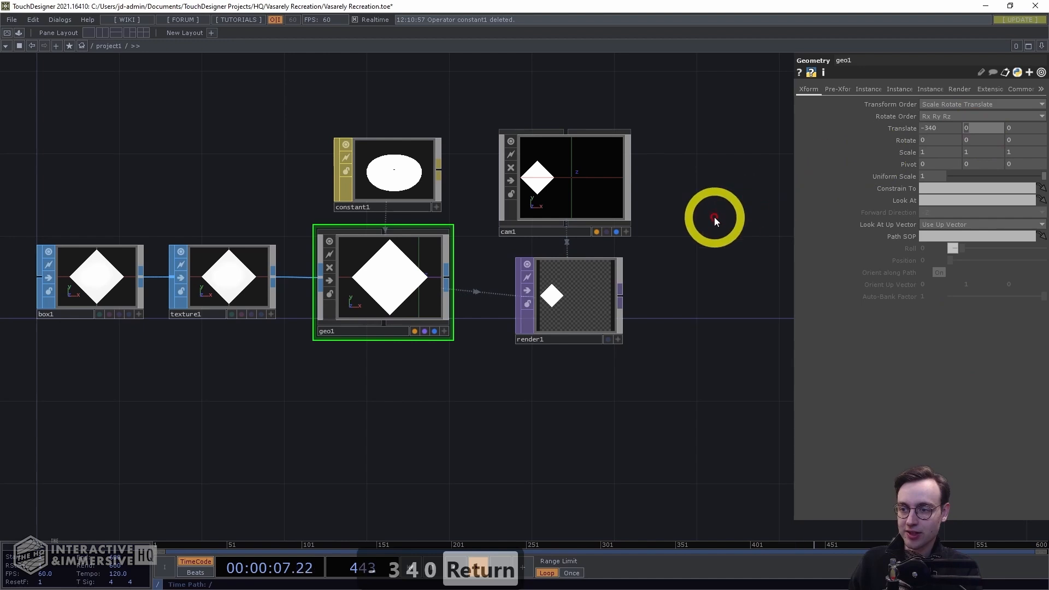
pyautogui.write('-170')
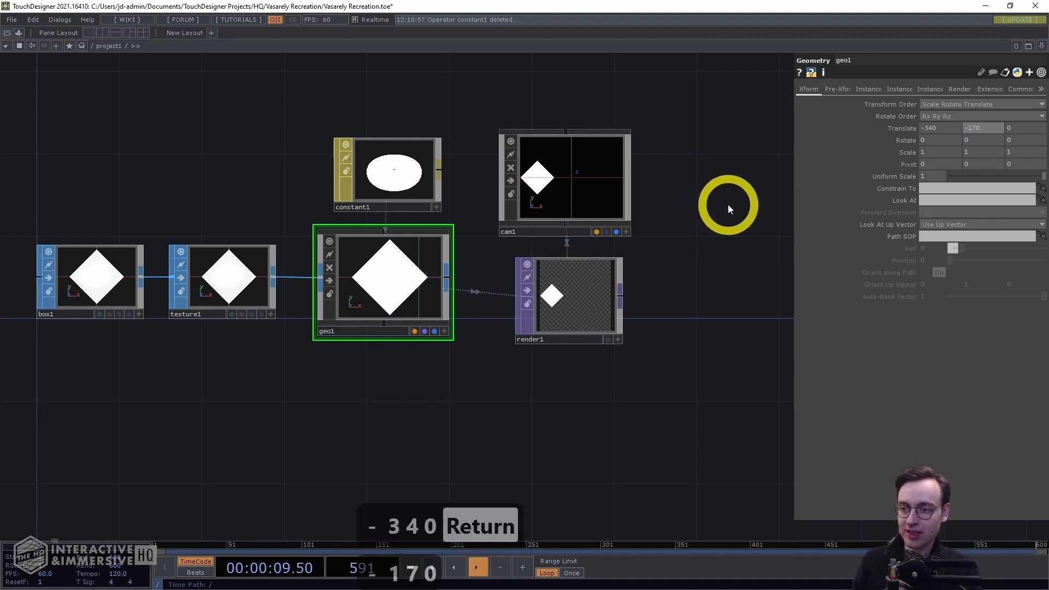
pyautogui.press('Return')
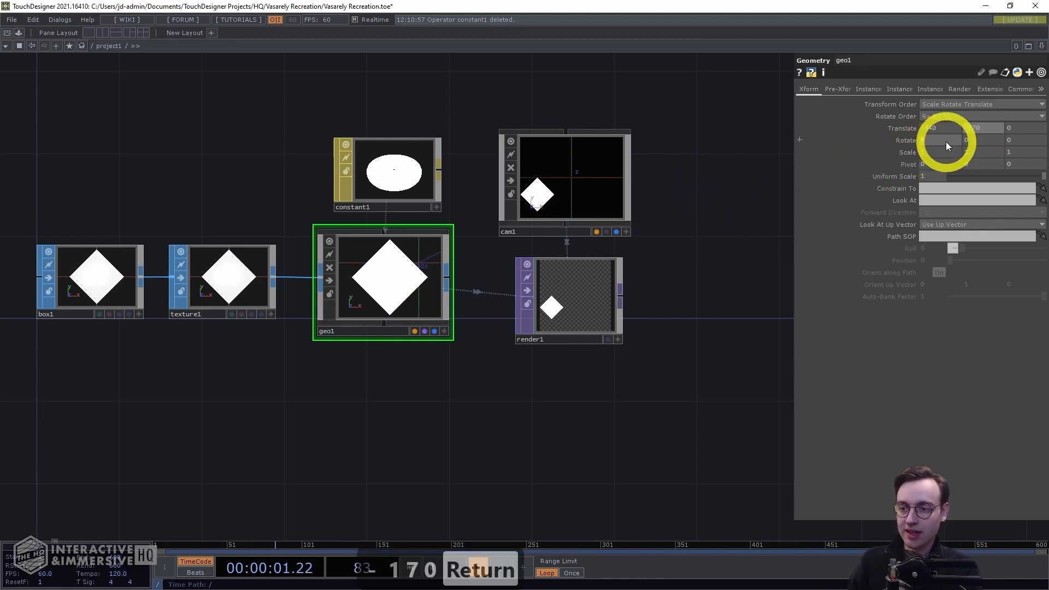
# Set the geometry's rotate Y to 12 and rotate Z to -90
pyautogui.click(981, 142)
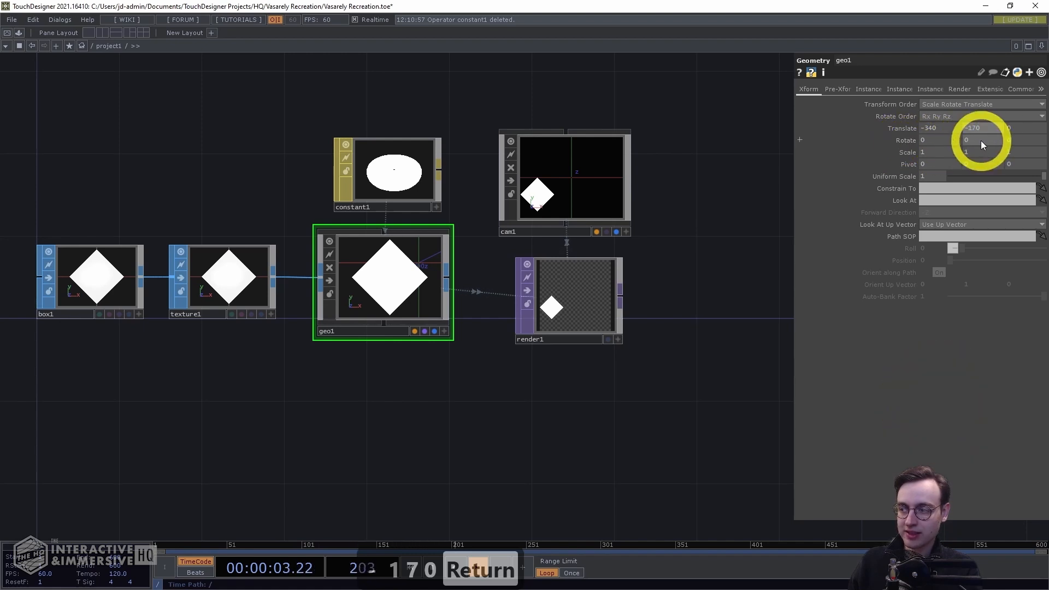
pyautogui.click(981, 140)
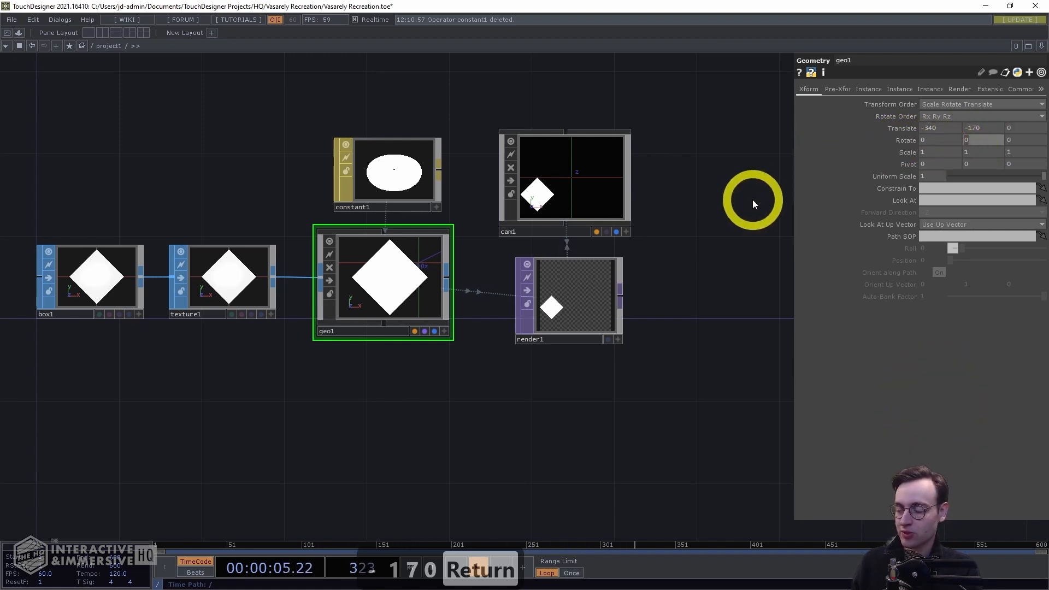
pyautogui.write('12')
pyautogui.press('Return')
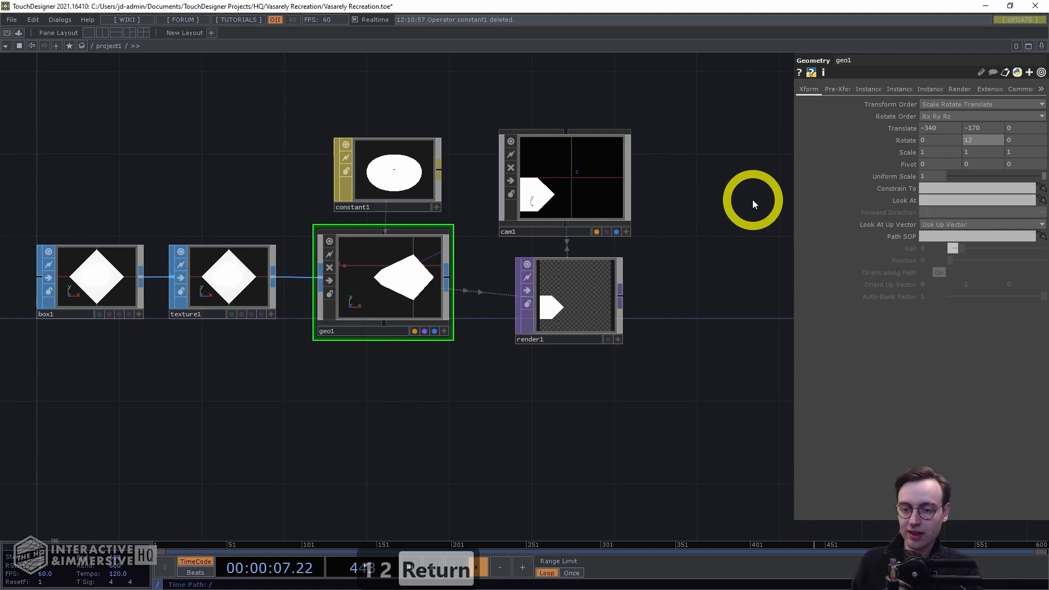
pyautogui.click(1012, 140)
pyautogui.click(744, 182)
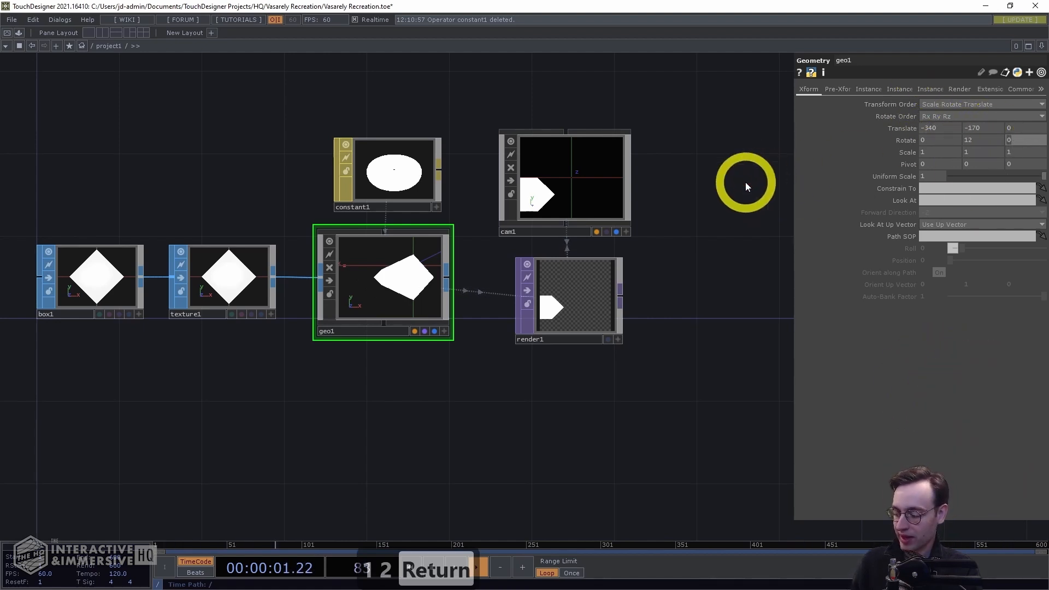
pyautogui.write('-90')
pyautogui.press('Return')
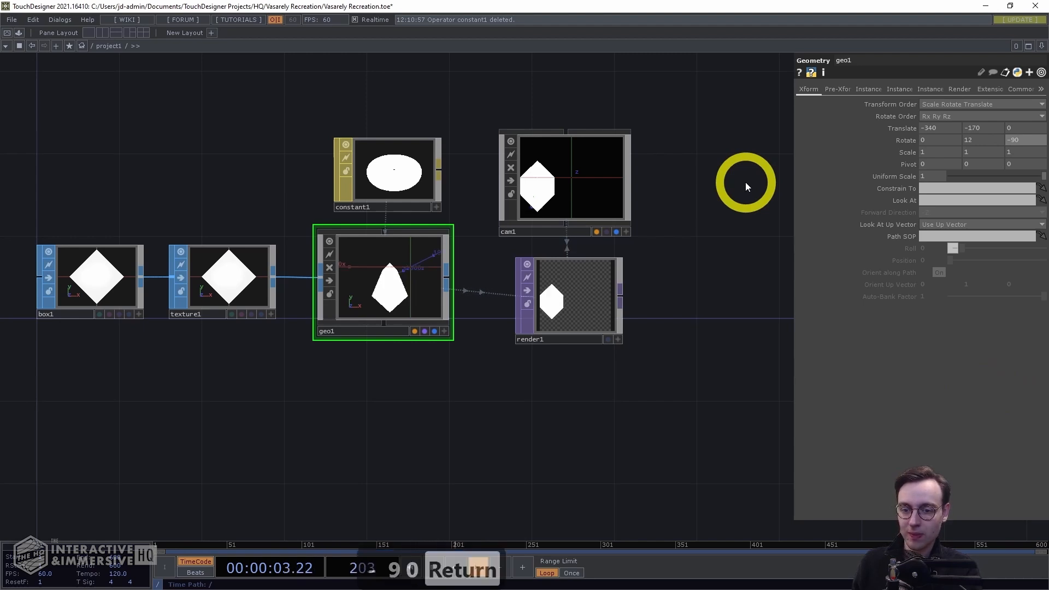
# Set the camera's Far clipping distance to 15000
pyautogui.scroll(3, 518, 408)
pyautogui.moveTo(584, 355); pyautogui.dragTo(486, 446)
pyautogui.scroll(-3, 486, 446)
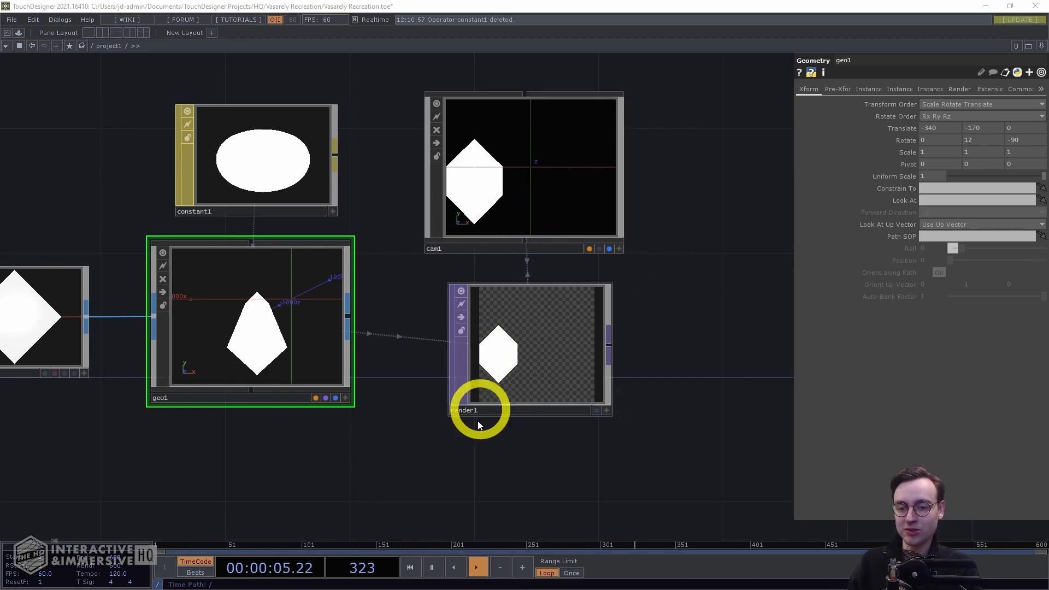
pyautogui.scroll(-1, 689, 415)
pyautogui.scroll(-2, 689, 415)
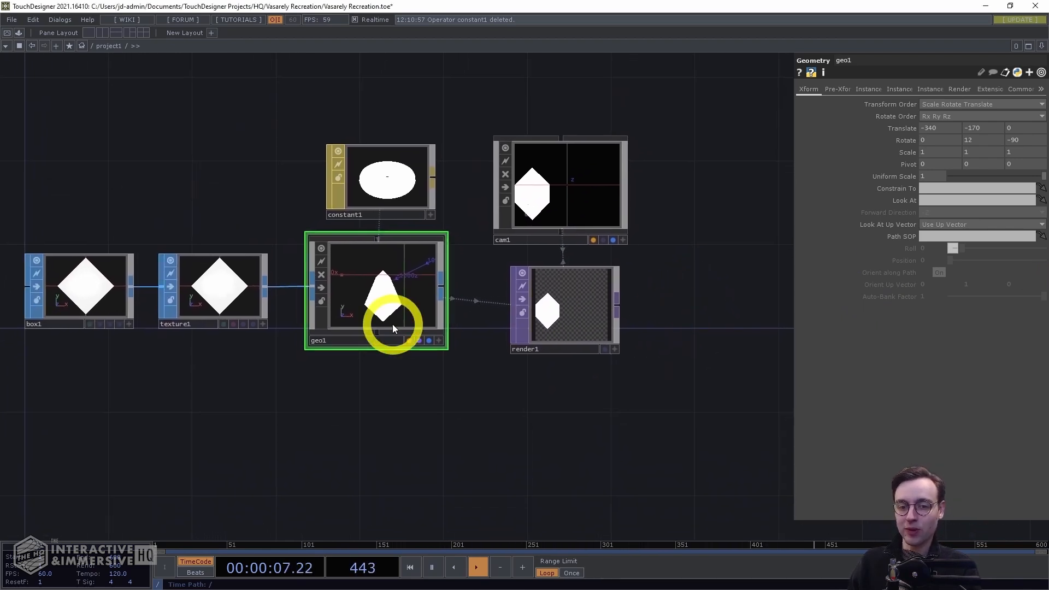
pyautogui.click(560, 172)
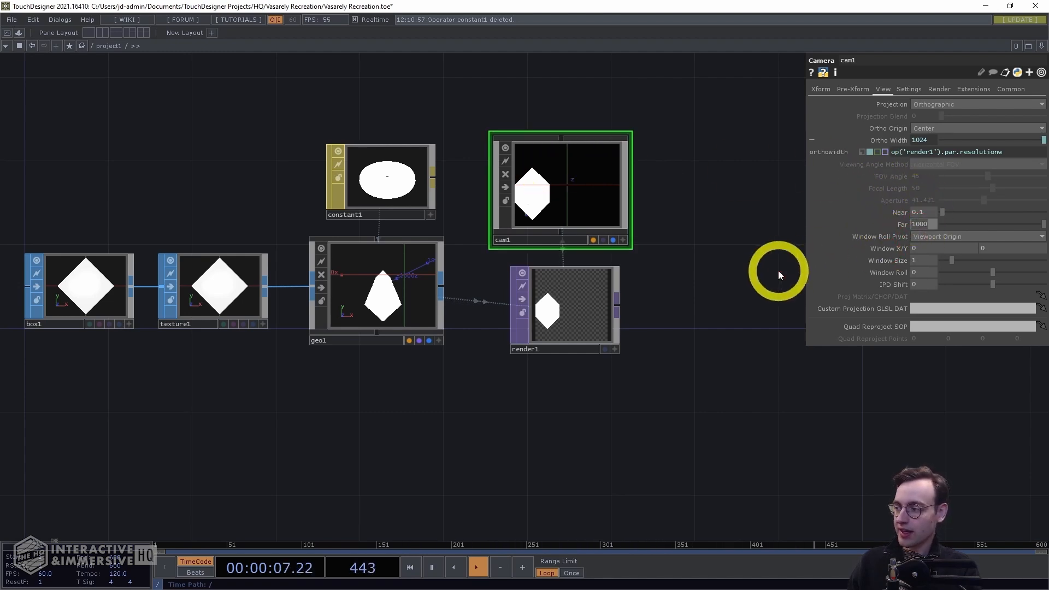
pyautogui.write('1500')
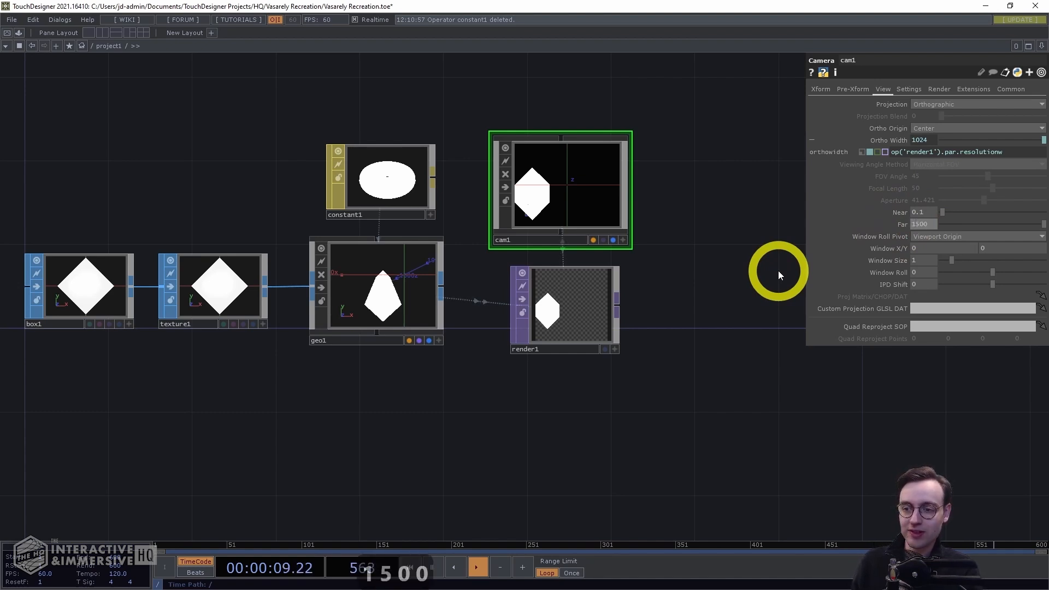
pyautogui.write('0')
pyautogui.press('Return')
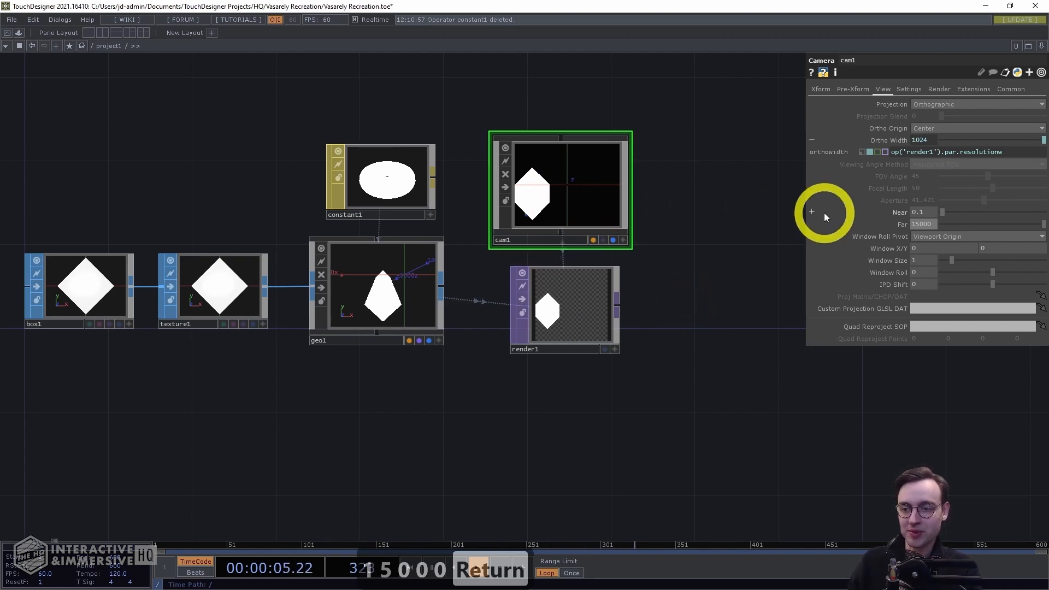
# Set the camera's translate Z to 10000
pyautogui.click(819, 88)
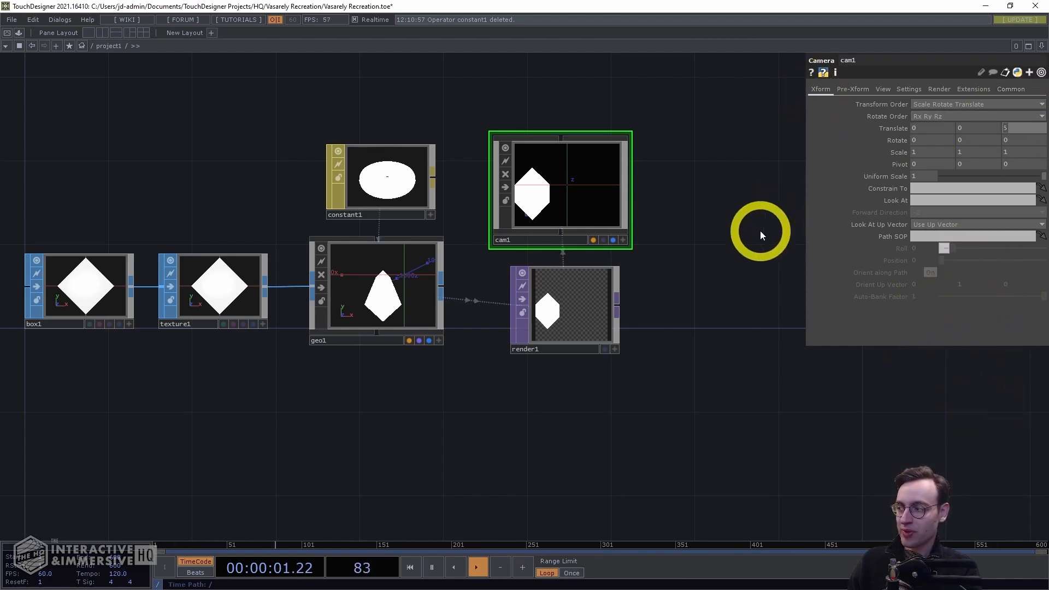
pyautogui.write('10000')
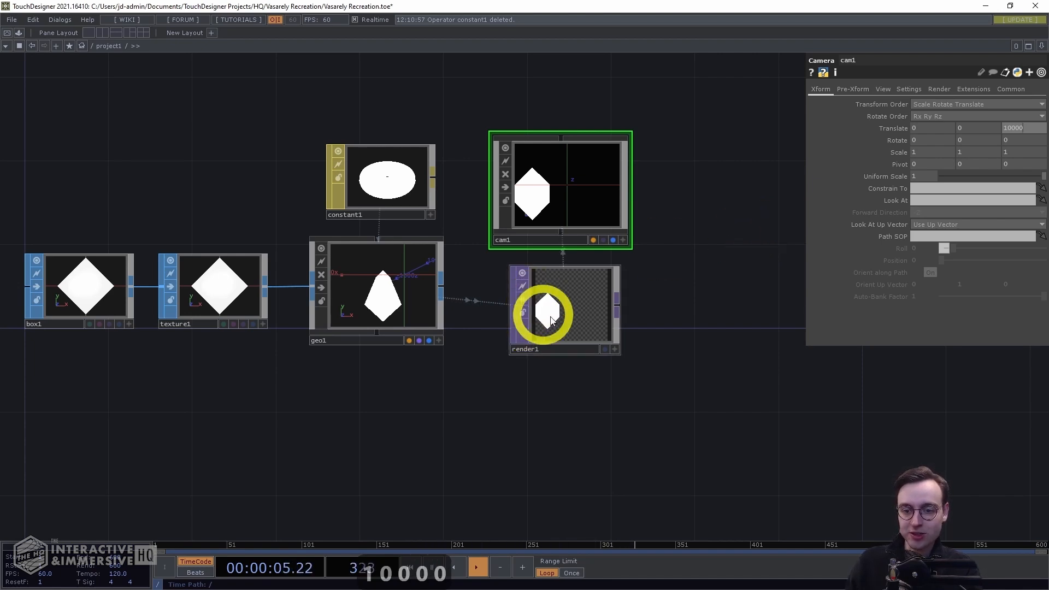
pyautogui.press('Return')
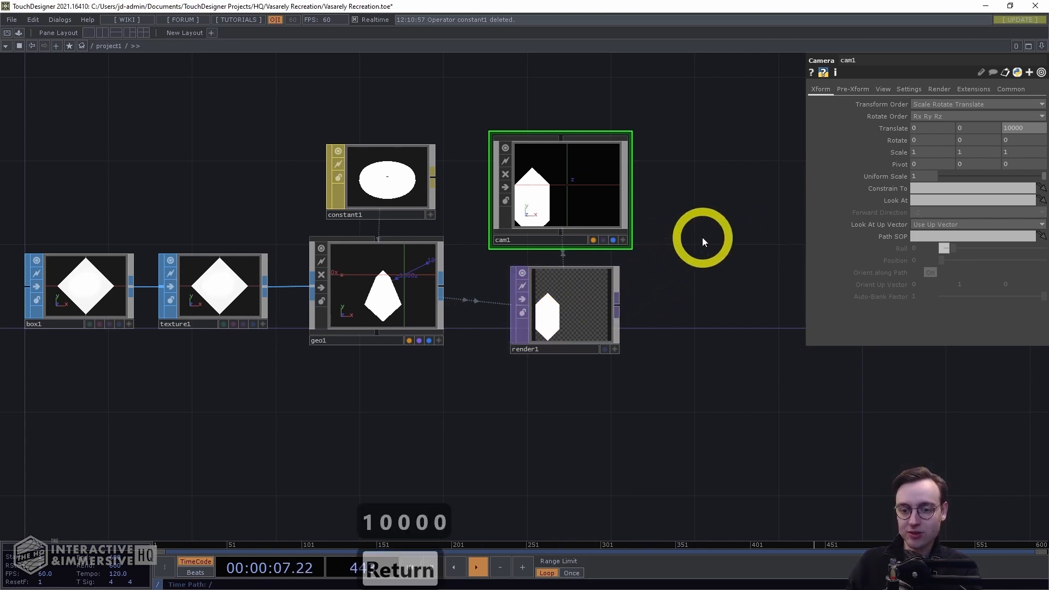
# Zoom in on the network to examine the render TOP's output
pyautogui.scroll(3, 532, 402)
pyautogui.scroll(1, 612, 347)
pyautogui.moveTo(560, 288); pyautogui.dragTo(534, 355)
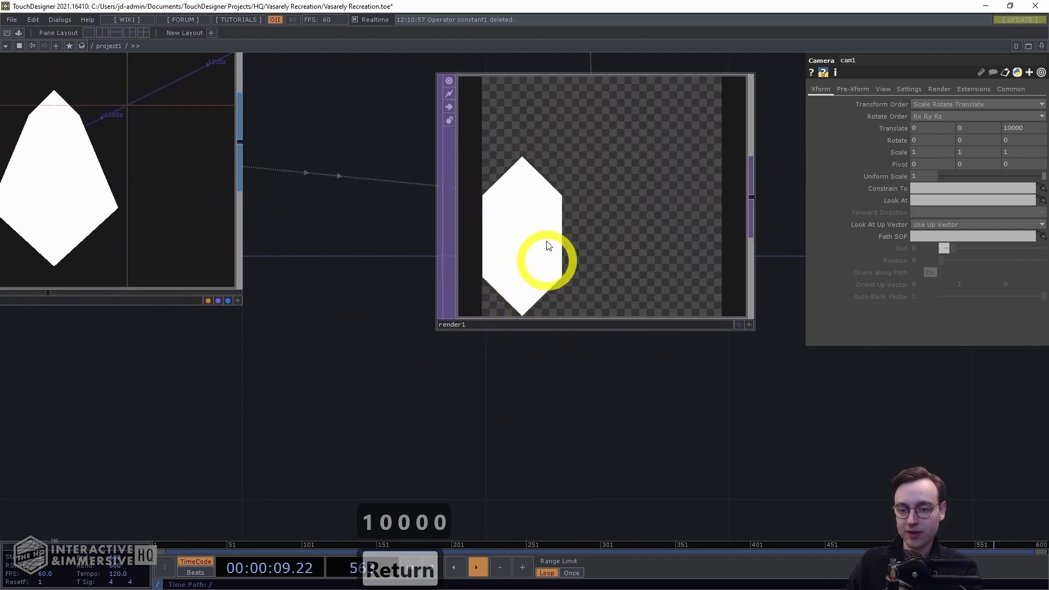
pyautogui.scroll(-1, 604, 389)
pyautogui.scroll(-1, 681, 346)
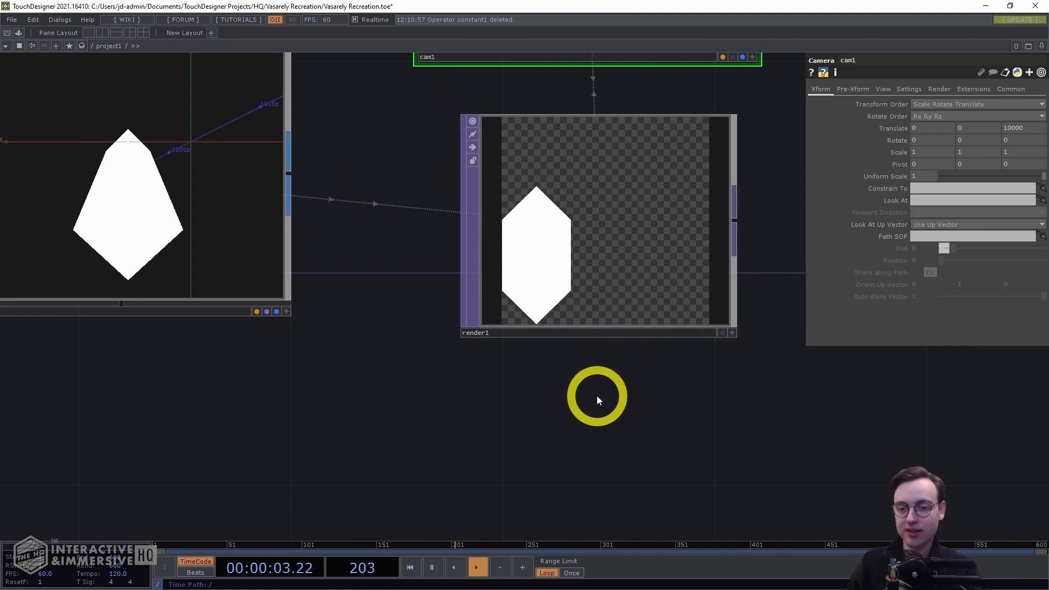
pyautogui.scroll(-4, 584, 402)
pyautogui.moveTo(548, 402); pyautogui.dragTo(645, 392)
pyautogui.scroll(-1, 595, 401)
pyautogui.scroll(-2, 565, 405)
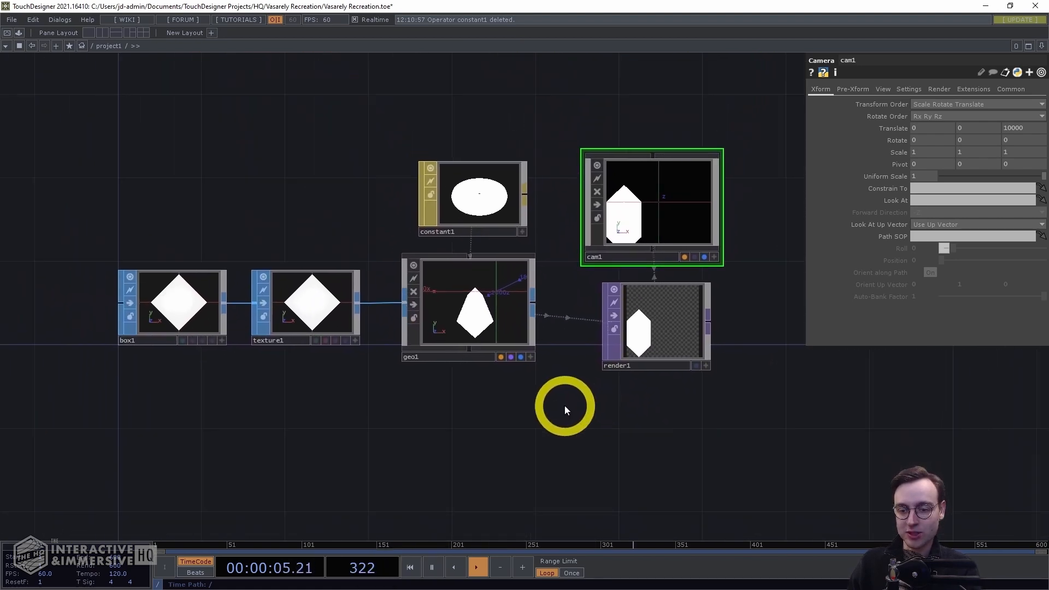
pyautogui.moveTo(562, 408); pyautogui.dragTo(579, 403)
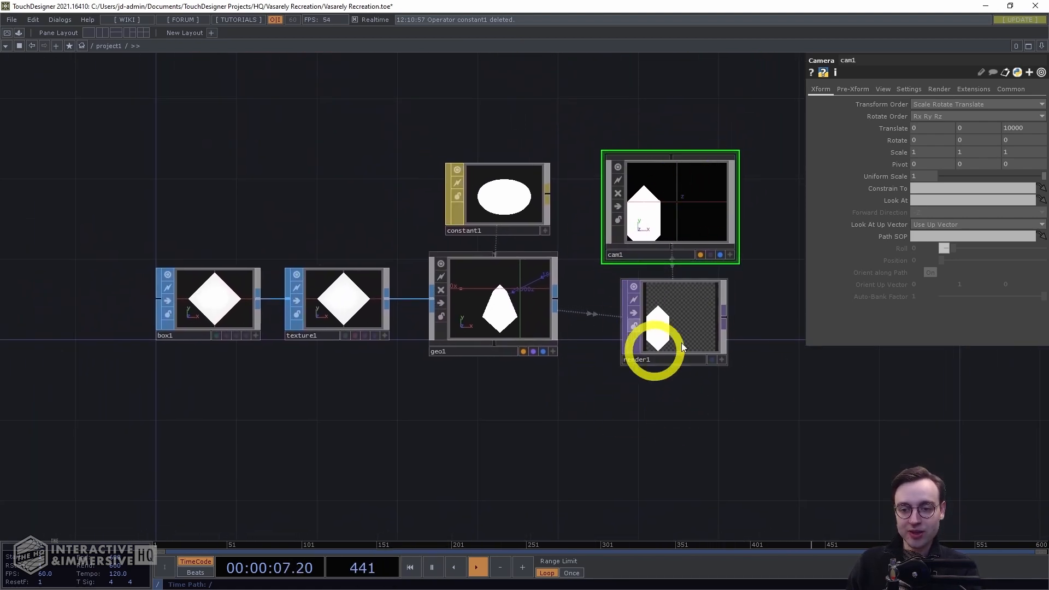
pyautogui.scroll(-2, 683, 406)
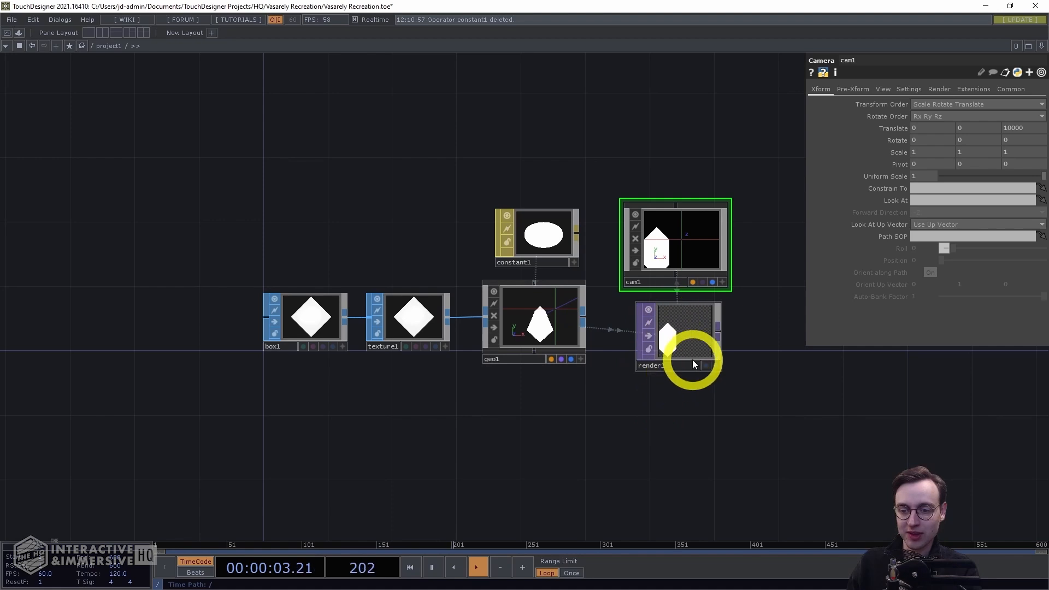
pyautogui.moveTo(409, 204); pyautogui.dragTo(358, 223)
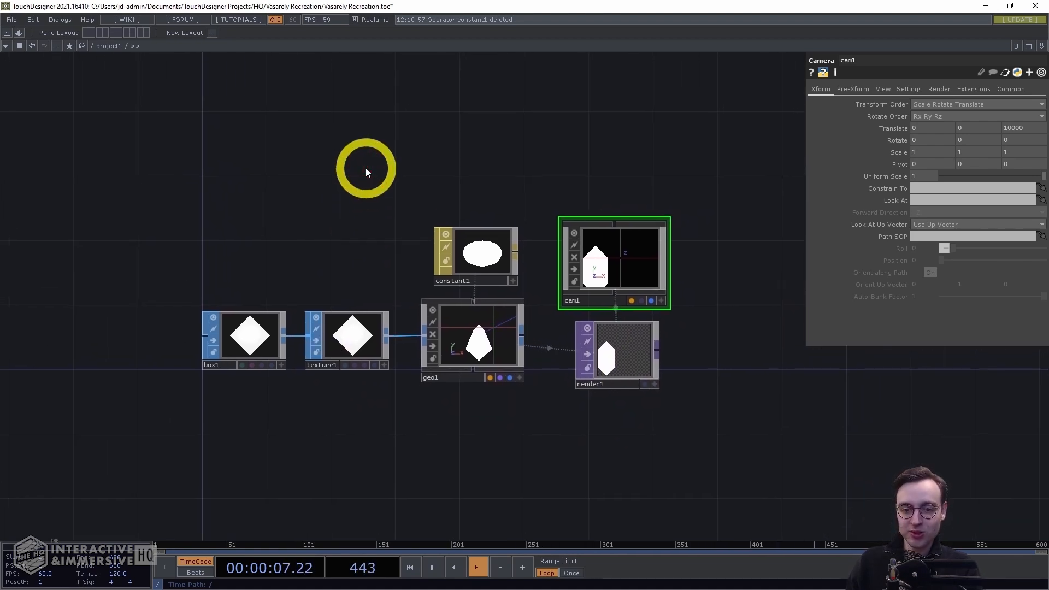
# Add a Ramp TOP above the constant material and show its keys table DAT
pyautogui.press('Tab')
pyautogui.press('Tab')
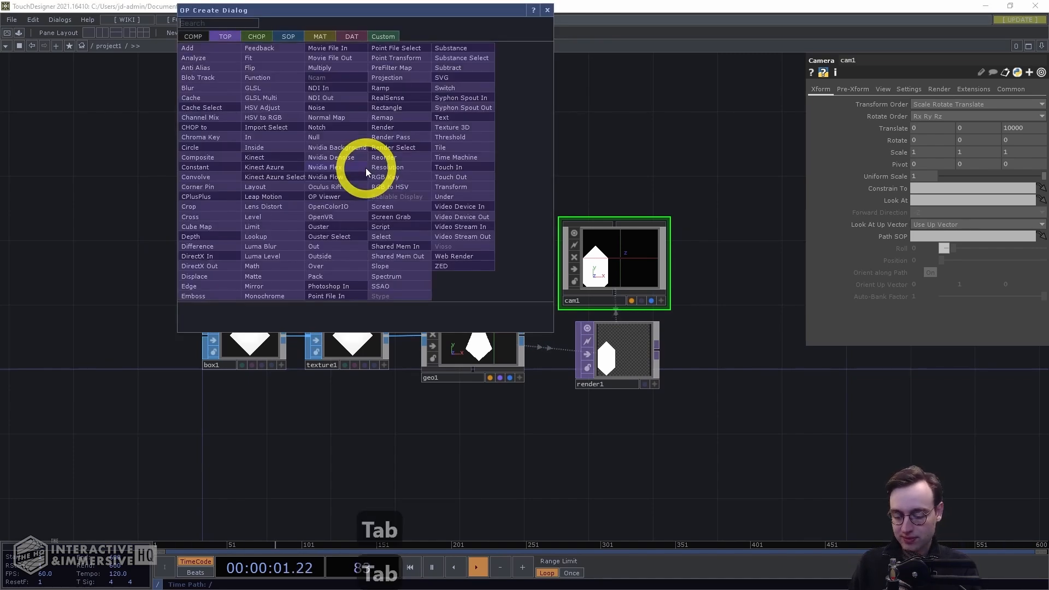
pyautogui.write('ramp')
pyautogui.press('Return')
pyautogui.click(360, 171)
pyautogui.moveTo(360, 171); pyautogui.dragTo(350, 182)
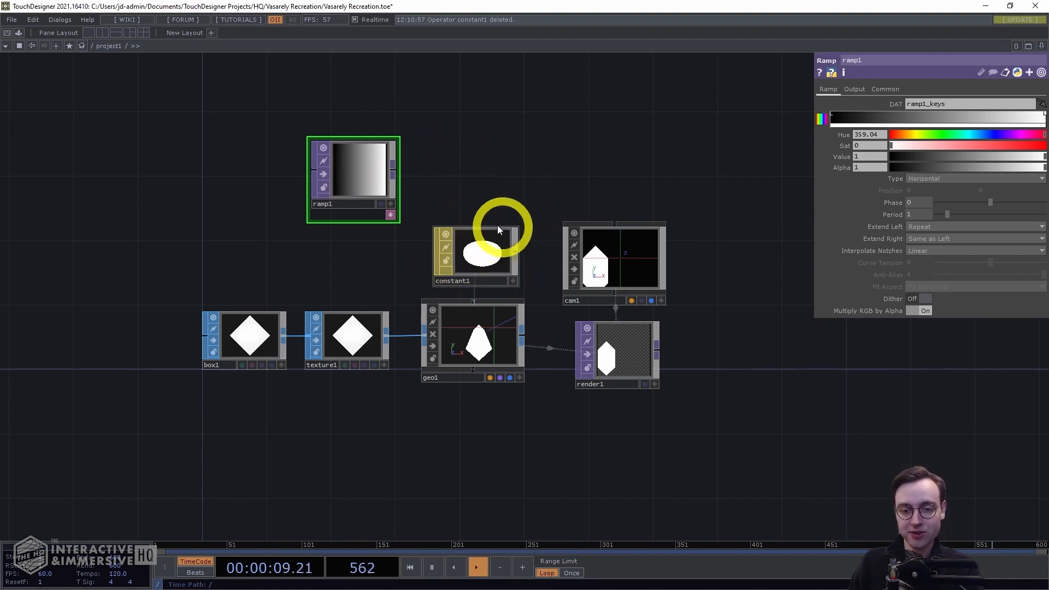
pyautogui.click(391, 214)
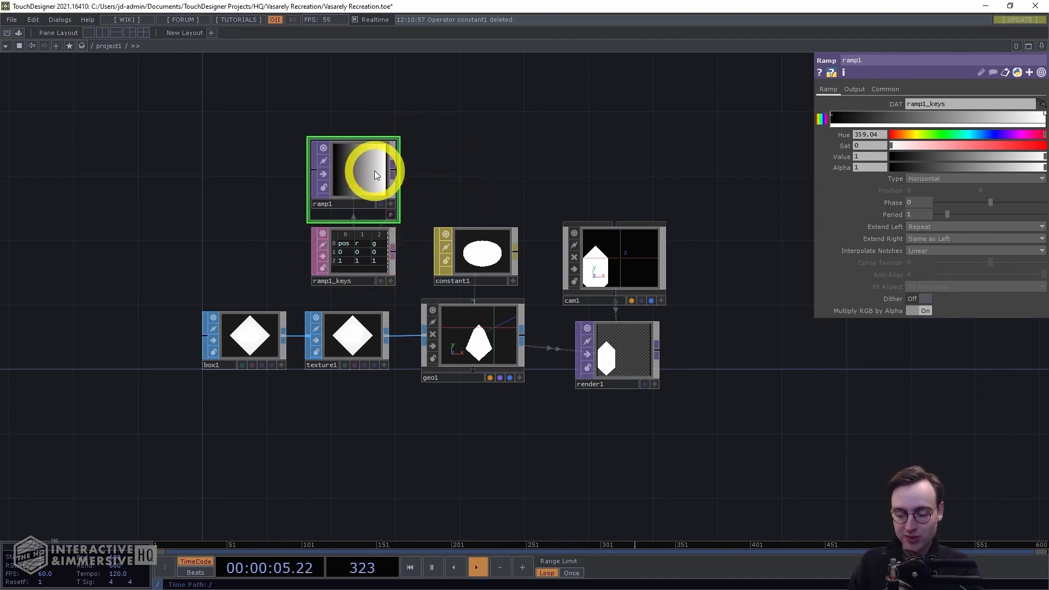
# Append a Null to the ramp and assign it as the constant material's Color Map
pyautogui.hotkey('alt', 'n')
pyautogui.click(466, 179)
pyautogui.moveTo(467, 179); pyautogui.dragTo(473, 247)
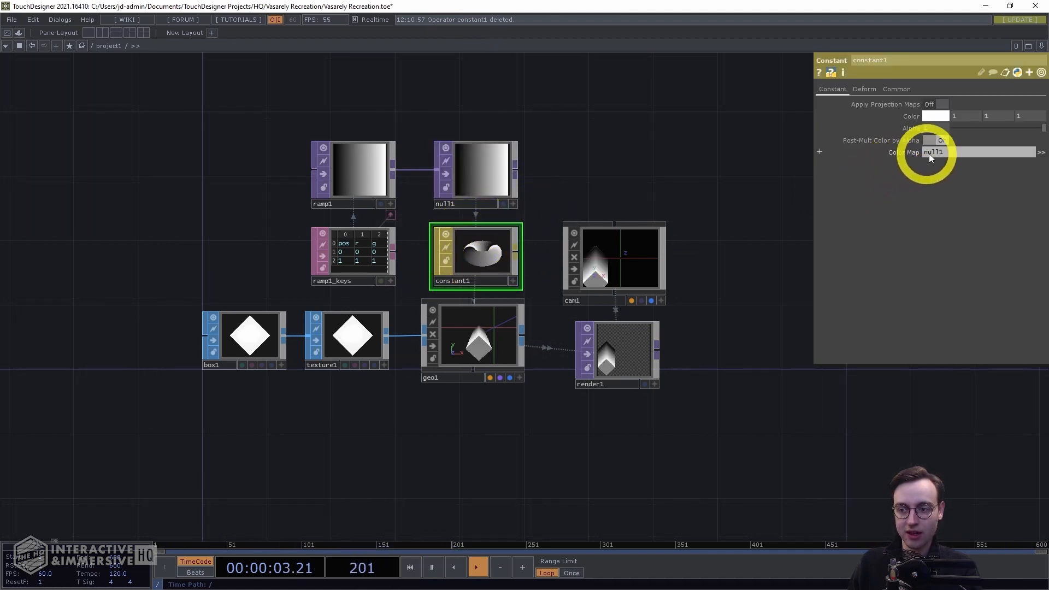
# Set the ramp's Interpolate Notches to Step
pyautogui.scroll(3, 571, 435)
pyautogui.scroll(3, 672, 380)
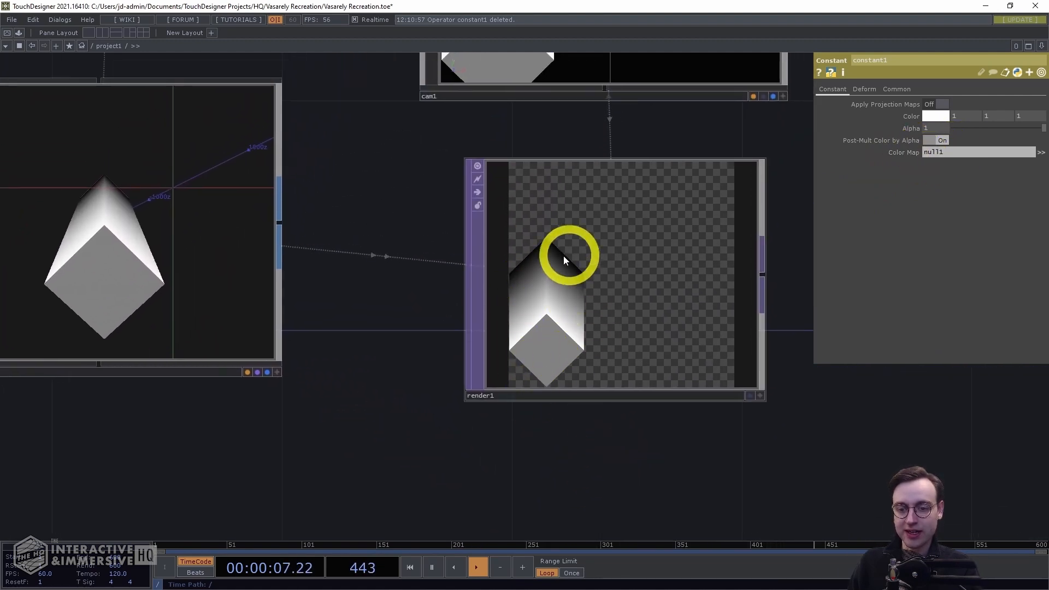
pyautogui.scroll(-3, 602, 408)
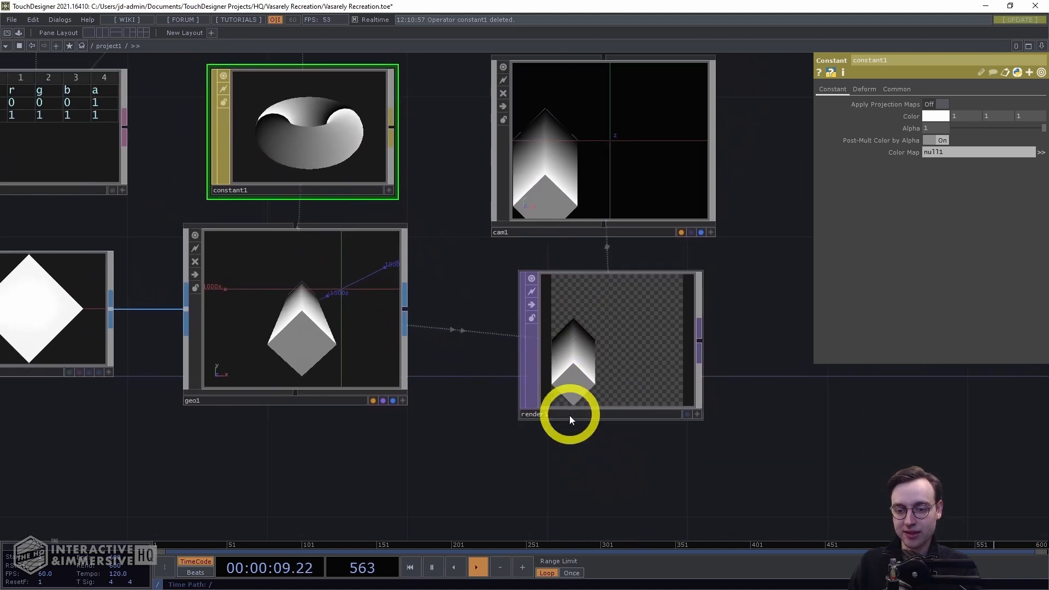
pyautogui.moveTo(553, 461); pyautogui.dragTo(610, 447)
pyautogui.scroll(-2, 610, 447)
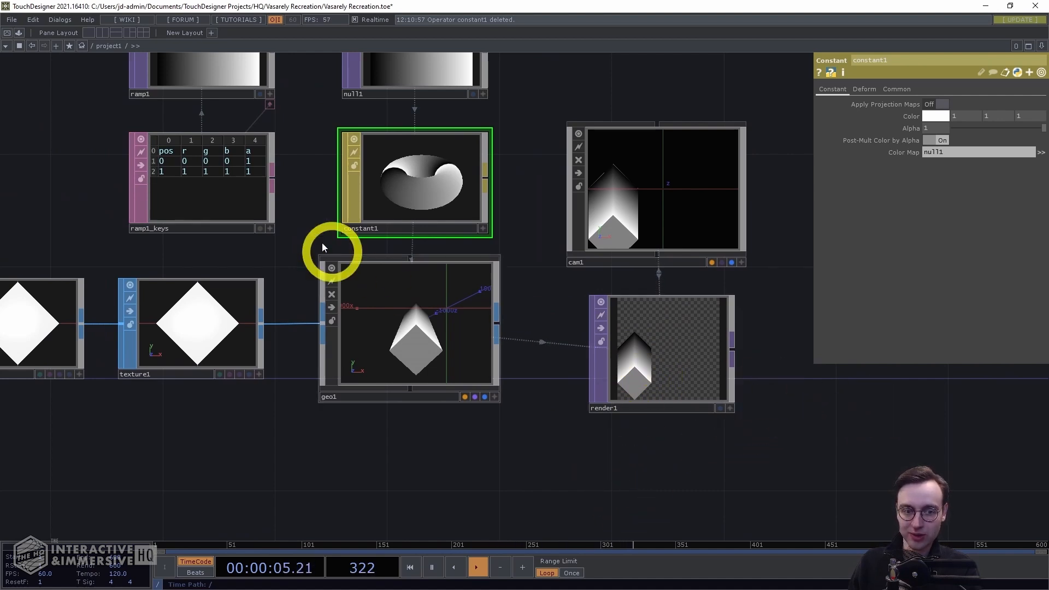
pyautogui.moveTo(92, 180); pyautogui.dragTo(278, 223)
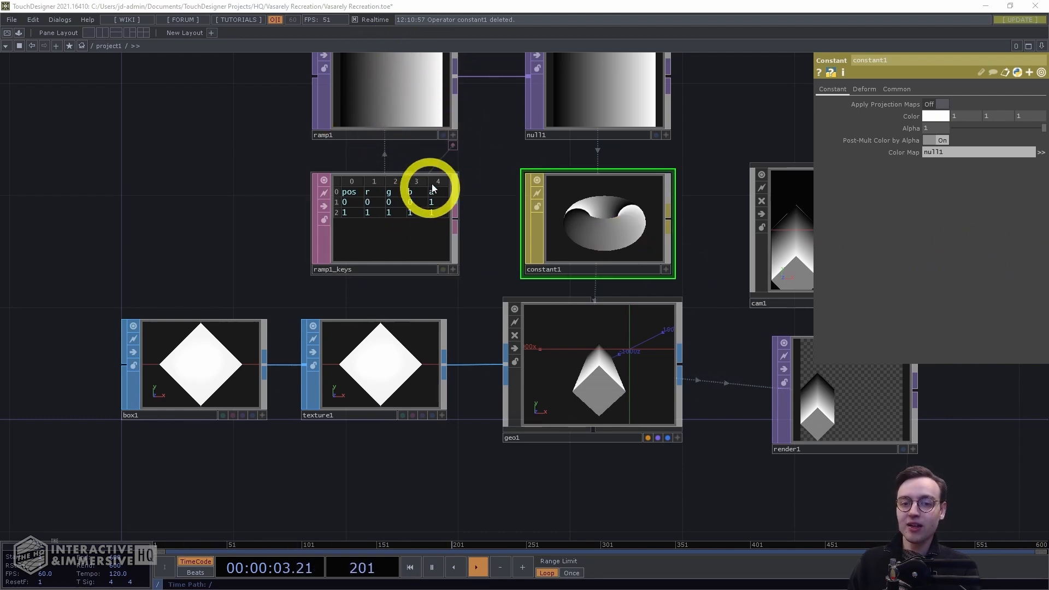
pyautogui.click(391, 82)
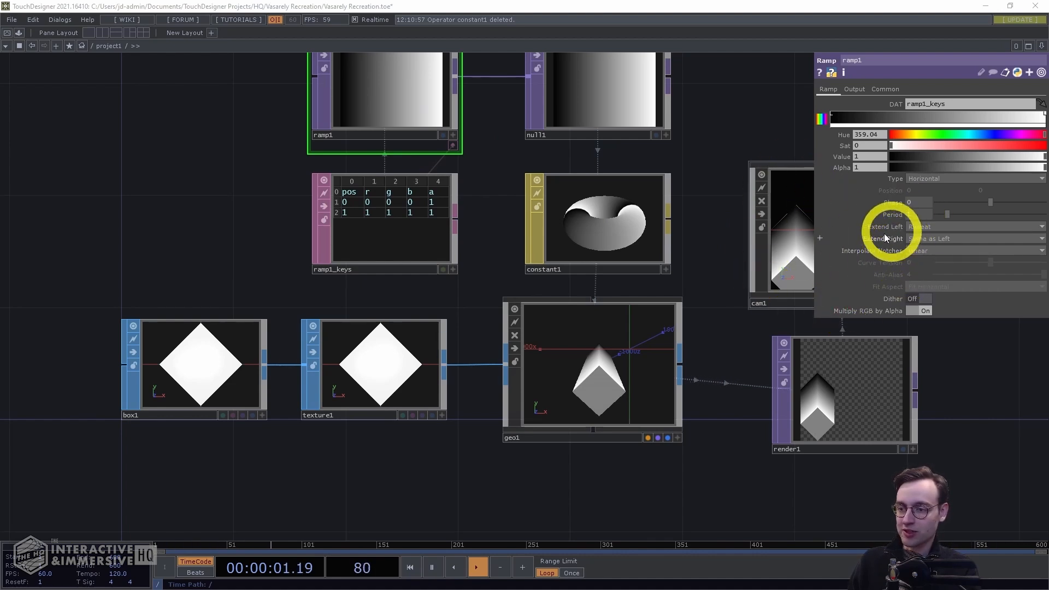
pyautogui.click(925, 250)
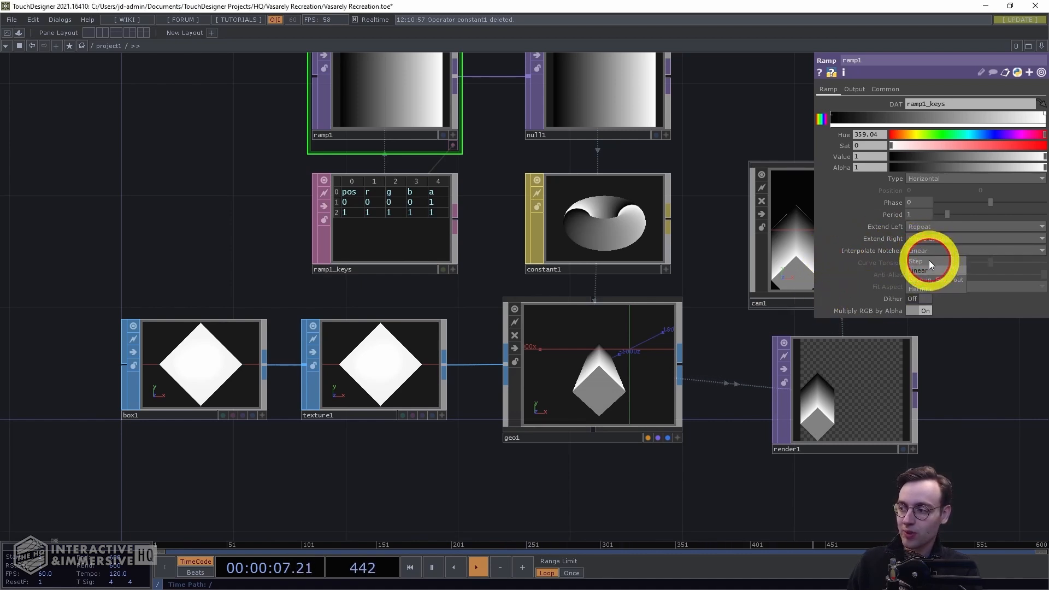
pyautogui.click(928, 261)
# Inspect the ramp keys table and activate its viewer for direct editing
pyautogui.moveTo(467, 221); pyautogui.dragTo(505, 293)
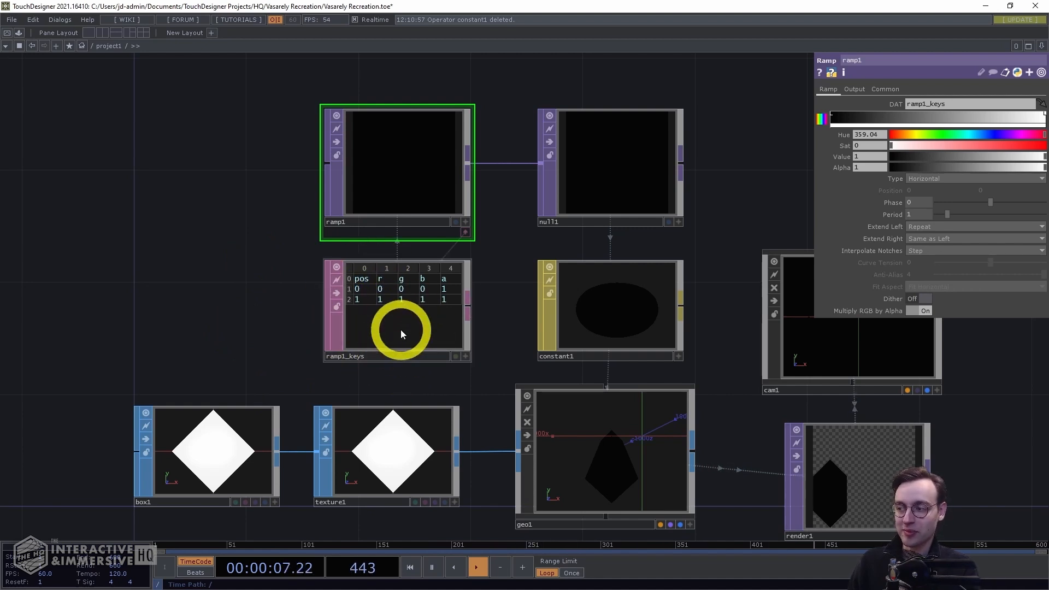
pyautogui.middleClick(344, 328)
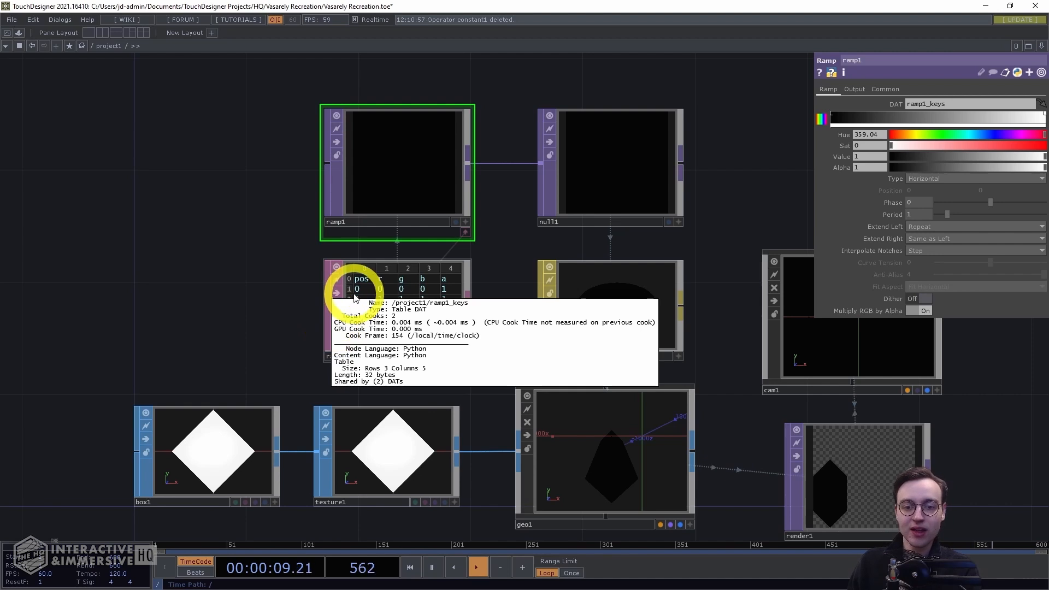
pyautogui.moveTo(256, 301); pyautogui.dragTo(304, 302, button='middle')
pyautogui.moveTo(303, 301); pyautogui.dragTo(294, 320)
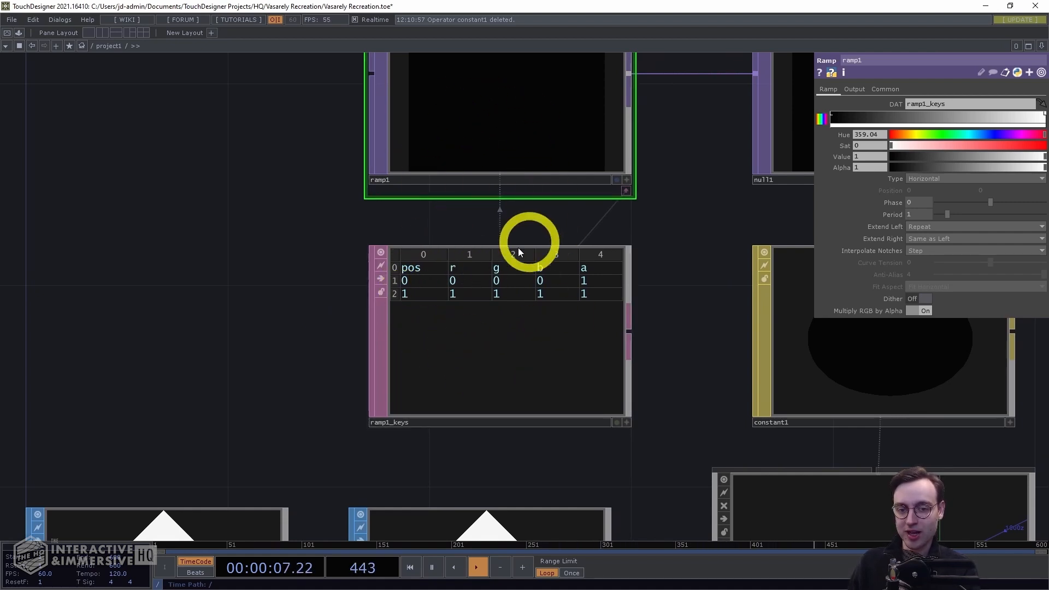
pyautogui.scroll(-4, 301, 297)
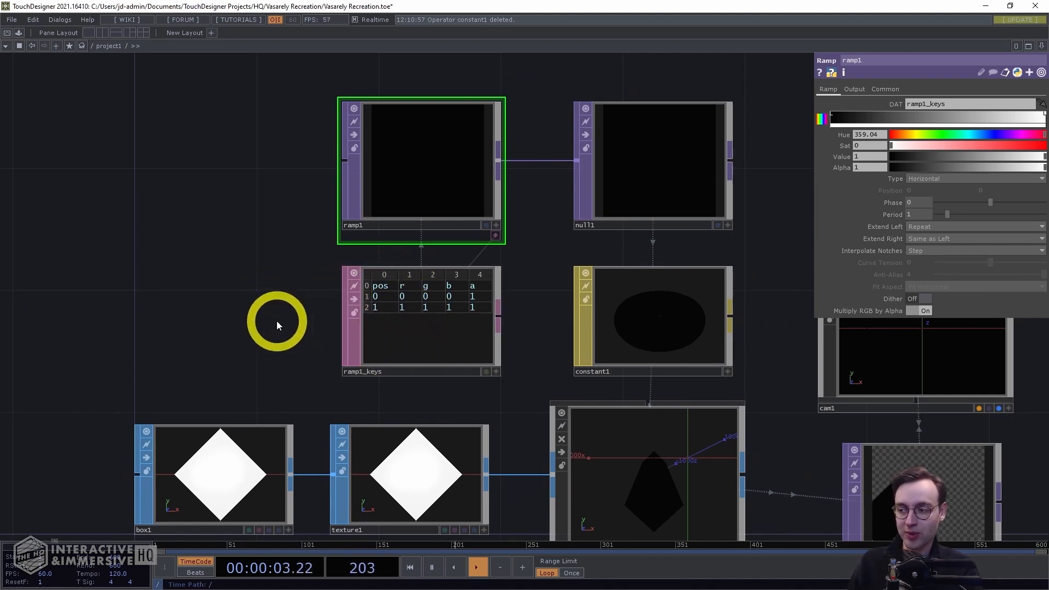
pyautogui.scroll(3, 309, 291)
pyautogui.click(390, 322)
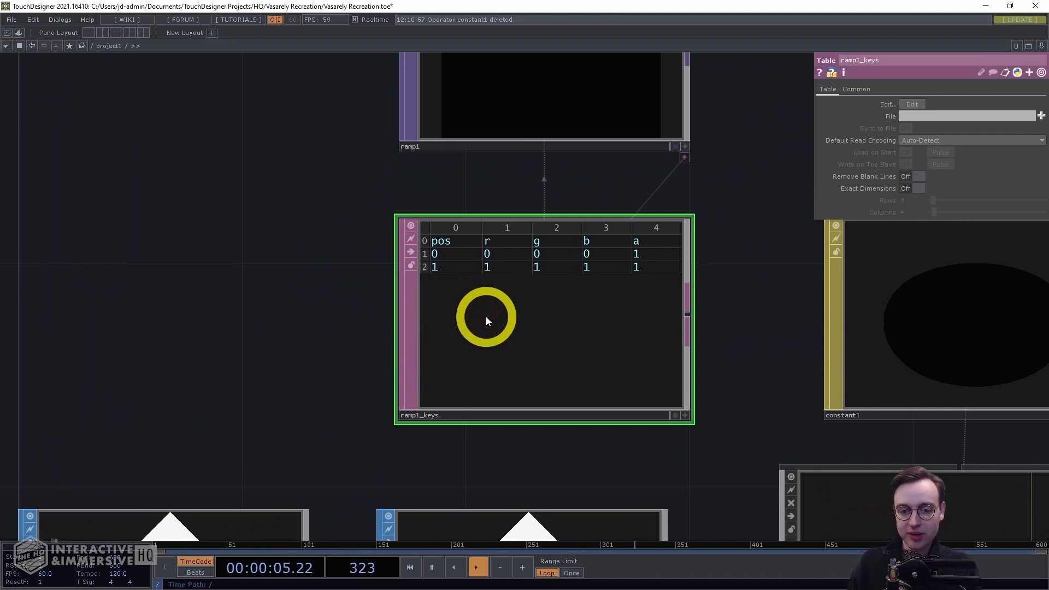
pyautogui.click(686, 416)
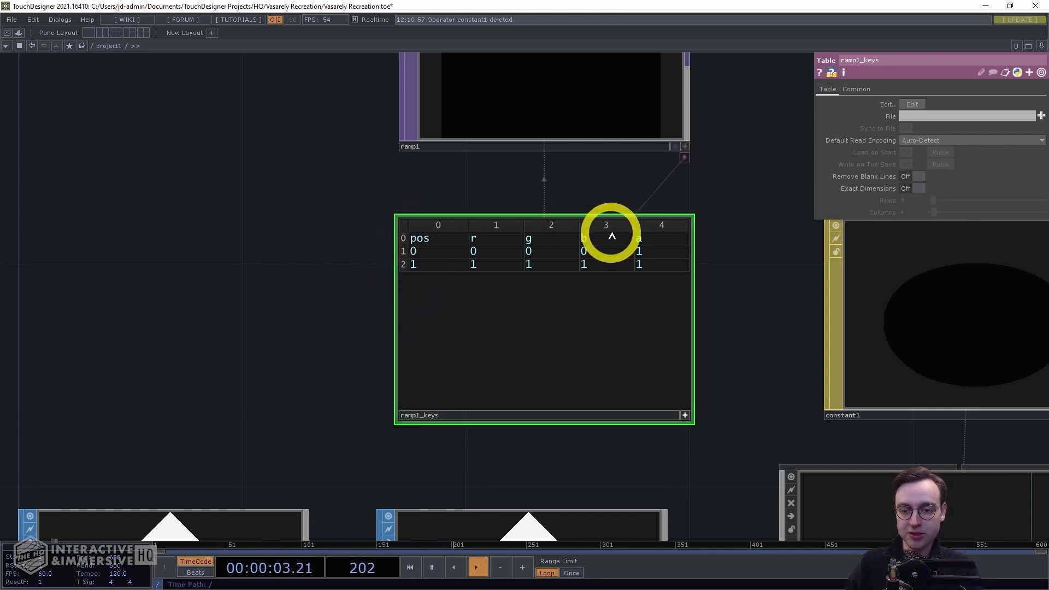
# Insert five empty rows between the first and last keys of the ramp keys table
pyautogui.click(406, 254)
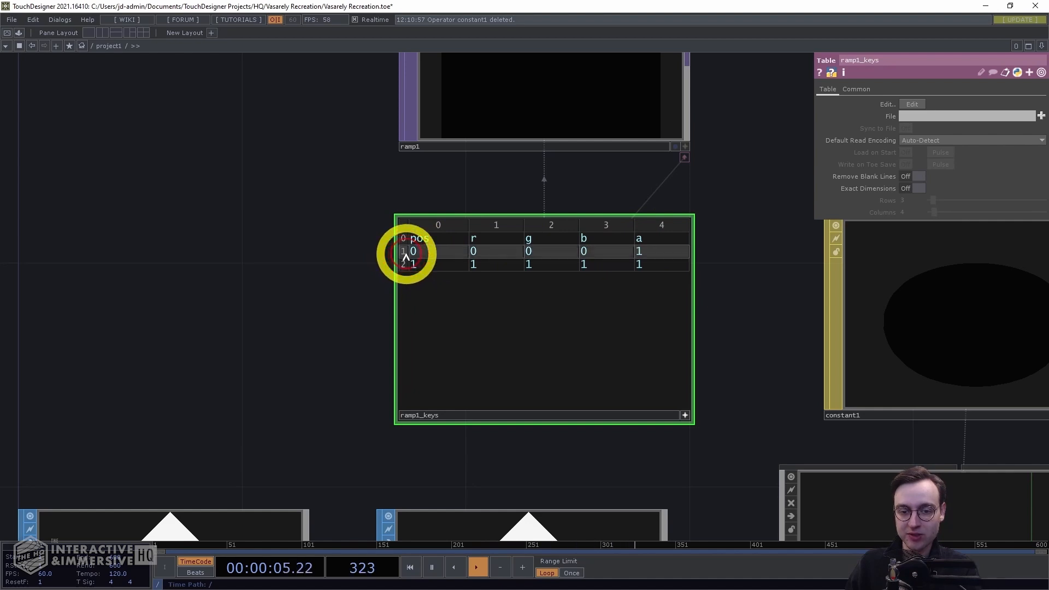
pyautogui.rightClick(404, 256)
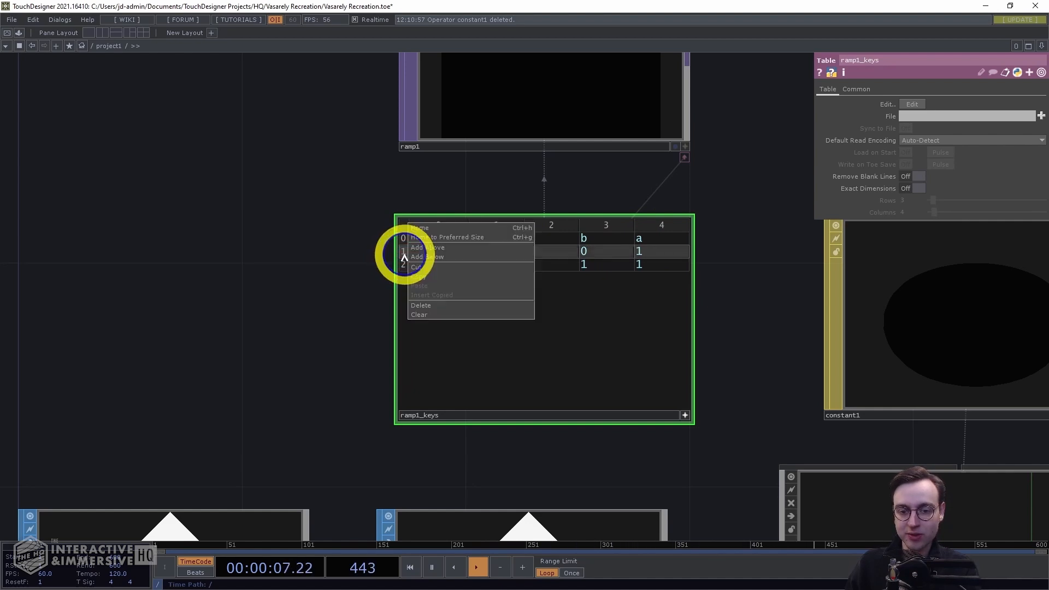
pyautogui.click(440, 257)
pyautogui.rightClick(408, 259)
pyautogui.click(420, 257)
pyautogui.rightClick(409, 251)
pyautogui.click(418, 257)
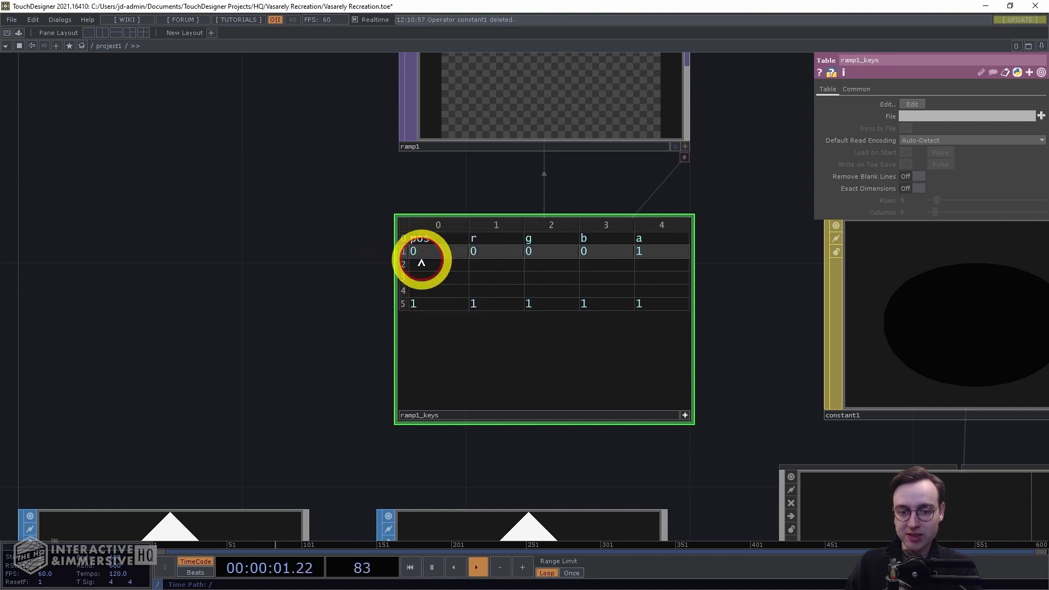
pyautogui.rightClick(404, 251)
pyautogui.click(441, 261)
pyautogui.rightClick(406, 255)
pyautogui.click(430, 257)
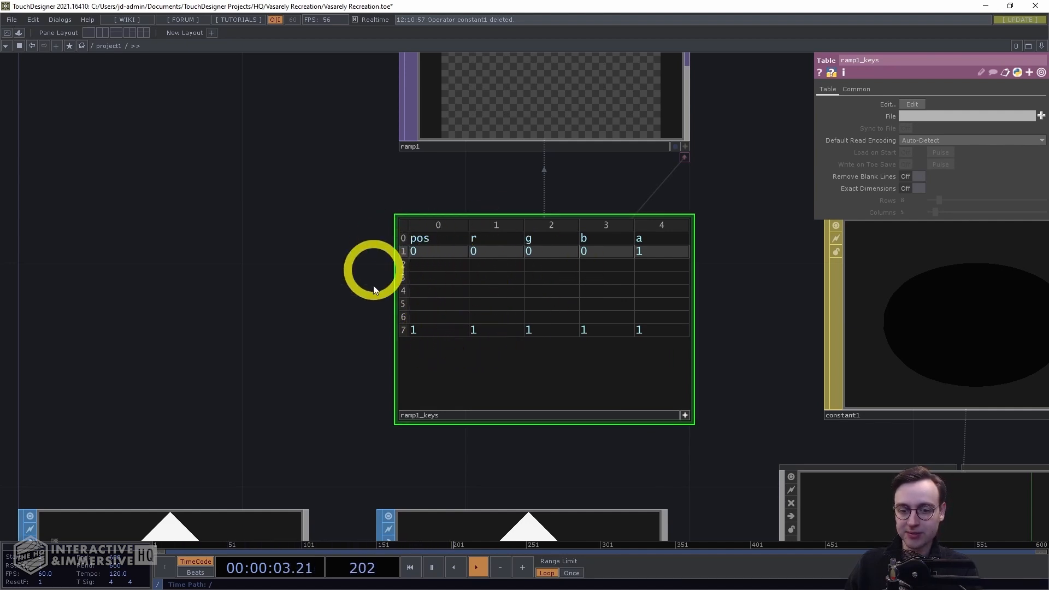
# Enter positions 0.166, 0.333, 0.5, 0.666, 0.833 and 0.997 in the pos column of the new and last rows
pyautogui.click(424, 261)
pyautogui.click(427, 250)
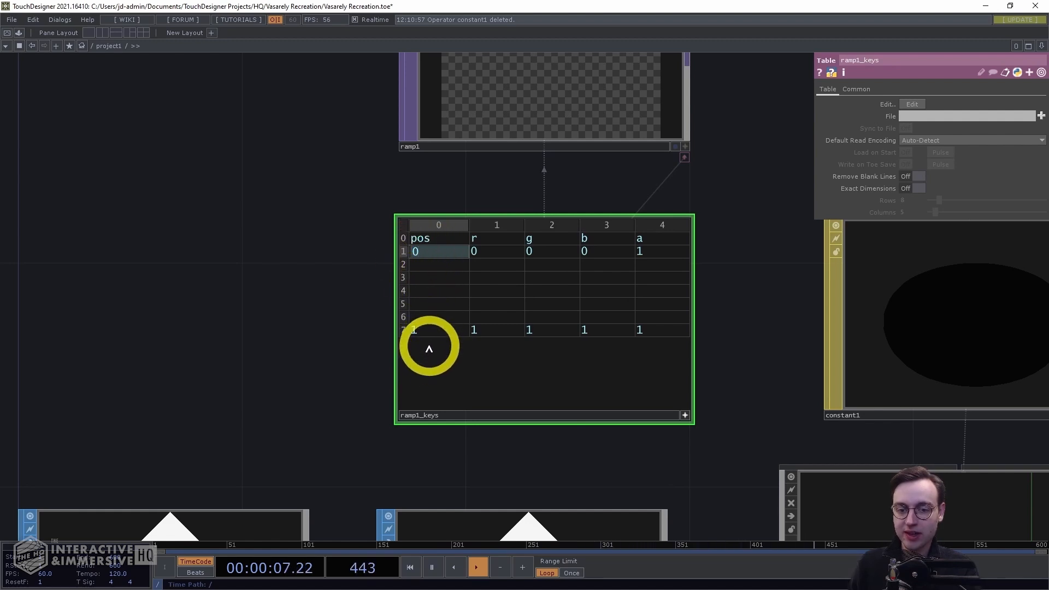
pyautogui.press('Return')
pyautogui.write('0.1')
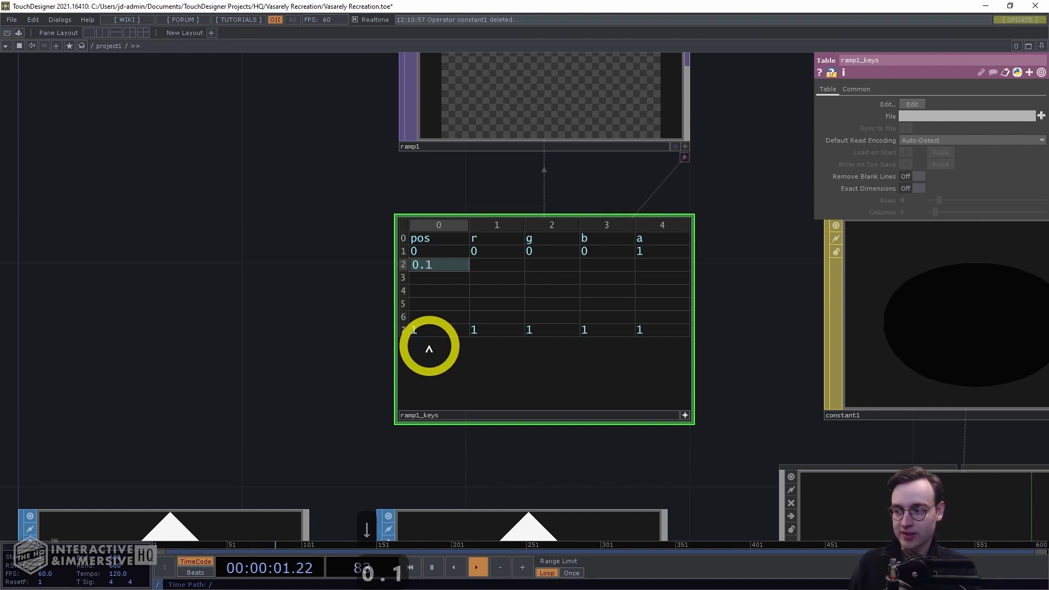
pyautogui.write('66')
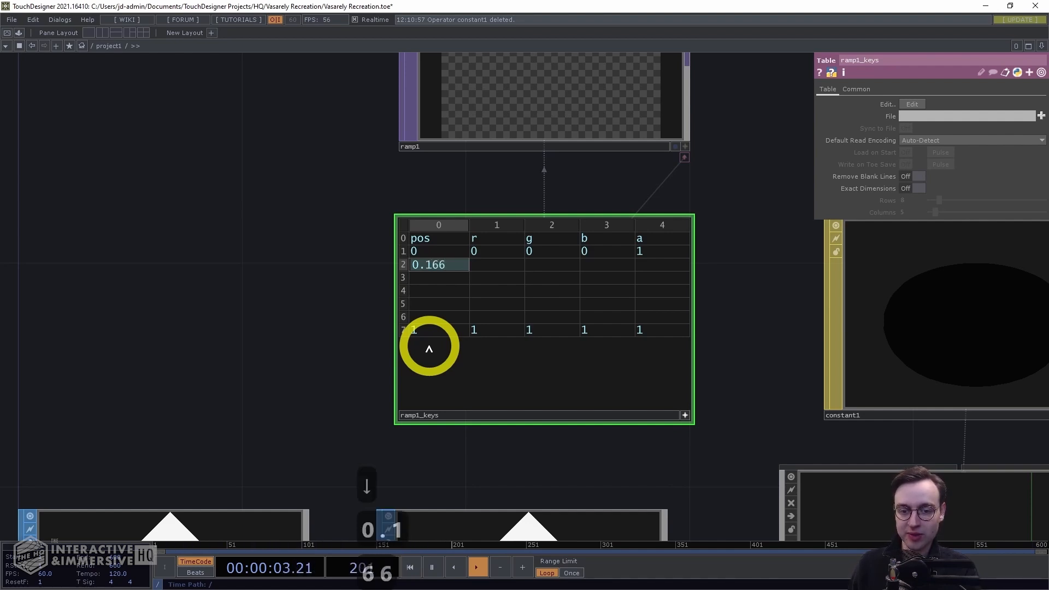
pyautogui.press('Down')
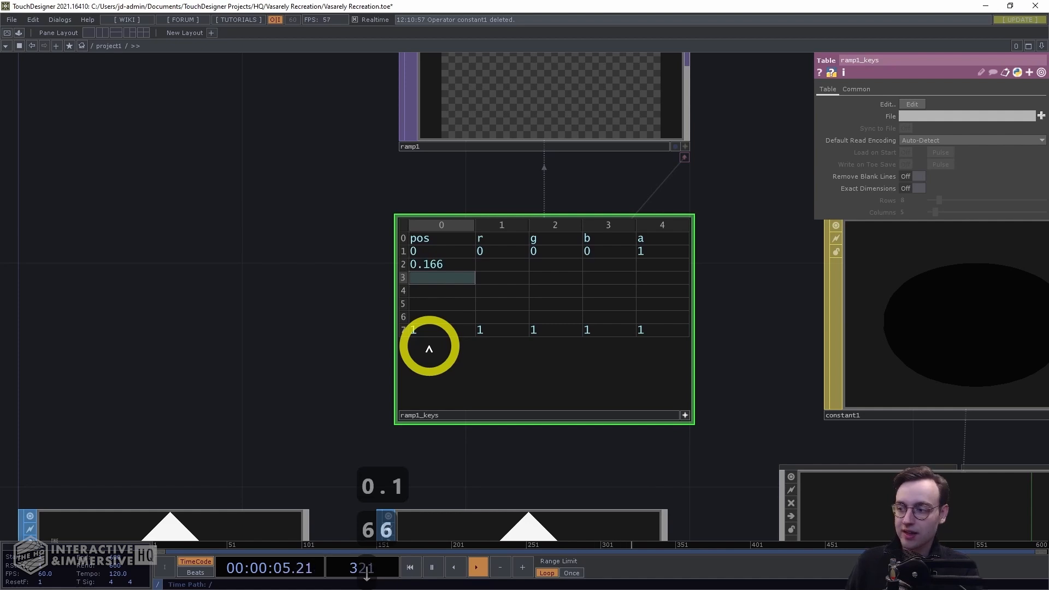
pyautogui.write('0.333')
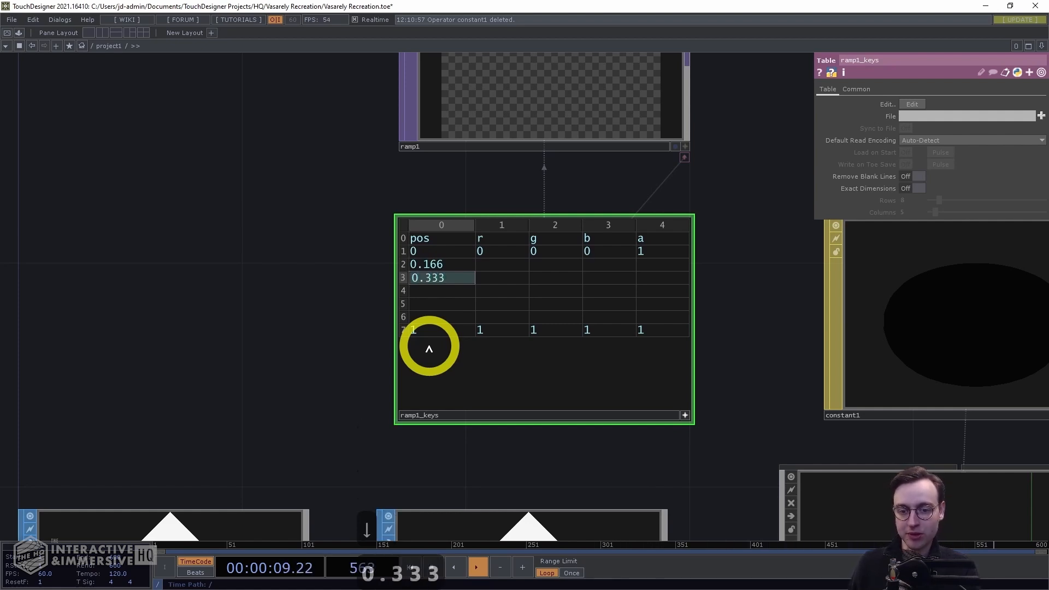
pyautogui.press('Down')
pyautogui.write('0.5')
pyautogui.press('Down')
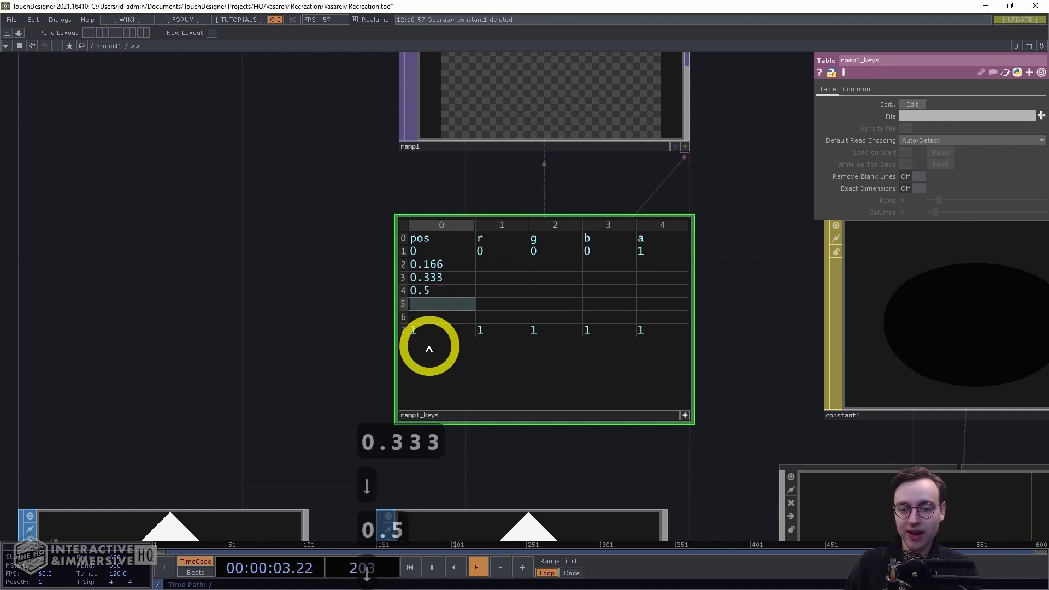
pyautogui.write('0.666')
pyautogui.press('Down')
pyautogui.write('0.')
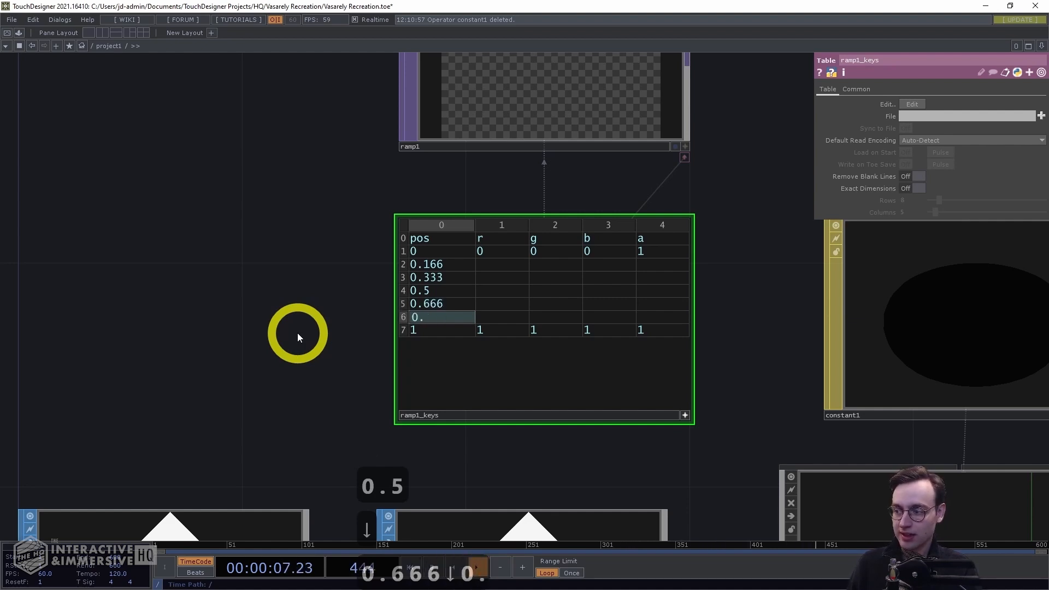
pyautogui.write('833')
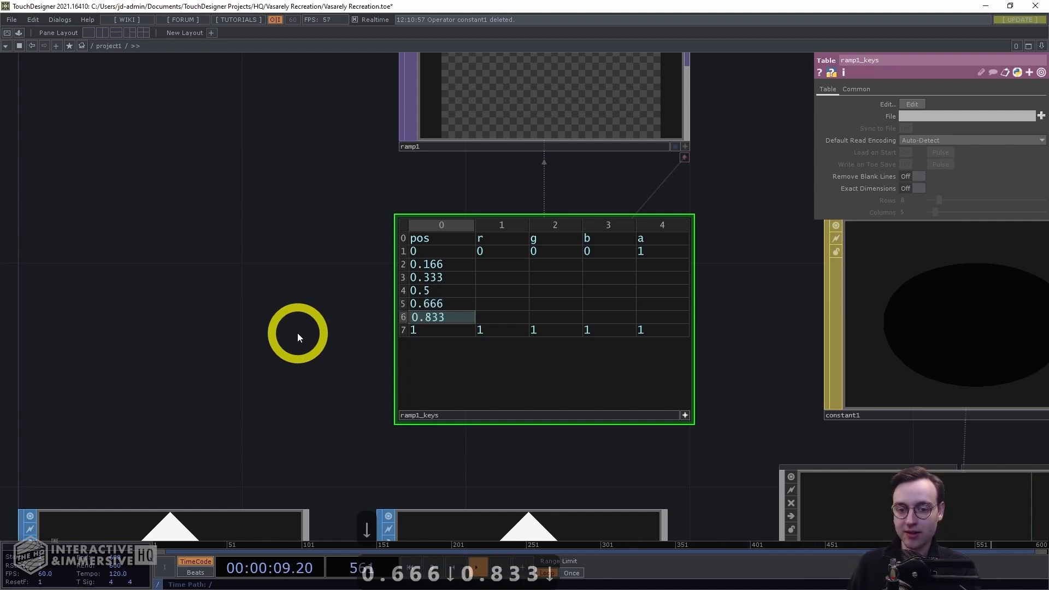
pyautogui.press('Down')
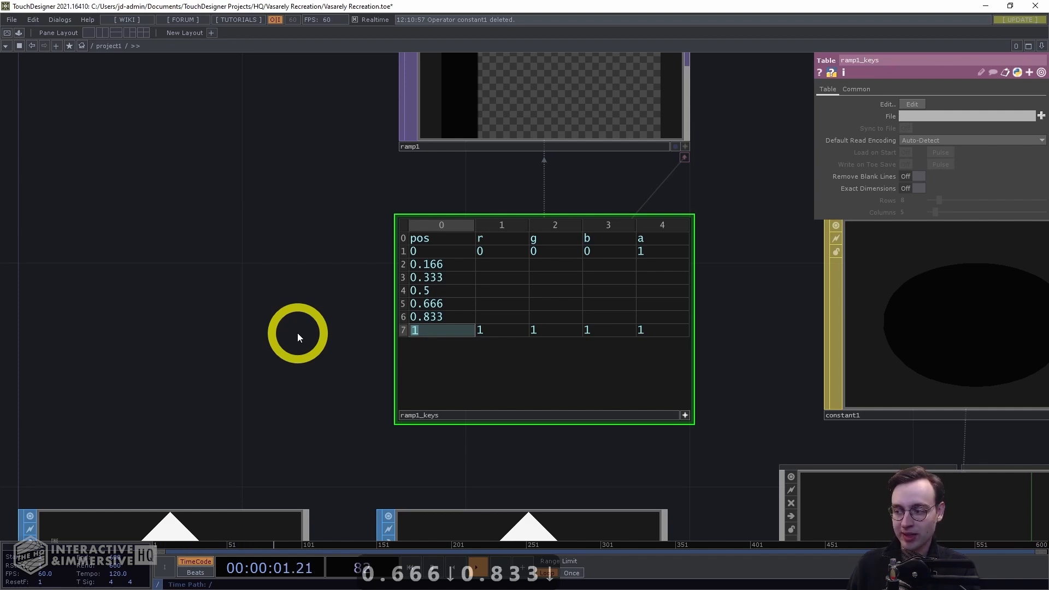
pyautogui.write('0.')
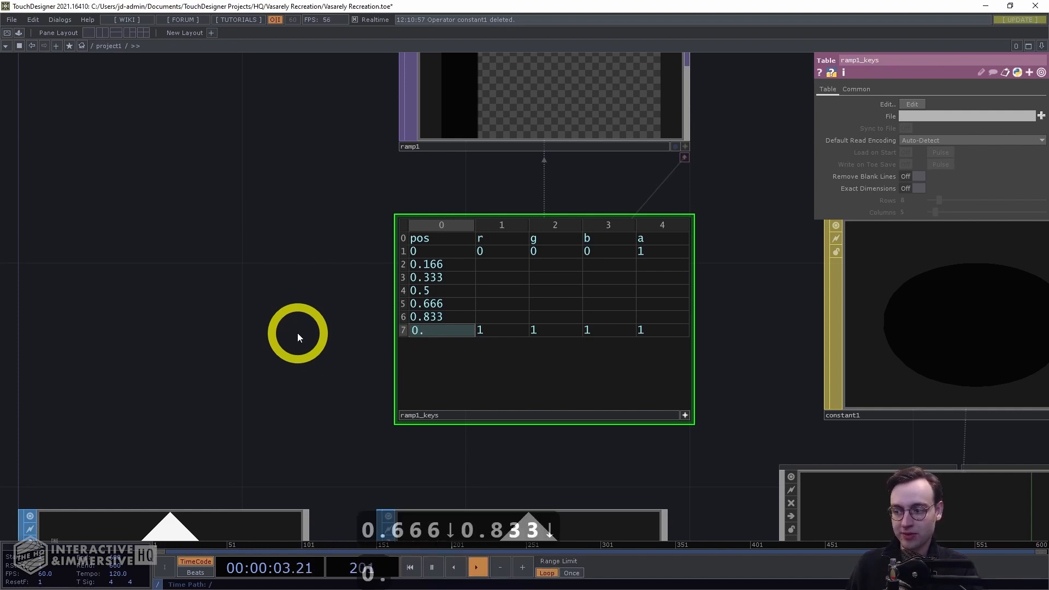
pyautogui.write('997')
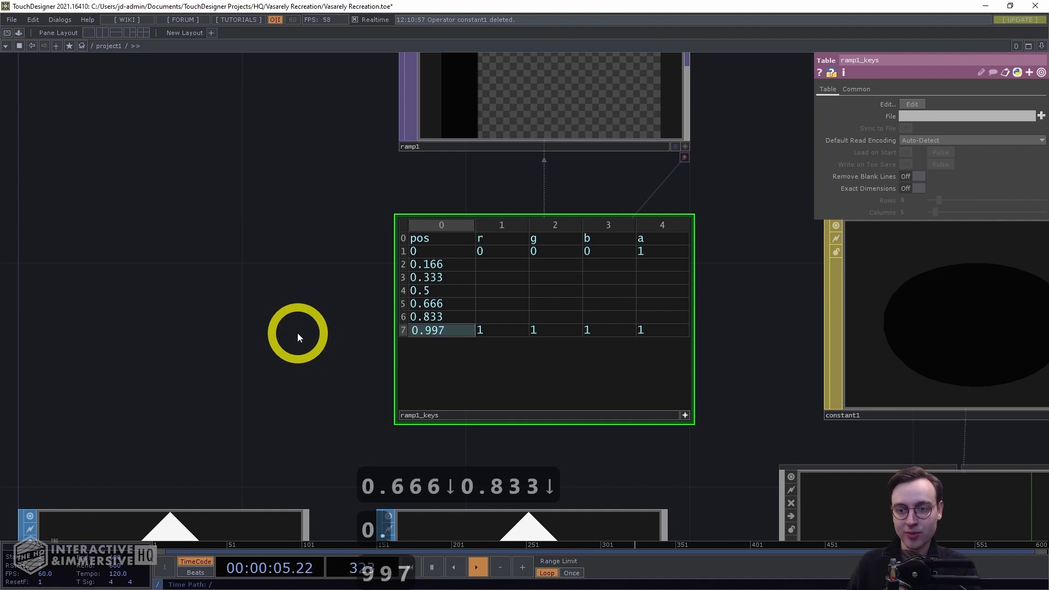
pyautogui.press('Return')
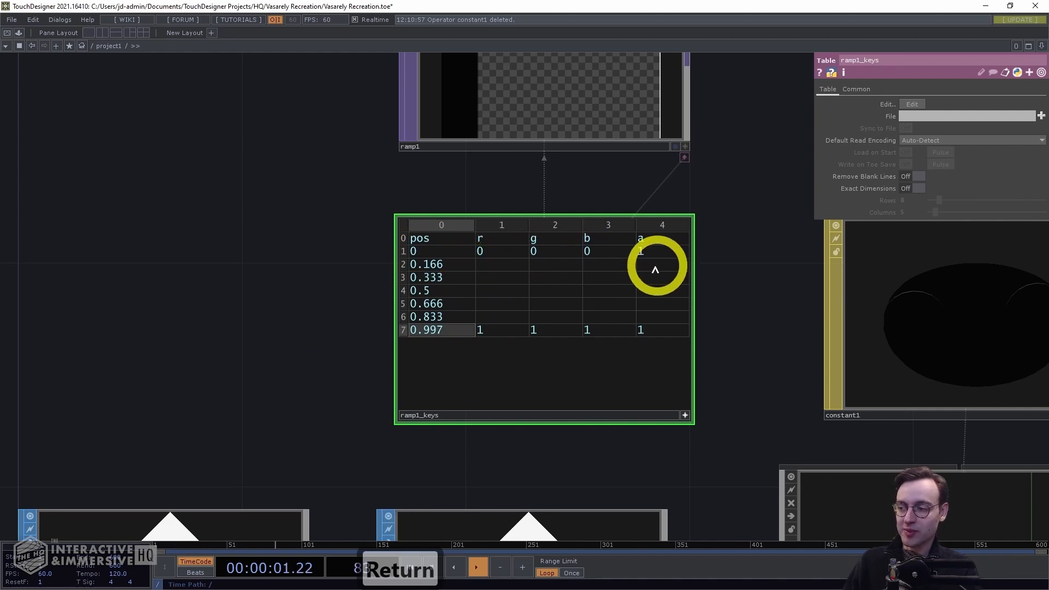
# Set the first key's color to r 0.26, g 0.19, b 0.28
pyautogui.click(500, 252)
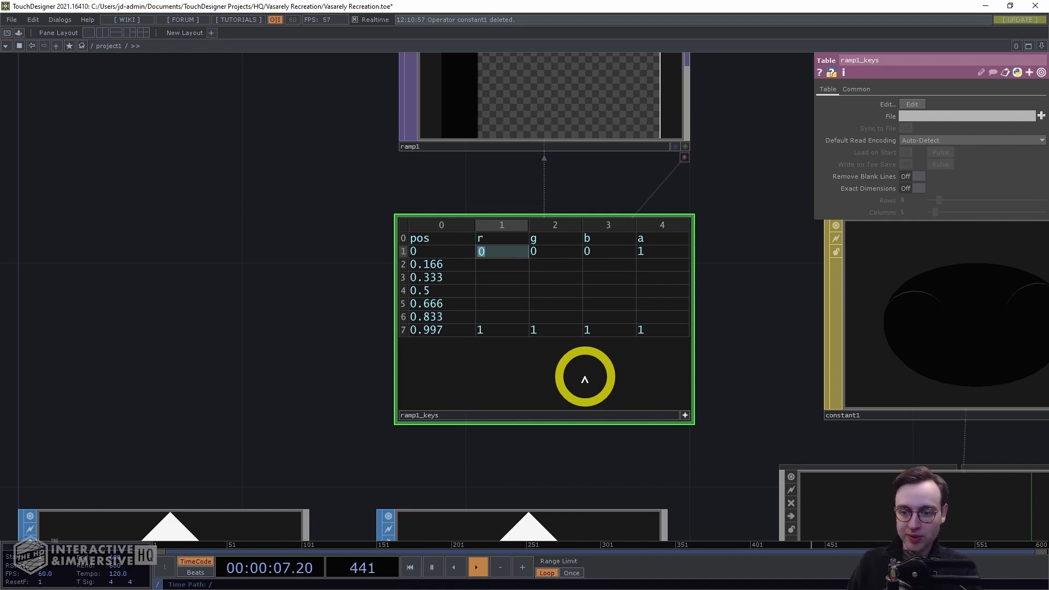
pyautogui.write('0.26')
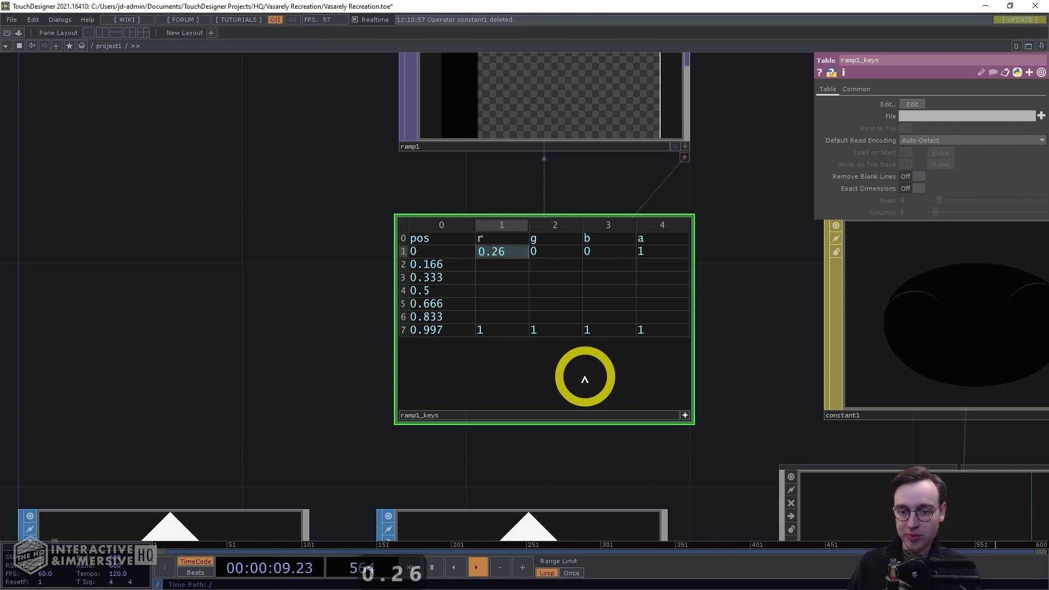
pyautogui.press('Right')
pyautogui.write('0.1')
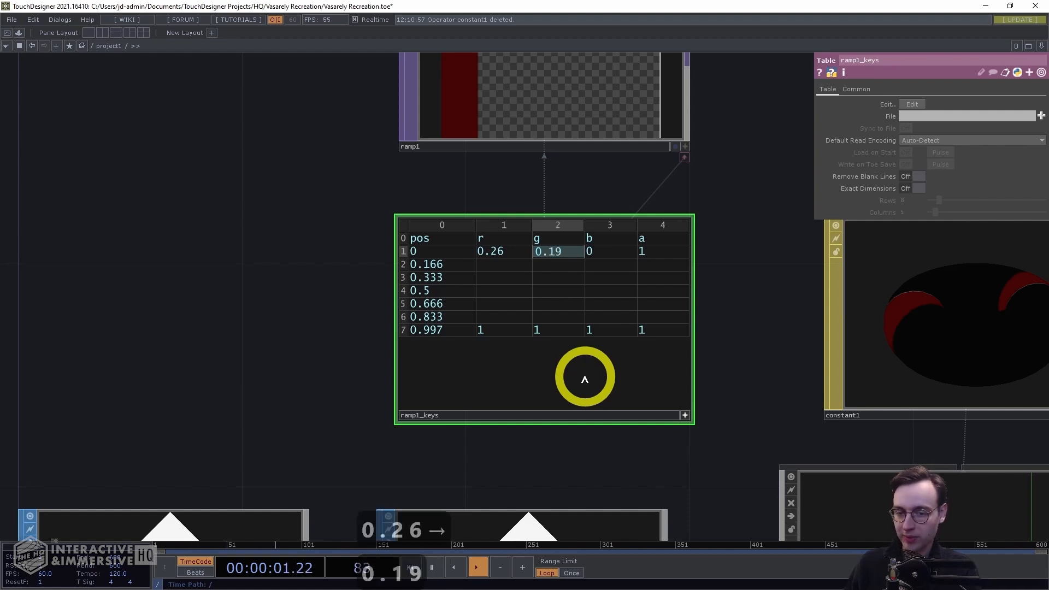
pyautogui.press('Right')
pyautogui.write('0.28')
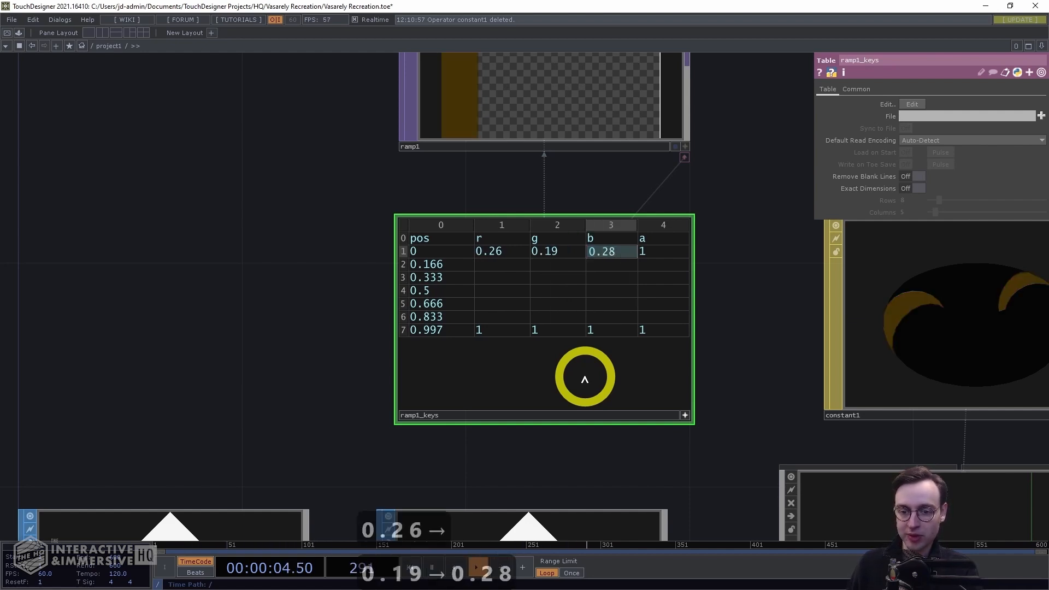
pyautogui.press('Right')
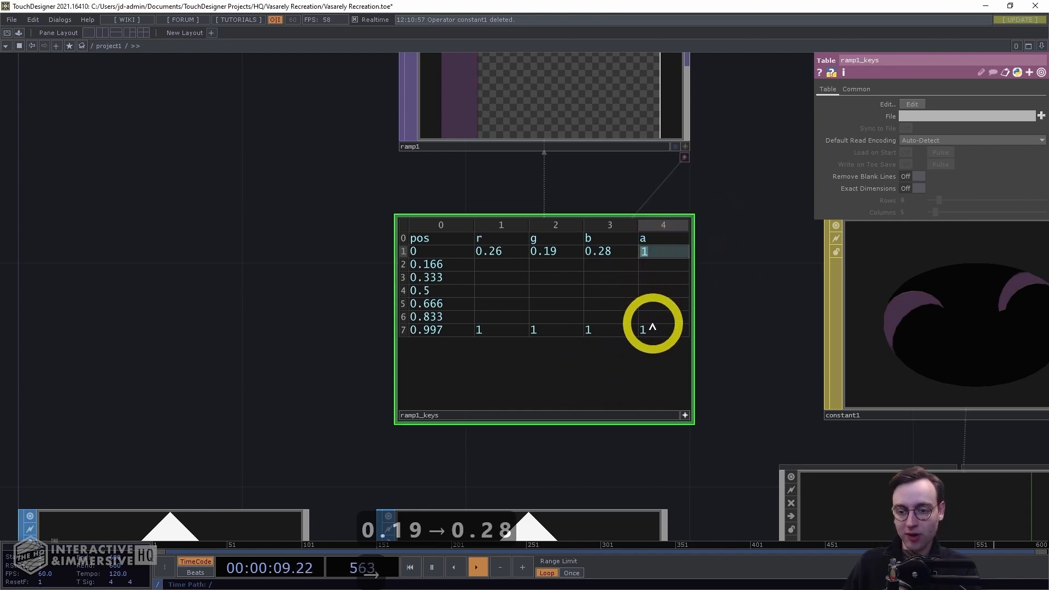
# Fill the alpha column with 1 for all the middle keys
pyautogui.press('Down')
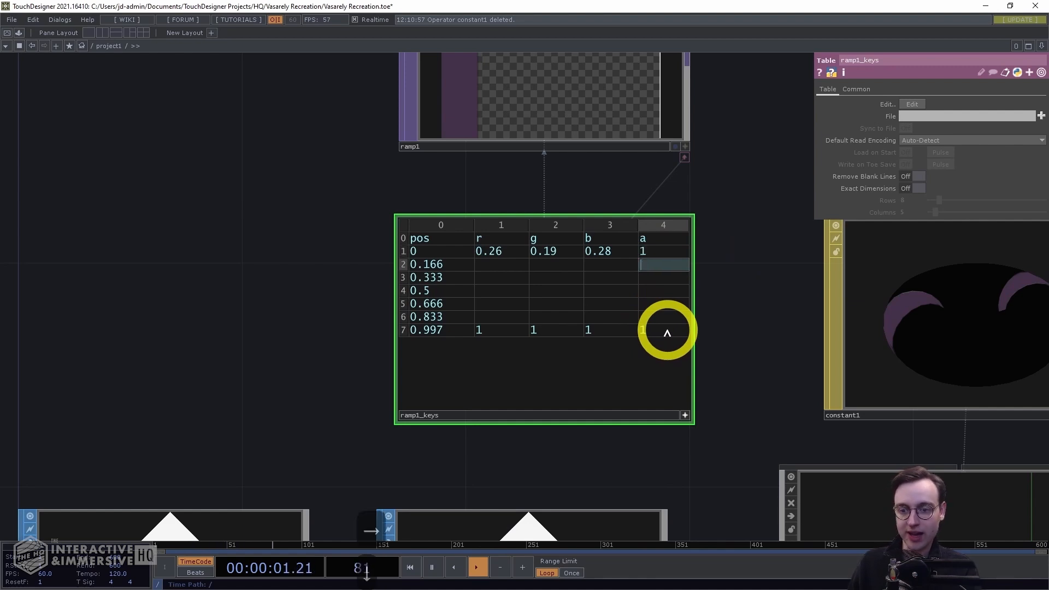
pyautogui.write('1')
pyautogui.press('Down')
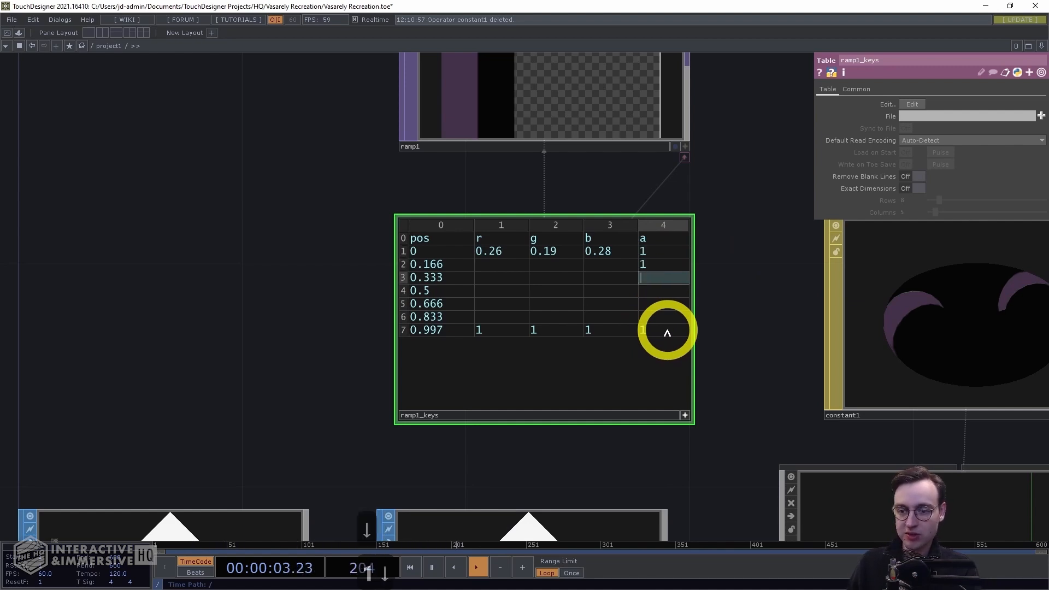
pyautogui.write('1')
pyautogui.press('Down')
pyautogui.write('1')
pyautogui.press('Down')
pyautogui.press('Right')
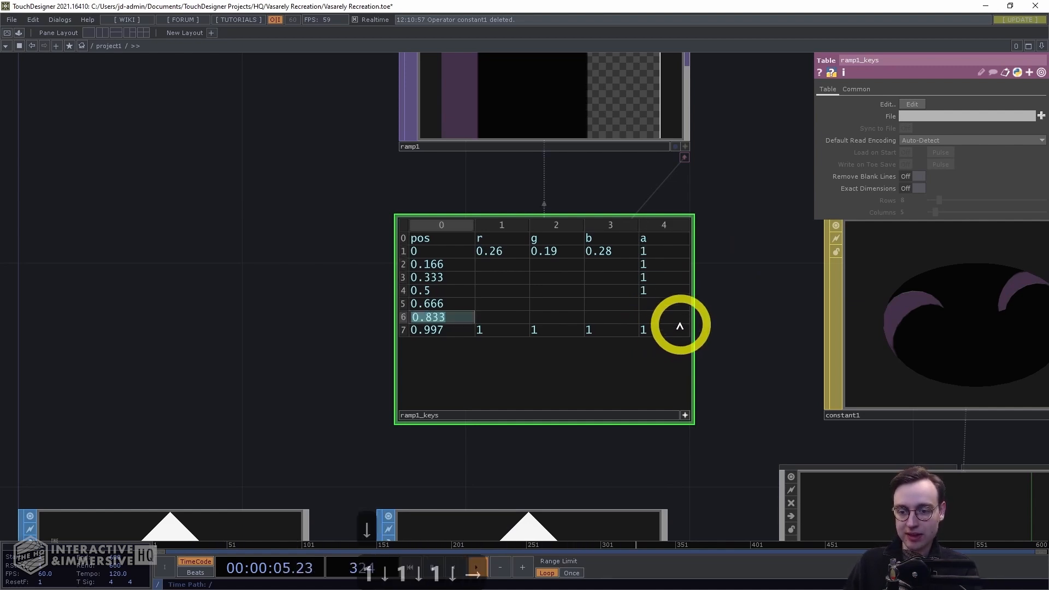
pyautogui.click(666, 304)
pyautogui.write('1')
pyautogui.press('Down')
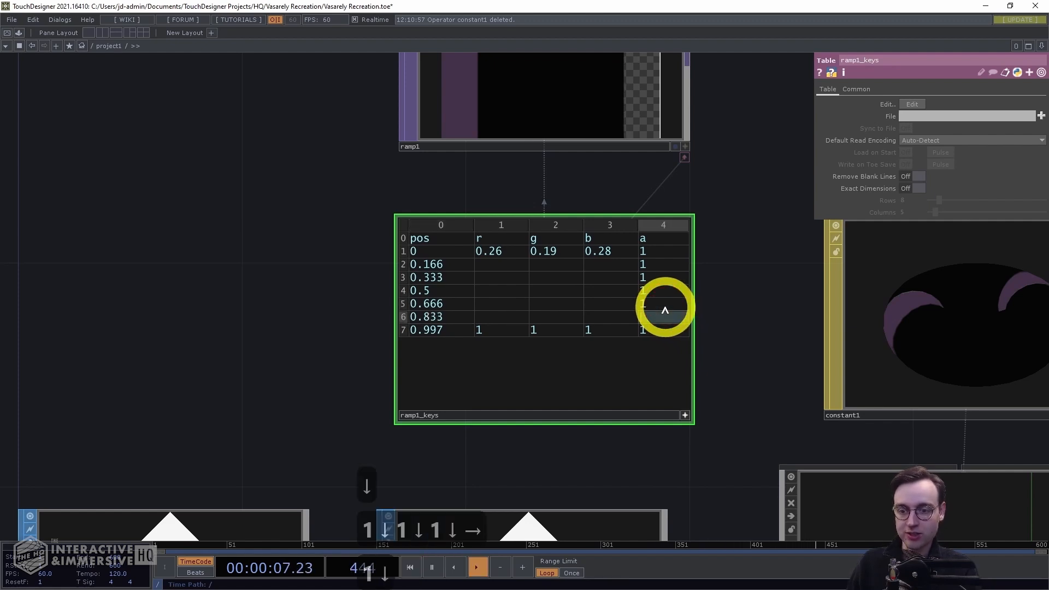
pyautogui.write('1')
pyautogui.click(749, 333)
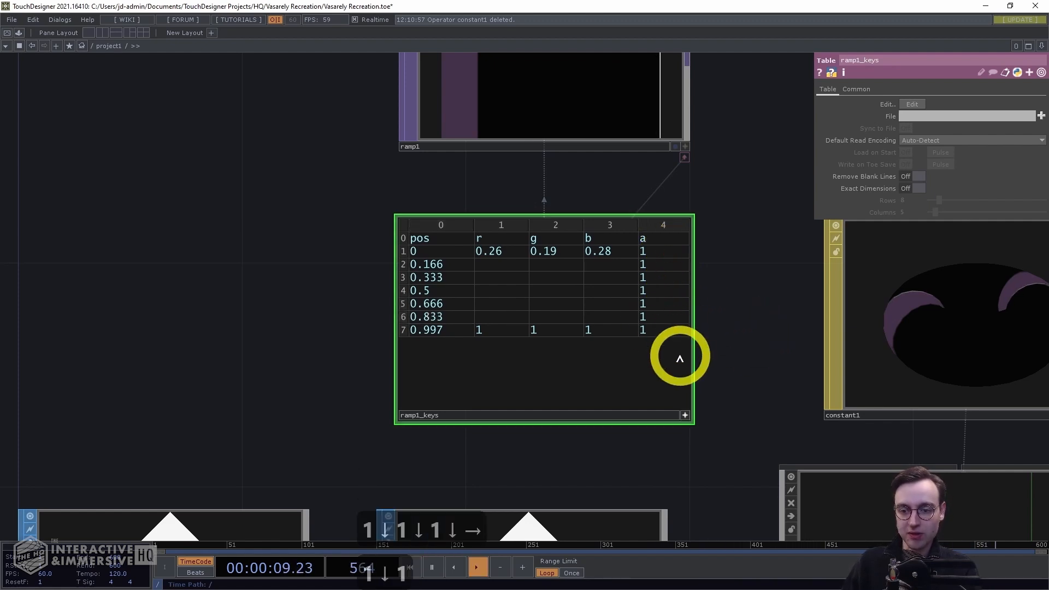
# Set the key at position 0.166 to r 0.33, g 0.23, b 0.36
pyautogui.click(491, 265)
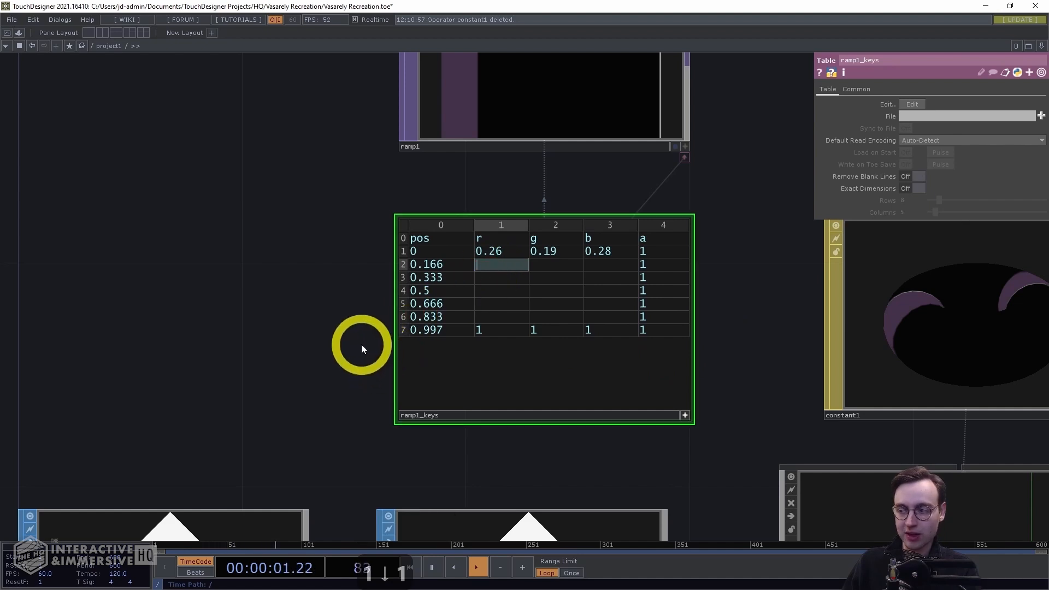
pyautogui.write('0.33')
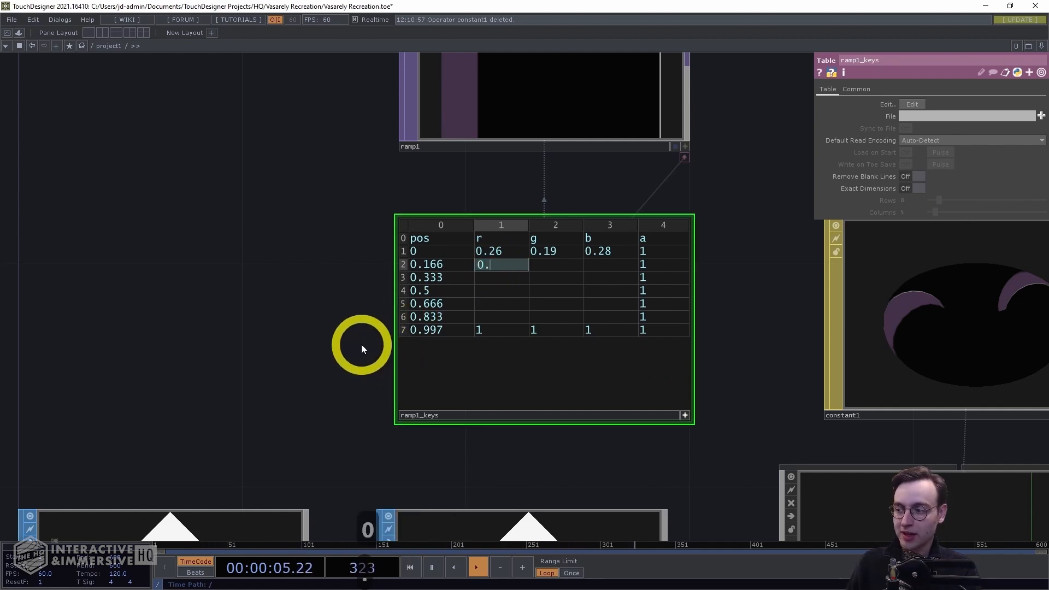
pyautogui.press('Tab')
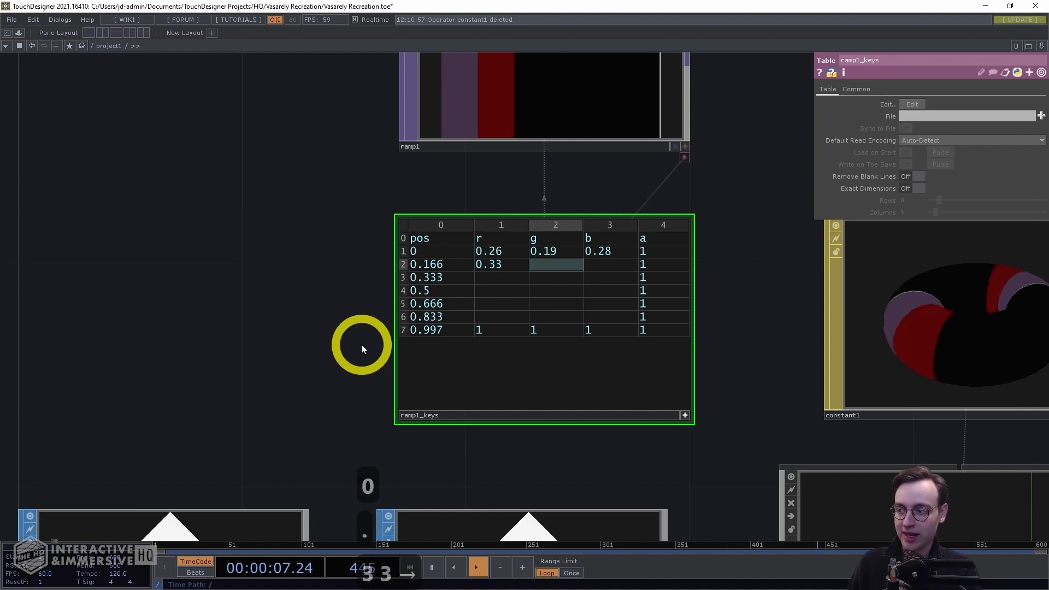
pyautogui.write('0.23')
pyautogui.press('Tab')
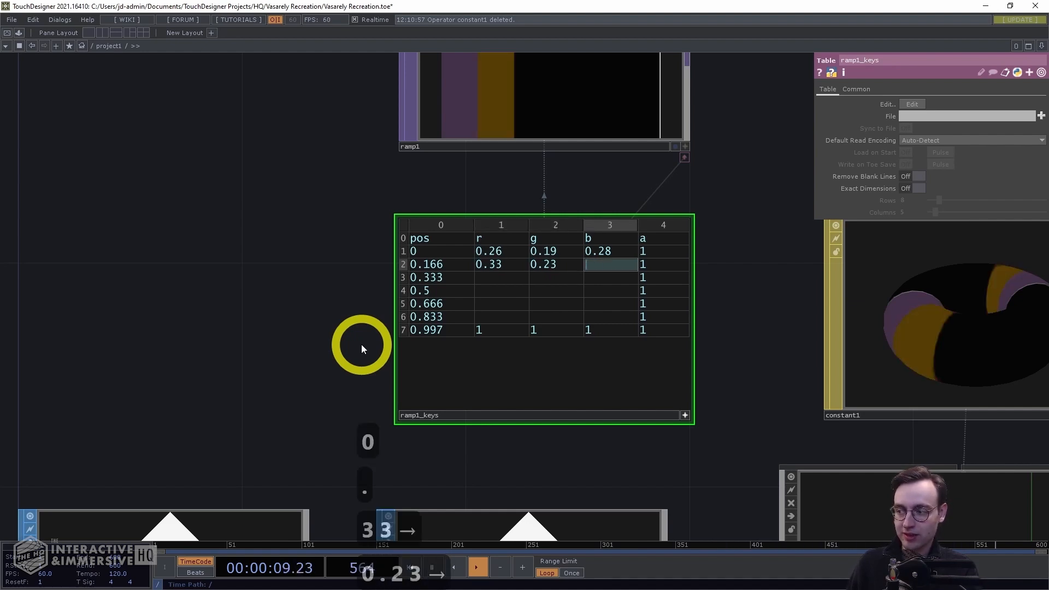
pyautogui.write('0.36')
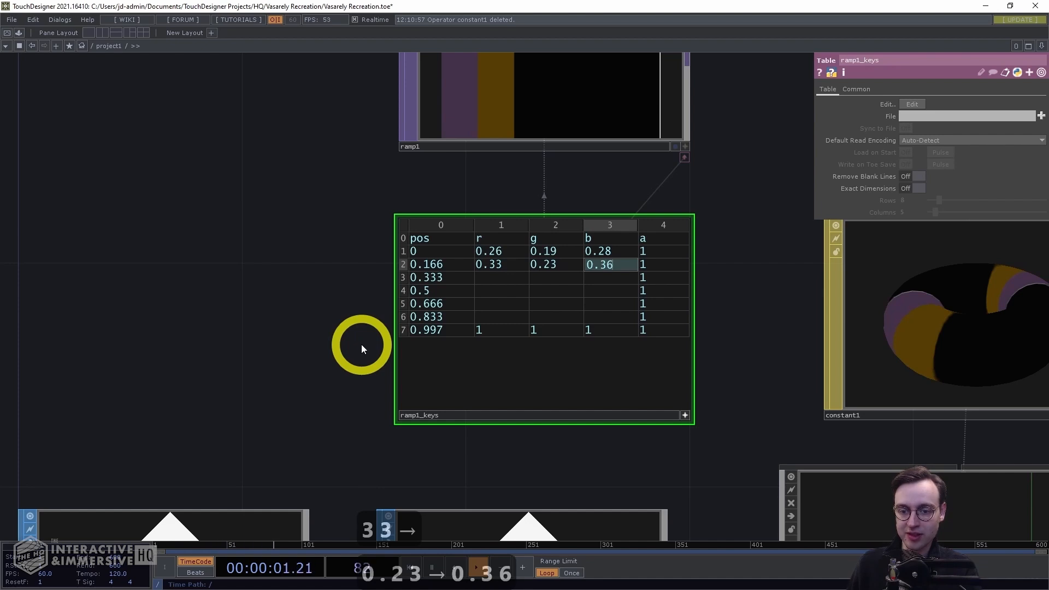
# Set the key at position 0.333 to r 0.38, g 0.27, b 0.42
pyautogui.press('Down')
pyautogui.press('Left')
pyautogui.press('Left')
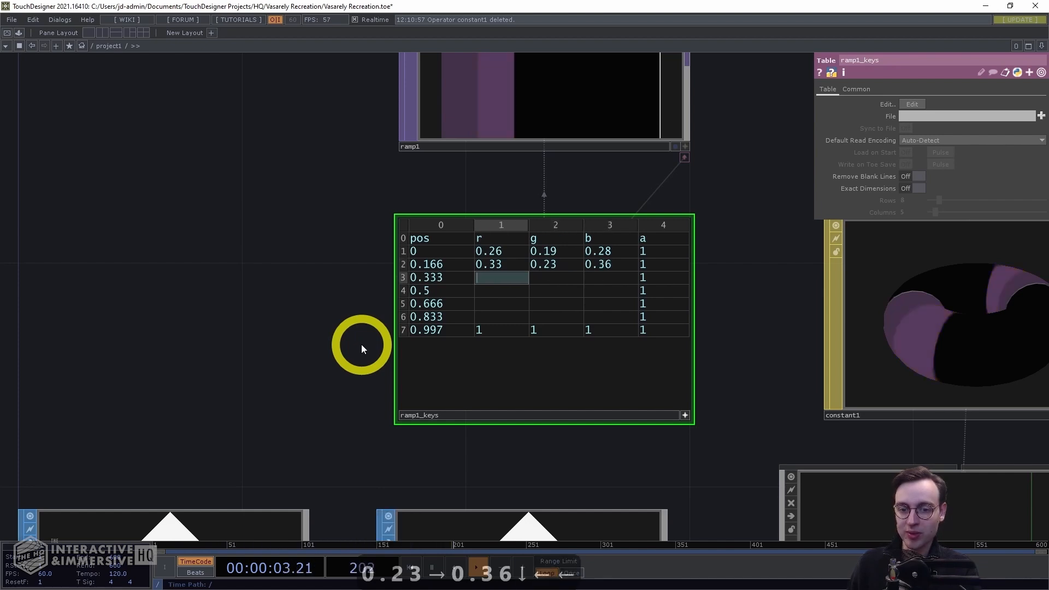
pyautogui.write('0.38')
pyautogui.press('Right')
pyautogui.write('0.27')
pyautogui.press('Right')
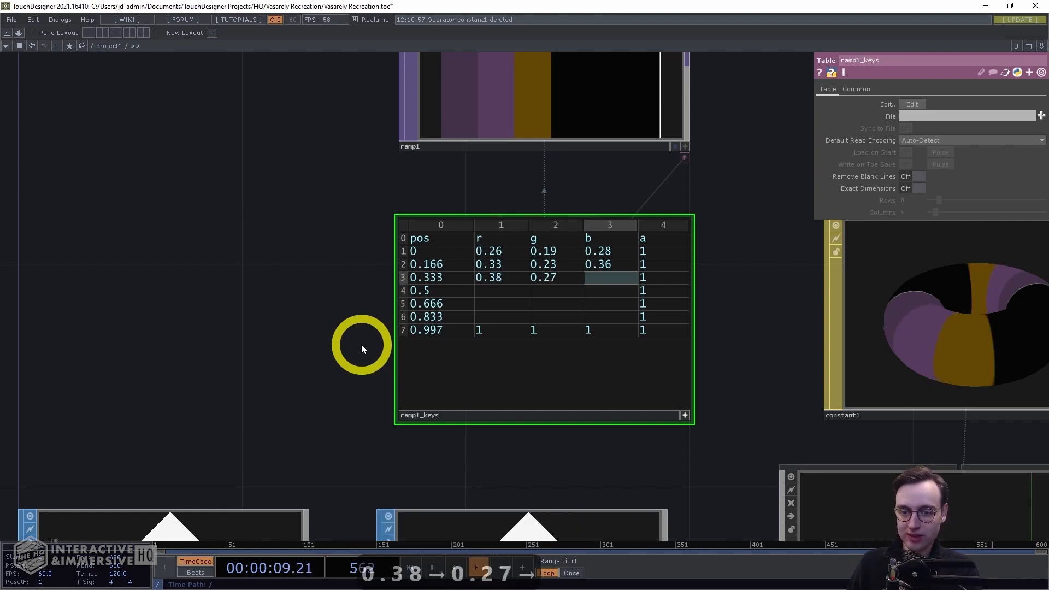
pyautogui.write('0.42')
pyautogui.press('Down')
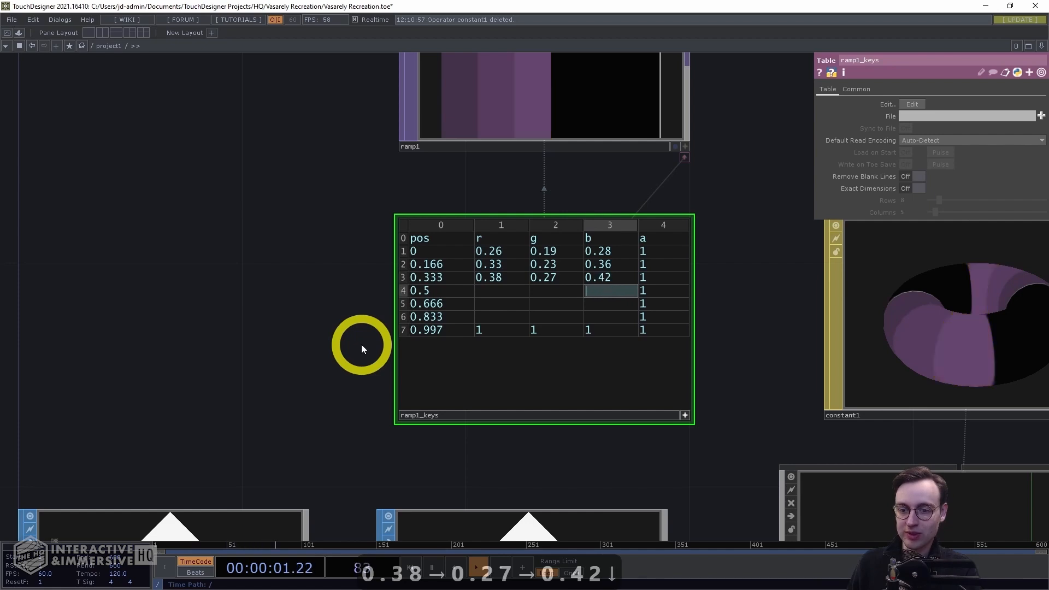
# Set the key at position 0.5 to r 0.46, g 0.33, b 0.46
pyautogui.press('Left')
pyautogui.press('Left')
pyautogui.write('0.46')
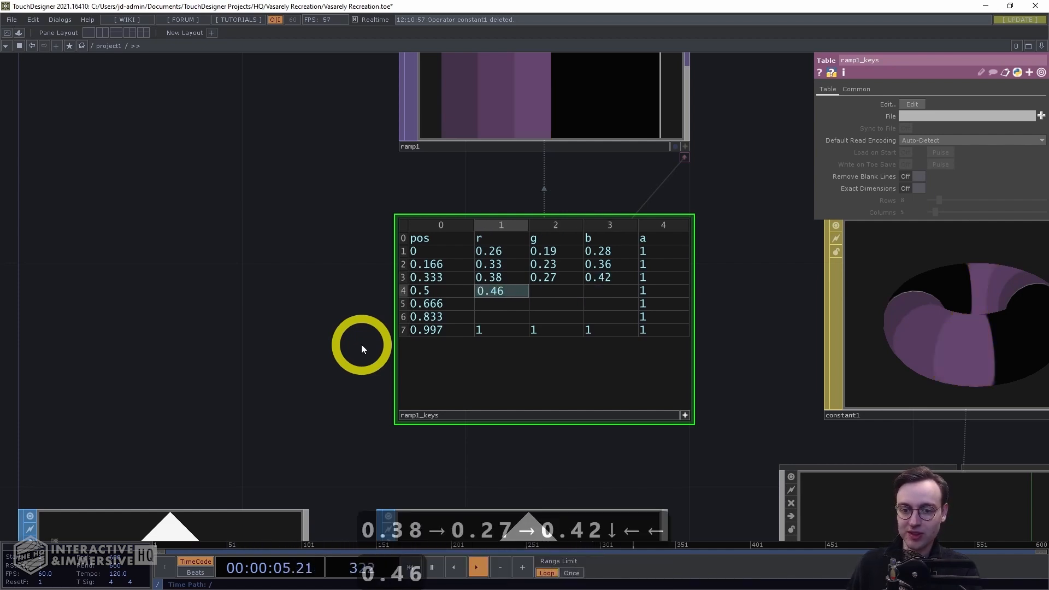
pyautogui.press('Right')
pyautogui.write('0.33')
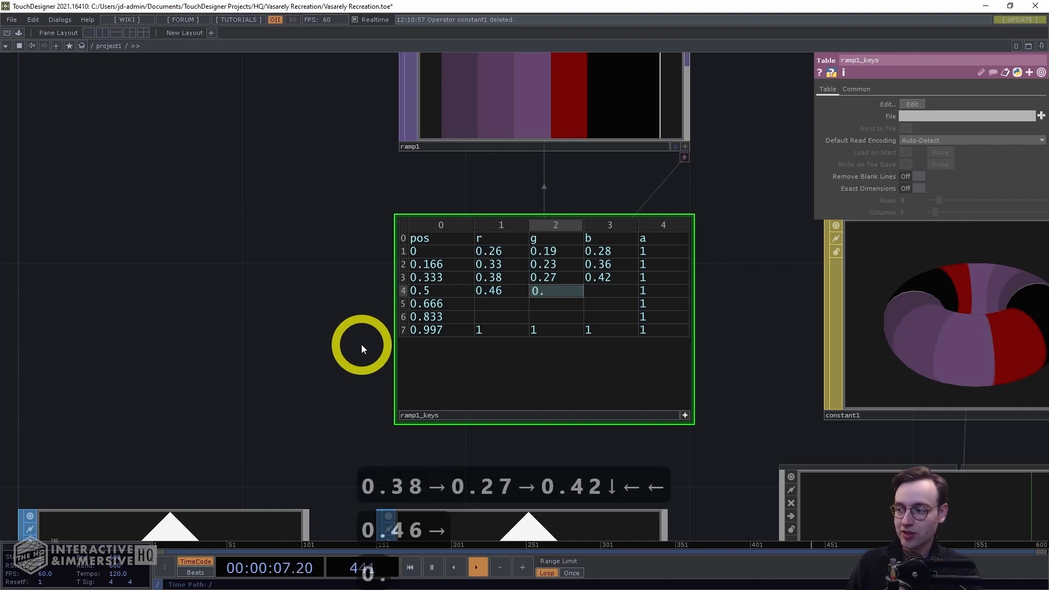
pyautogui.press('Right')
pyautogui.write('0.46')
pyautogui.press('Down')
pyautogui.press('Left')
pyautogui.press('Left')
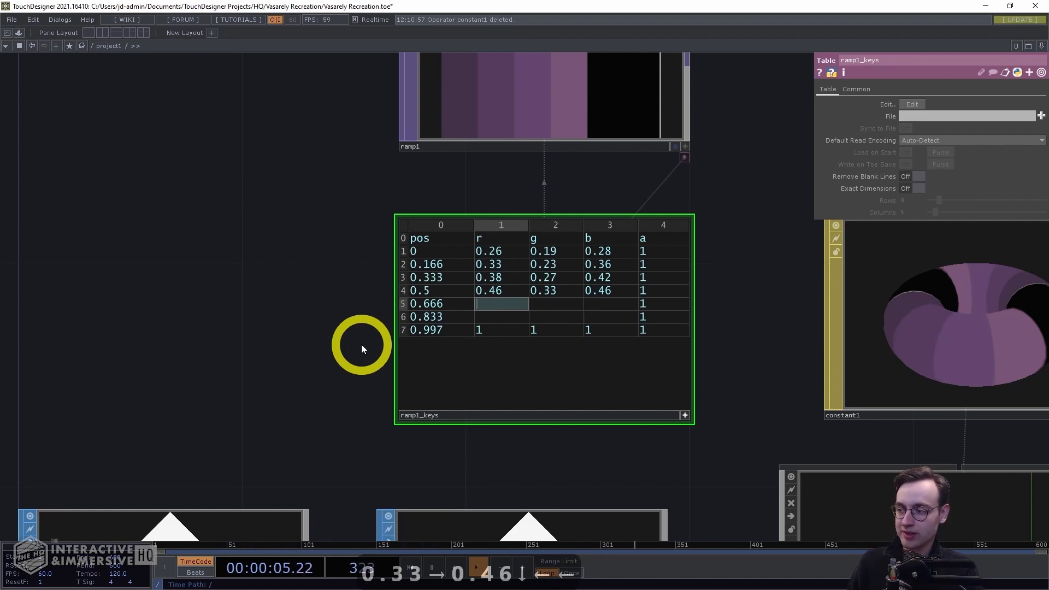
# Set the key at position 0.666 to r 0.51, g 0.37, b 0.51
pyautogui.write('0.51')
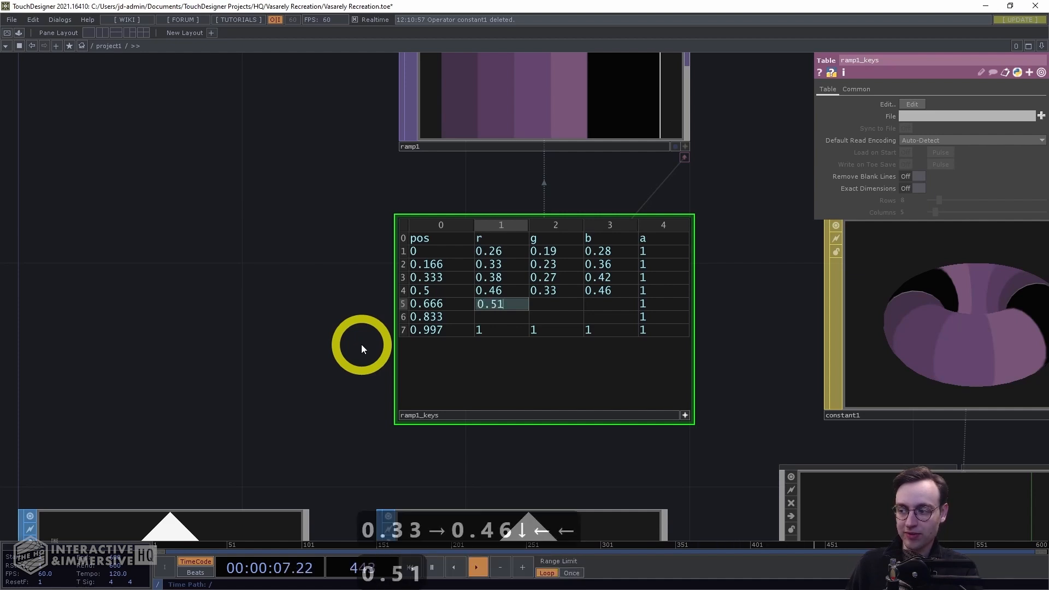
pyautogui.press('Right')
pyautogui.write('0.37')
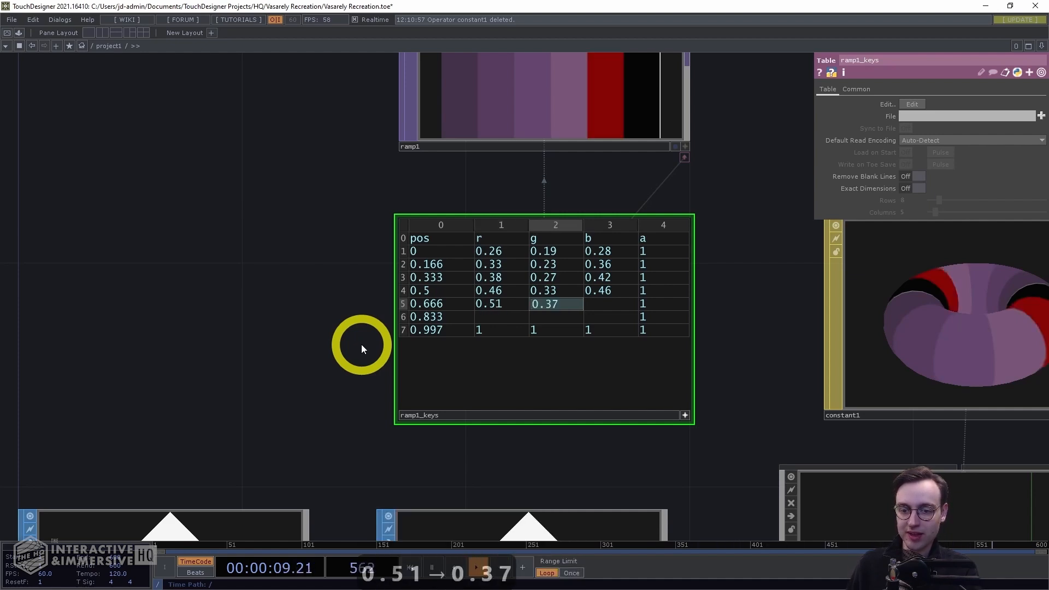
pyautogui.press('Right')
pyautogui.write('0.51')
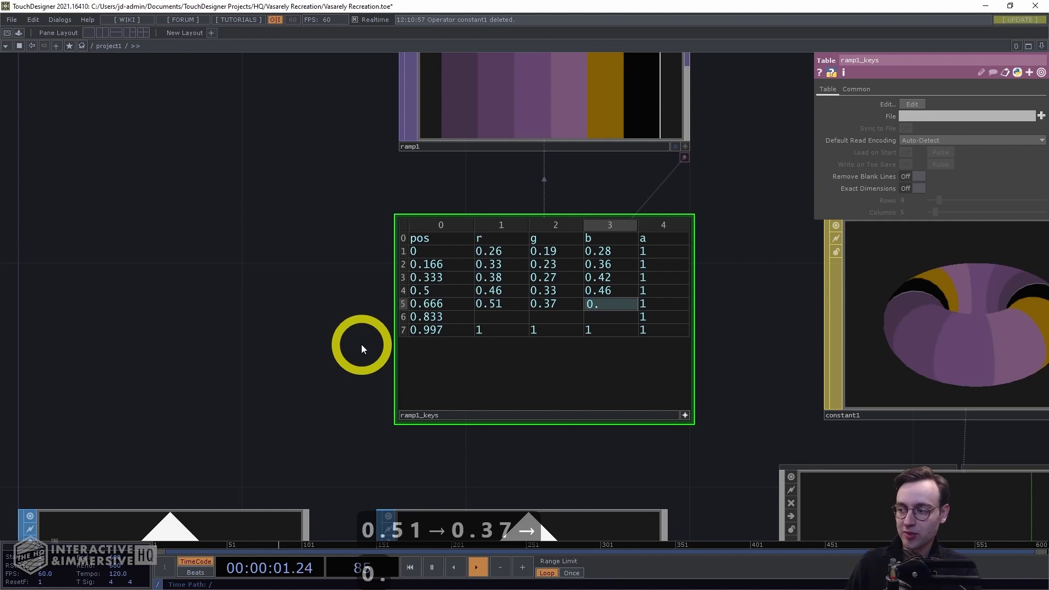
pyautogui.press('Down')
pyautogui.press('Left')
pyautogui.press('Left')
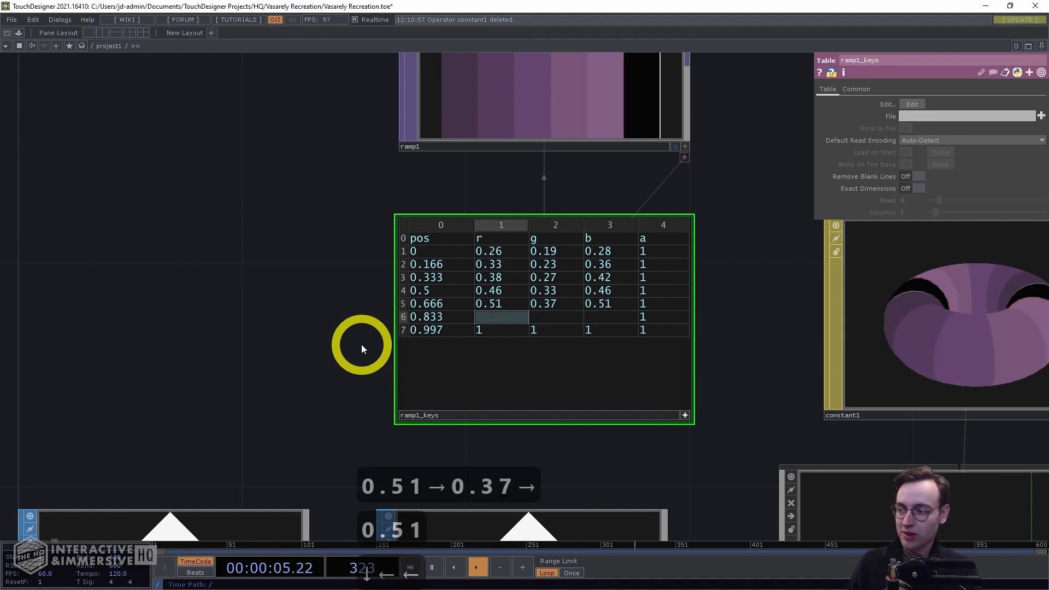
# Set the key at position 0.833 to r 0.58, g 0.44, b 0.55
pyautogui.write('0.58')
pyautogui.press('Right')
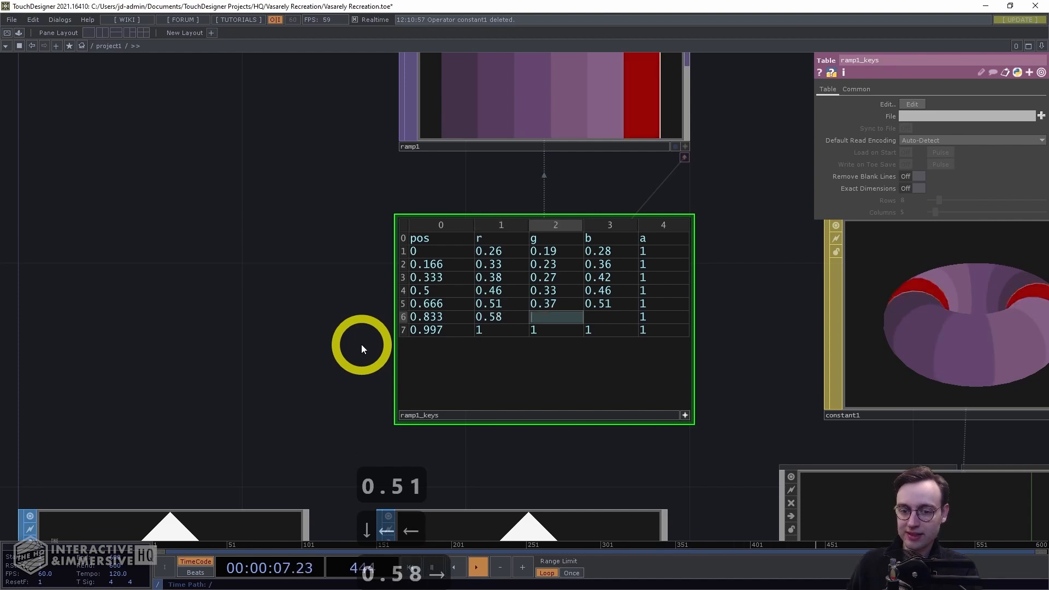
pyautogui.write('0.')
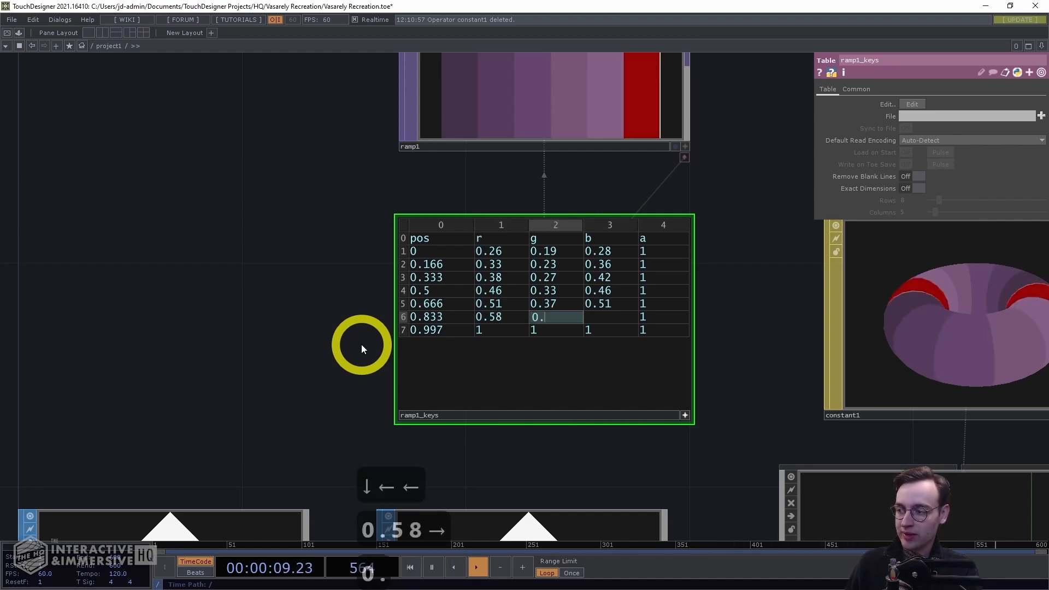
pyautogui.write('44')
pyautogui.press('Right')
pyautogui.write('0.55')
pyautogui.press('Down')
pyautogui.press('Left')
pyautogui.press('Left')
pyautogui.press('Left')
pyautogui.press('Left')
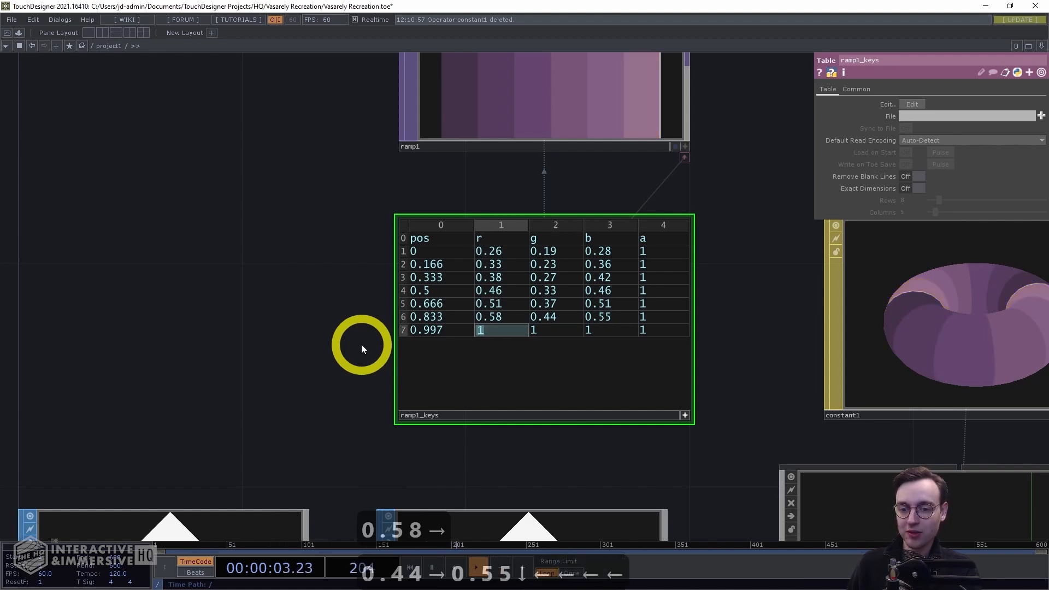
# Set the last key at position 0.997 to r 0.37, g 0.26, b 0.40
pyautogui.write('0.')
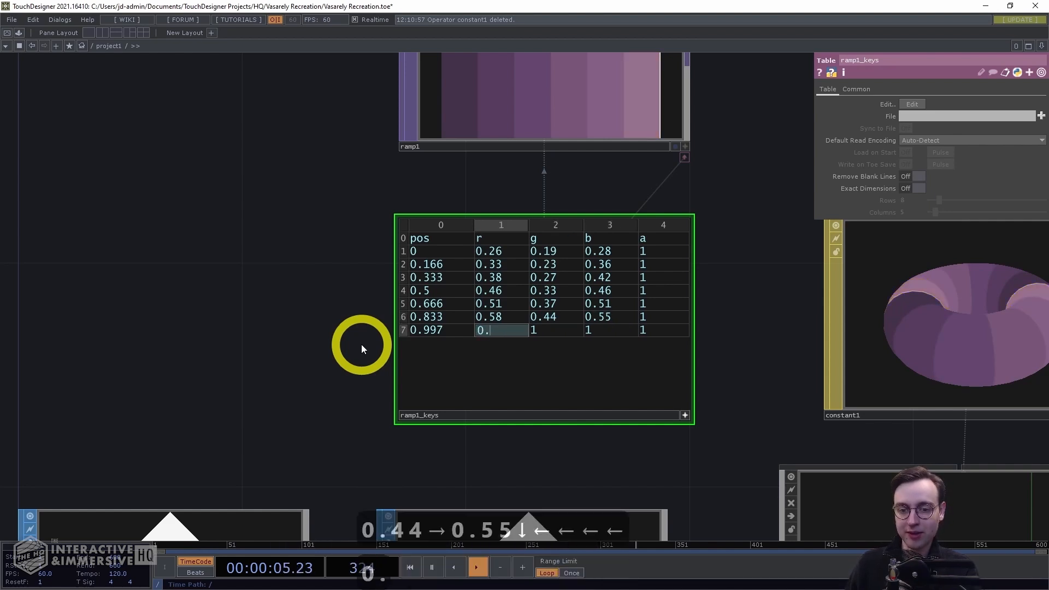
pyautogui.write('37')
pyautogui.press('Right')
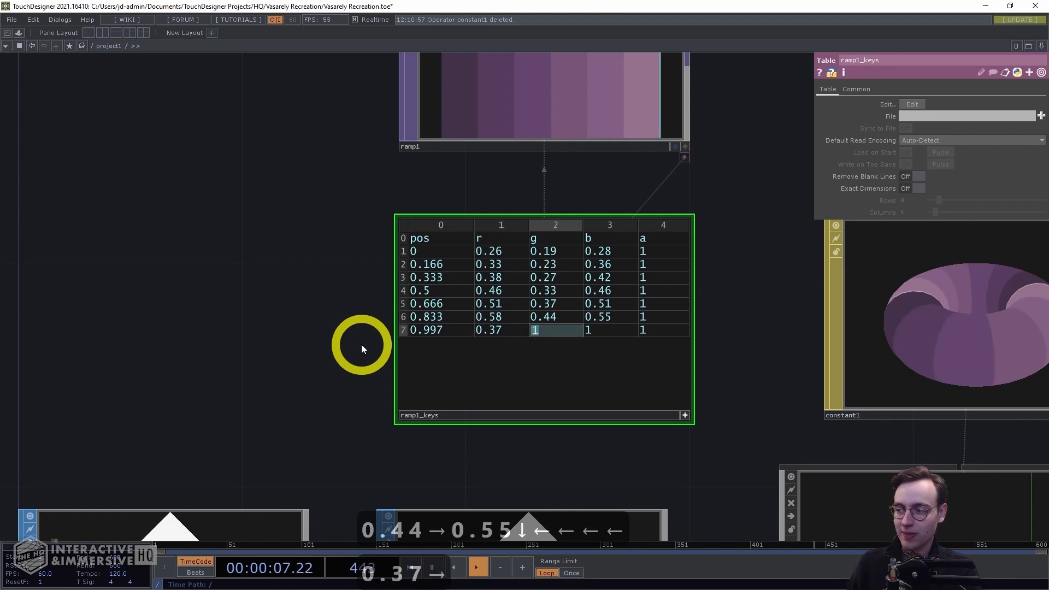
pyautogui.write('0.26')
pyautogui.press('Right')
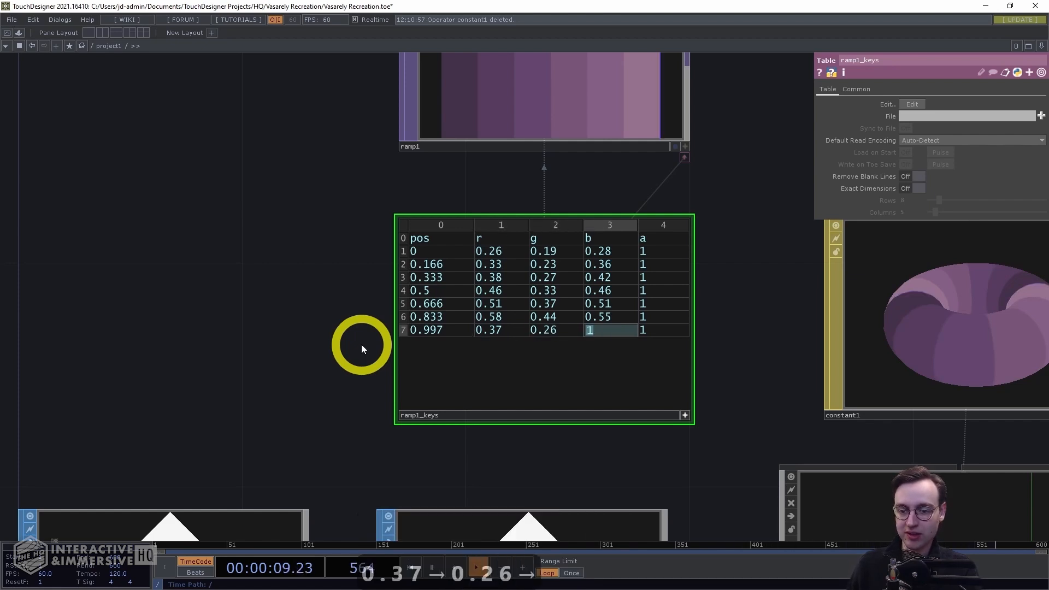
pyautogui.write('0.40')
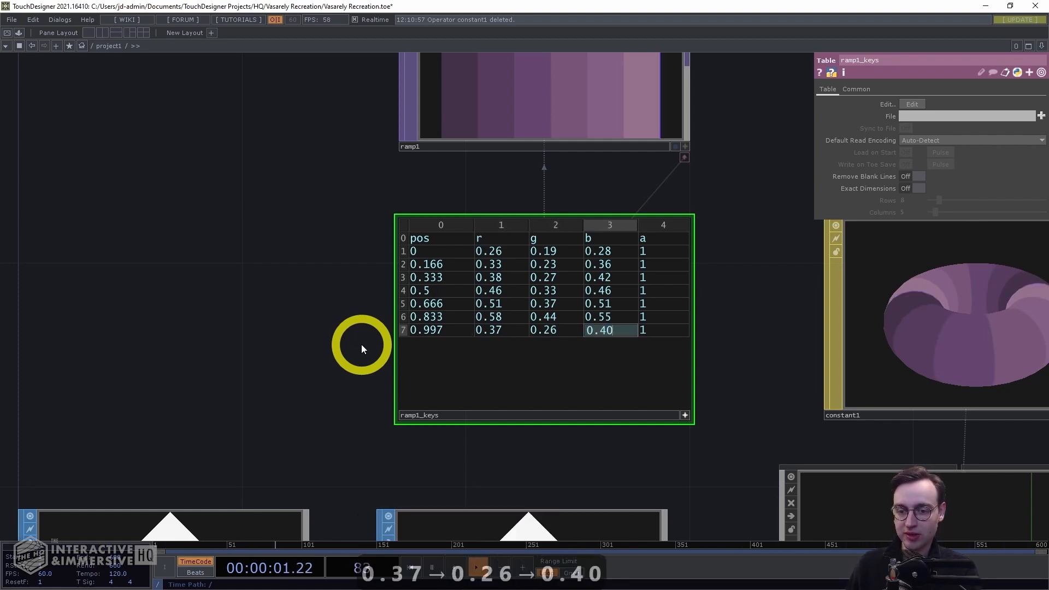
# Inspect the completed color table against the stepped ramp preview
pyautogui.click(299, 237)
pyautogui.moveTo(303, 248); pyautogui.dragTo(360, 220, button='middle')
pyautogui.moveTo(279, 226); pyautogui.dragTo(95, 238)
pyautogui.moveTo(125, 240); pyautogui.dragTo(176, 226, button='middle')
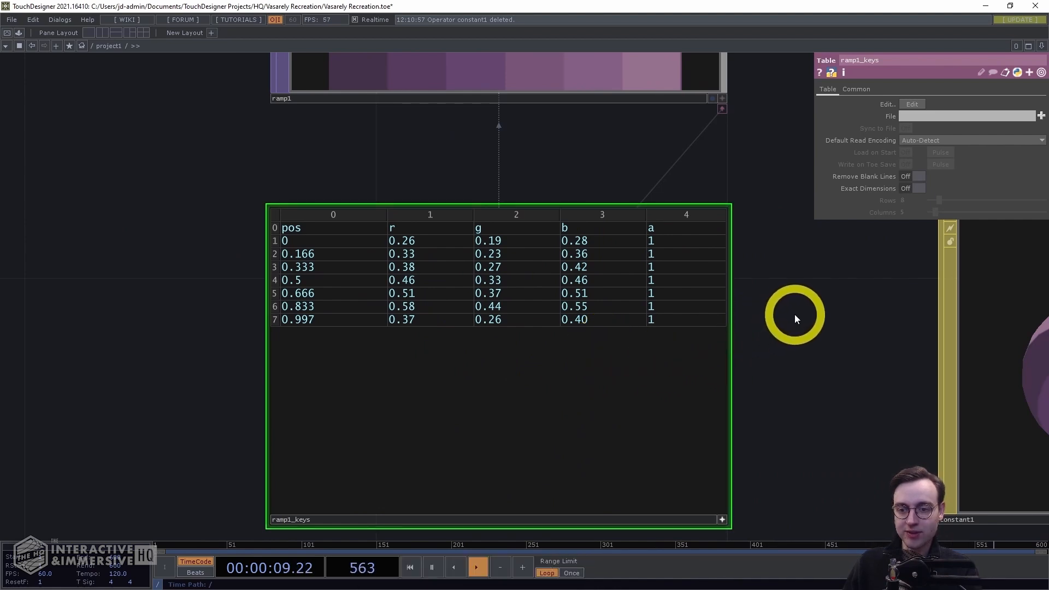
pyautogui.moveTo(795, 314); pyautogui.dragTo(763, 321, button='middle')
pyautogui.moveTo(785, 301); pyautogui.dragTo(693, 347)
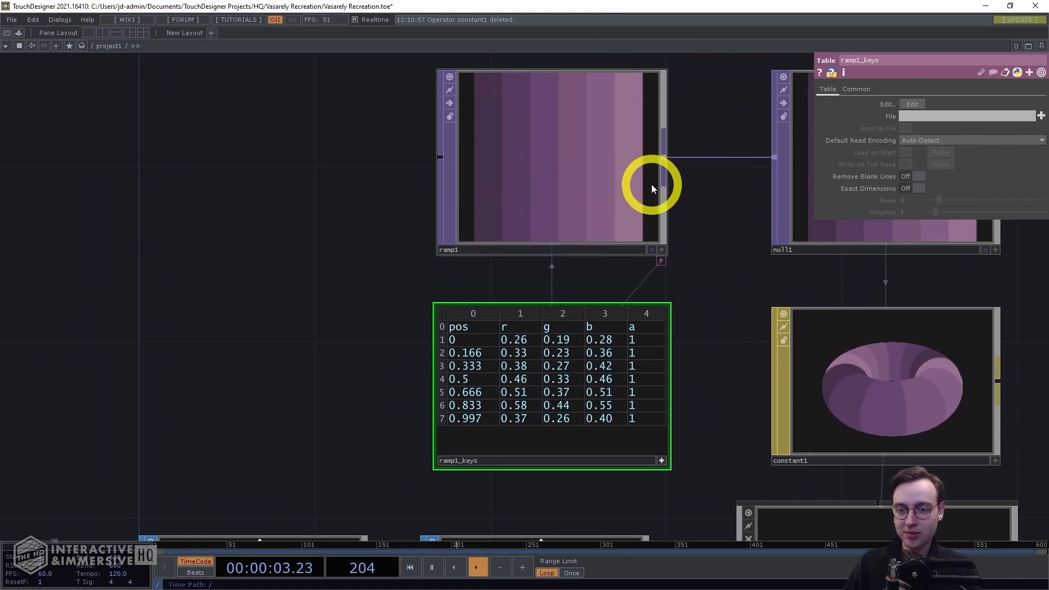
# Review the network and the rendered stepped-color shape in the geo and render operators
pyautogui.moveTo(741, 299); pyautogui.dragTo(663, 306)
pyautogui.moveTo(663, 305); pyautogui.dragTo(598, 325, button='middle')
pyautogui.moveTo(821, 288); pyautogui.dragTo(573, 171)
pyautogui.moveTo(630, 426); pyautogui.dragTo(704, 382, button='middle')
pyautogui.moveTo(628, 354); pyautogui.dragTo(607, 369)
pyautogui.moveTo(606, 369); pyautogui.dragTo(653, 363, button='middle')
pyautogui.moveTo(650, 426); pyautogui.dragTo(843, 493)
pyautogui.moveTo(753, 455); pyautogui.dragTo(492, 448, button='middle')
pyautogui.scroll(3, 257, 237)
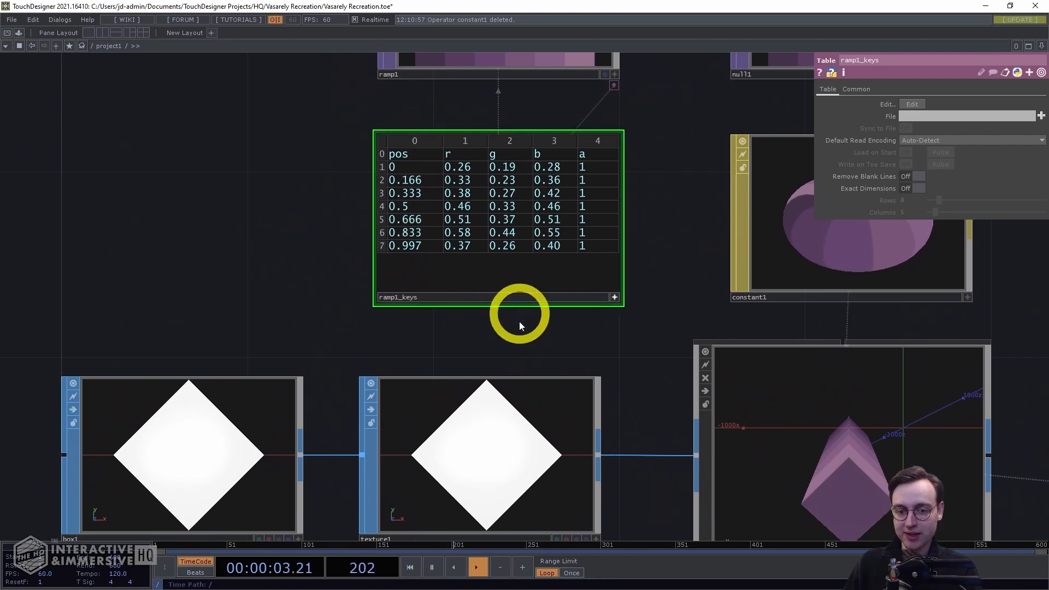
pyautogui.scroll(-1, 548, 333)
pyautogui.moveTo(634, 336); pyautogui.dragTo(394, 261)
pyautogui.moveTo(446, 265); pyautogui.dragTo(404, 267, button='middle')
pyautogui.moveTo(771, 481); pyautogui.dragTo(610, 361, button='middle')
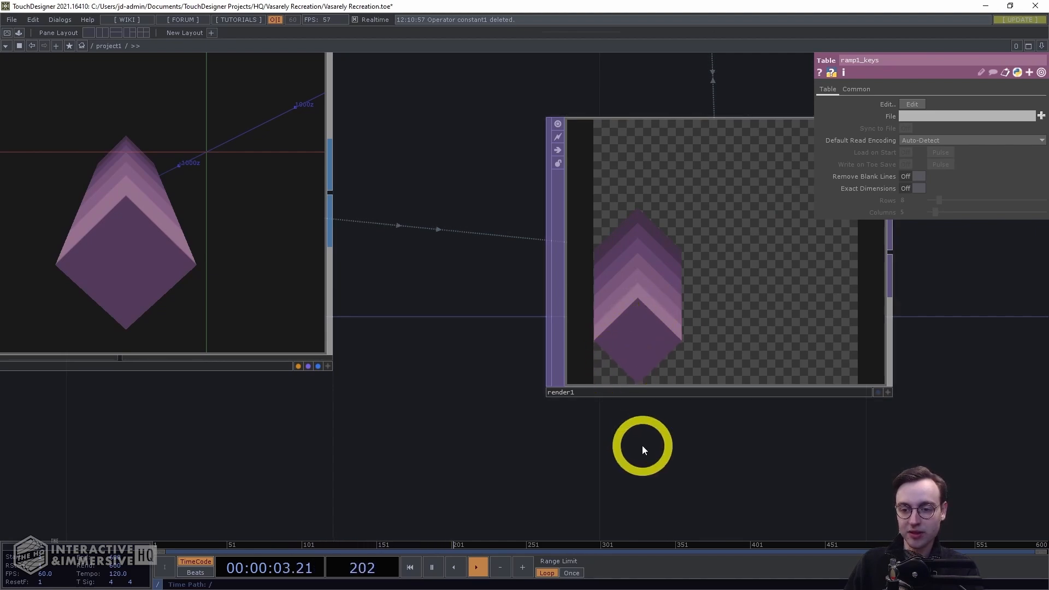
pyautogui.scroll(-3, 650, 444)
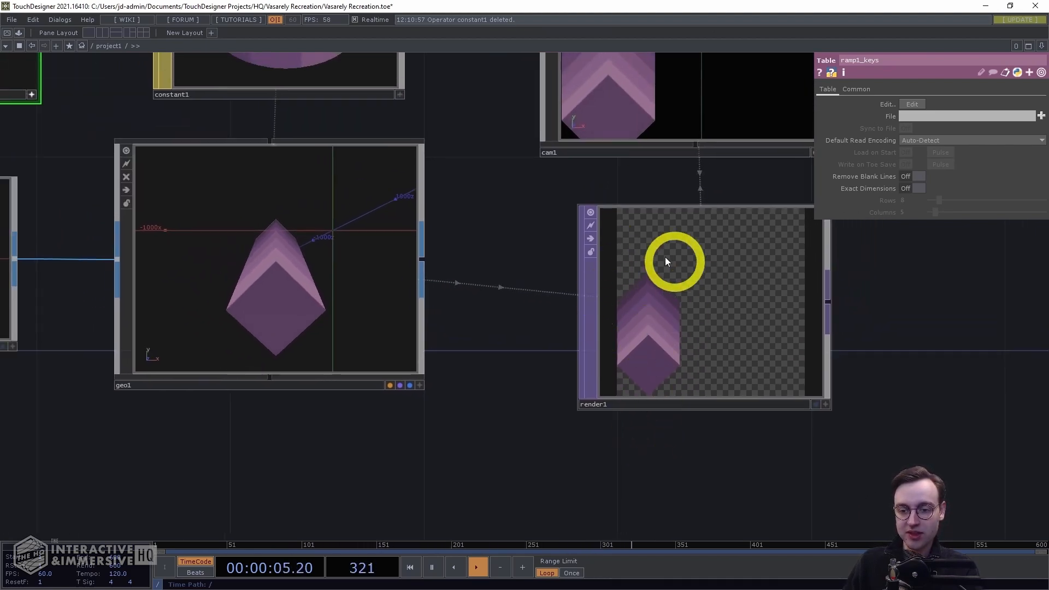
pyautogui.scroll(-4, 681, 440)
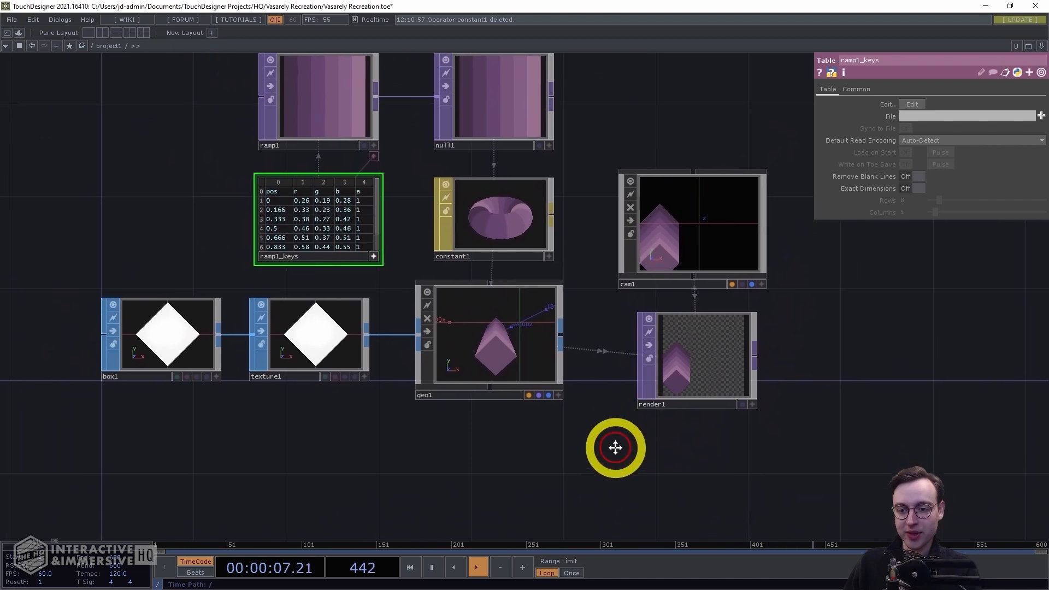
pyautogui.moveTo(606, 448); pyautogui.dragTo(651, 451)
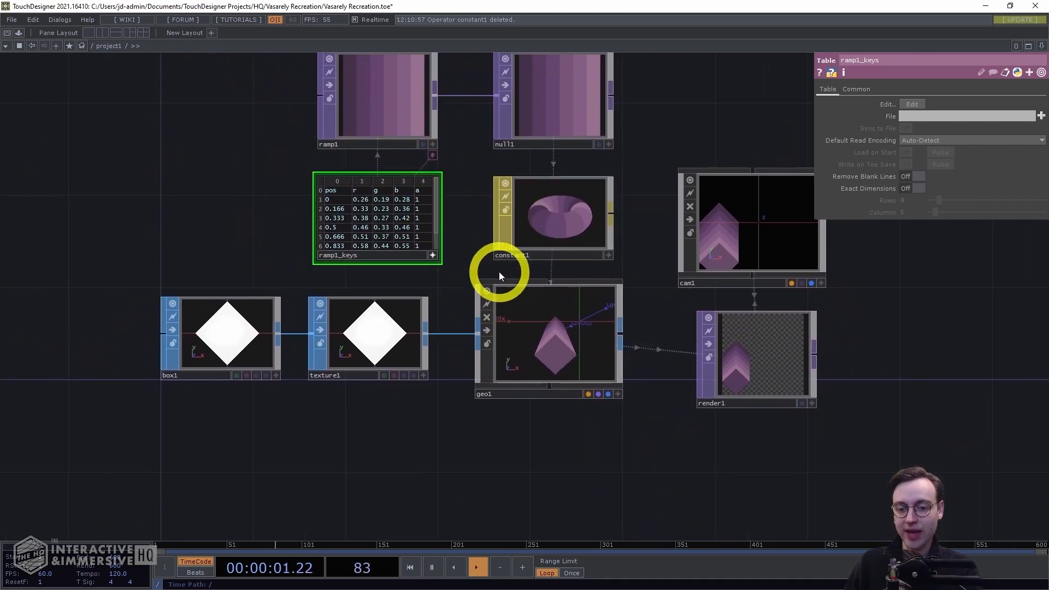
pyautogui.scroll(-2, 530, 418)
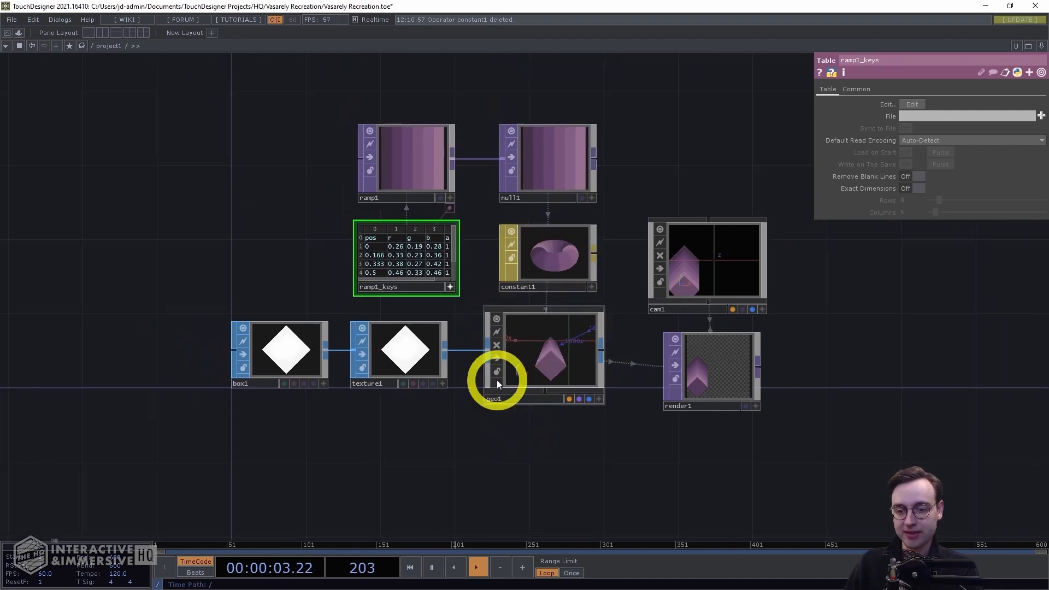
pyautogui.scroll(-3, 561, 442)
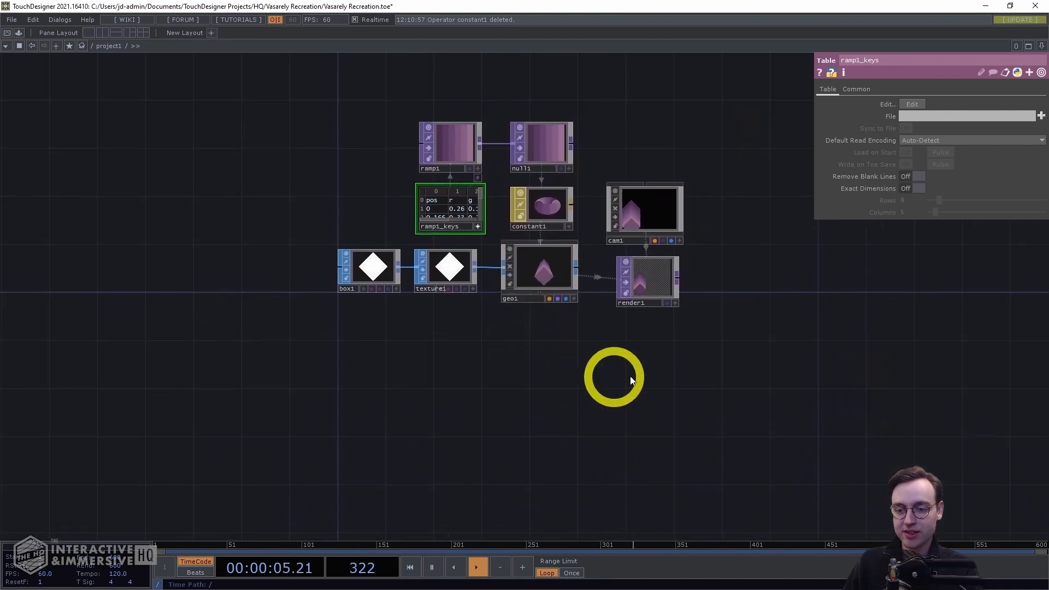
# Move the camera and render operators down and away from the rest of the network
pyautogui.moveTo(675, 352); pyautogui.dragTo(579, 196, button='right')
pyautogui.moveTo(590, 211); pyautogui.dragTo(721, 328)
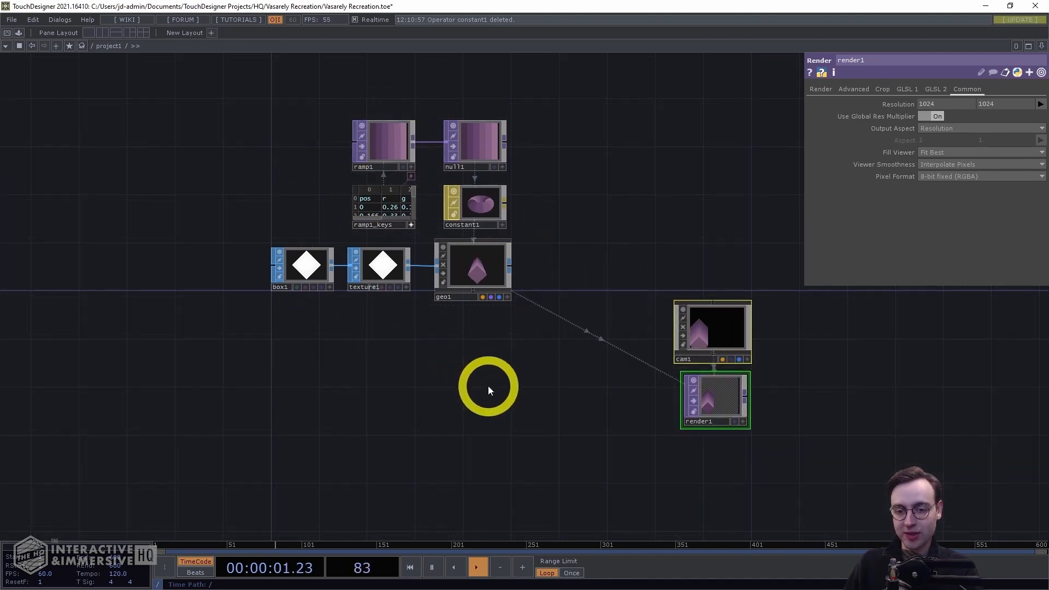
pyautogui.moveTo(487, 385); pyautogui.dragTo(524, 384)
pyautogui.moveTo(453, 445); pyautogui.dragTo(567, 461)
# Rearrange the ramp, table, null and constant operators into a compact block above the box and texture
pyautogui.moveTo(692, 231); pyautogui.dragTo(424, 105, button='right')
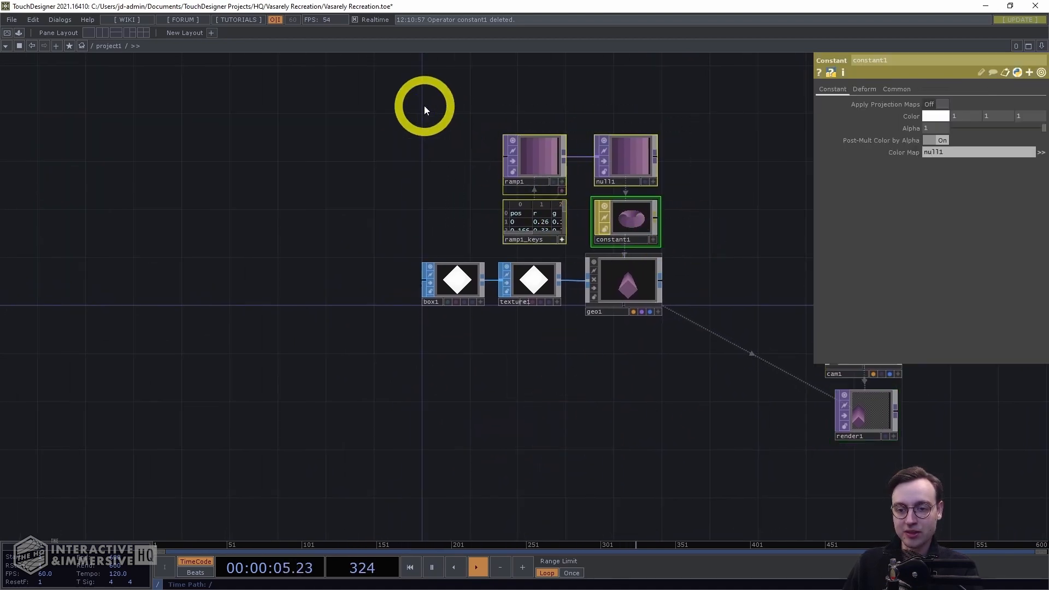
pyautogui.moveTo(625, 226); pyautogui.dragTo(555, 226)
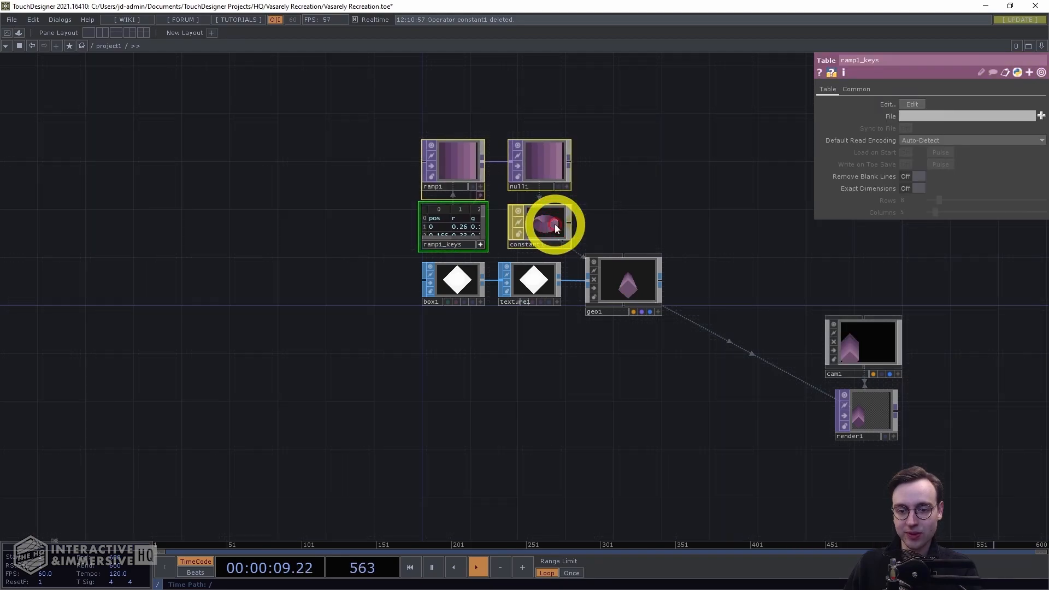
pyautogui.moveTo(505, 103); pyautogui.dragTo(546, 229, button='right')
pyautogui.moveTo(546, 229); pyautogui.dragTo(531, 229)
pyautogui.click(642, 205)
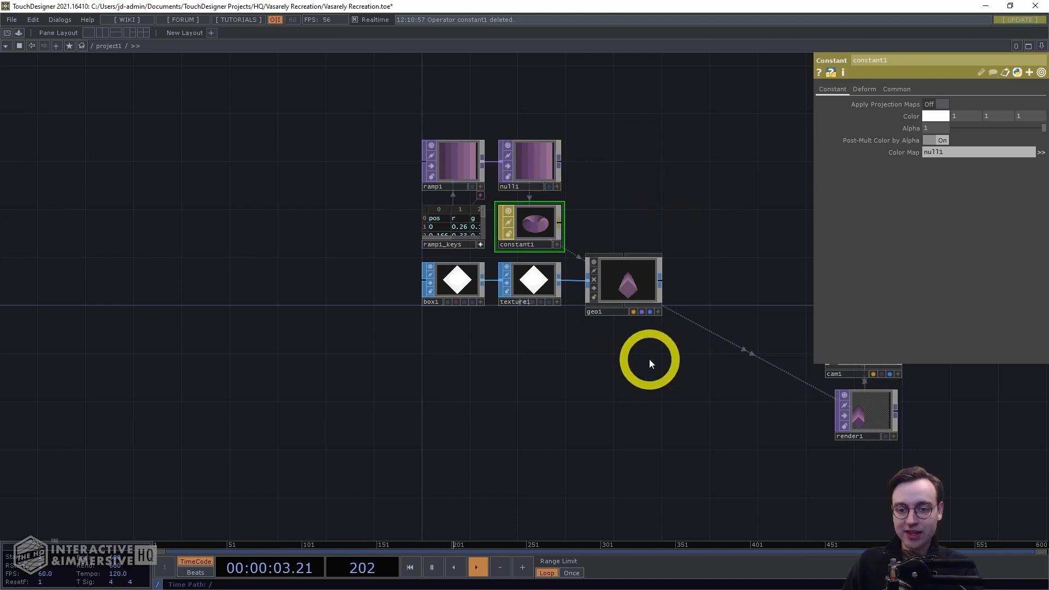
pyautogui.moveTo(650, 338); pyautogui.dragTo(412, 105, button='right')
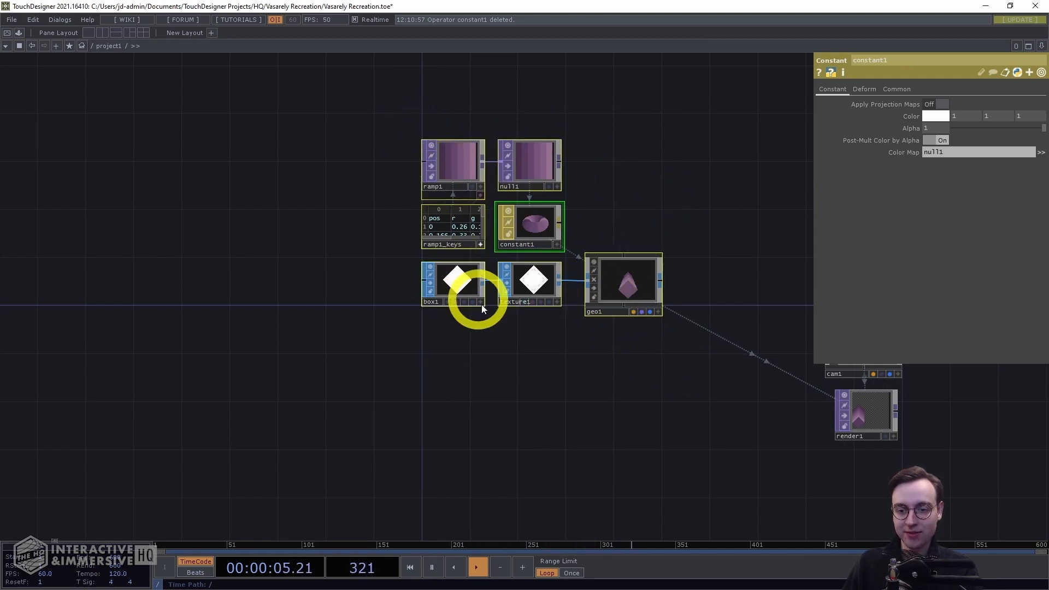
pyautogui.moveTo(670, 371); pyautogui.dragTo(540, 366)
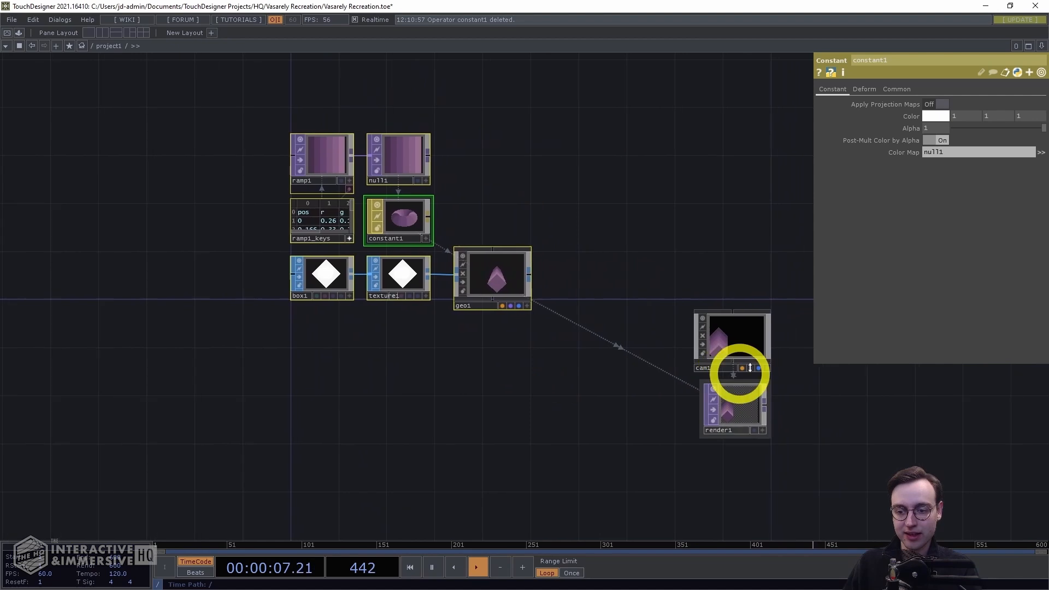
# Duplicate the seven-operator chain from ramp to geo, placing the copy below the original
pyautogui.moveTo(542, 412); pyautogui.dragTo(674, 278)
pyautogui.hotkey('ctrl', 'c')
pyautogui.hotkey('ctrl', 'v')
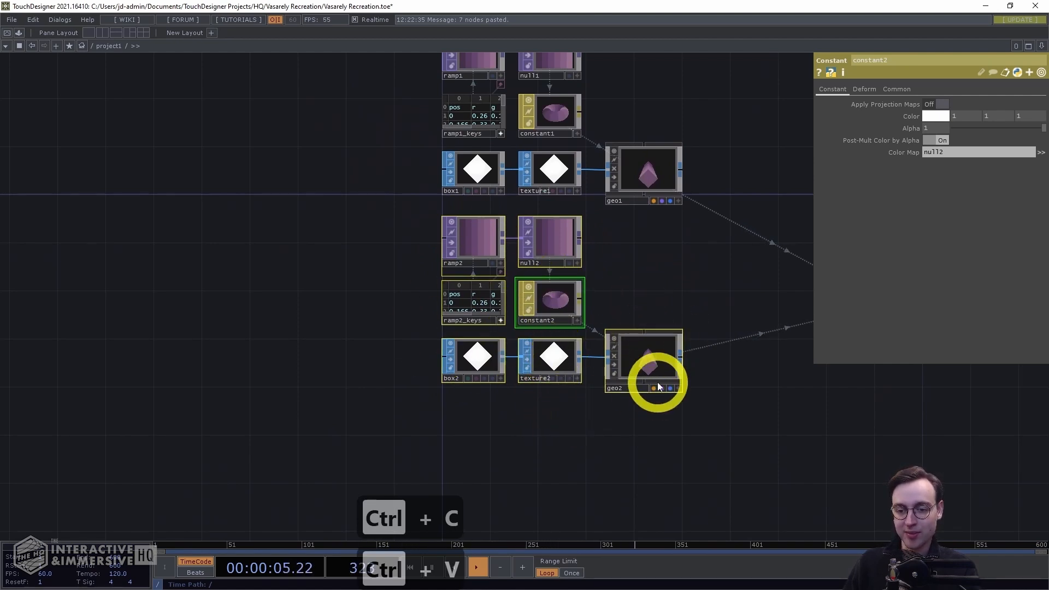
pyautogui.click(627, 424)
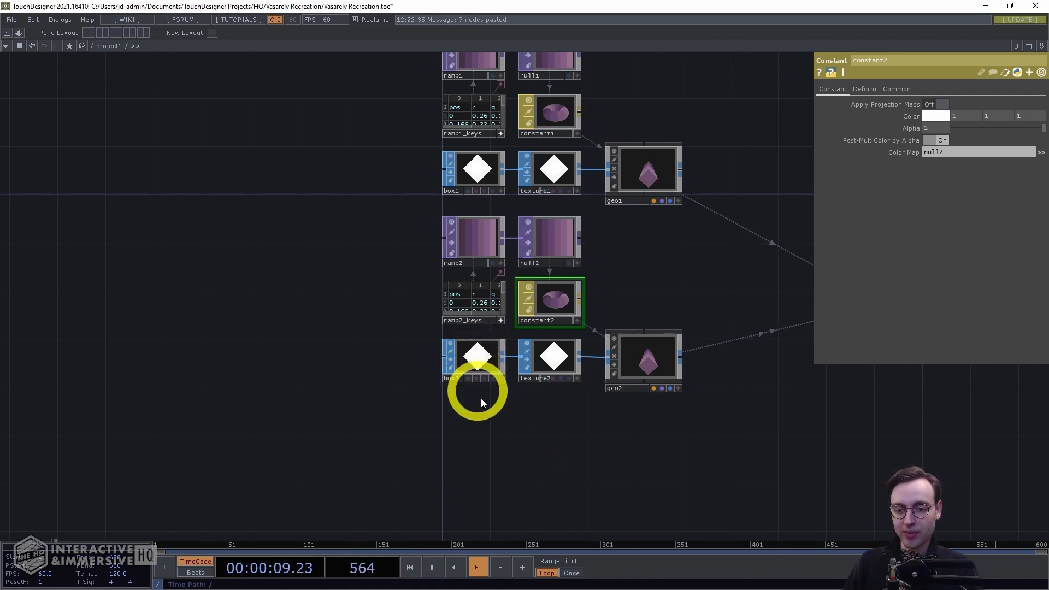
# Move the second geo to translate 340, 170 so it sits beside the first shape
pyautogui.click(660, 352)
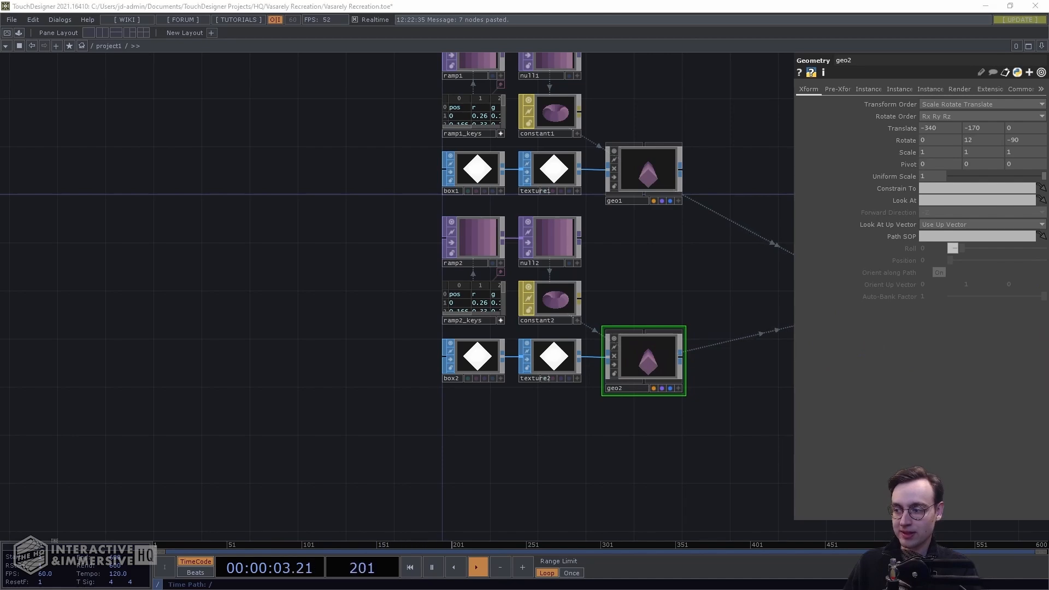
pyautogui.scroll(3, 561, 370)
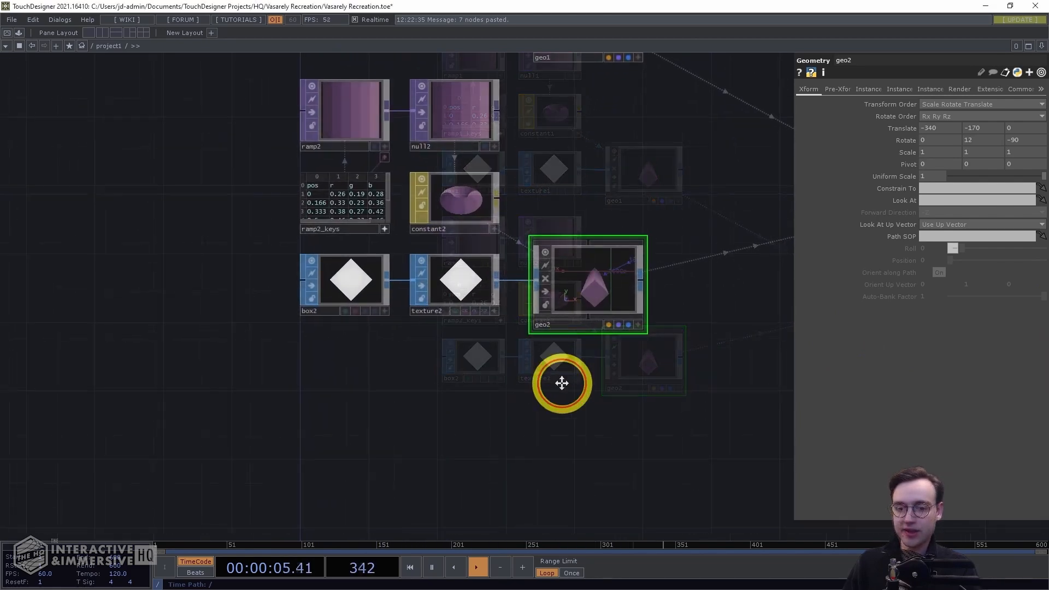
pyautogui.moveTo(623, 204); pyautogui.dragTo(617, 274)
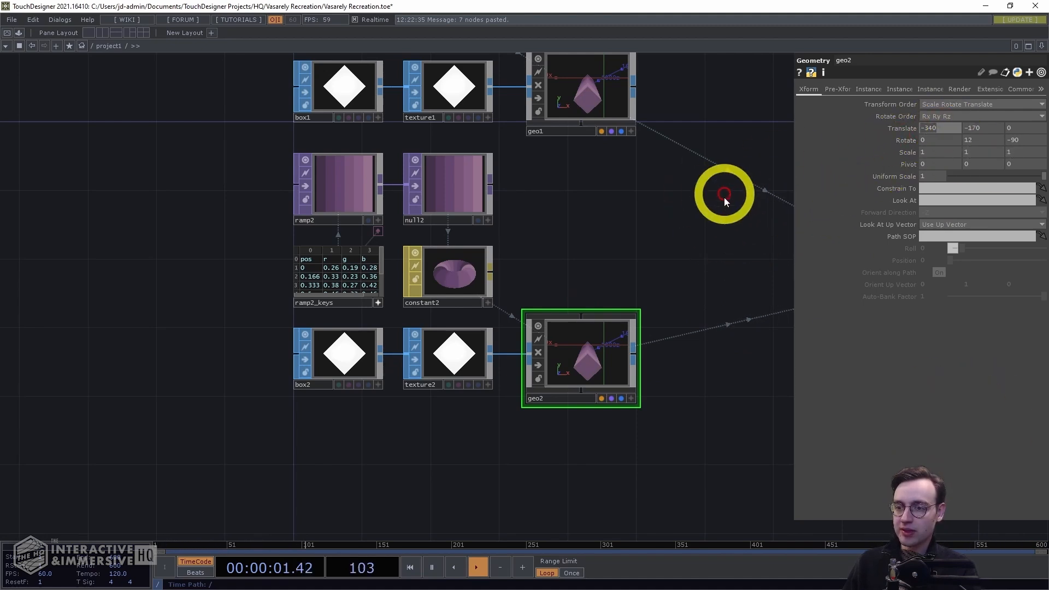
pyautogui.moveTo(671, 274); pyautogui.dragTo(481, 263)
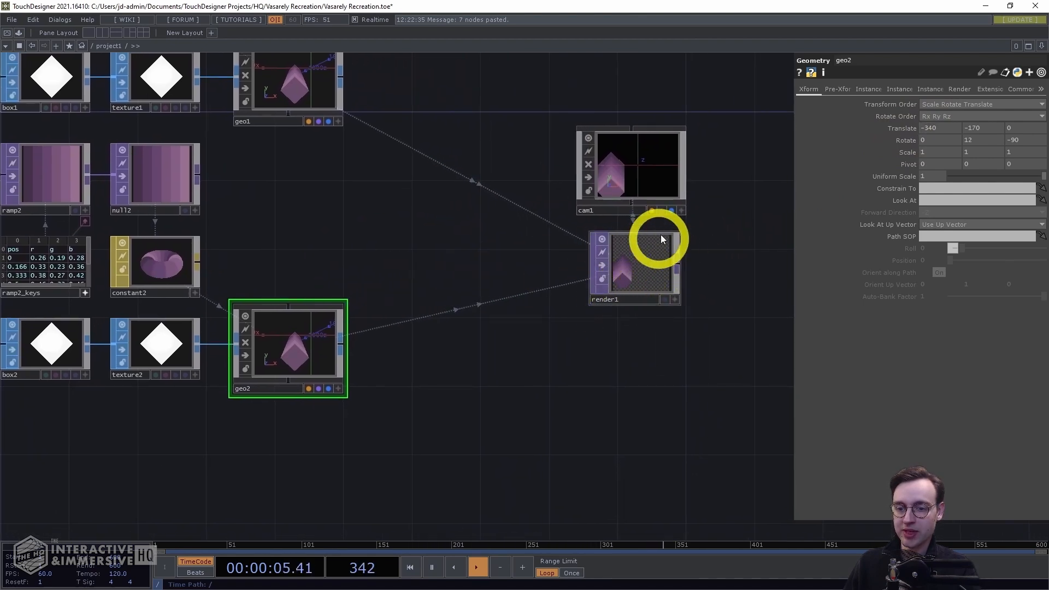
pyautogui.moveTo(604, 452); pyautogui.dragTo(559, 405)
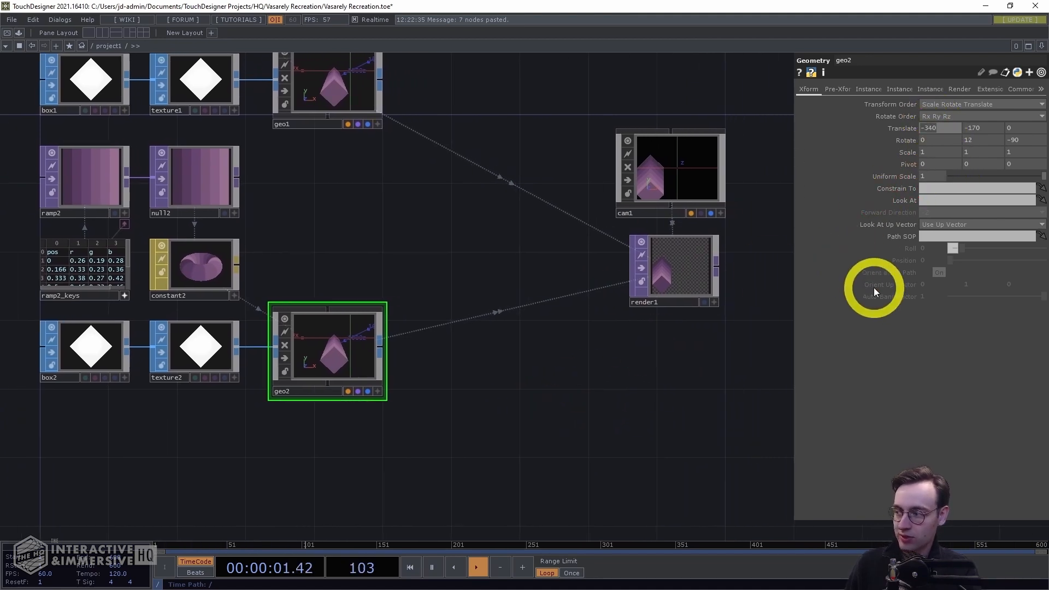
pyautogui.write('340')
pyautogui.click(974, 129)
pyautogui.click(789, 225)
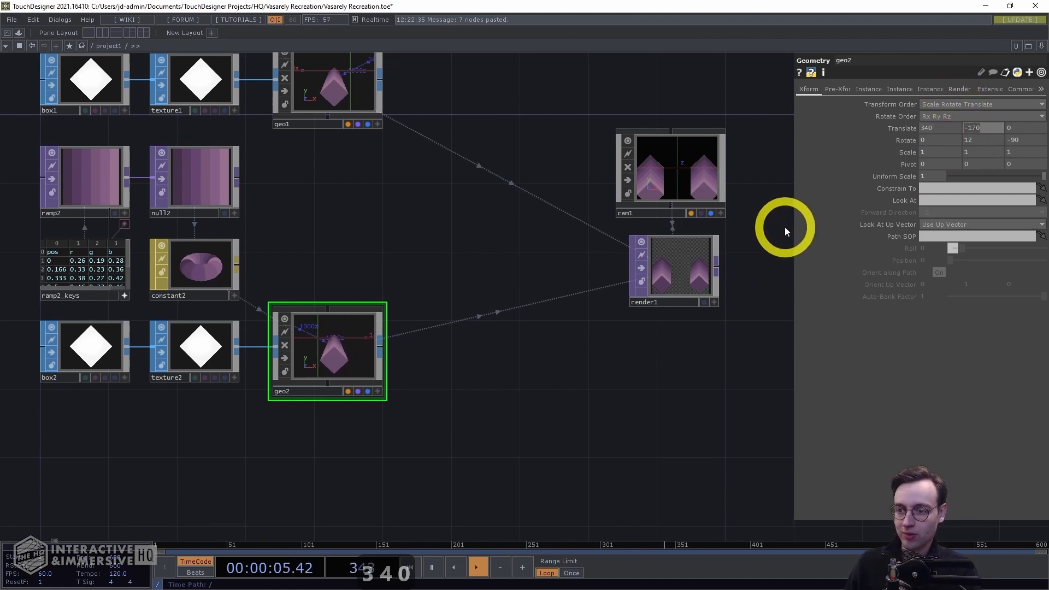
pyautogui.write('1')
pyautogui.press('Return')
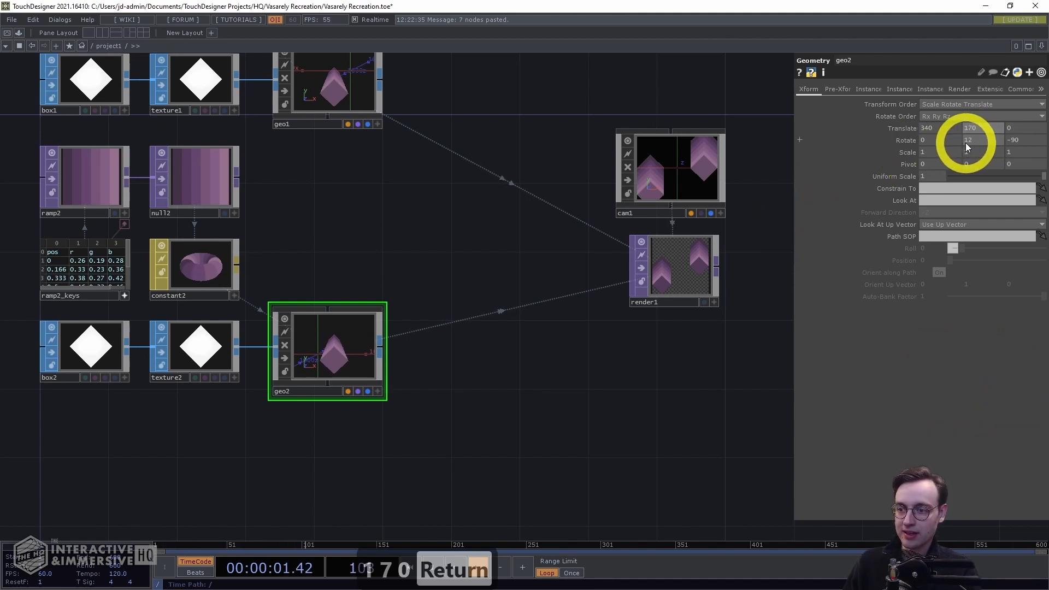
# Set the second geo's Z rotation to 90 degrees
pyautogui.click(1016, 142)
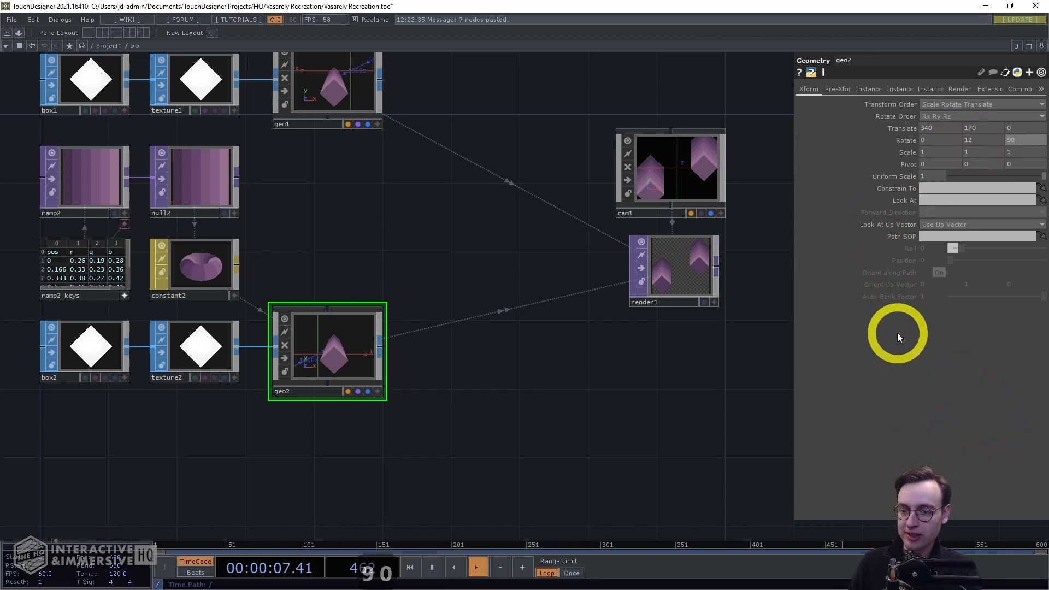
pyautogui.write('90')
pyautogui.press('Return')
# Clear all r, g and b values in the ramp2_keys table, leaving pos and a intact
pyautogui.scroll(3, 682, 339)
pyautogui.moveTo(719, 321); pyautogui.dragTo(590, 396)
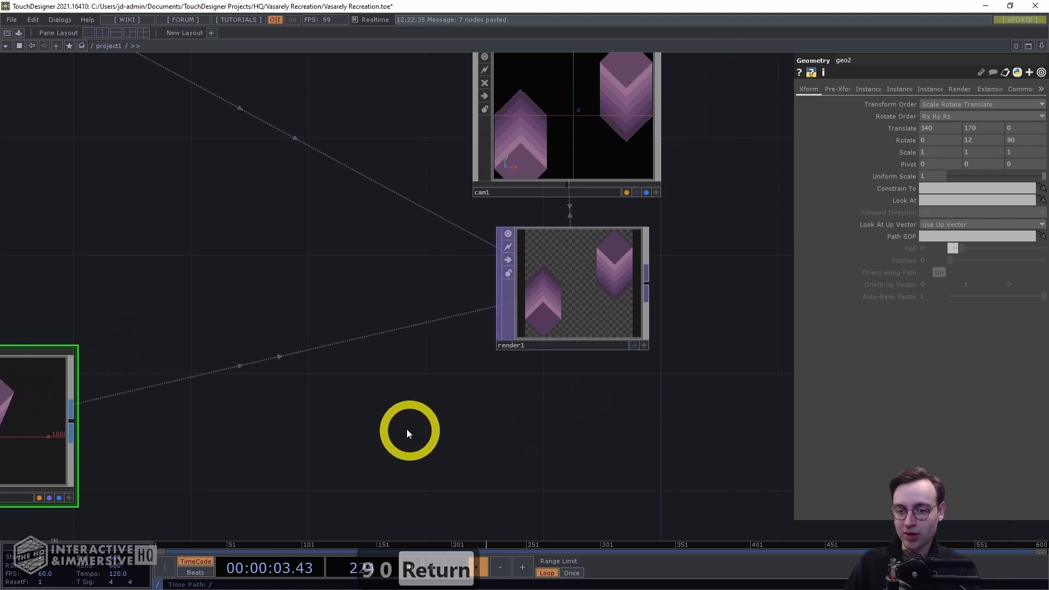
pyautogui.moveTo(426, 424); pyautogui.dragTo(509, 414)
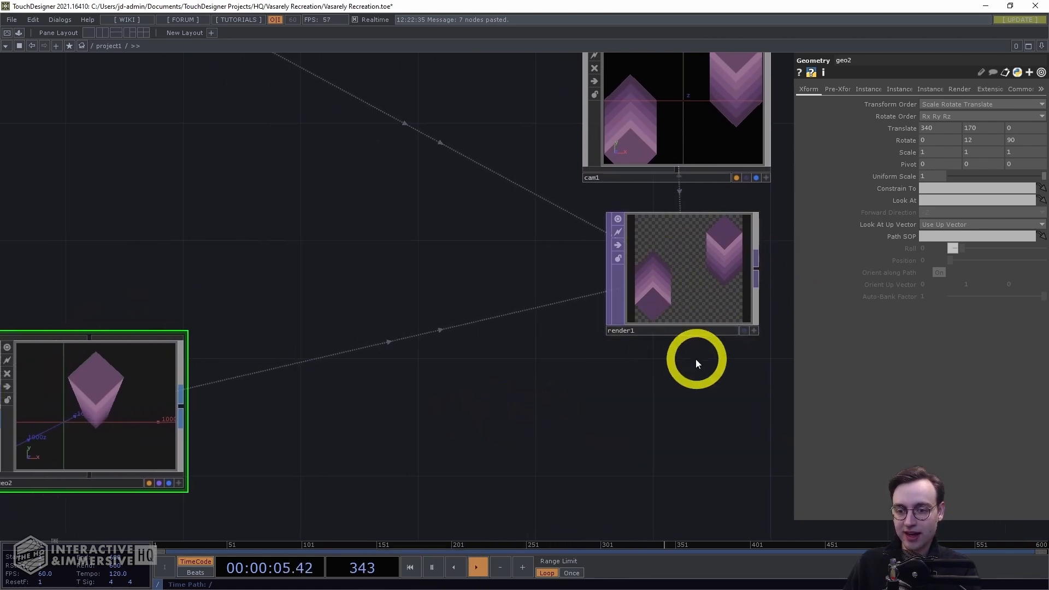
pyautogui.scroll(-5, 697, 358)
pyautogui.moveTo(623, 414); pyautogui.dragTo(690, 394)
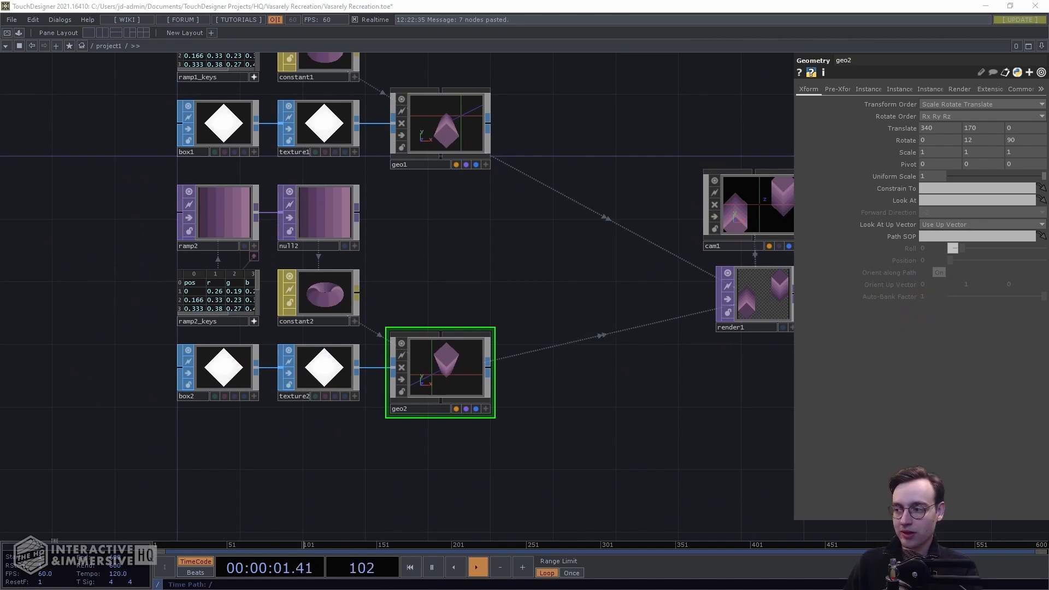
pyautogui.scroll(6, 180, 244)
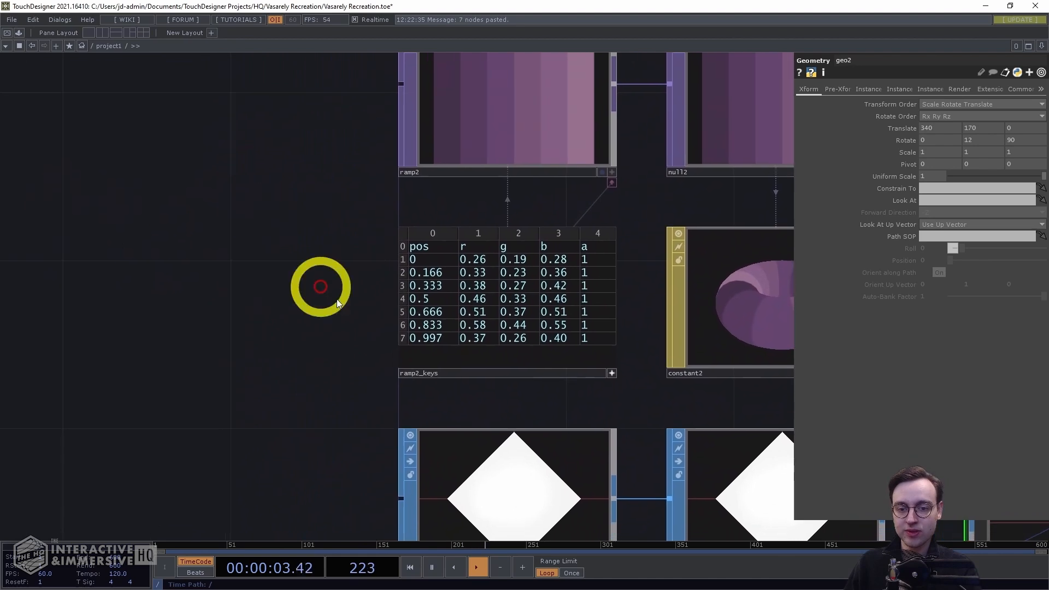
pyautogui.moveTo(342, 284); pyautogui.dragTo(293, 234)
pyautogui.scroll(2, 331, 306)
pyautogui.click(451, 203)
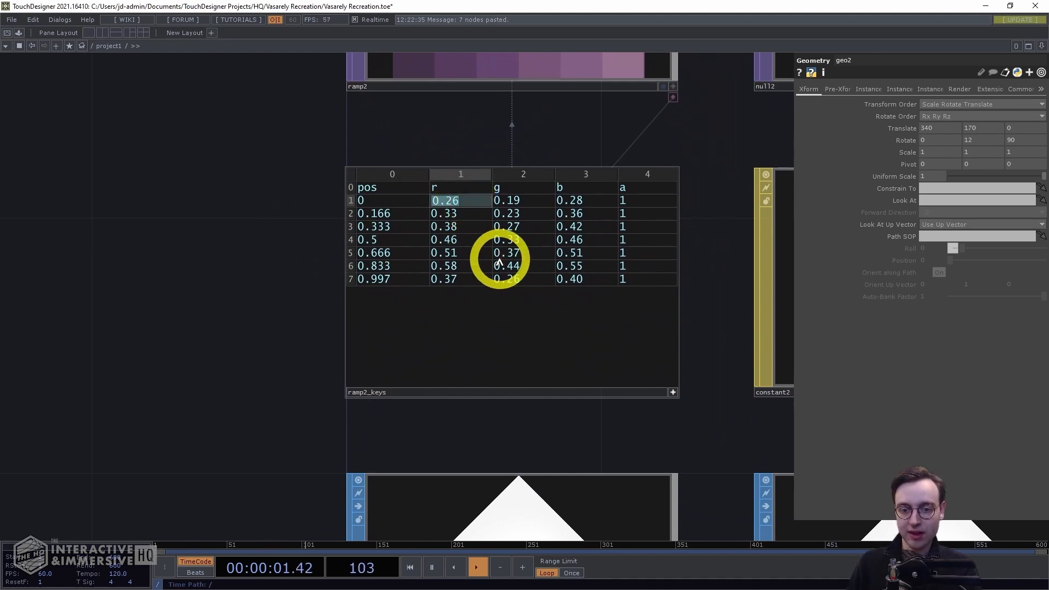
pyautogui.press('BackSpace')
pyautogui.click(509, 201)
pyautogui.press('BackSpace')
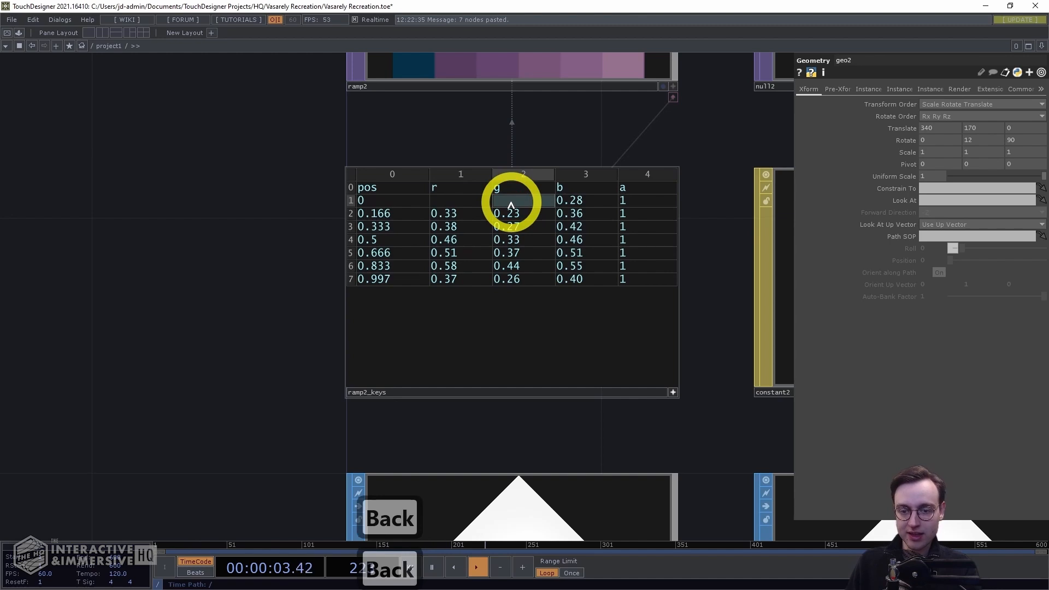
pyautogui.press('Tab')
pyautogui.press('Down')
pyautogui.press('Up')
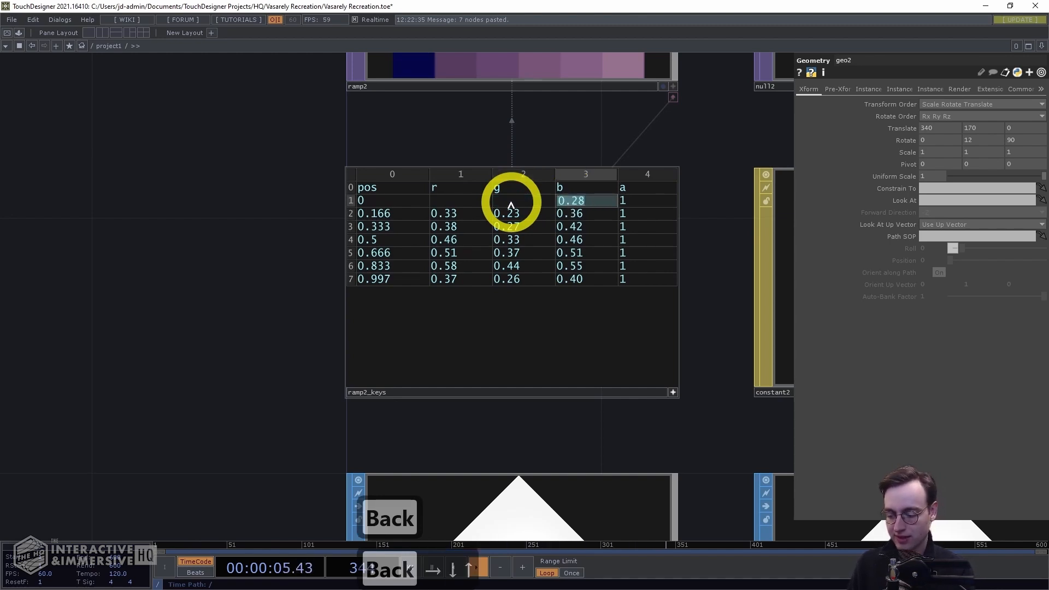
pyautogui.press('BackSpace')
pyautogui.press('Down')
pyautogui.press('BackSpace')
pyautogui.press('Down')
pyautogui.press('BackSpace')
pyautogui.press('Down')
pyautogui.press('BackSpace')
pyautogui.press('Down')
pyautogui.press('BackSpace')
pyautogui.press('Down')
pyautogui.press('BackSpace')
pyautogui.press('Down')
pyautogui.press('BackSpace')
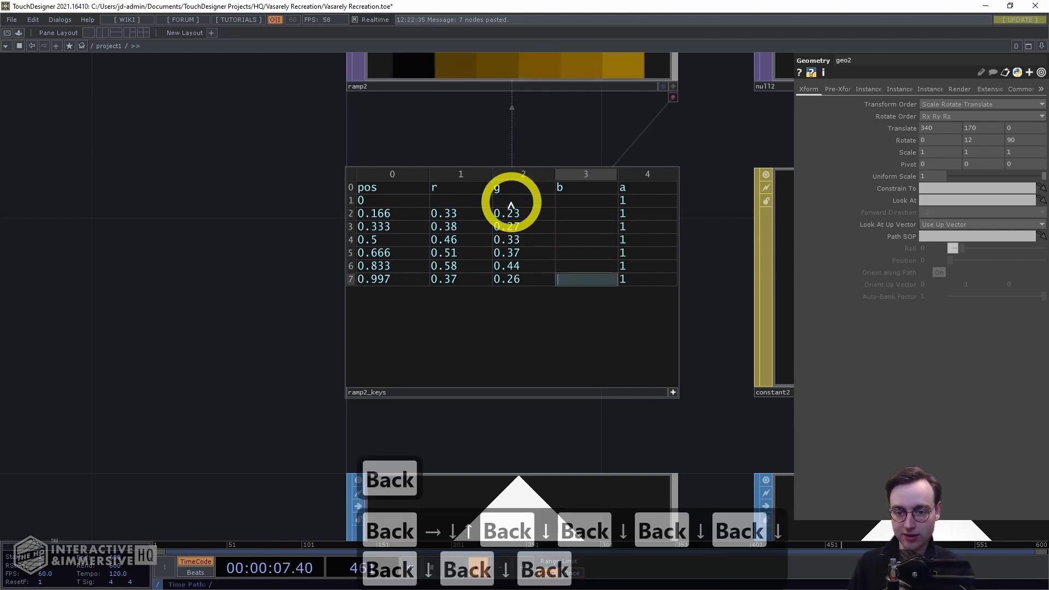
pyautogui.press('Left')
pyautogui.press('BackSpace')
pyautogui.press('Up')
pyautogui.press('BackSpace')
pyautogui.press('Up')
pyautogui.press('BackSpace')
pyautogui.press('Up')
pyautogui.press('BackSpace')
pyautogui.press('Up')
pyautogui.press('BackSpace')
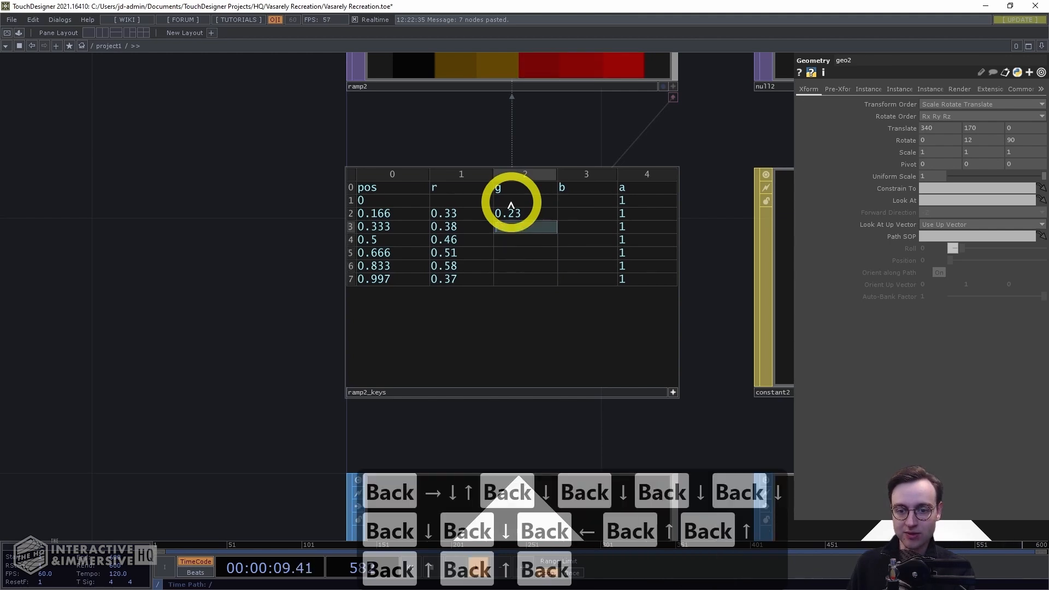
pyautogui.press('BackSpace')
pyautogui.press('Up')
pyautogui.press('BackSpace')
pyautogui.press('Left')
pyautogui.press('BackSpace')
pyautogui.press('Down')
pyautogui.press('BackSpace')
pyautogui.press('Down')
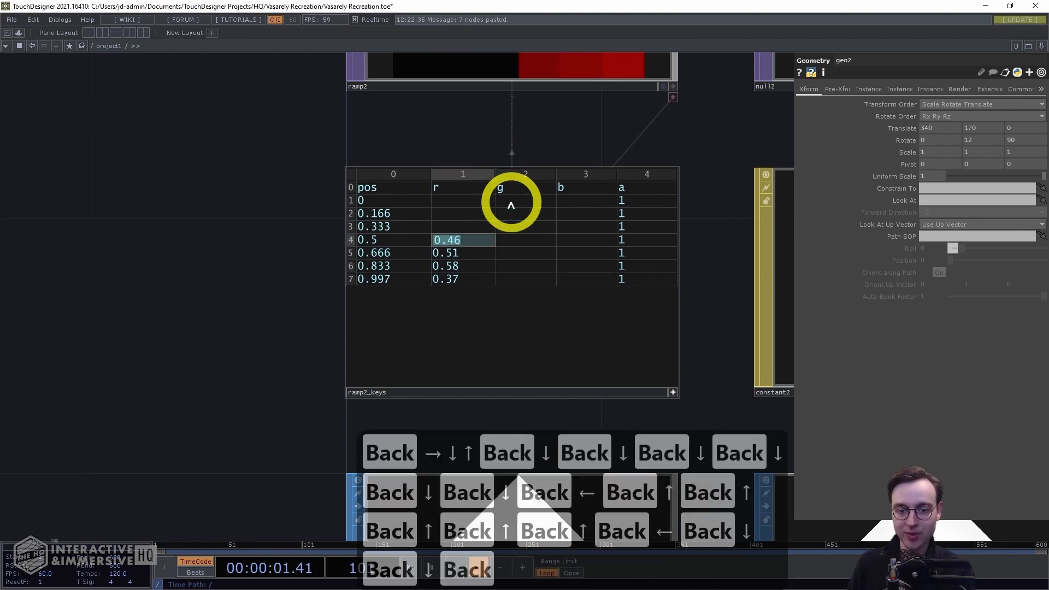
pyautogui.press('BackSpace')
pyautogui.press('Down')
pyautogui.press('BackSpace')
pyautogui.press('Down')
pyautogui.press('BackSpace')
pyautogui.press('Down')
pyautogui.press('BackSpace')
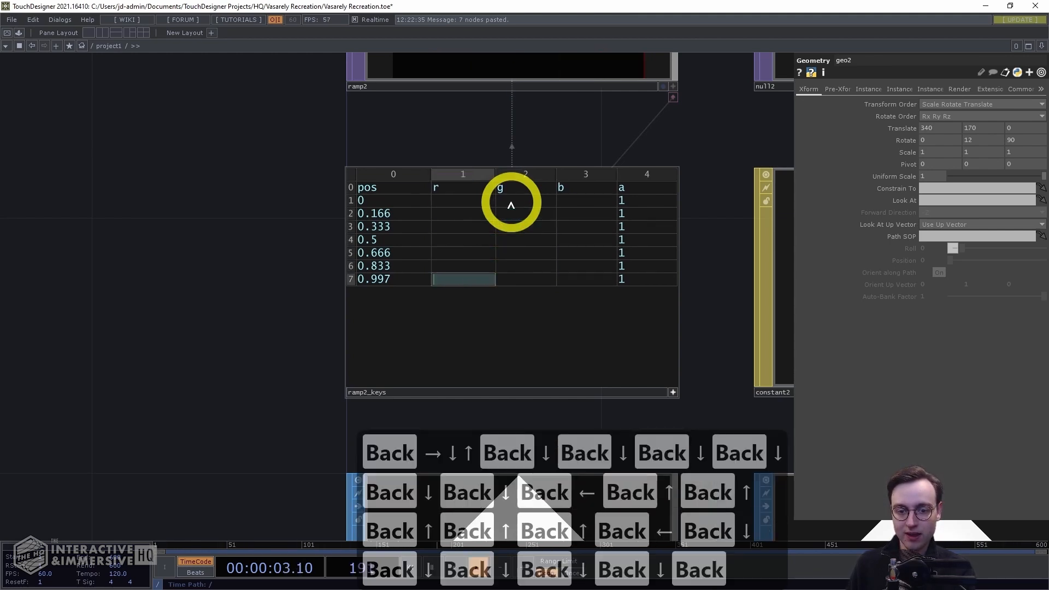
pyautogui.click(228, 195)
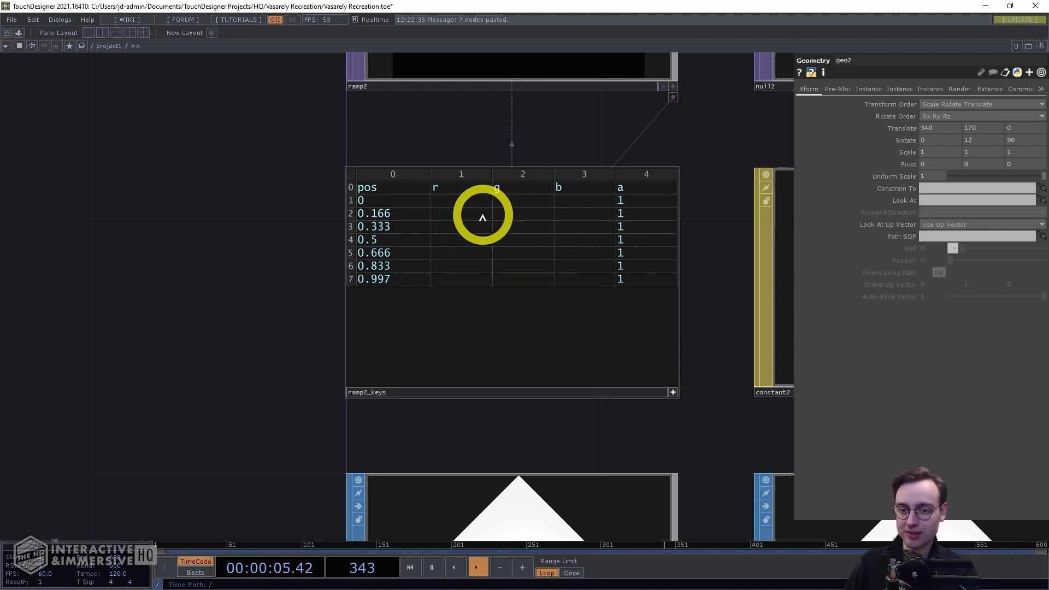
# Enter 0.11, 0.14, 0.12 as the r, g, b values of the first ramp2_keys row
pyautogui.click(449, 211)
pyautogui.click(449, 204)
pyautogui.moveTo(270, 198); pyautogui.dragTo(246, 220)
pyautogui.click(431, 223)
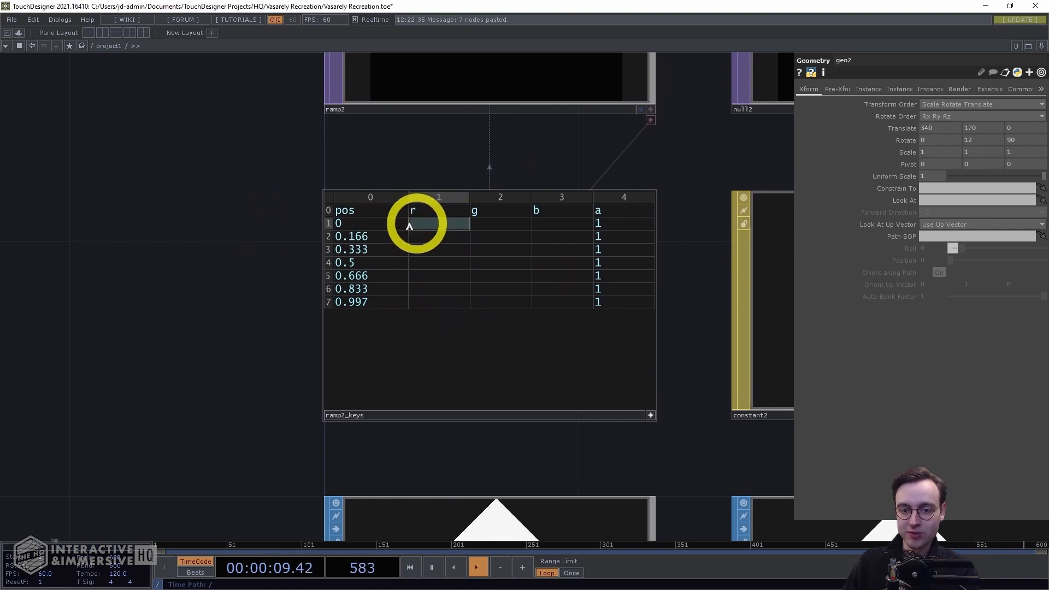
pyautogui.write('0.')
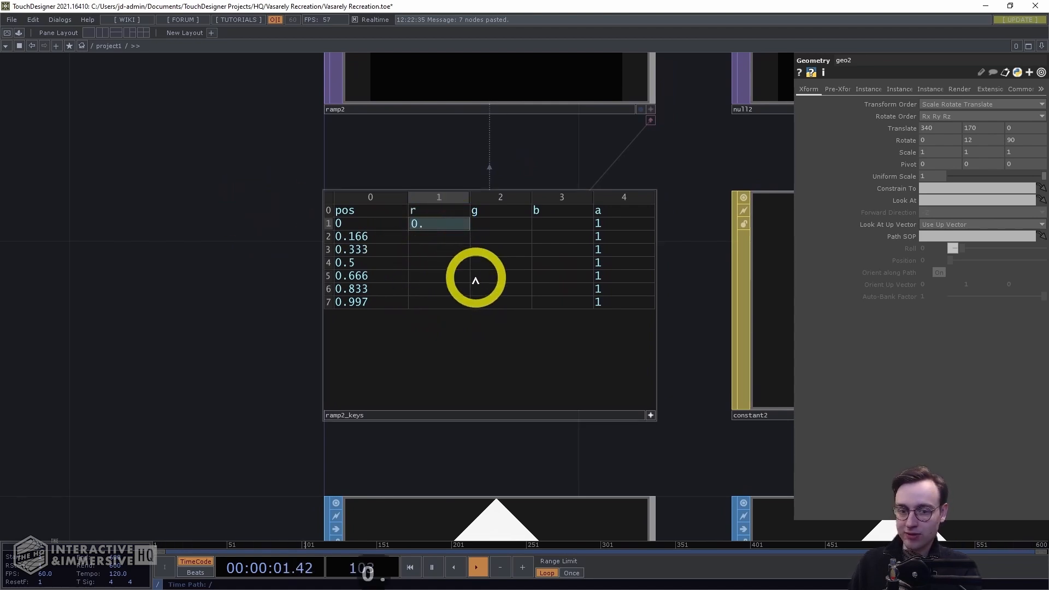
pyautogui.write('11')
pyautogui.press('Tab')
pyautogui.write('0.14')
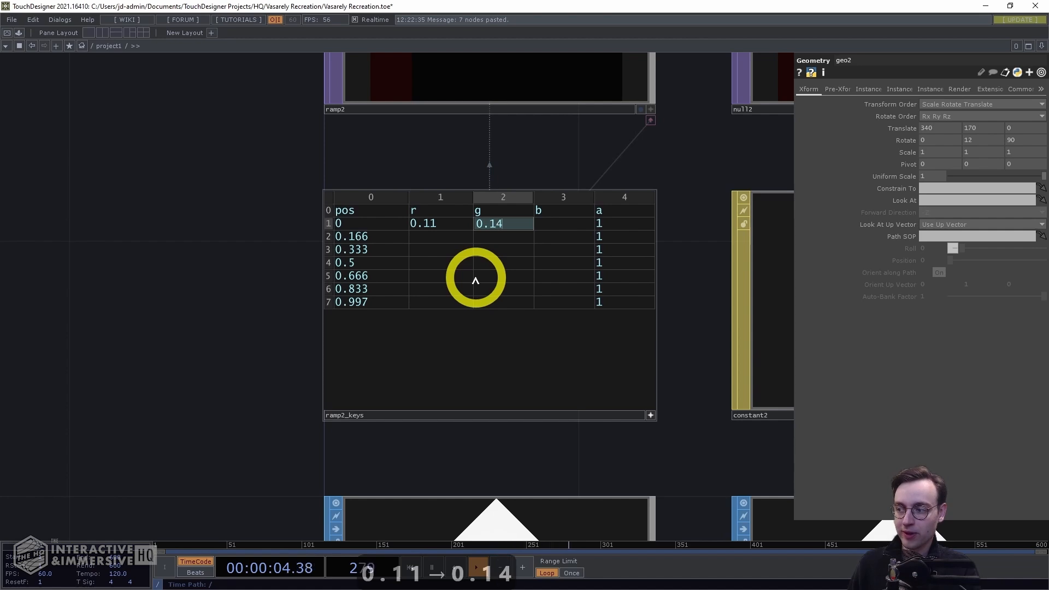
pyautogui.press('Tab')
pyautogui.write('0.1')
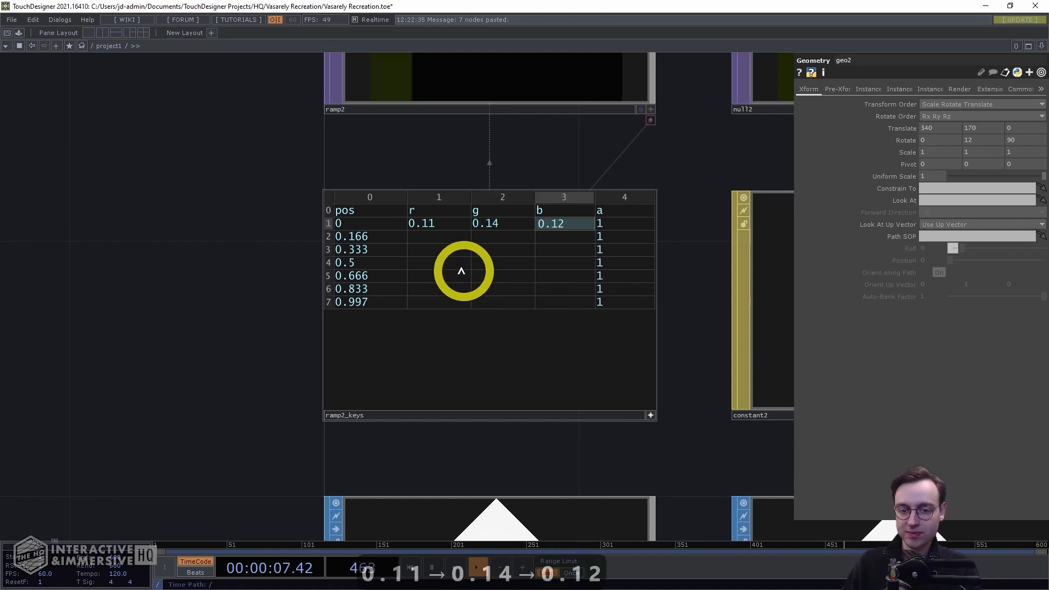
pyautogui.press('Return')
# Enter 0.11, 0.19, 0.17 as the r, g, b values of the second ramp2_keys row
pyautogui.hotkey('shift', 'Tab')
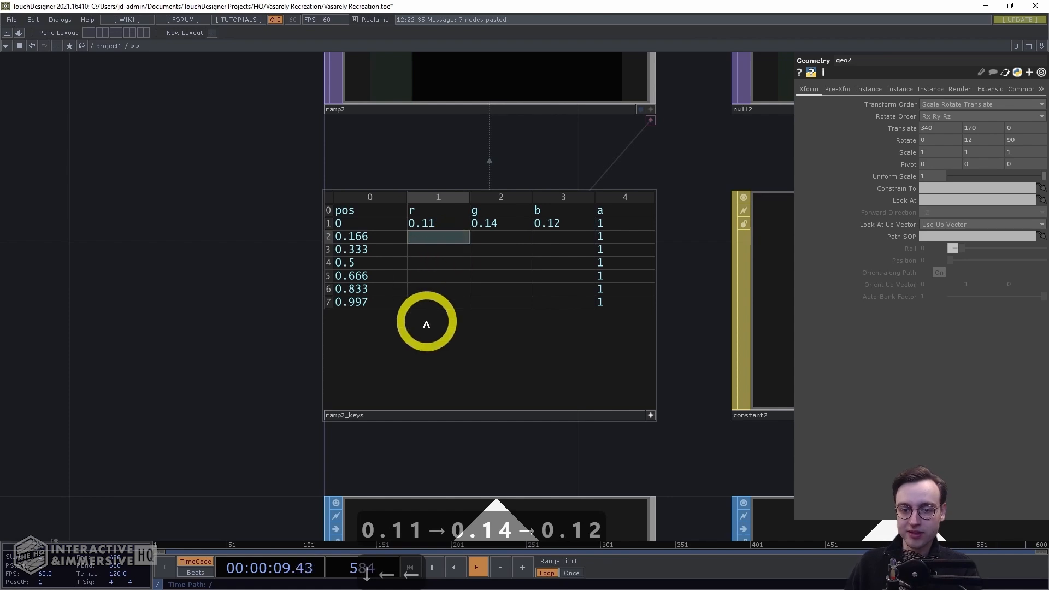
pyautogui.write('0.11')
pyautogui.press('Tab')
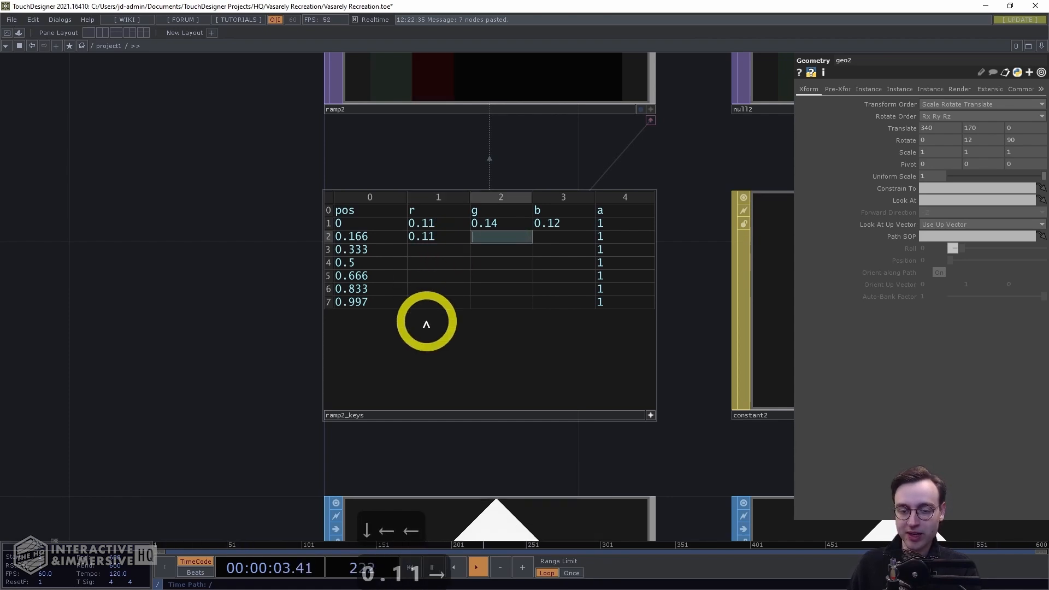
pyautogui.write('0.19')
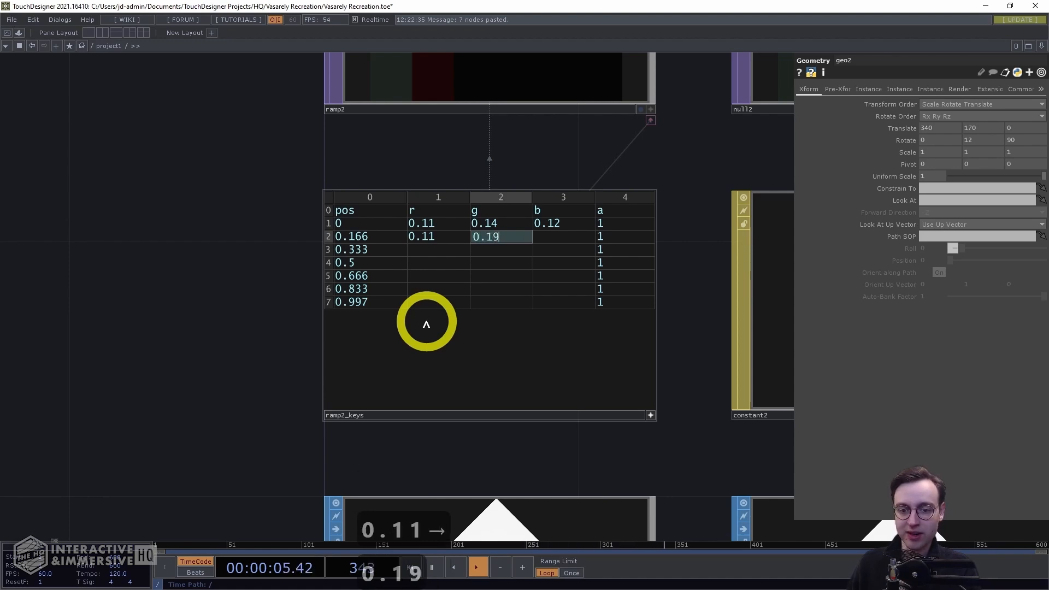
pyautogui.press('Tab')
pyautogui.write('0')
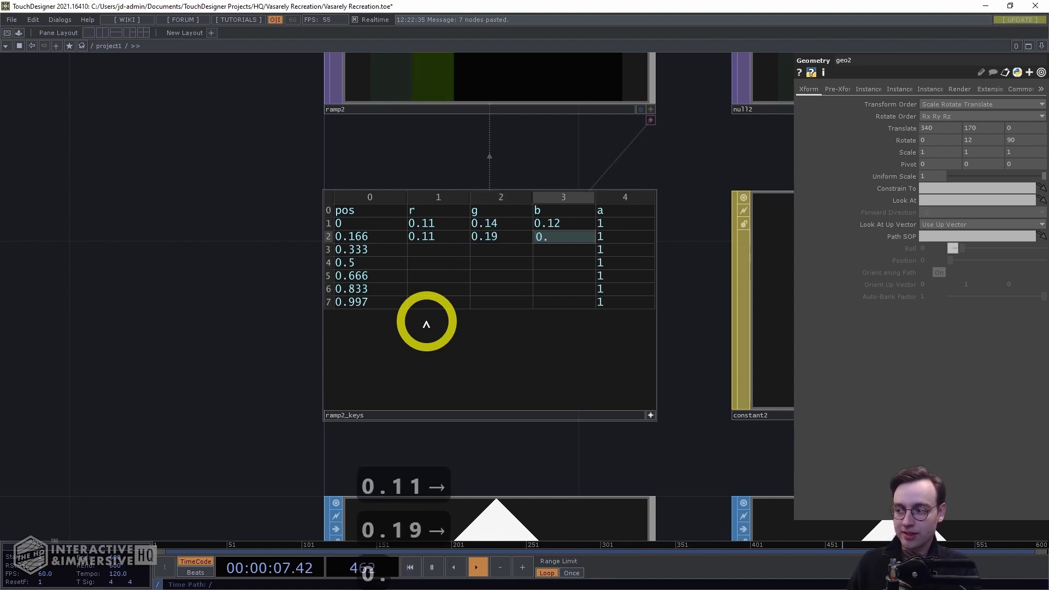
pyautogui.press('Down')
pyautogui.press('Left')
pyautogui.press('Left')
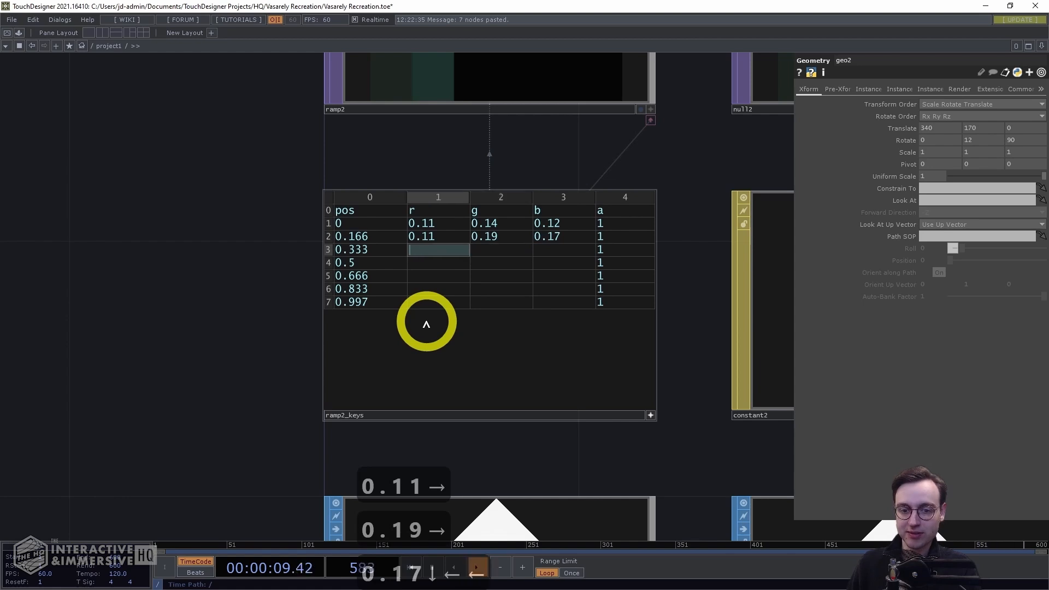
# Enter 0.13, 0.26, 0.24 as the r, g, b values of the third ramp2_keys row
pyautogui.write('0')
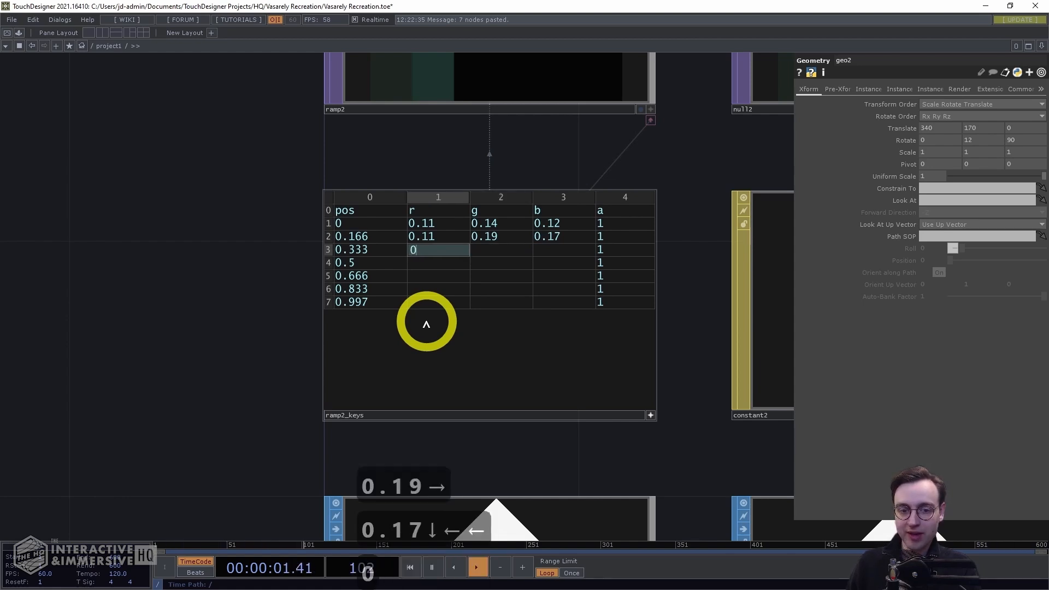
pyautogui.write('.13')
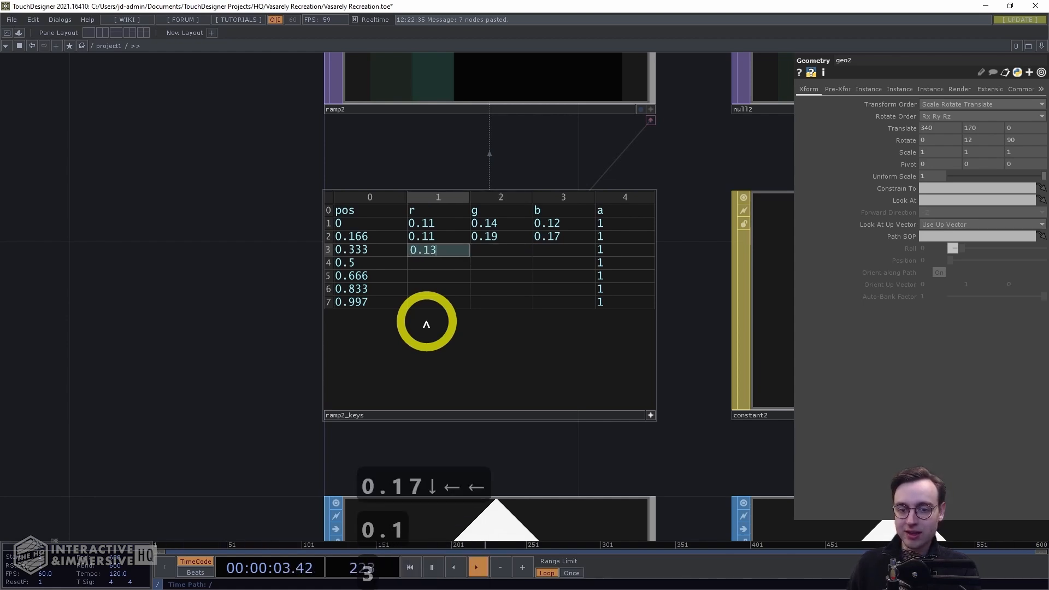
pyautogui.press('Right')
pyautogui.write('0.')
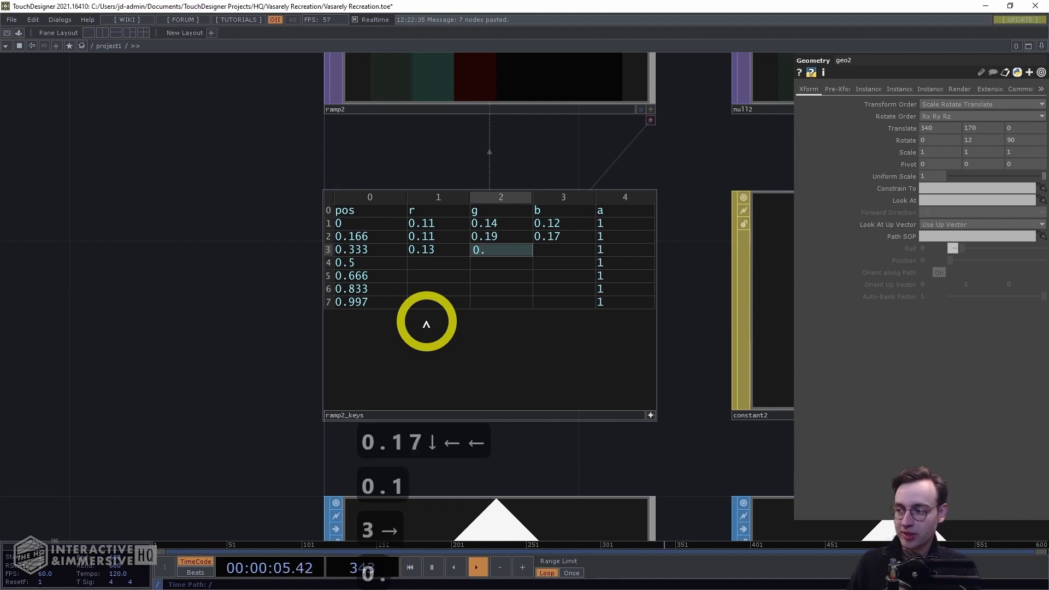
pyautogui.write('26')
pyautogui.press('Right')
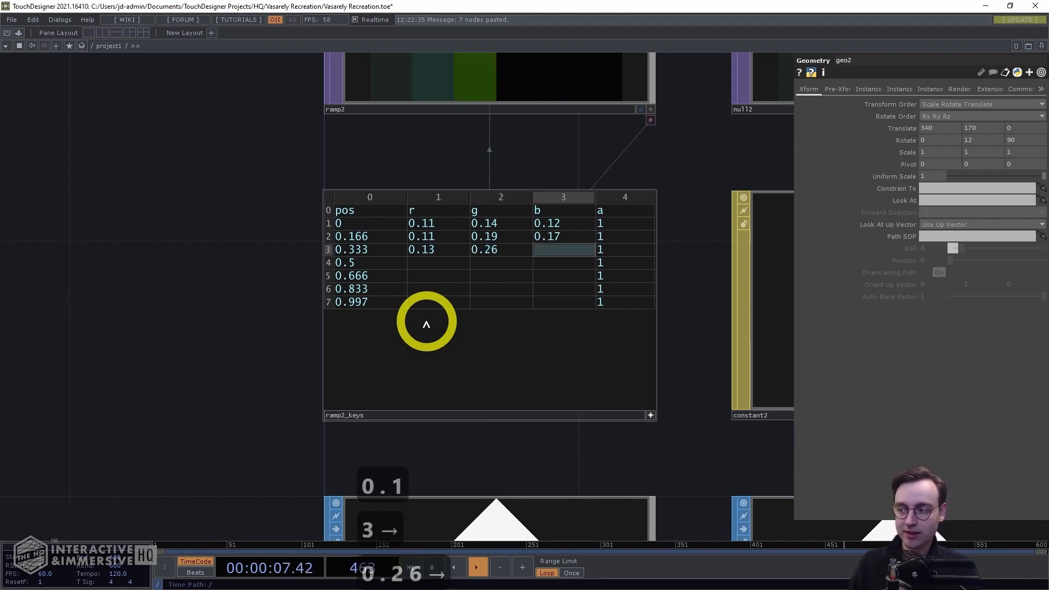
pyautogui.write('0.24')
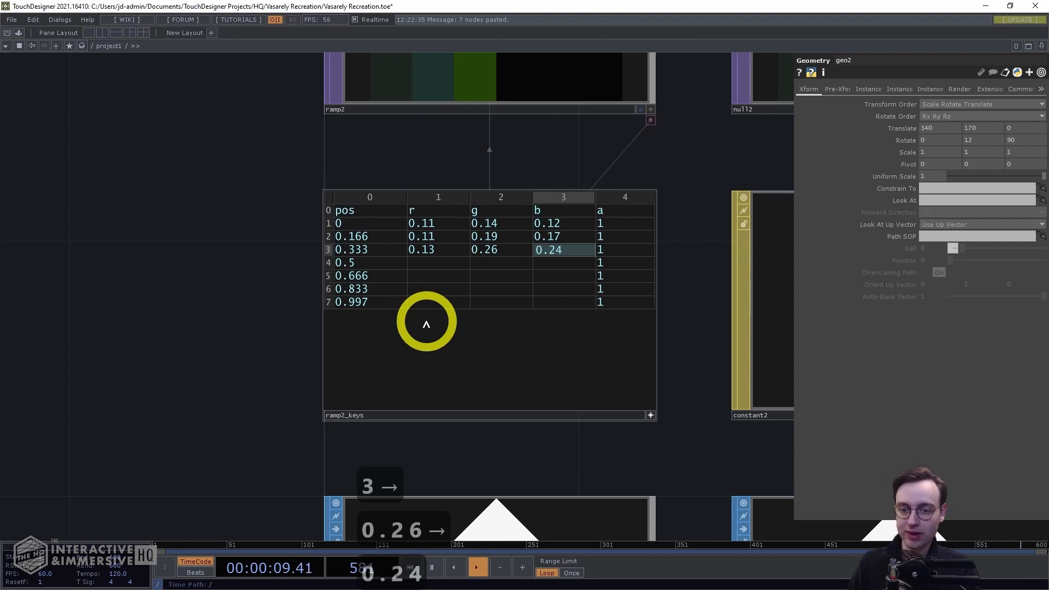
pyautogui.press('Down')
pyautogui.press('Left')
pyautogui.press('Left')
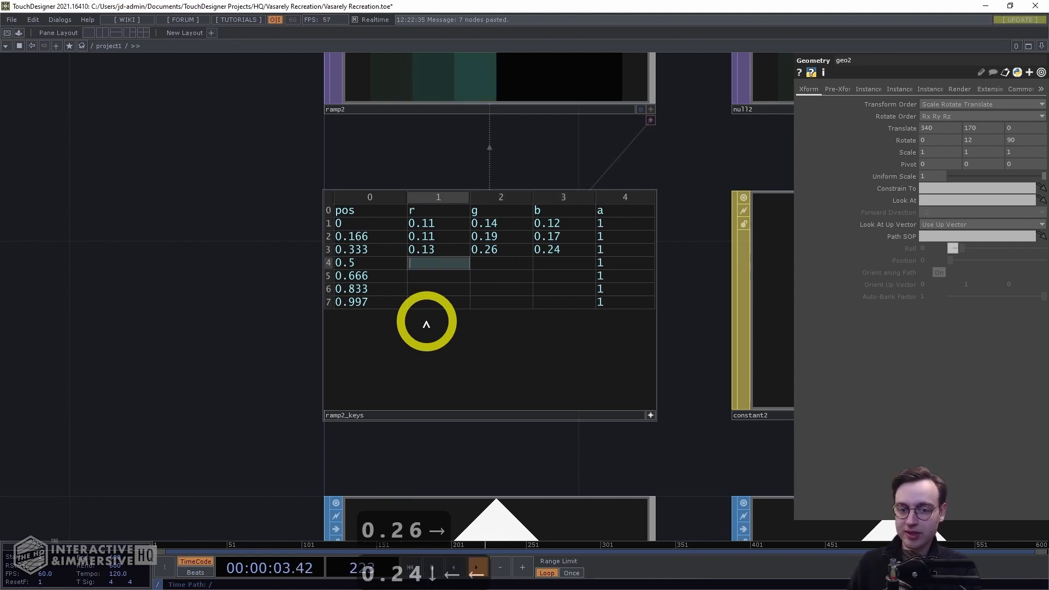
# Enter 0.16, 0.31, 0.29 as the r, g, b values of the fourth ramp2_keys row
pyautogui.write('0.16')
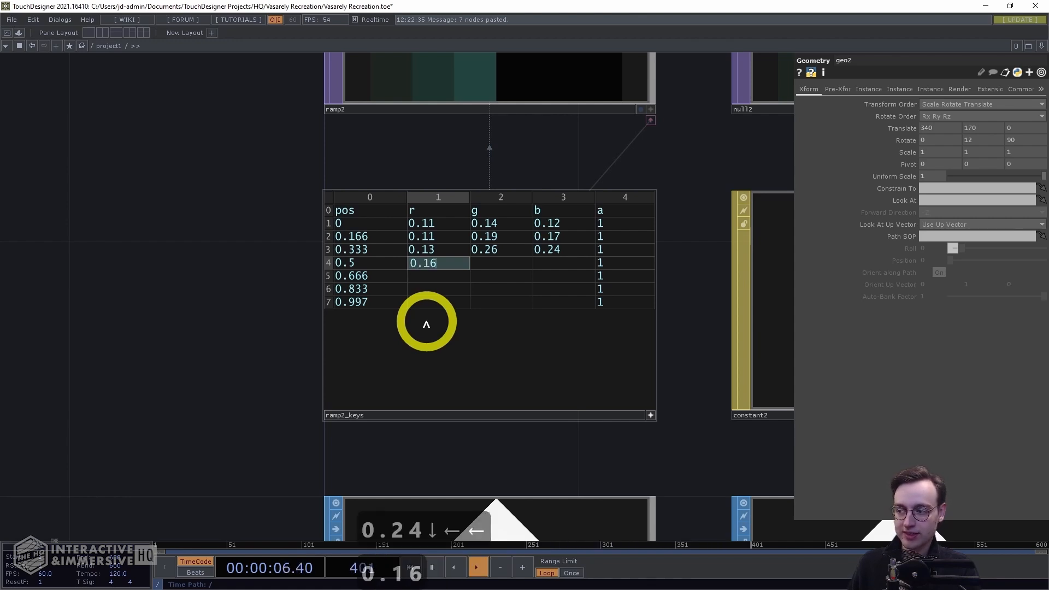
pyautogui.press('Right')
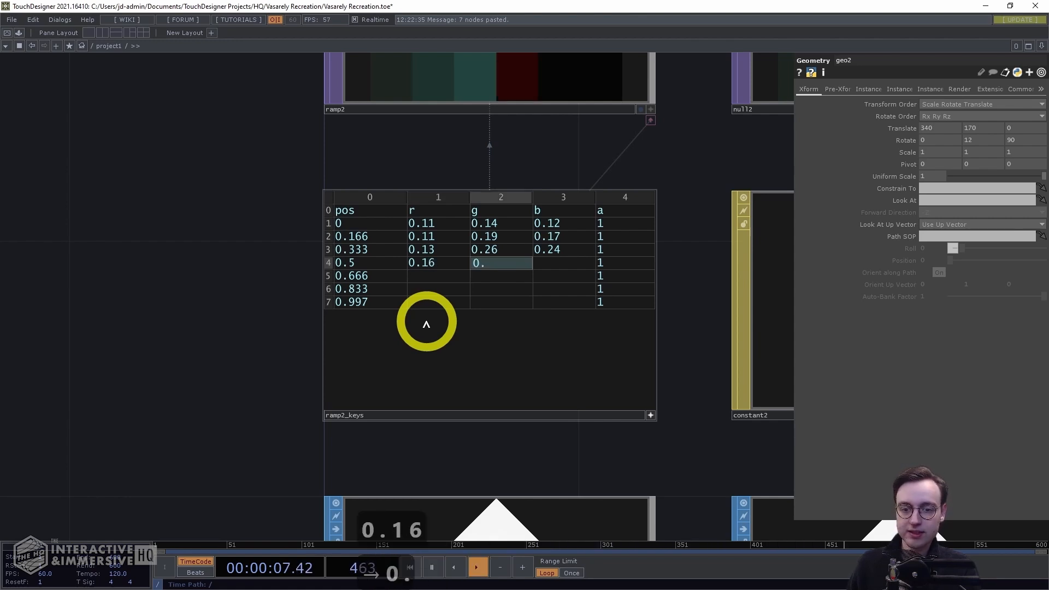
pyautogui.write('0.31')
pyautogui.press('Right')
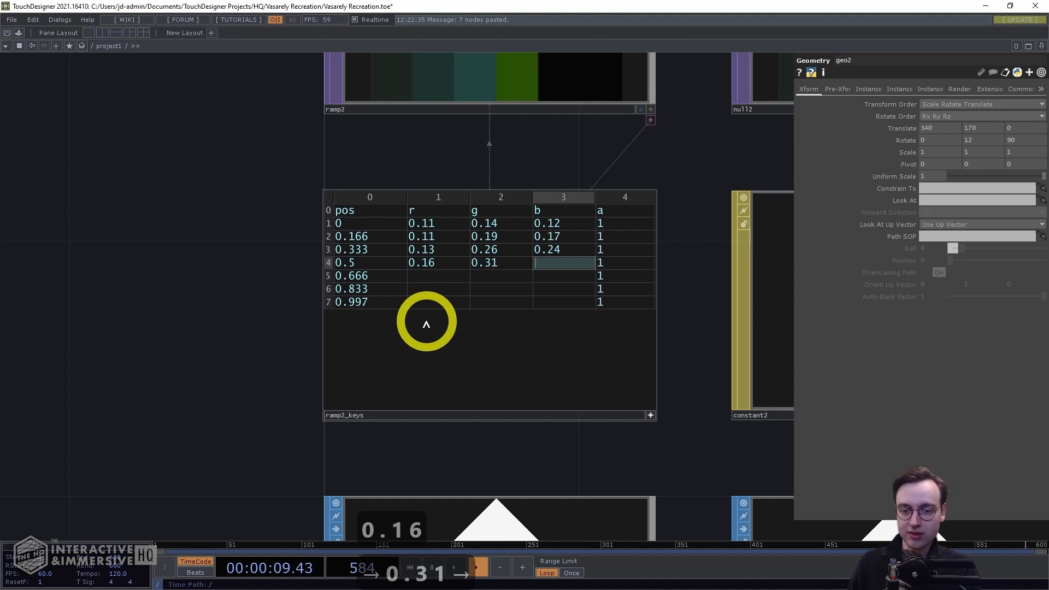
pyautogui.write('0.29')
pyautogui.press('Down')
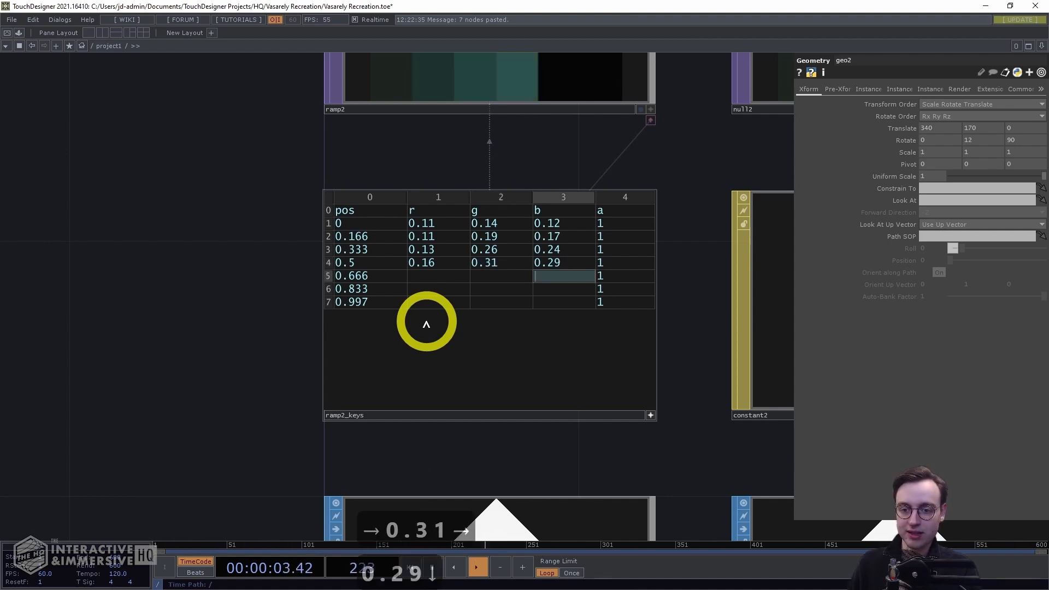
# Enter 0.22, 0.39, 0.35 as the r, g, b values of the fifth ramp2_keys row
pyautogui.press('Left')
pyautogui.press('Left')
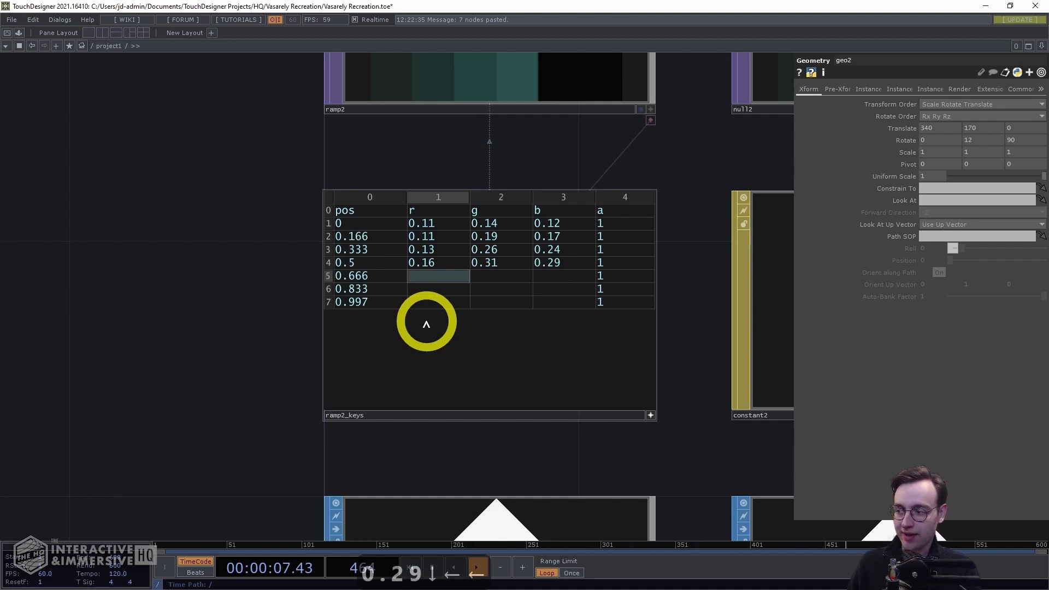
pyautogui.write('0.22')
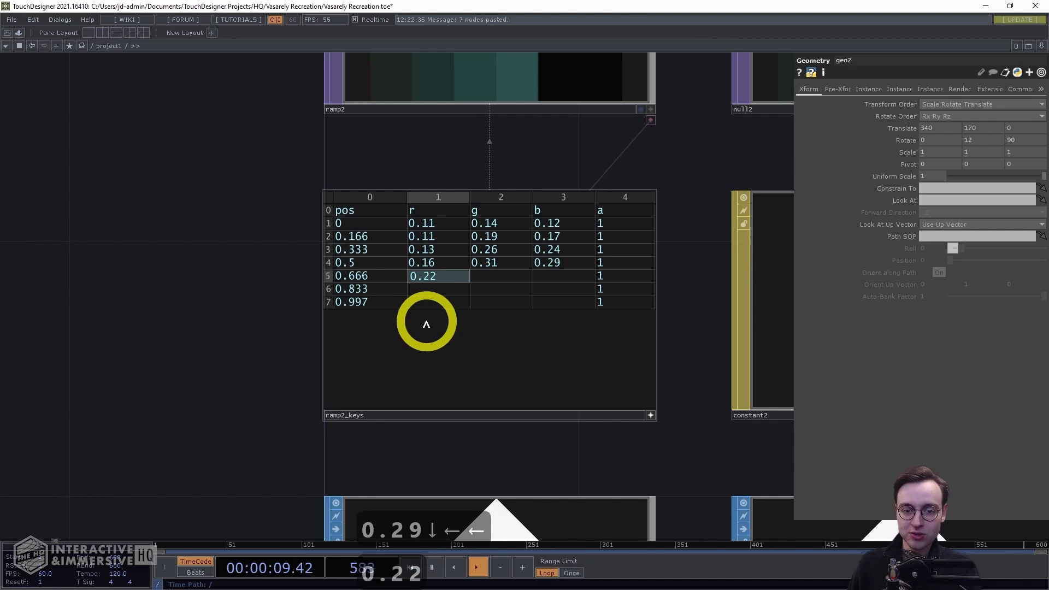
pyautogui.press('Right')
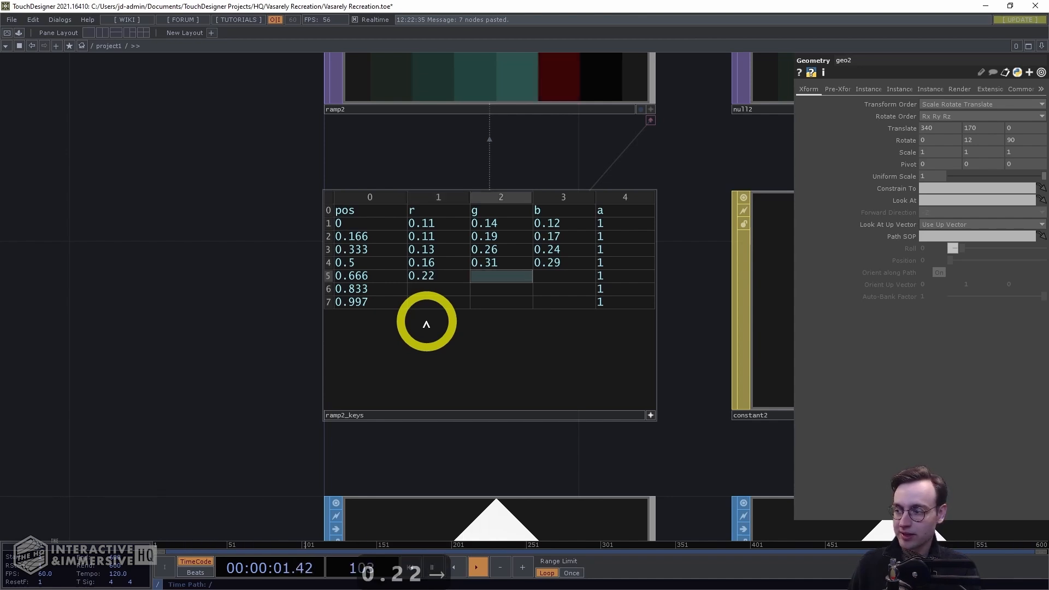
pyautogui.write('0.39')
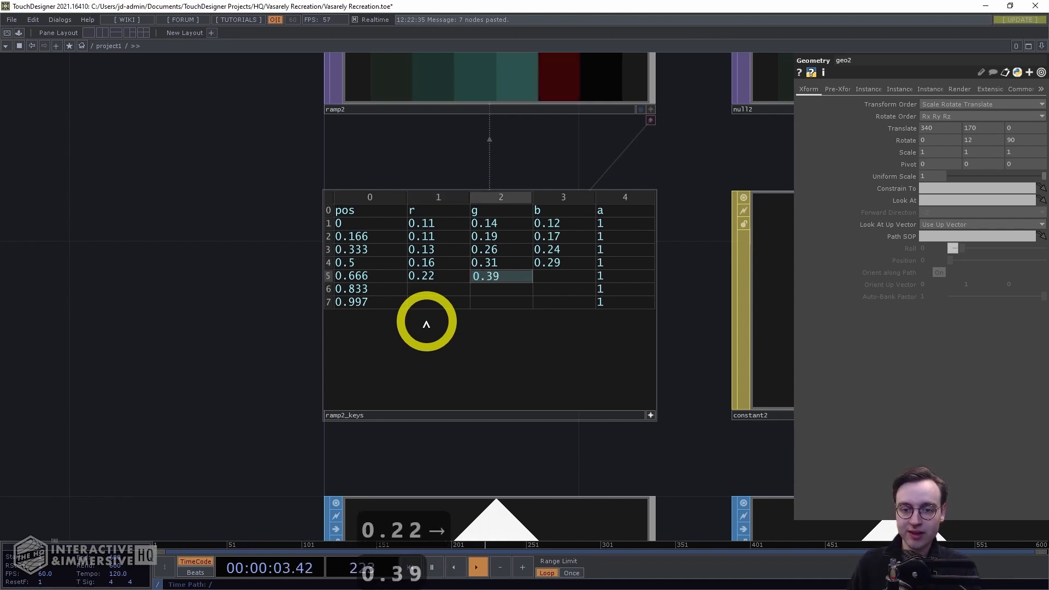
pyautogui.press('Right')
pyautogui.write('0.35')
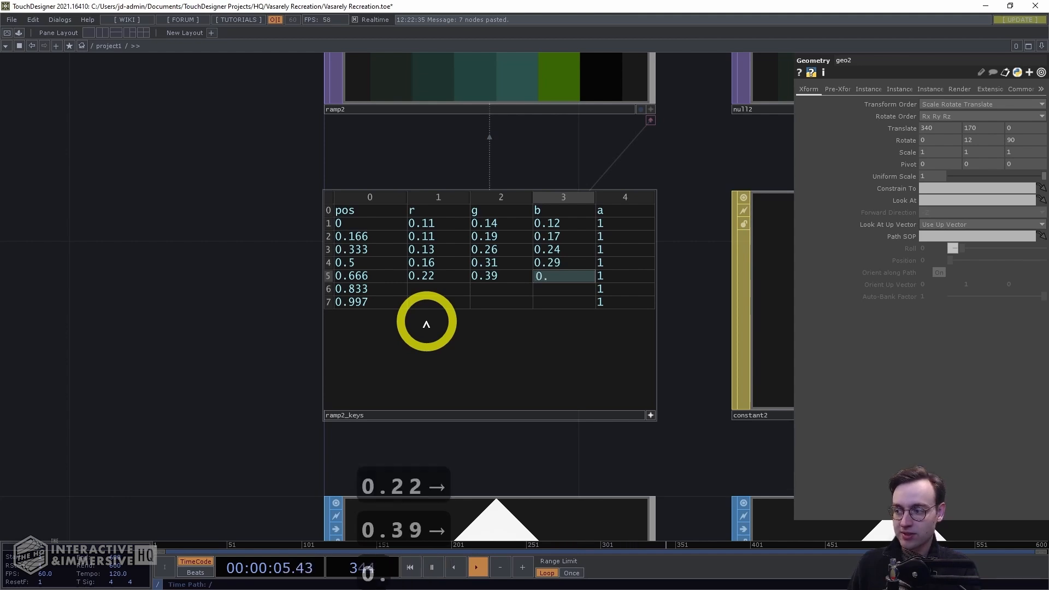
pyautogui.press('Down')
# Enter 0.26, 0.42, 0.38 as the r, g, b values of the sixth ramp2_keys row
pyautogui.press('Left')
pyautogui.press('Left')
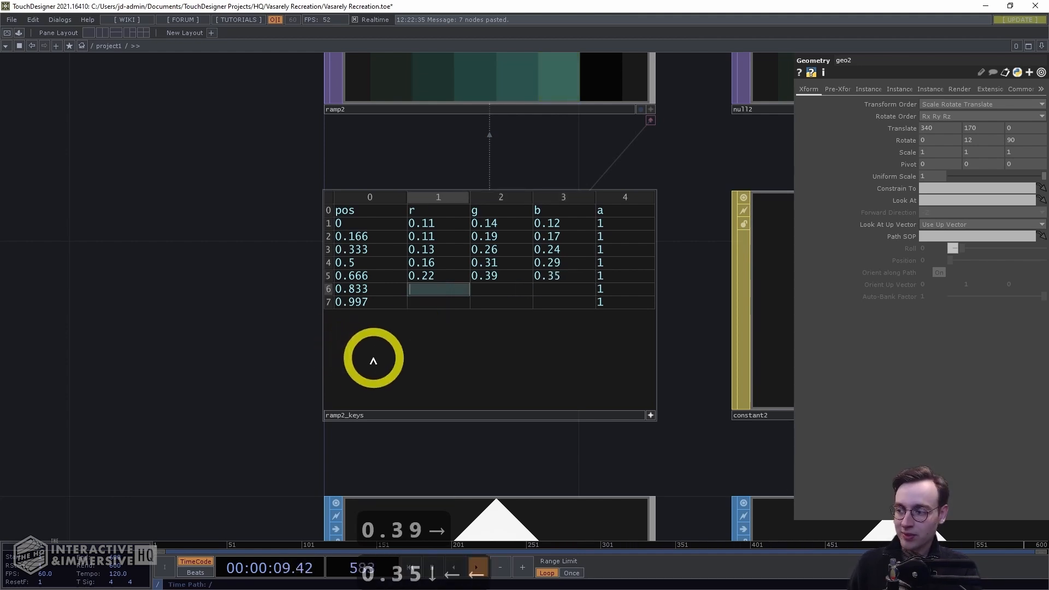
pyautogui.write('0.26')
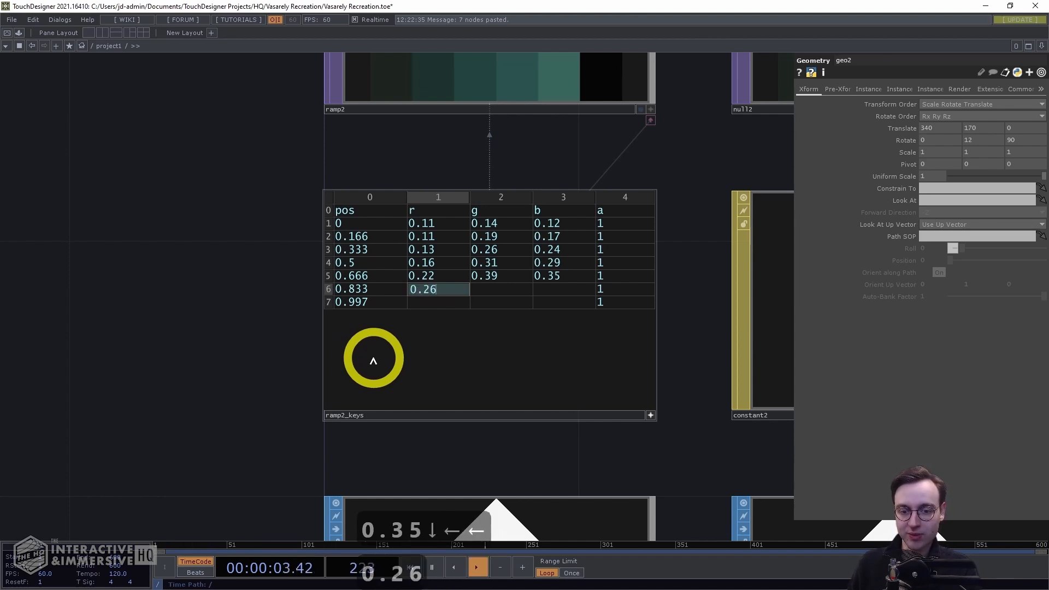
pyautogui.press('Right')
pyautogui.write('0.42')
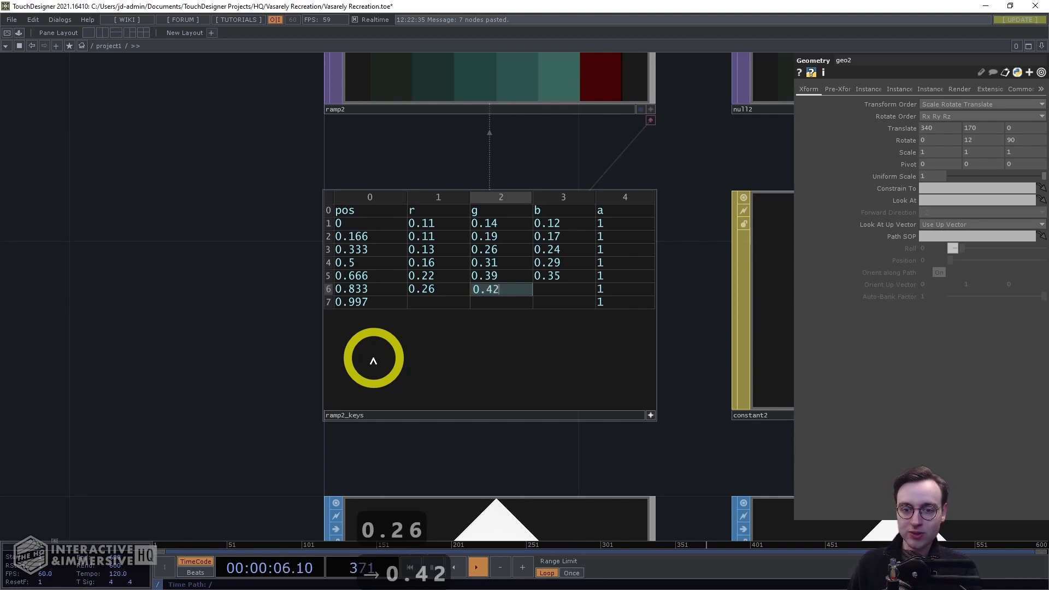
pyautogui.press('Right')
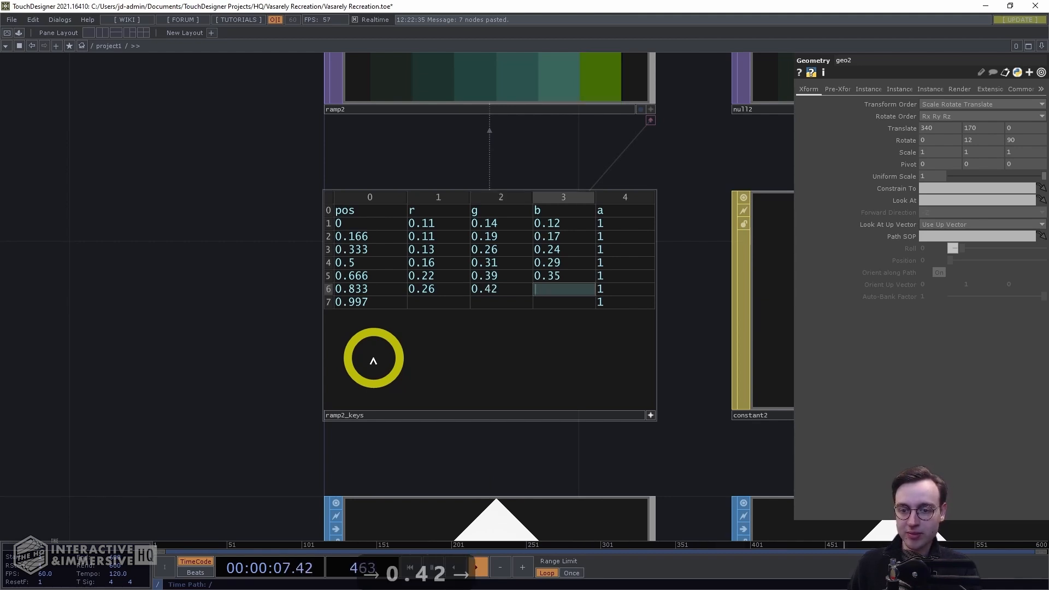
pyautogui.write('0.38')
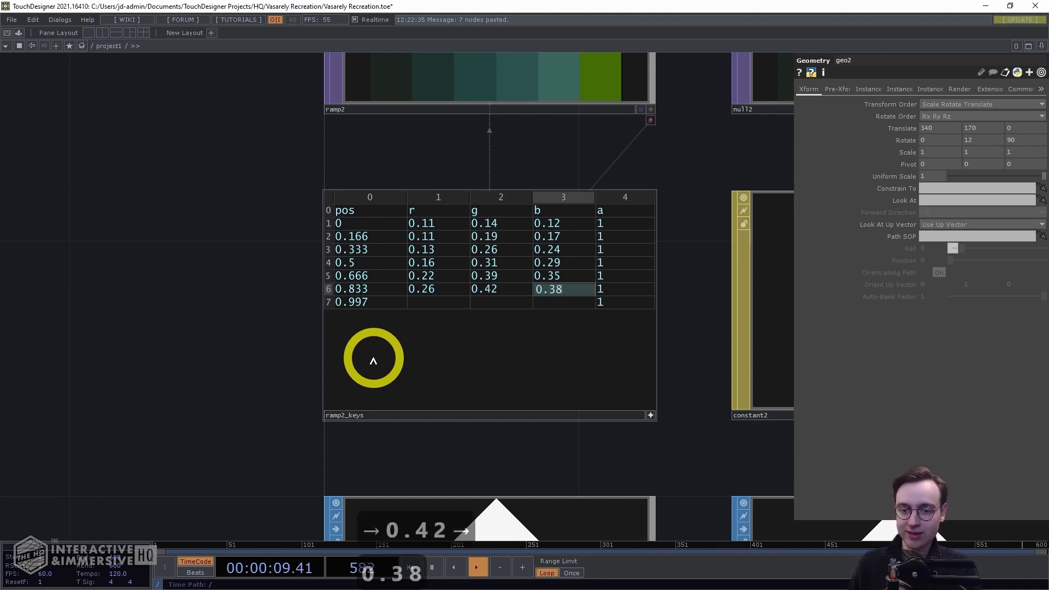
pyautogui.press('Right')
# Enter 0.13, 0.26, 0.24 as the r, g, b values of the last ramp2_keys row
pyautogui.press('Left')
pyautogui.press('Left')
pyautogui.press('Left')
pyautogui.press('Left')
pyautogui.press('Left')
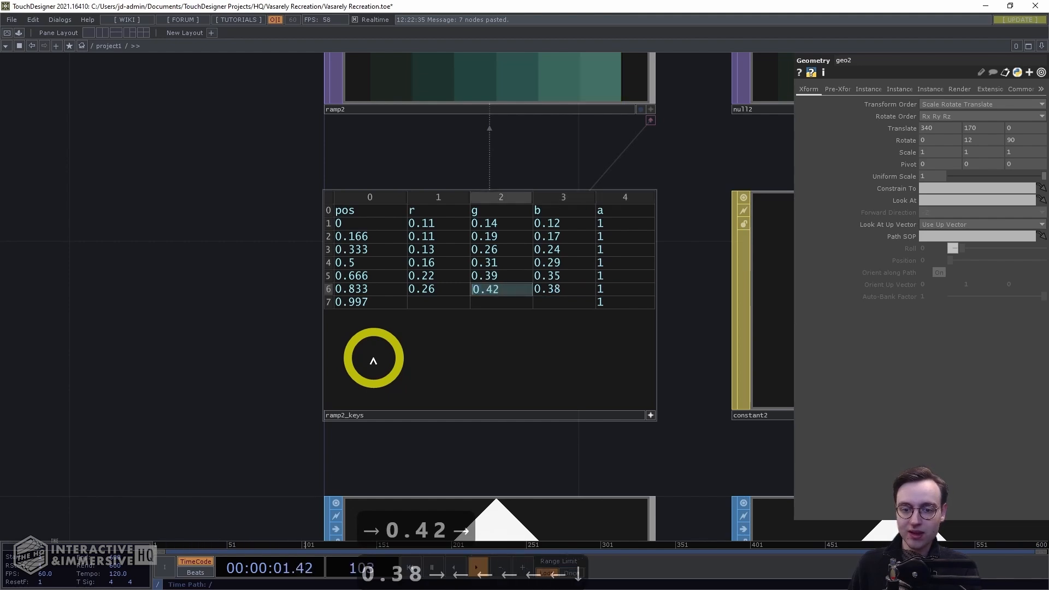
pyautogui.press('Down')
pyautogui.press('Left')
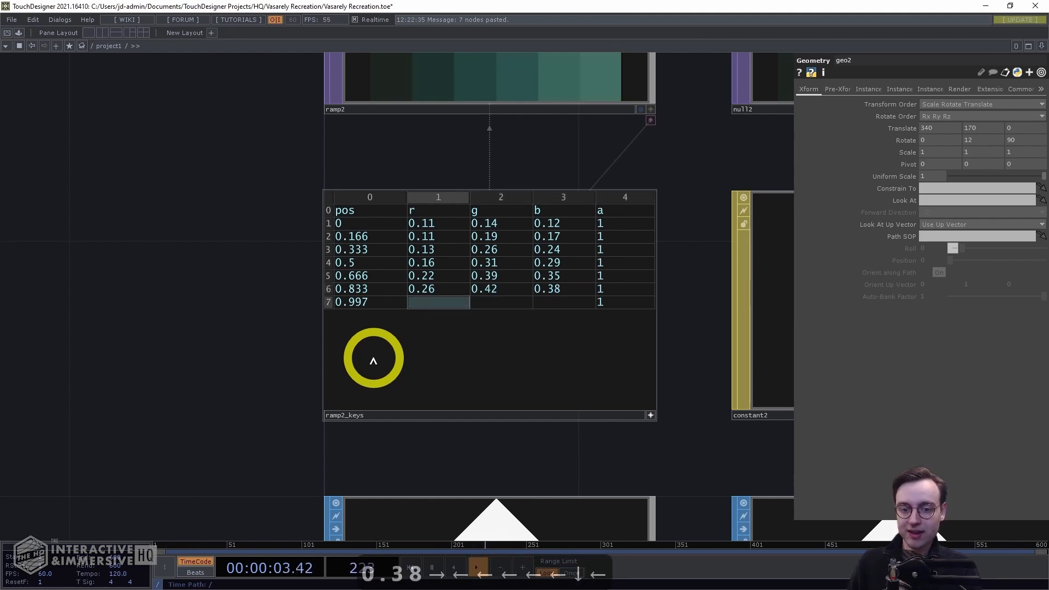
pyautogui.write('0.13')
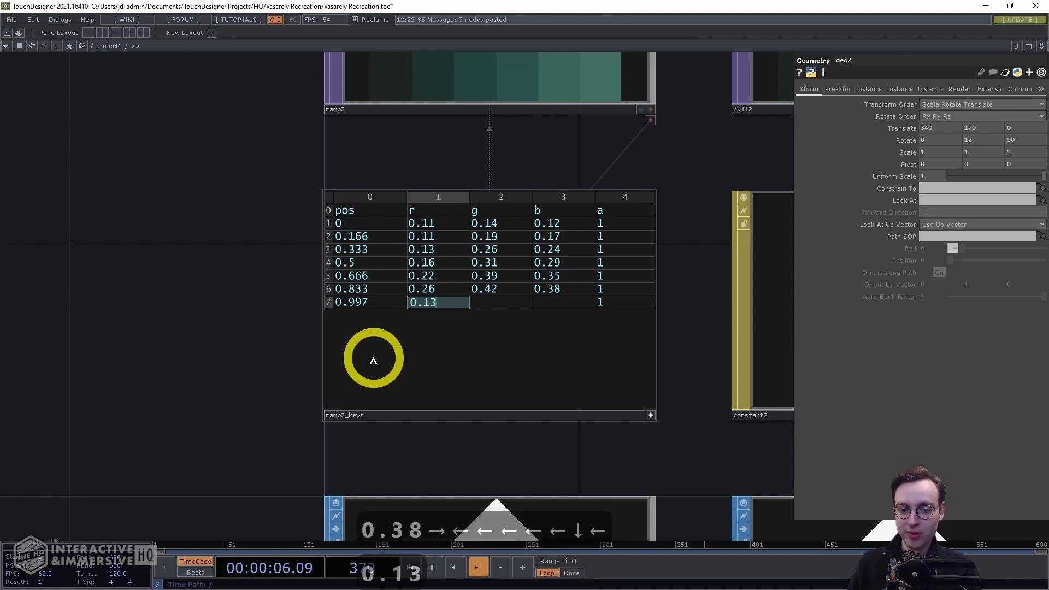
pyautogui.press('Right')
pyautogui.write('0.26')
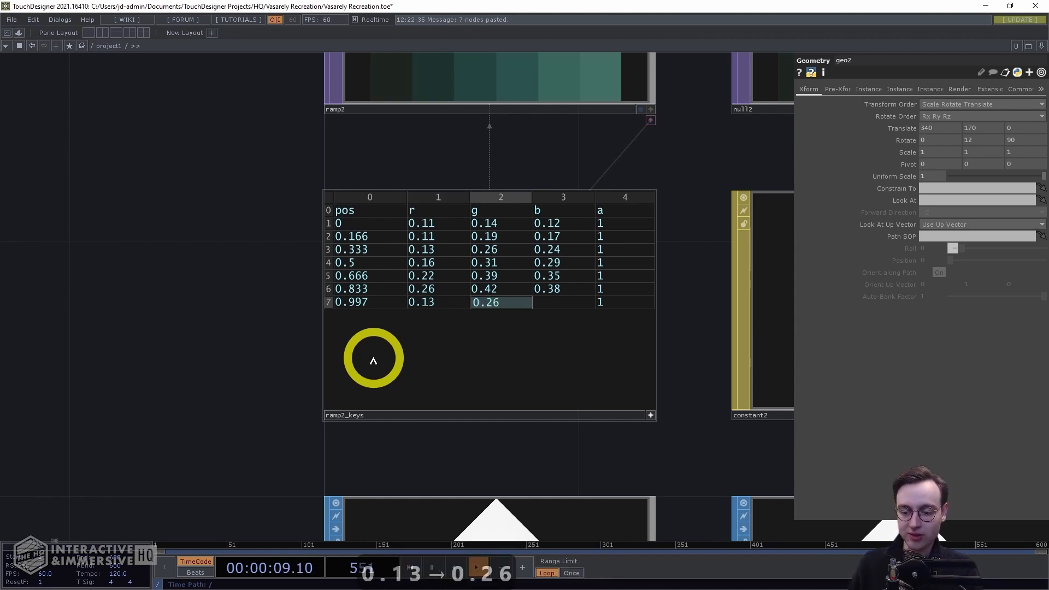
pyautogui.press('Right')
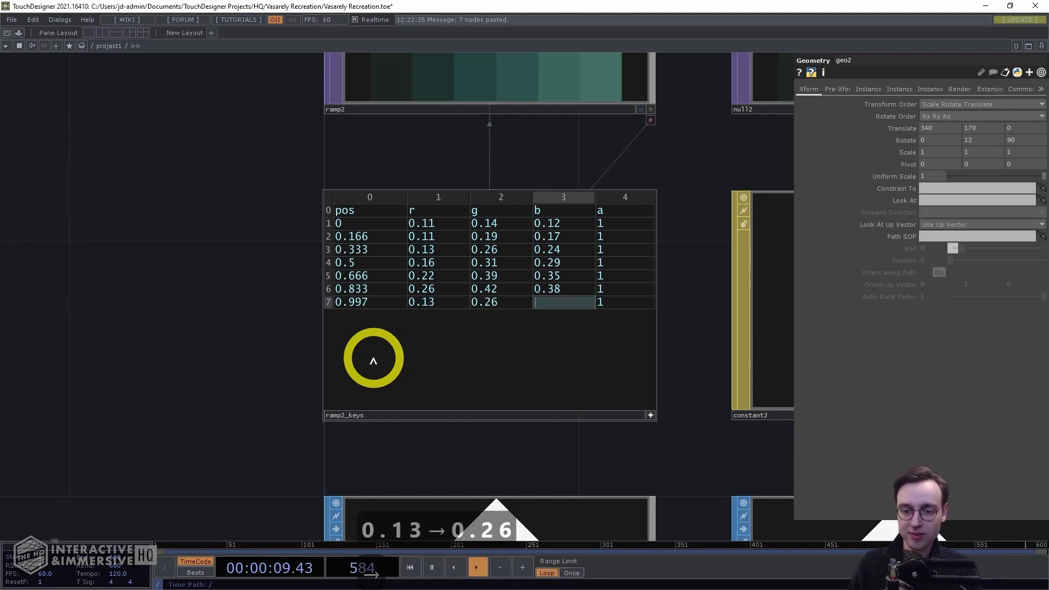
pyautogui.write('0.24')
pyautogui.click(252, 179)
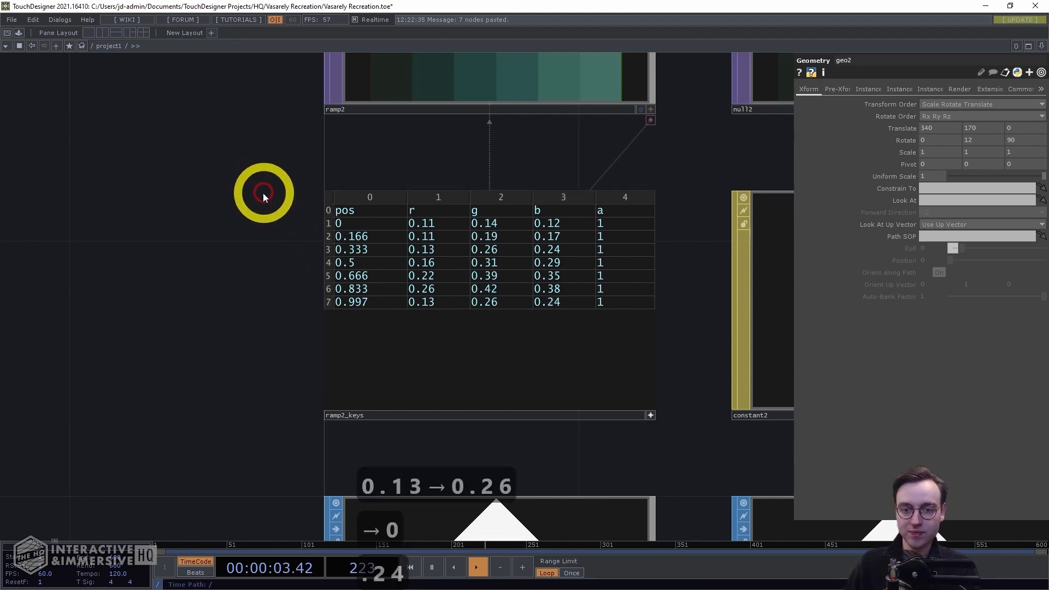
# Inspect the ramp2 and geo2 nodes and the render1 output showing both stepped-colour shapes
pyautogui.scroll(-3, 265, 194)
pyautogui.moveTo(198, 168); pyautogui.dragTo(180, 289)
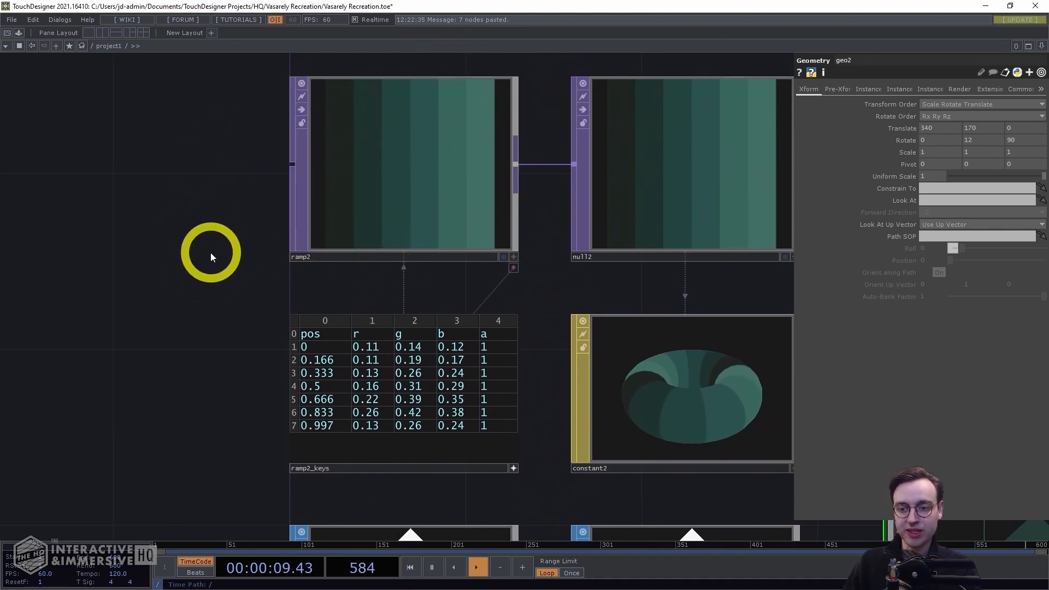
pyautogui.scroll(-2, 210, 249)
pyautogui.moveTo(718, 245); pyautogui.dragTo(573, 222)
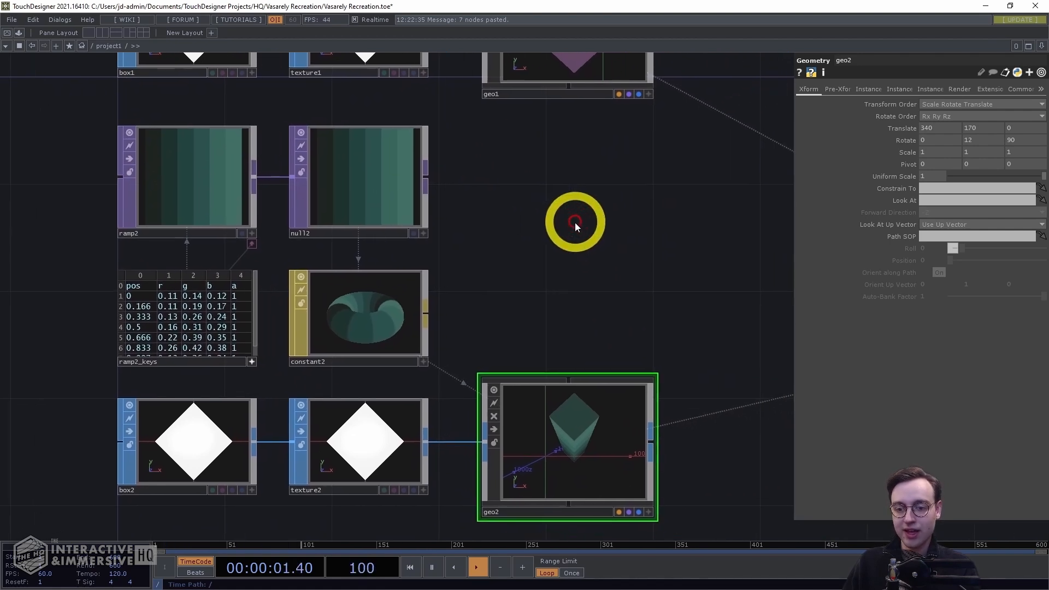
pyautogui.scroll(-2, 573, 222)
pyautogui.scroll(-1, 536, 247)
pyautogui.moveTo(616, 251); pyautogui.dragTo(350, 261)
pyautogui.moveTo(438, 262); pyautogui.dragTo(342, 272)
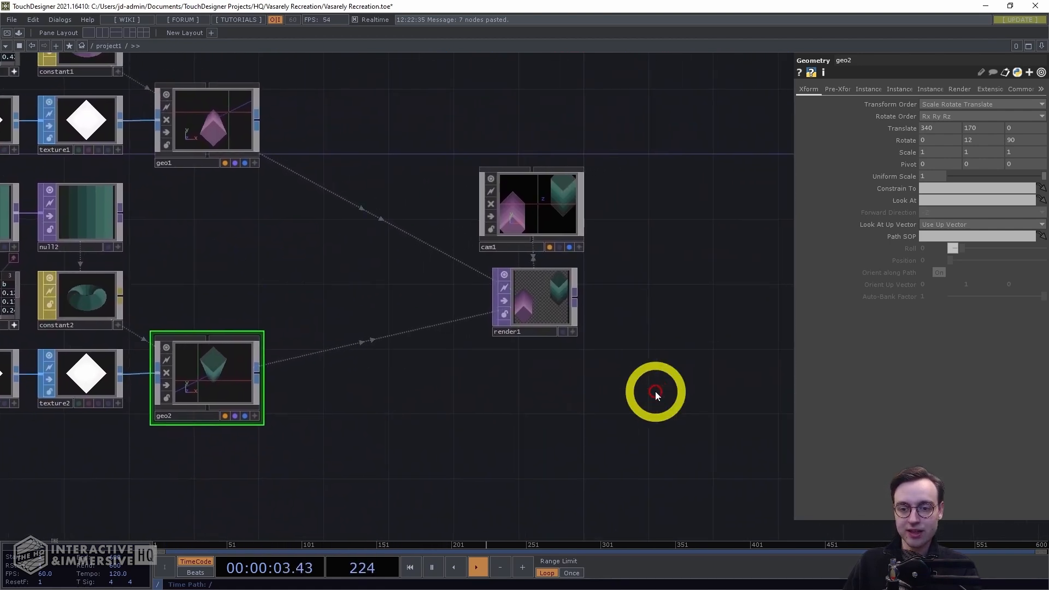
pyautogui.scroll(1, 615, 363)
pyautogui.scroll(2, 614, 363)
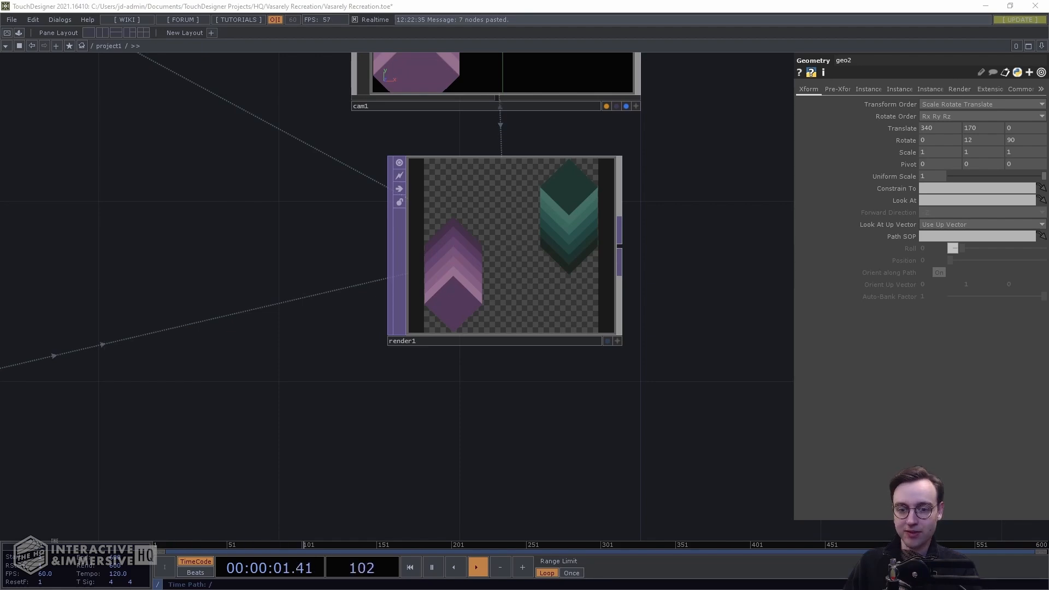
pyautogui.moveTo(611, 378); pyautogui.dragTo(470, 421, button='middle')
pyautogui.moveTo(519, 414); pyautogui.dragTo(708, 311)
pyautogui.moveTo(708, 311); pyautogui.dragTo(616, 359, button='middle')
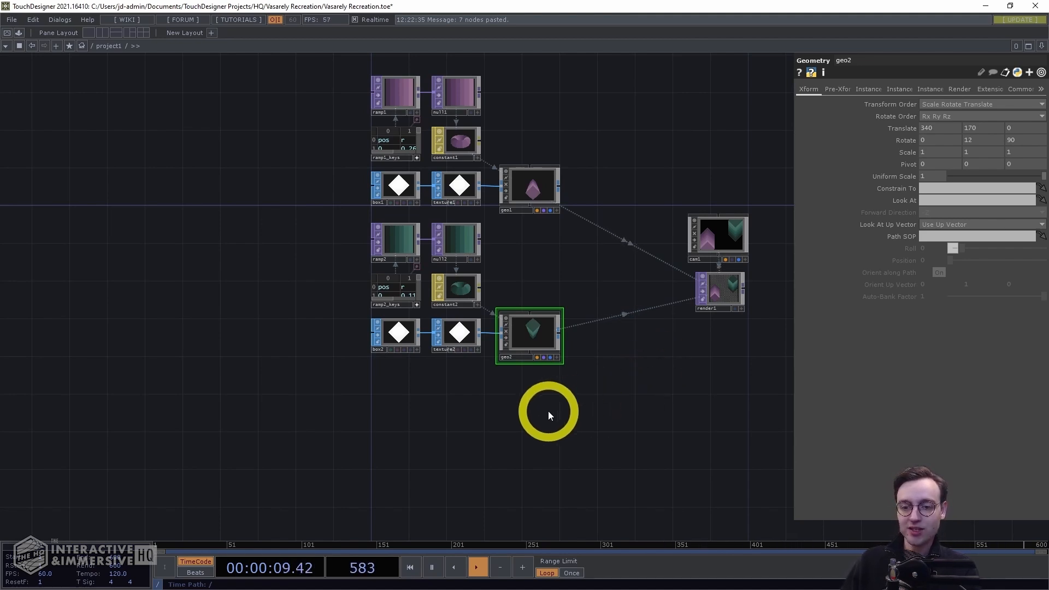
# Add a Tube SOP in empty space below the existing networks
pyautogui.moveTo(548, 406); pyautogui.dragTo(560, 293)
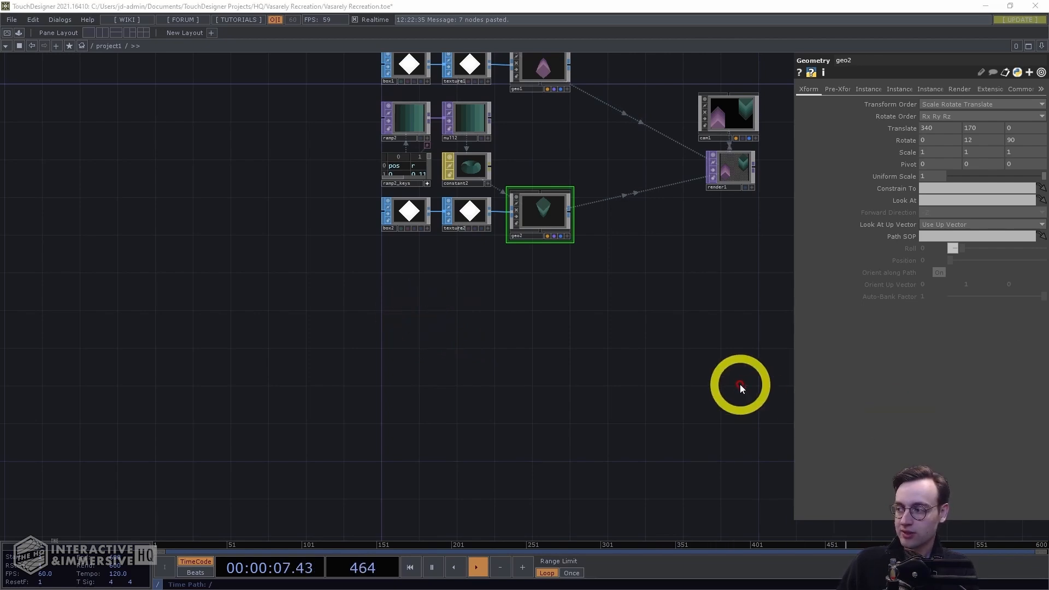
pyautogui.press('Tab')
pyautogui.press('Tab')
pyautogui.press('Tab')
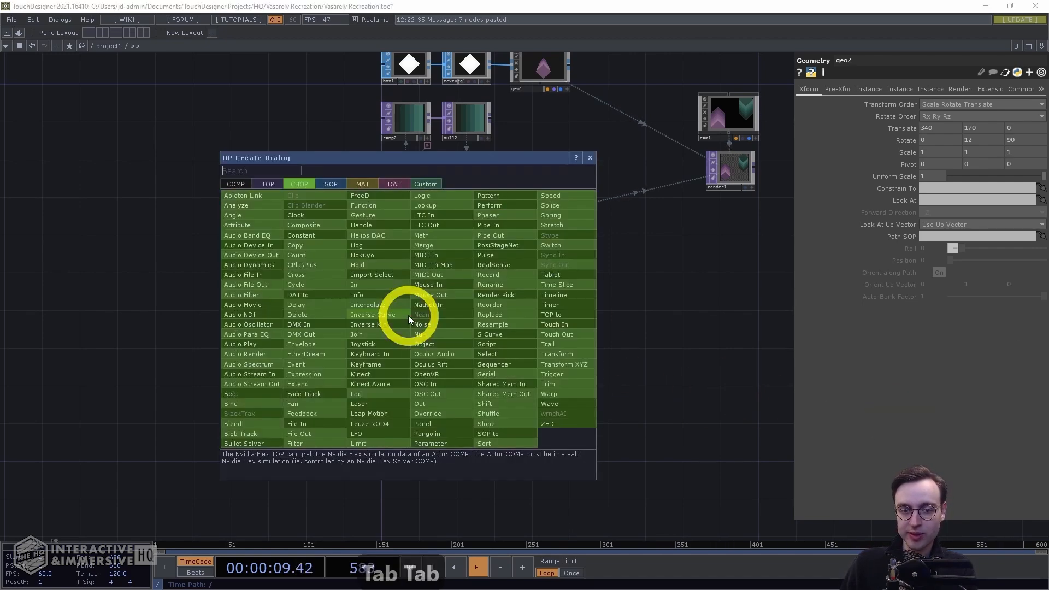
pyautogui.write('tube')
pyautogui.press('Return')
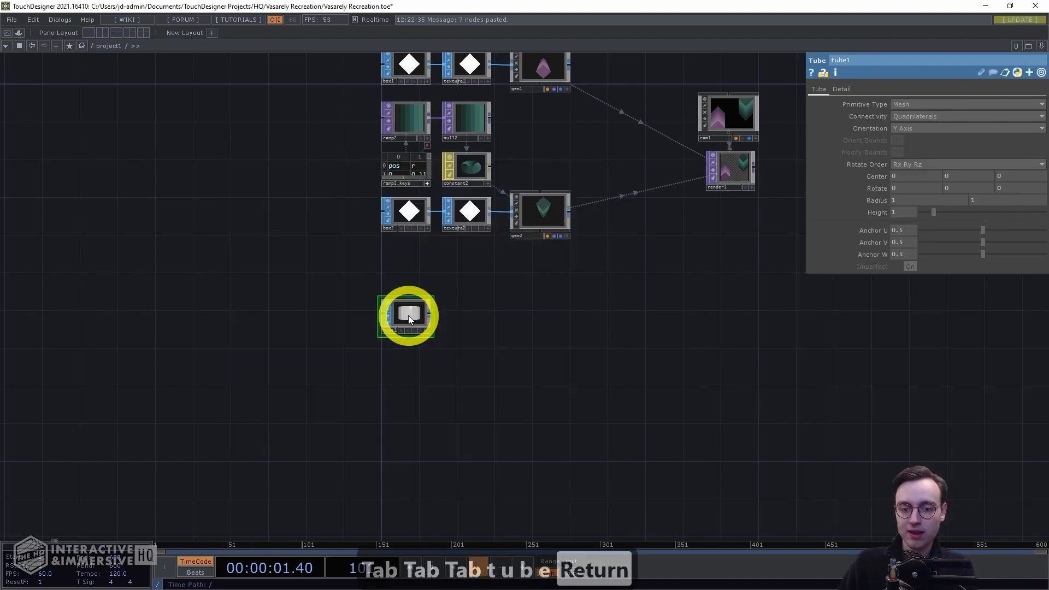
# Set the tube's orientation to Z Axis
pyautogui.click(407, 312)
pyautogui.scroll(5, 479, 327)
pyautogui.moveTo(649, 257); pyautogui.dragTo(648, 263)
pyautogui.scroll(-1, 649, 264)
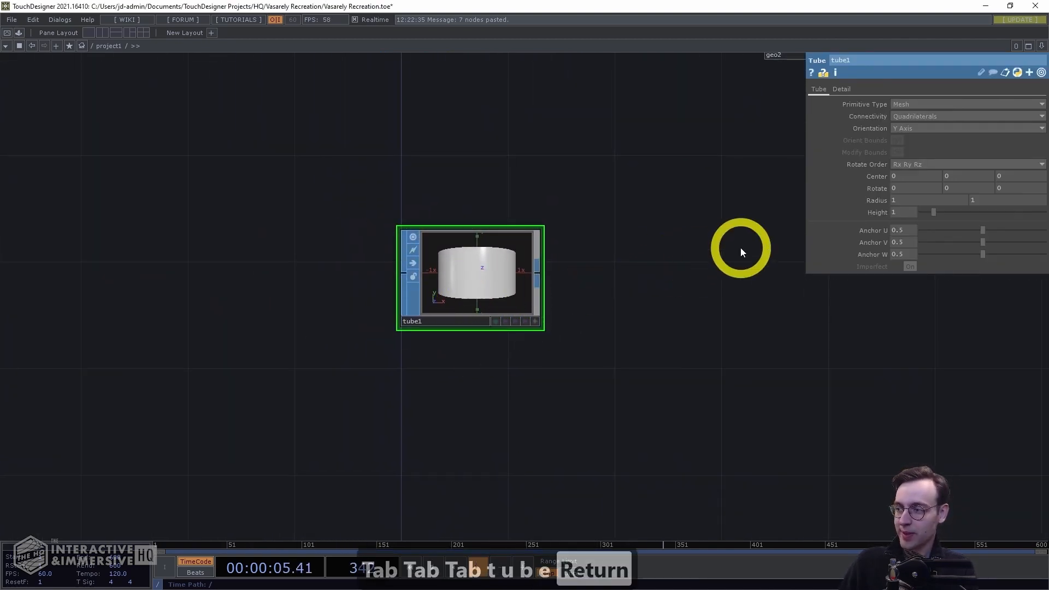
pyautogui.click(923, 128)
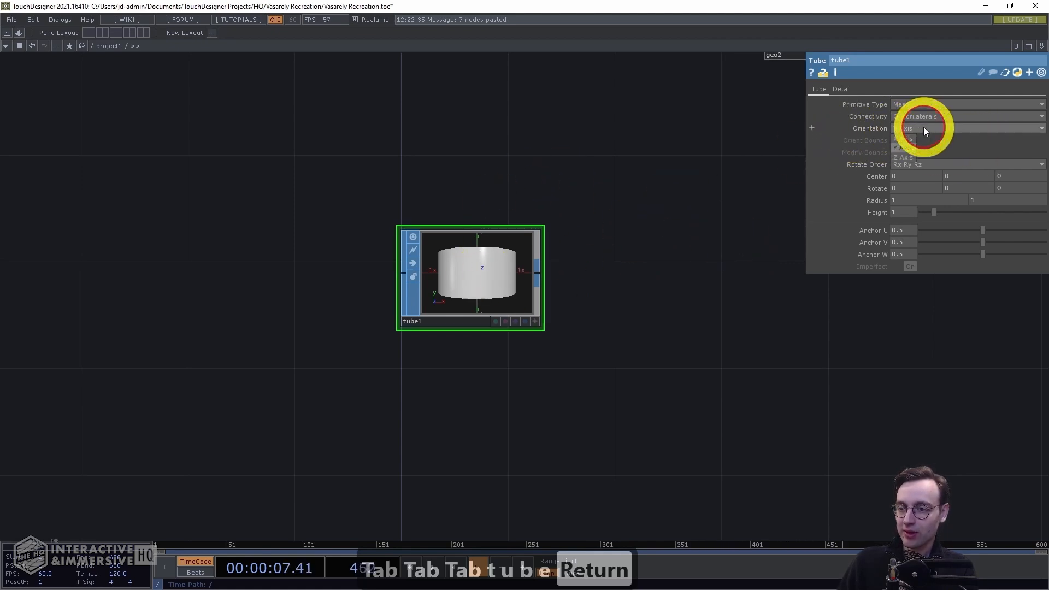
pyautogui.click(909, 157)
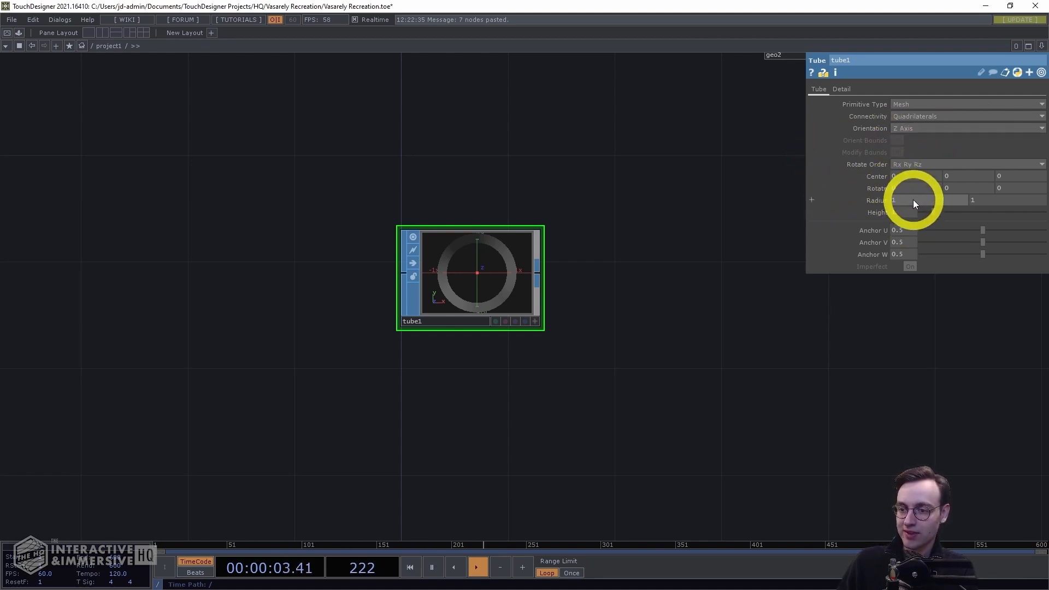
# Set both tube radius values to 170 and the height to 1680
pyautogui.write('170')
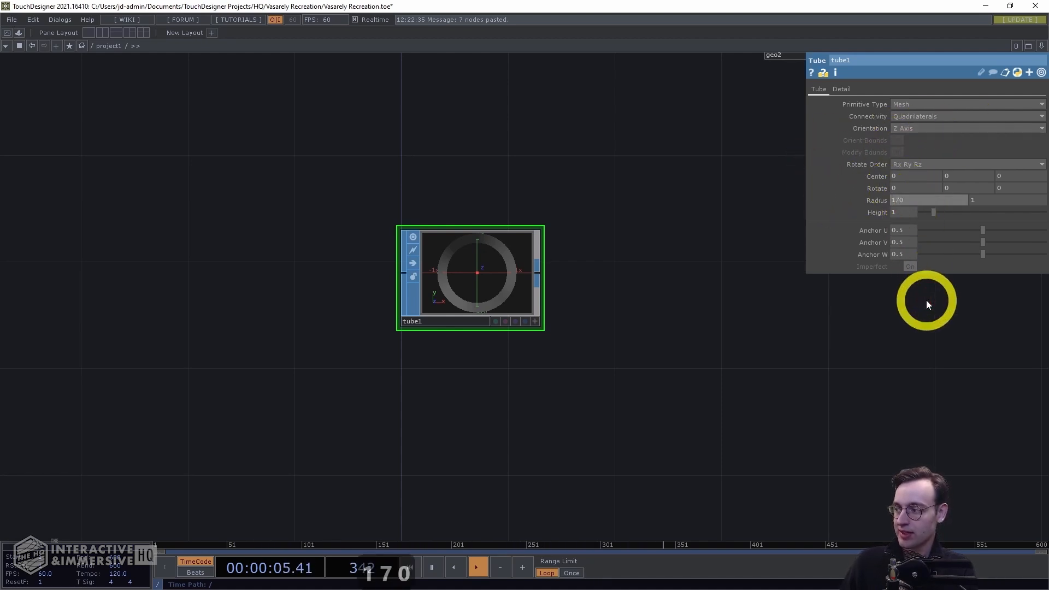
pyautogui.press('Tab')
pyautogui.write('170')
pyautogui.press('Return')
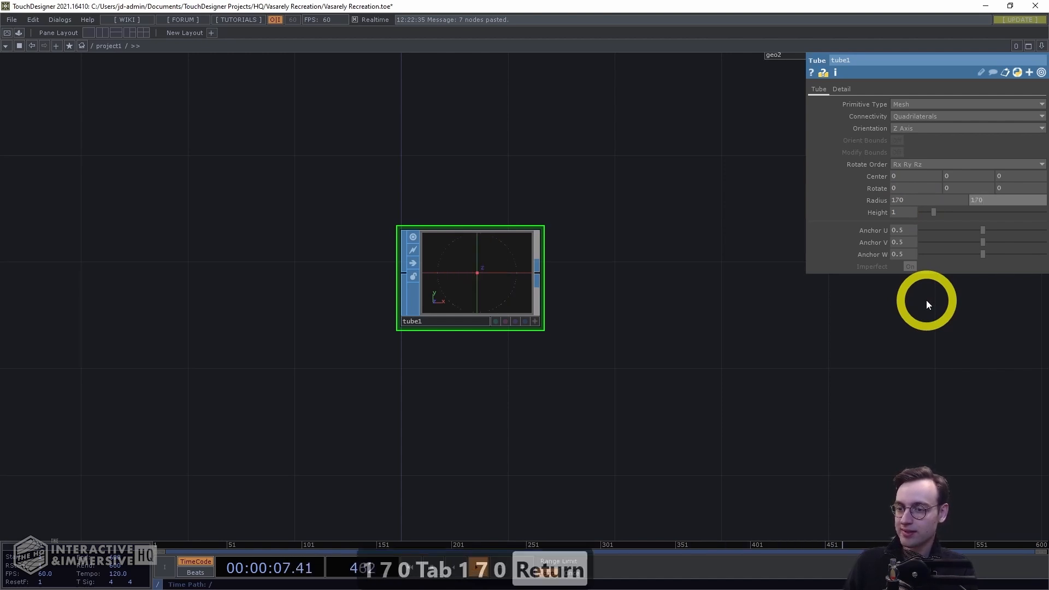
pyautogui.click(905, 213)
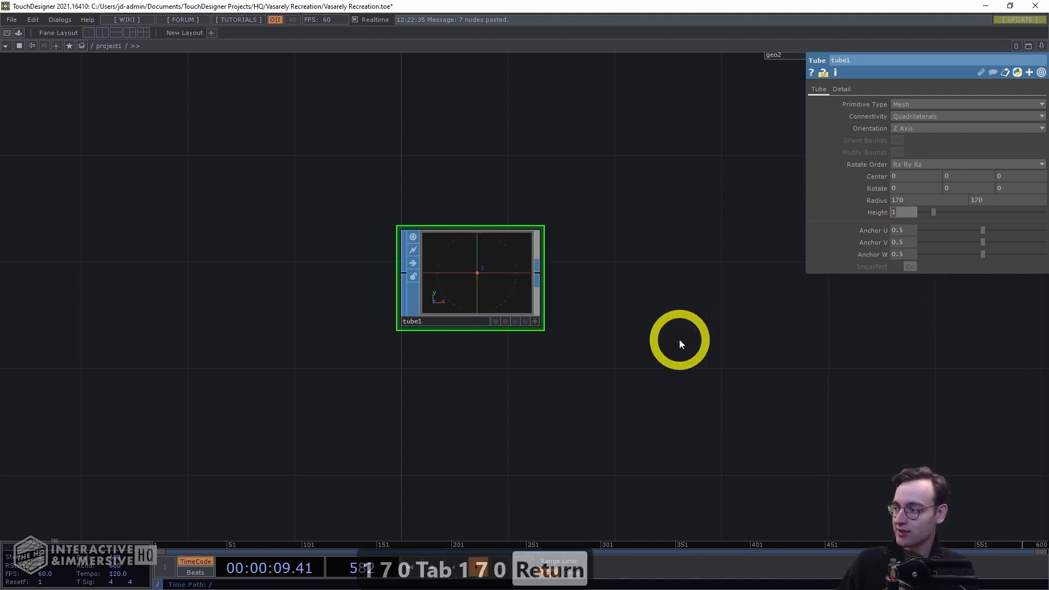
pyautogui.write('1680')
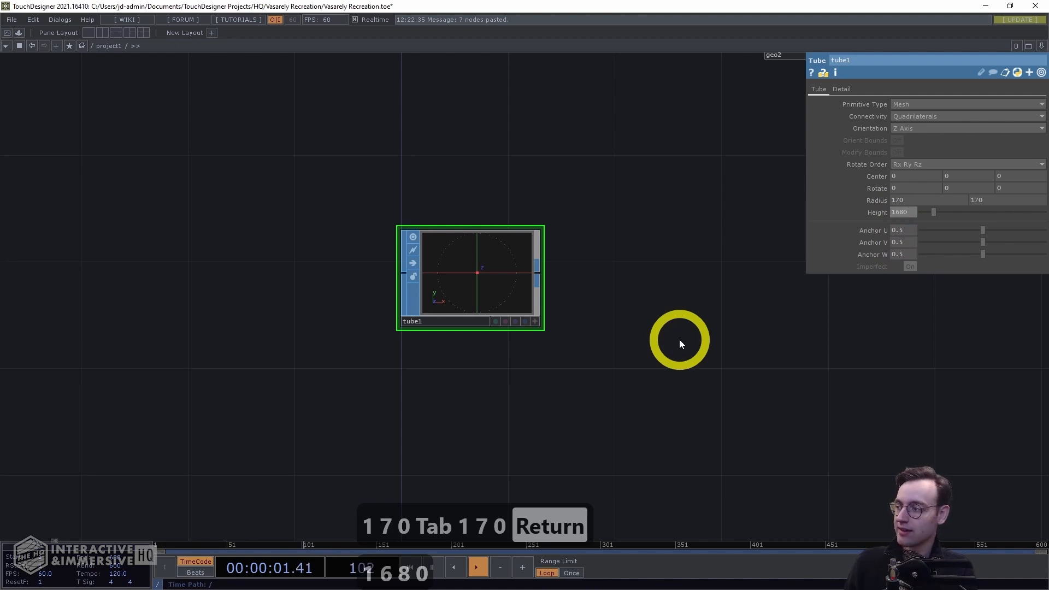
# Turn on the tube's end caps and set its columns to 80
pyautogui.press('Return')
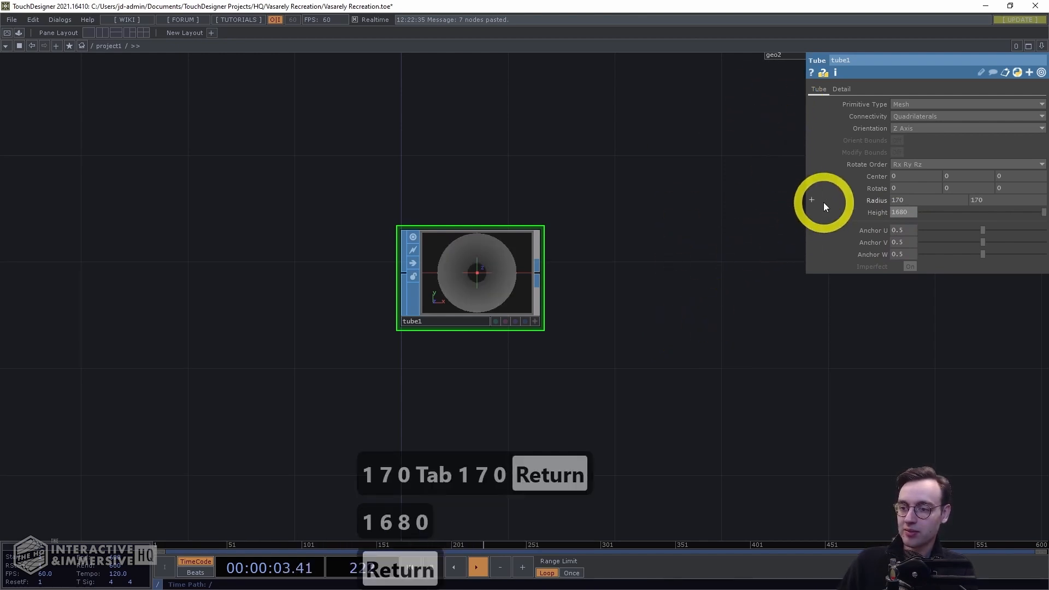
pyautogui.click(844, 90)
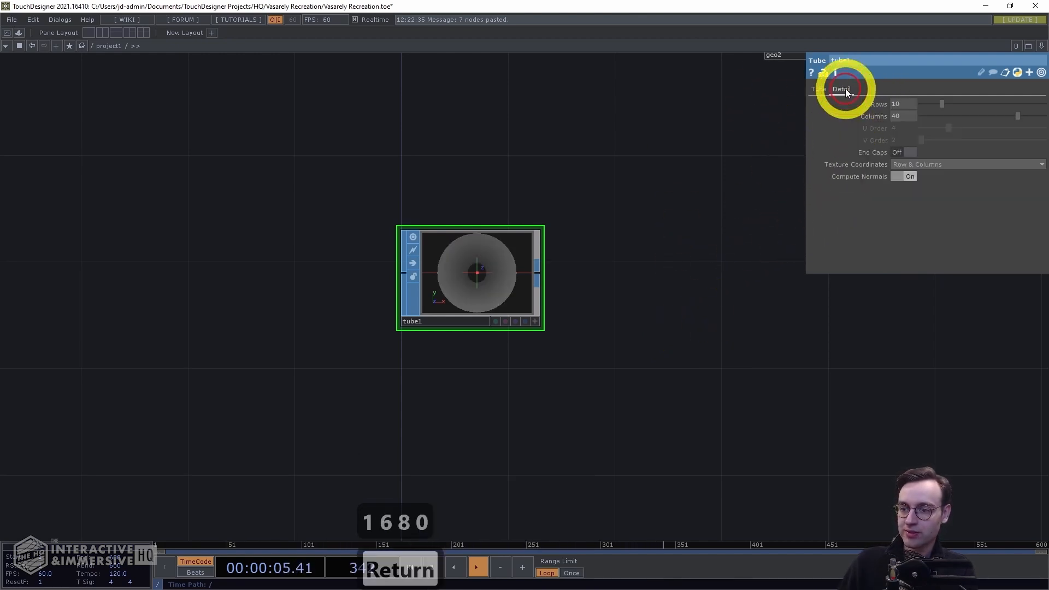
pyautogui.click(902, 151)
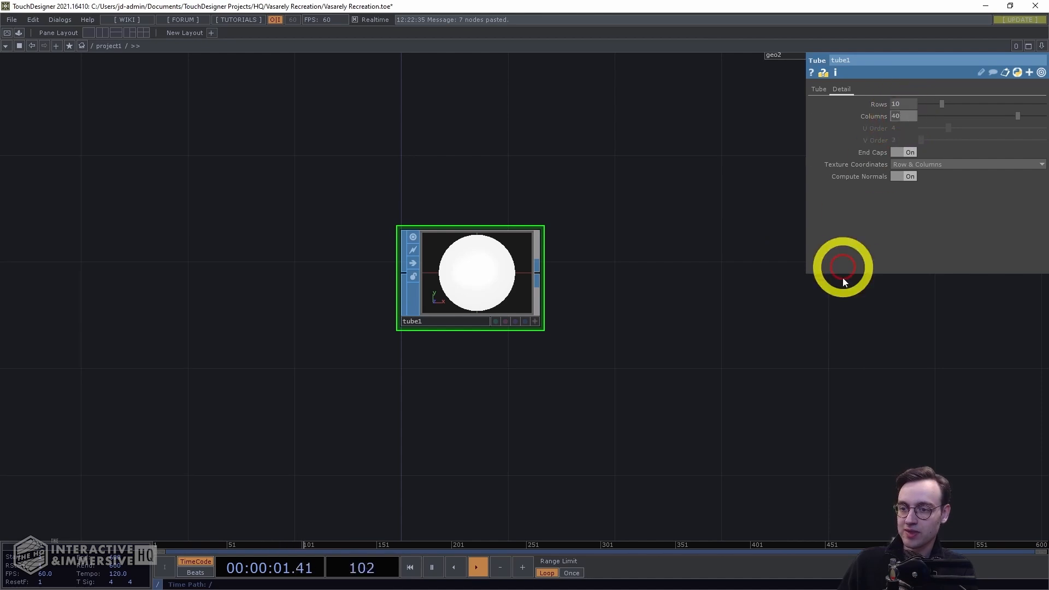
pyautogui.write('80')
pyautogui.press('Return')
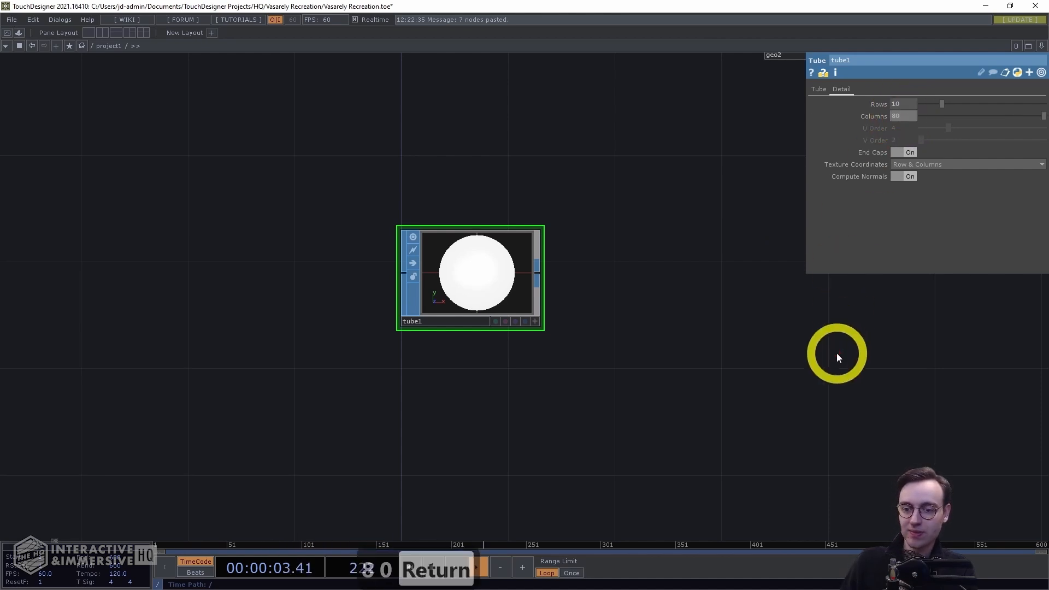
# Append a Texture SOP after the tube
pyautogui.scroll(-3, 749, 319)
pyautogui.moveTo(740, 312); pyautogui.dragTo(670, 277)
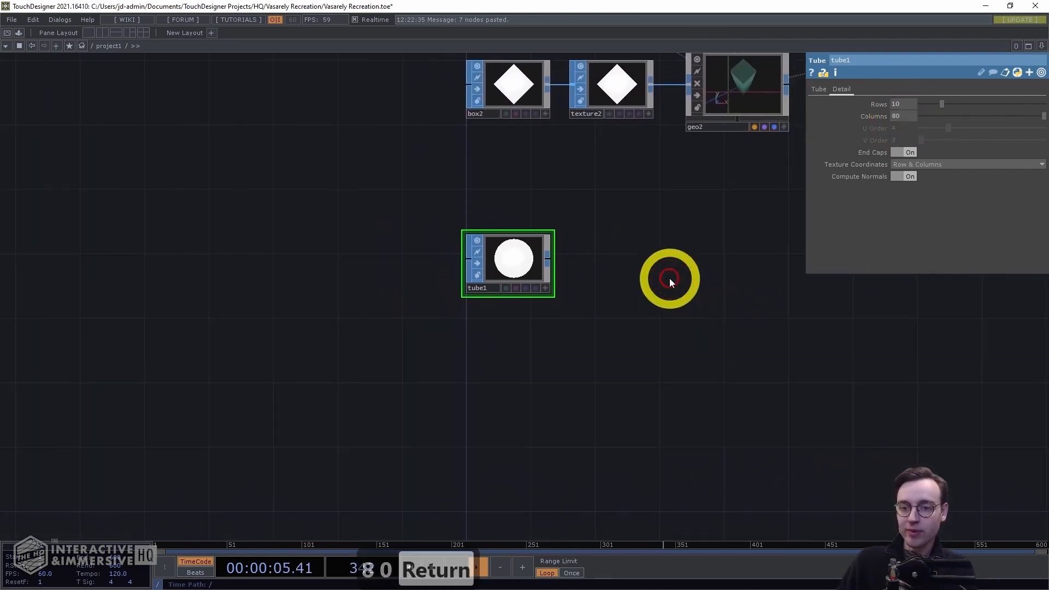
pyautogui.rightClick(547, 256)
pyautogui.write('text')
pyautogui.click(566, 341)
pyautogui.click(613, 263)
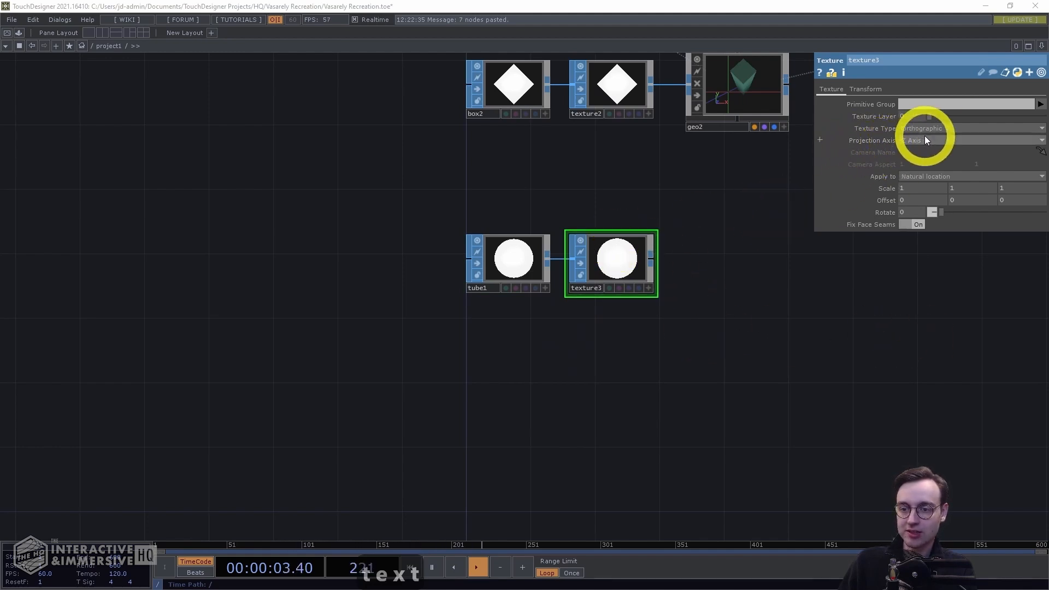
# Set texture3's projection axis to X Axis
pyautogui.click(912, 141)
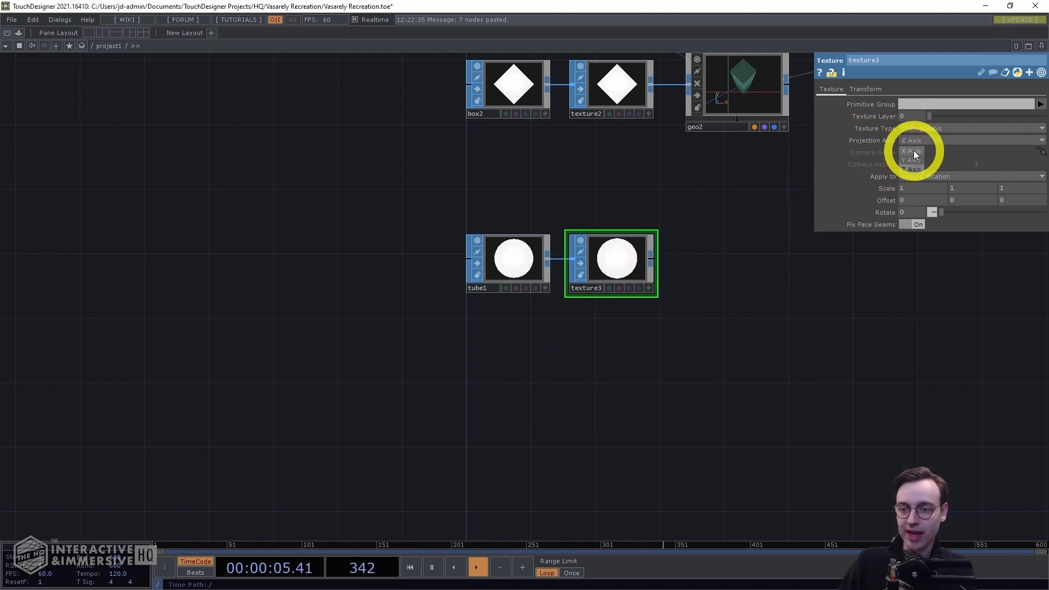
pyautogui.click(915, 153)
# Check the projection axis setting of the box network's texture2 node
pyautogui.scroll(-3, 737, 304)
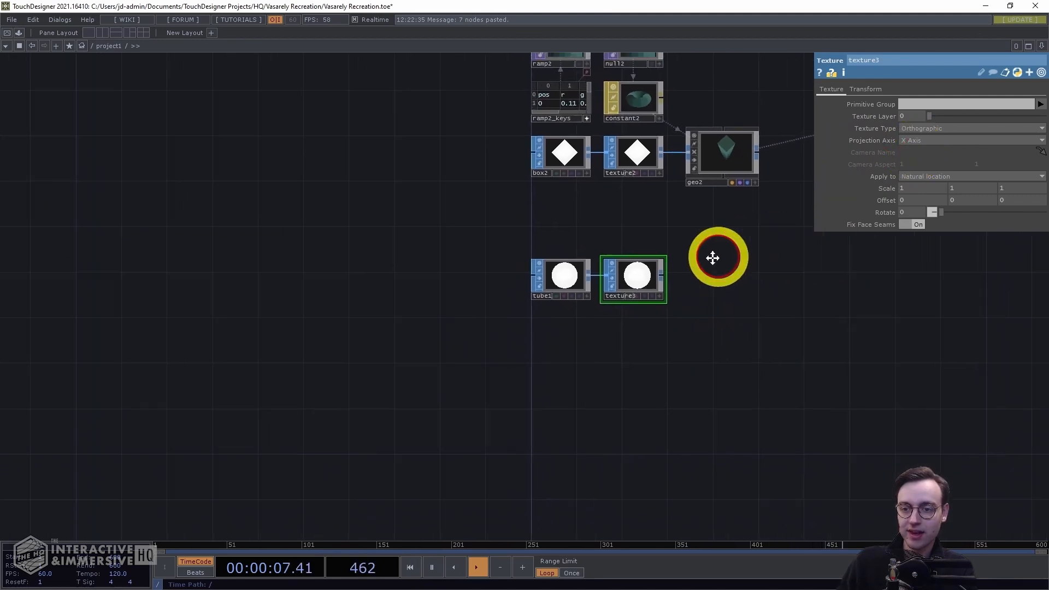
pyautogui.scroll(5, 677, 262)
pyautogui.moveTo(667, 199); pyautogui.dragTo(483, 384)
pyautogui.scroll(-3, 687, 398)
pyautogui.scroll(-3, 592, 392)
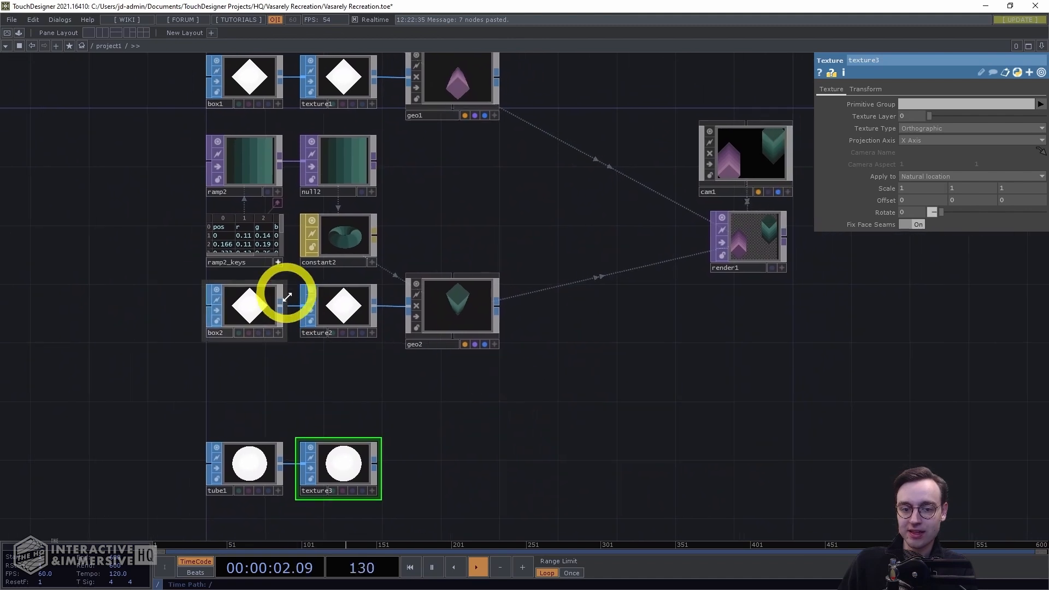
pyautogui.click(336, 307)
pyautogui.click(918, 140)
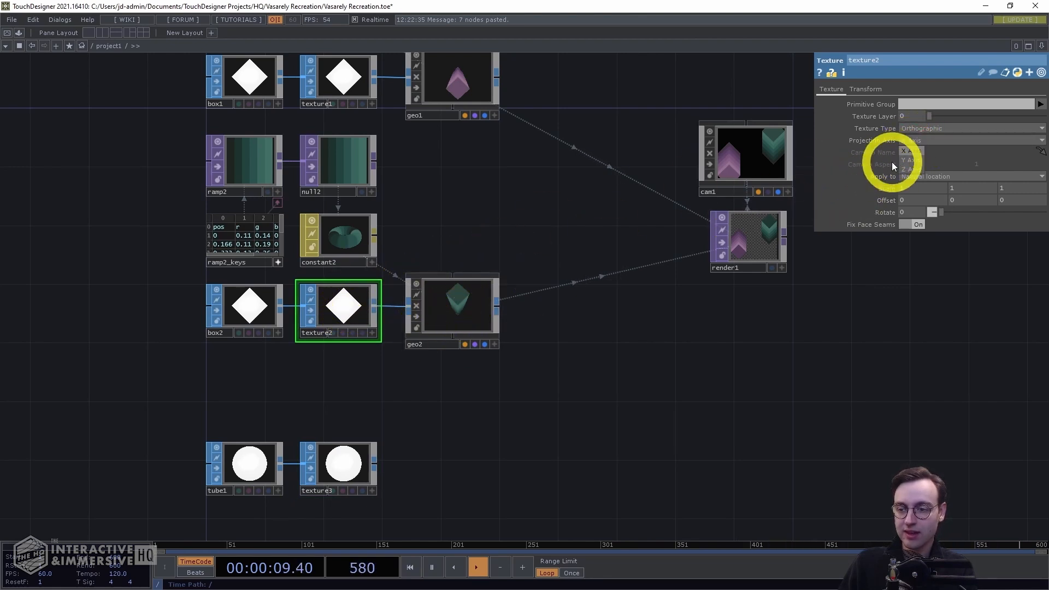
pyautogui.click(916, 169)
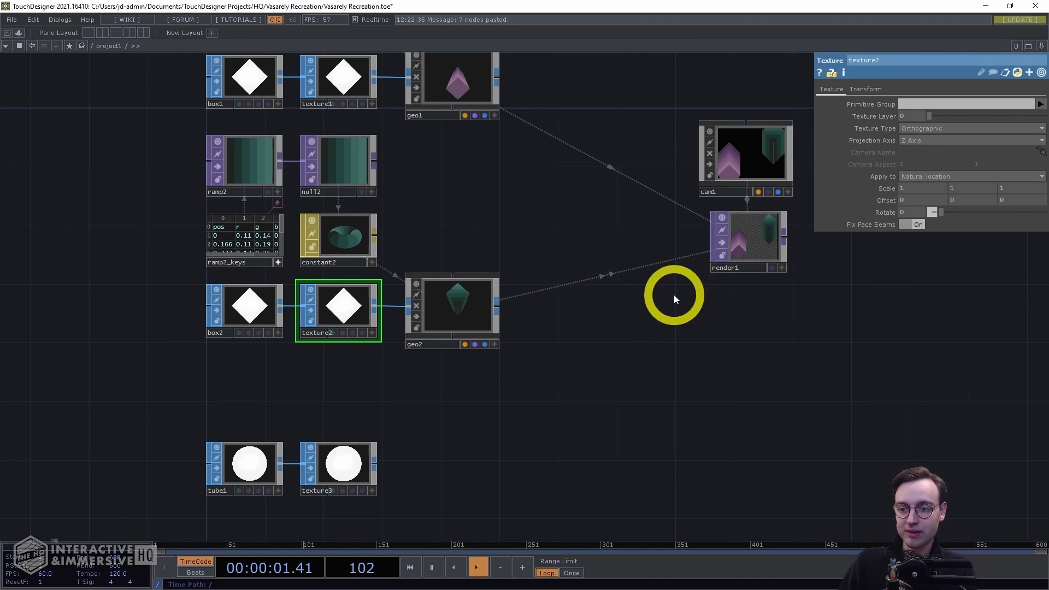
# Change texture2's projection axis to X Axis
pyautogui.scroll(3, 710, 316)
pyautogui.moveTo(742, 306); pyautogui.dragTo(555, 420)
pyautogui.scroll(3, 643, 384)
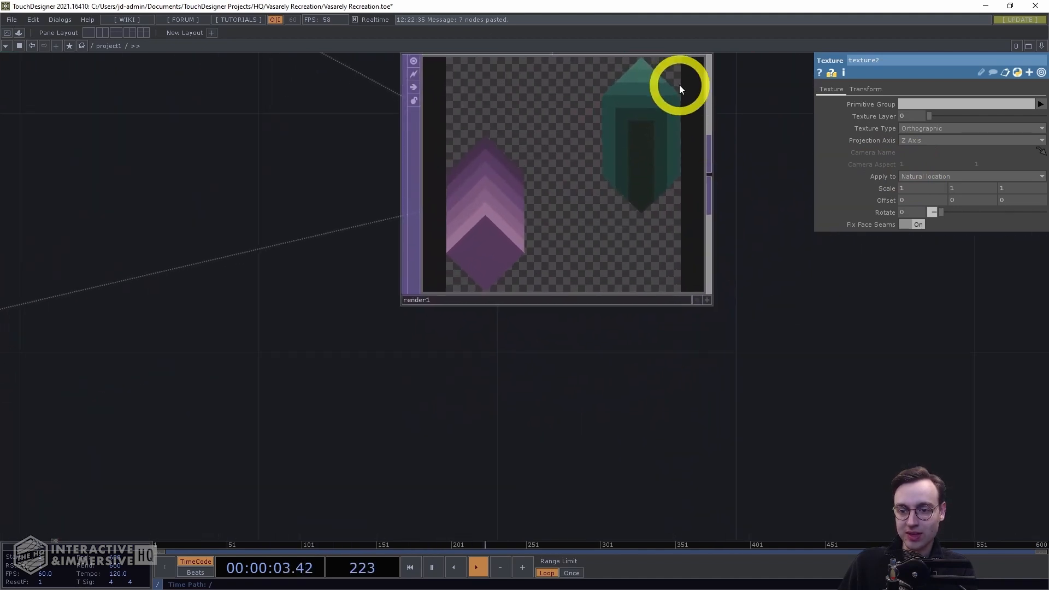
pyautogui.click(948, 136)
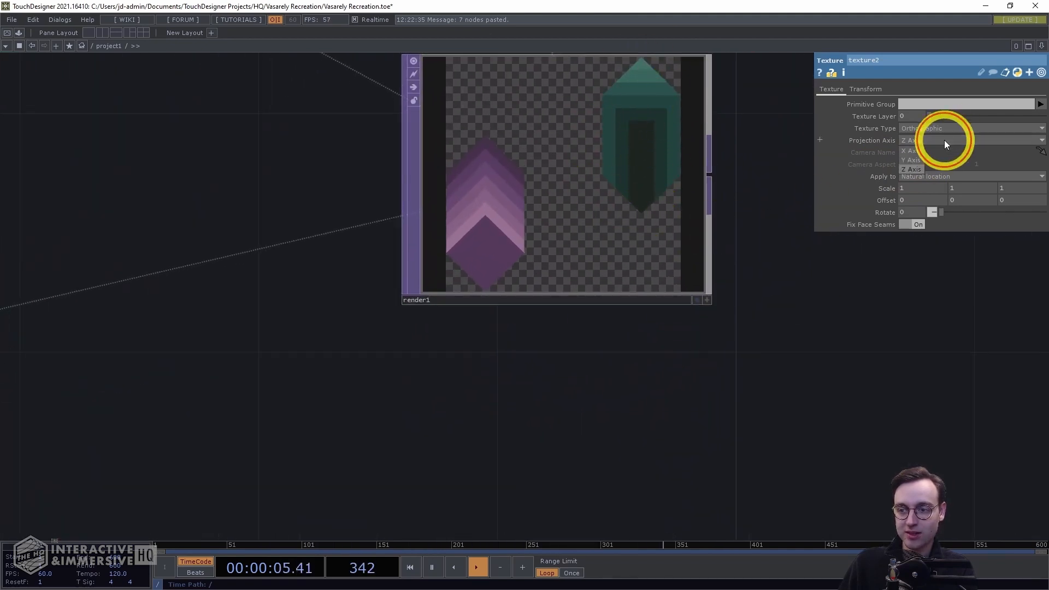
pyautogui.click(906, 152)
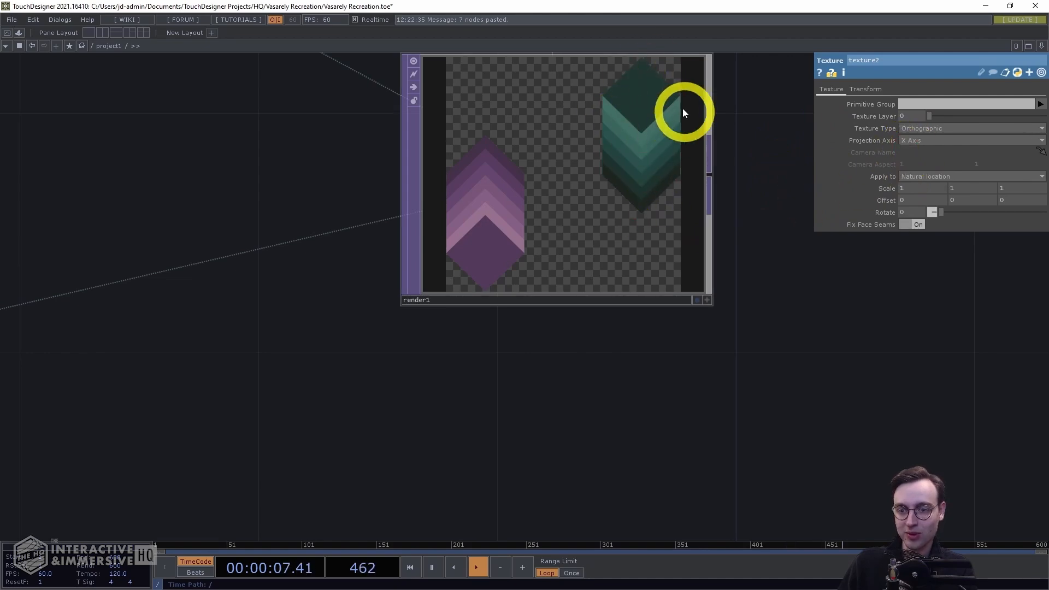
# Append a Geometry COMP after texture3
pyautogui.scroll(-2, 702, 358)
pyautogui.scroll(-4, 622, 400)
pyautogui.moveTo(622, 399); pyautogui.dragTo(704, 170)
pyautogui.scroll(-2, 646, 222)
pyautogui.moveTo(628, 232); pyautogui.dragTo(576, 263)
pyautogui.scroll(3, 552, 265)
pyautogui.click(433, 304)
pyautogui.click(502, 301)
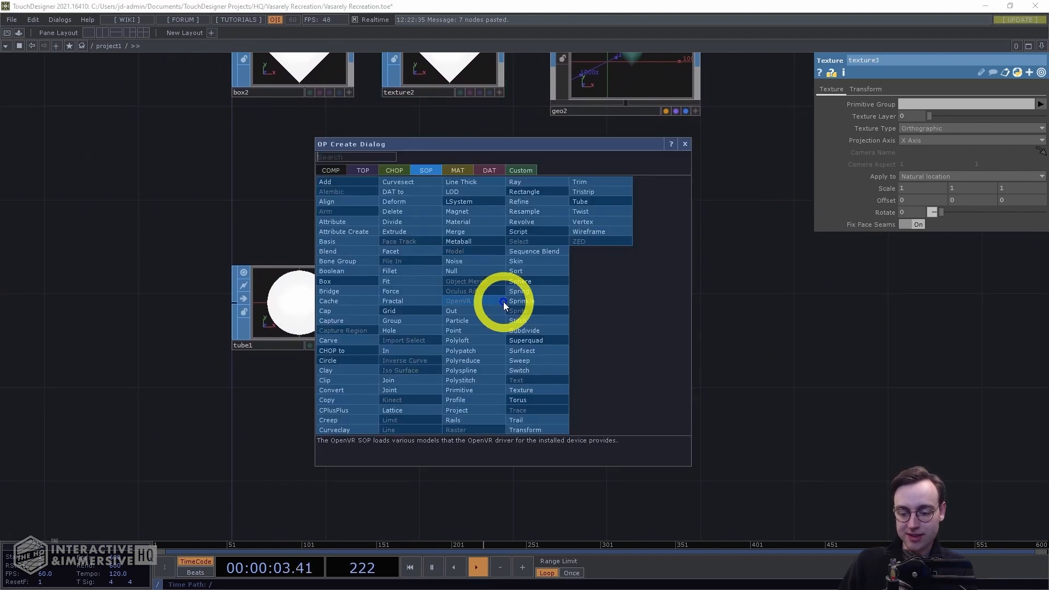
pyautogui.hotkey('shift', 'Tab')
pyautogui.hotkey('shift', 'Tab')
pyautogui.hotkey('shift', 'Tab')
pyautogui.write('geo com')
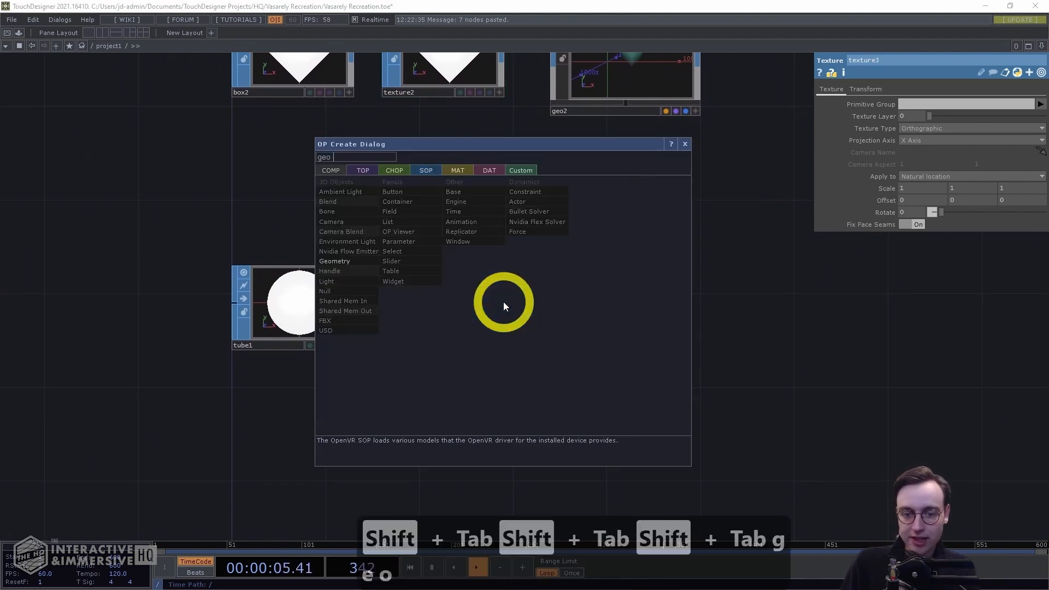
pyautogui.press('BackSpace')
pyautogui.press('BackSpace')
pyautogui.press('BackSpace')
pyautogui.press('BackSpace')
pyautogui.press('Return')
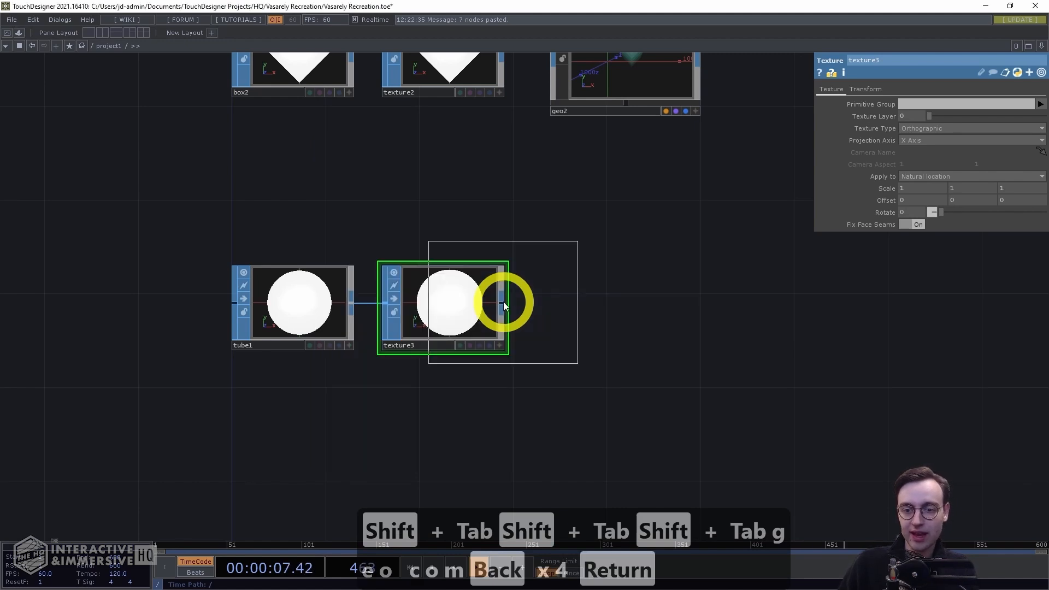
pyautogui.click(631, 307)
# Duplicate the ramp2, null2, ramp2_keys and constant2 material nodes and place the copy above the tube row
pyautogui.scroll(-3, 617, 193)
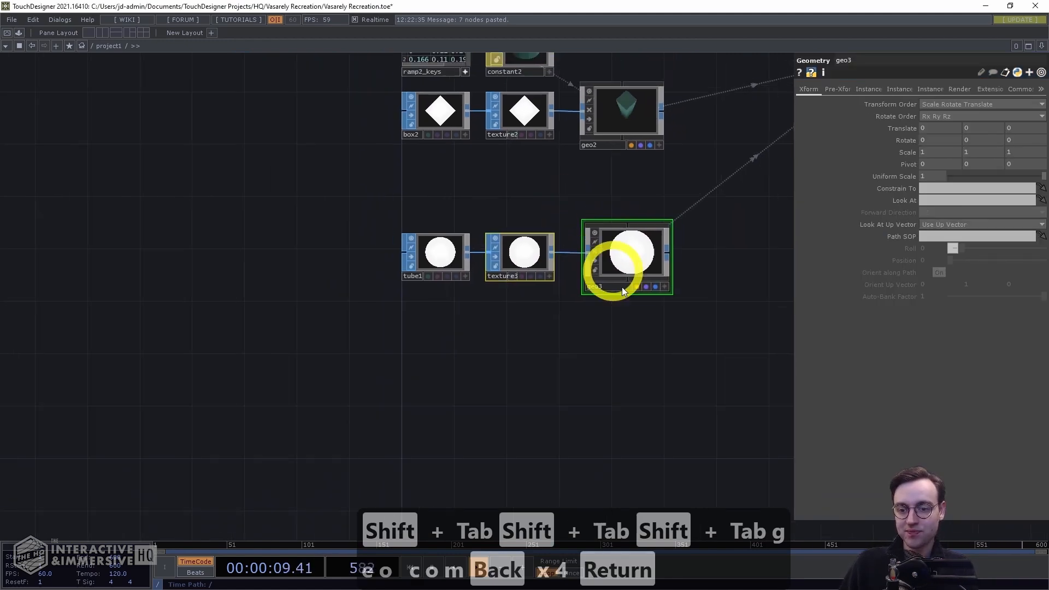
pyautogui.moveTo(627, 257); pyautogui.dragTo(621, 313)
pyautogui.click(645, 220)
pyautogui.moveTo(560, 225); pyautogui.dragTo(468, 247)
pyautogui.moveTo(677, 249); pyautogui.dragTo(606, 275)
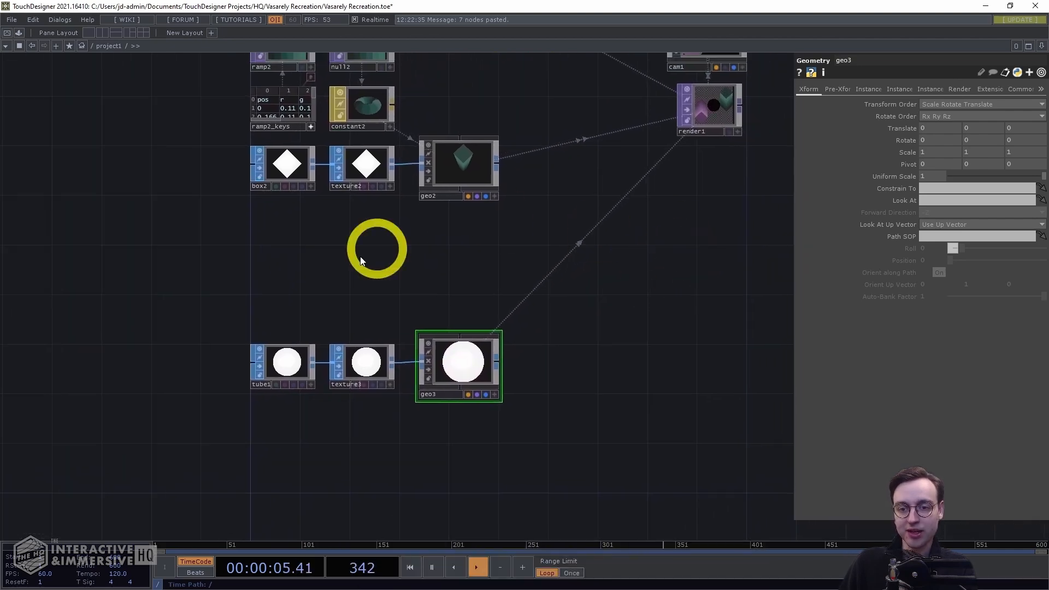
pyautogui.moveTo(435, 287); pyautogui.dragTo(483, 346)
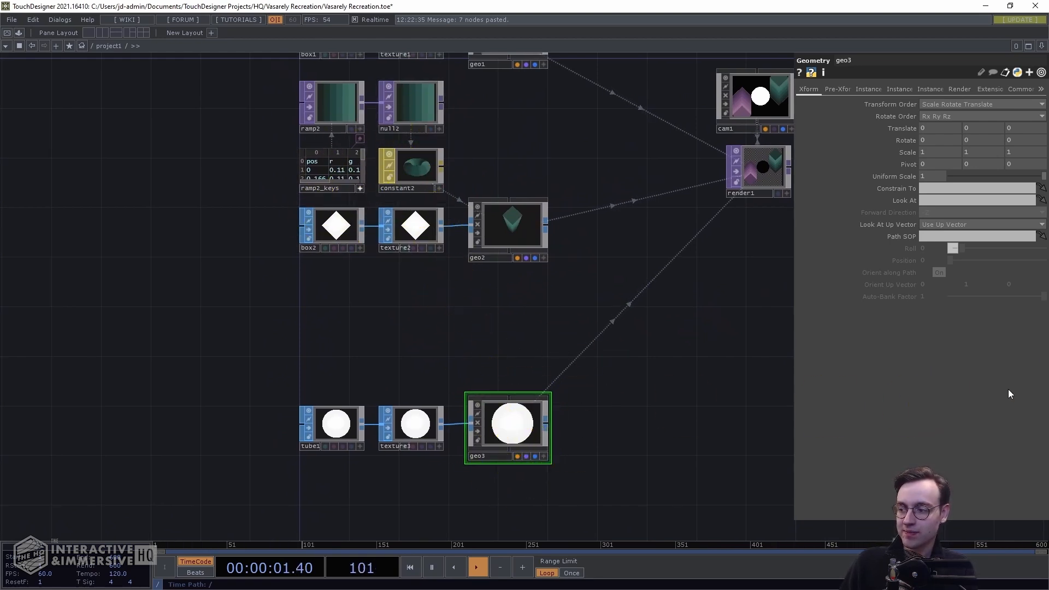
pyautogui.moveTo(471, 164); pyautogui.dragTo(263, 90, button='right')
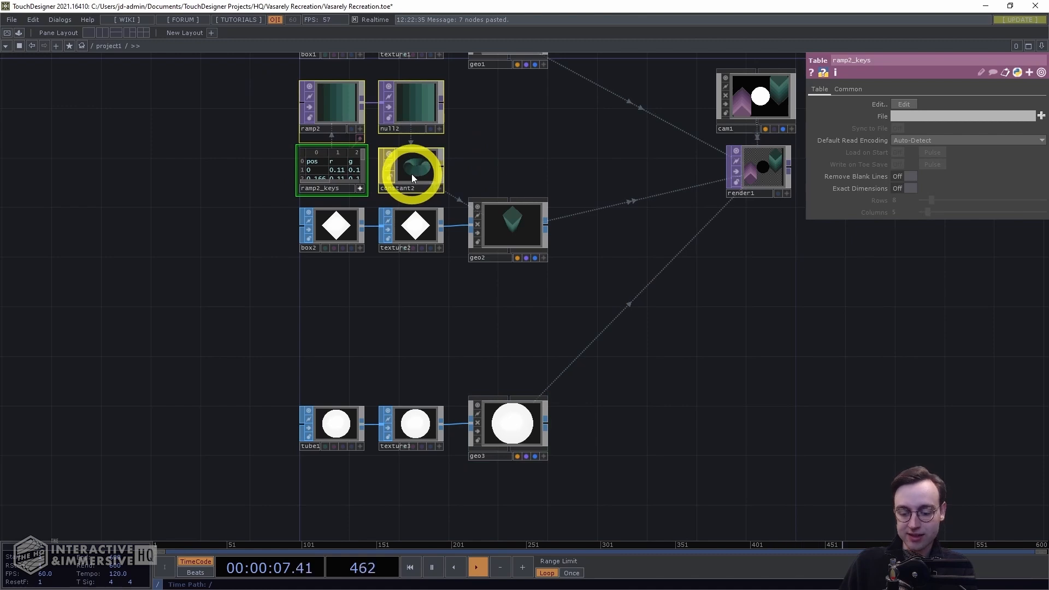
pyautogui.hotkey('ctrl', 'c')
pyautogui.hotkey('ctrl', 'v')
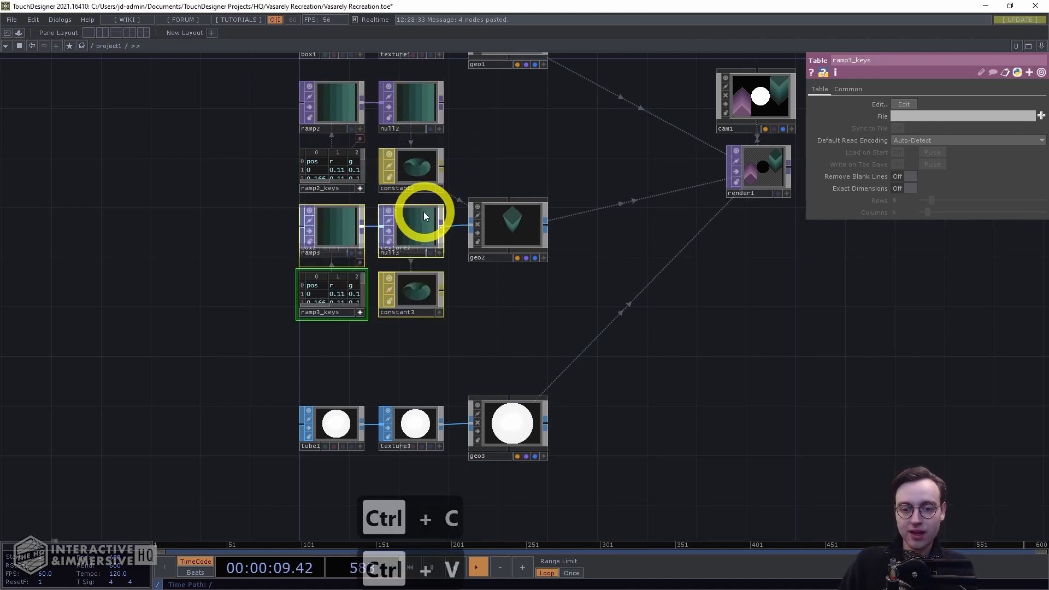
pyautogui.moveTo(419, 292); pyautogui.dragTo(471, 126)
pyautogui.scroll(3, 501, 140)
pyautogui.scroll(2, 488, 159)
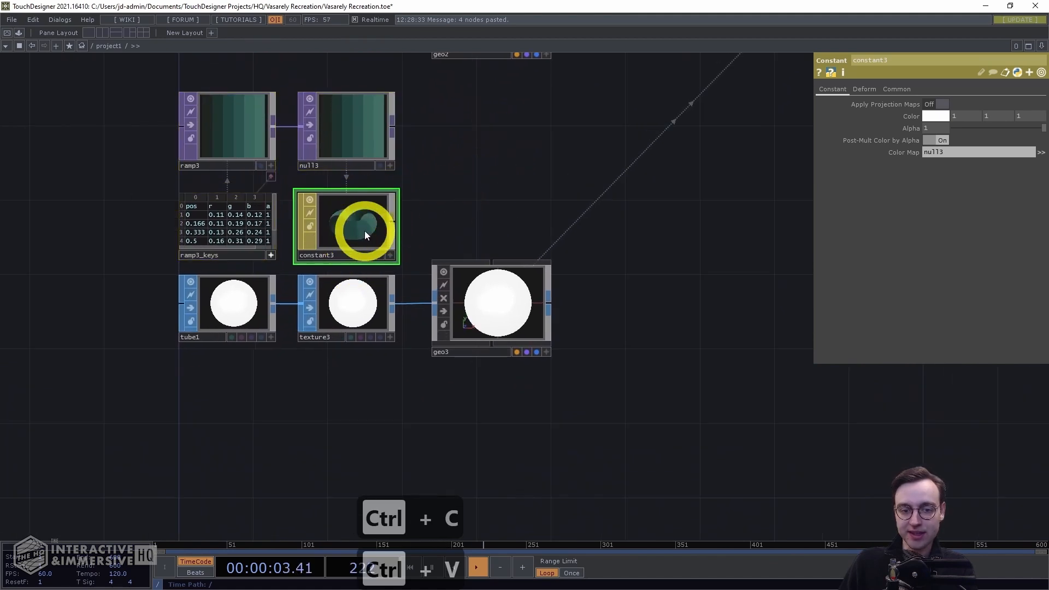
# Assign constant3 as the material of geo3
pyautogui.moveTo(356, 229); pyautogui.dragTo(508, 297)
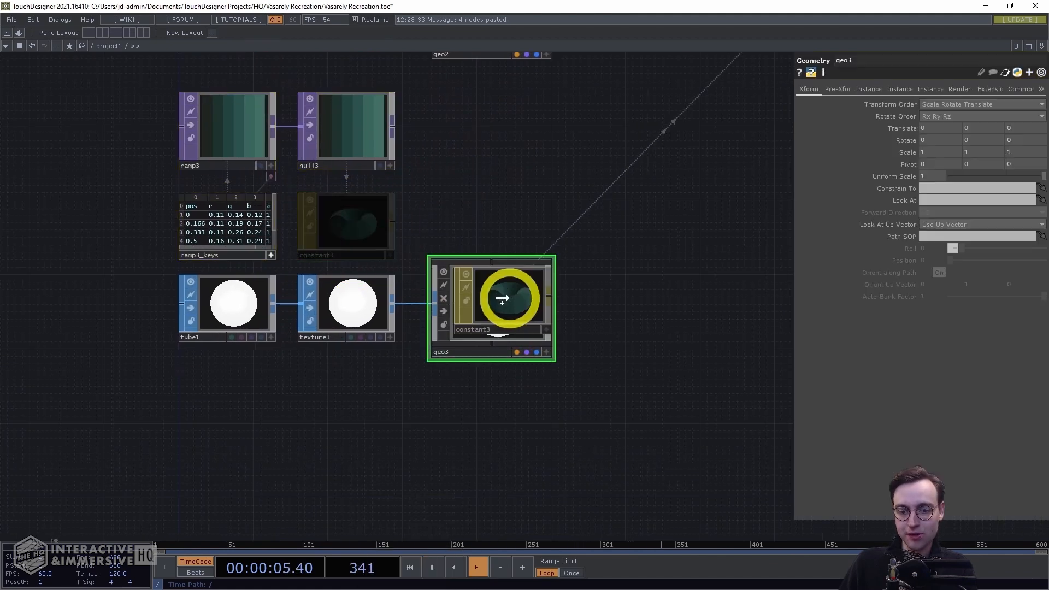
pyautogui.click(494, 285)
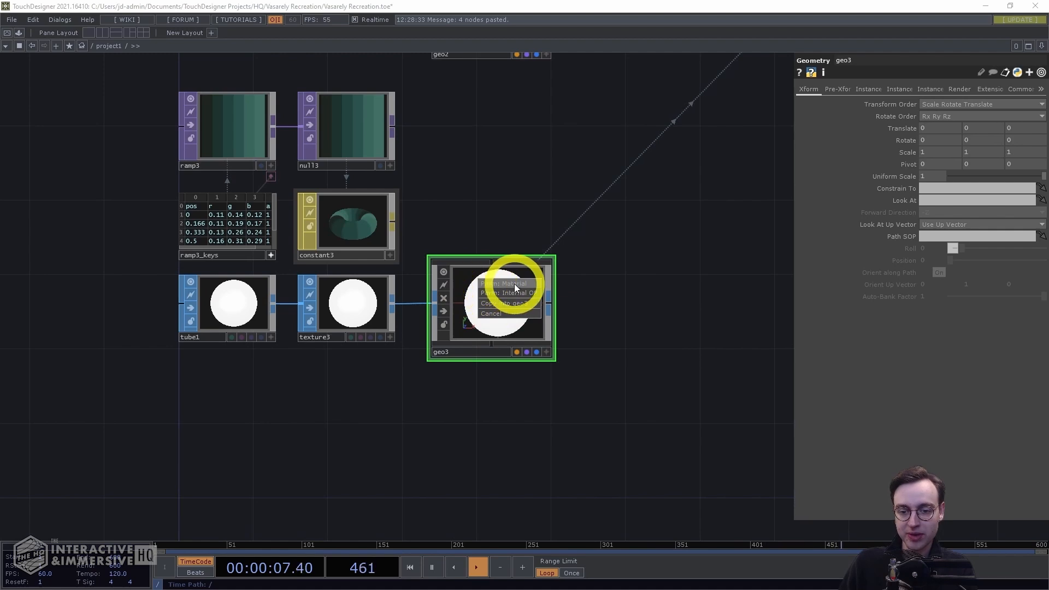
pyautogui.scroll(-1, 623, 322)
pyautogui.moveTo(570, 328); pyautogui.dragTo(267, 448)
pyautogui.scroll(-2, 496, 389)
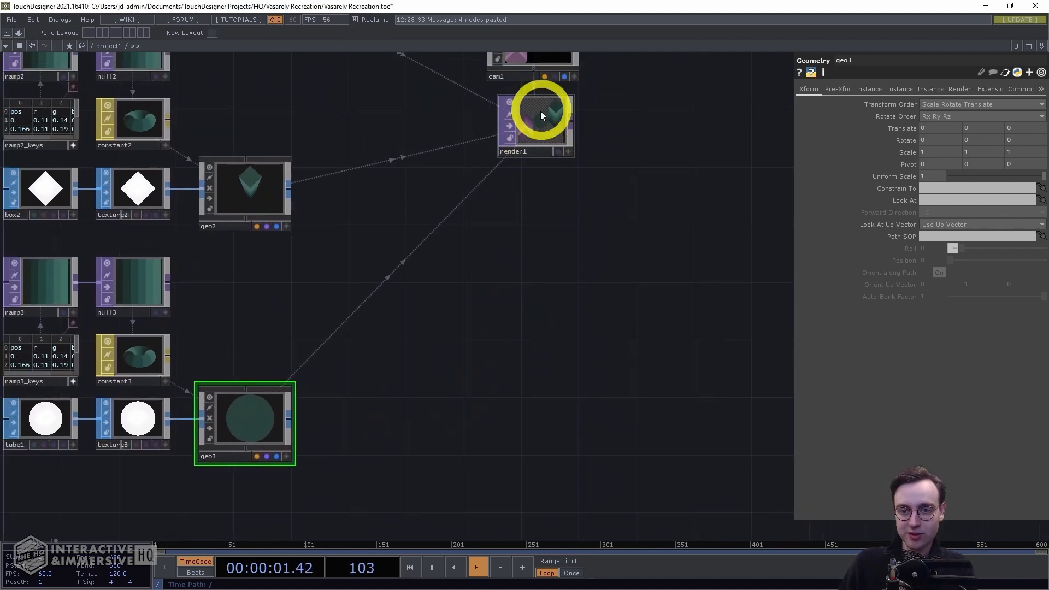
# Inspect the render1 output and the ramp3_keys table
pyautogui.scroll(3, 539, 159)
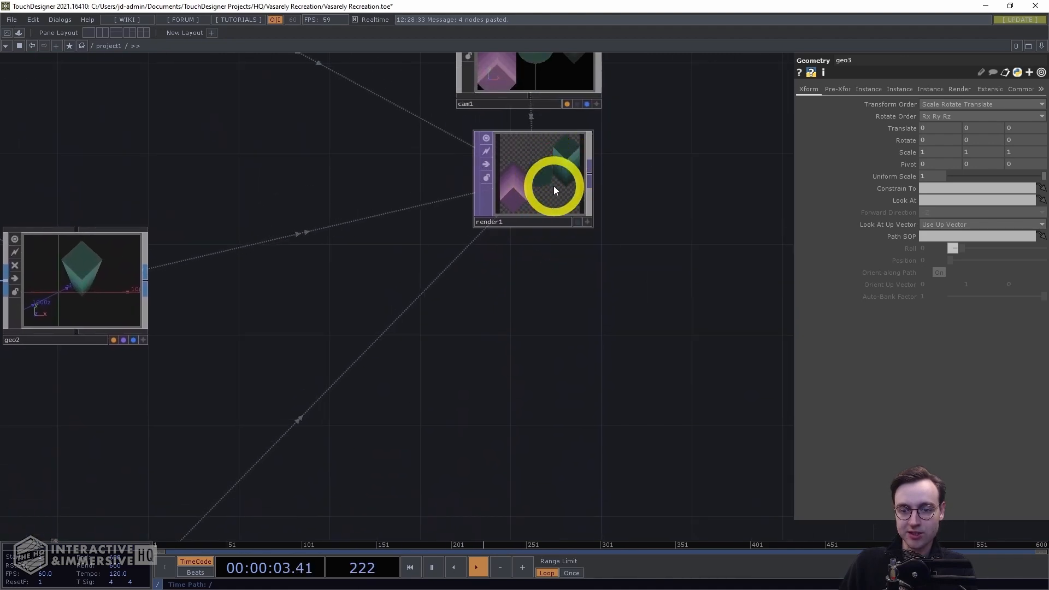
pyautogui.scroll(-6, 607, 275)
pyautogui.moveTo(471, 328); pyautogui.dragTo(741, 132)
pyautogui.scroll(2, 444, 367)
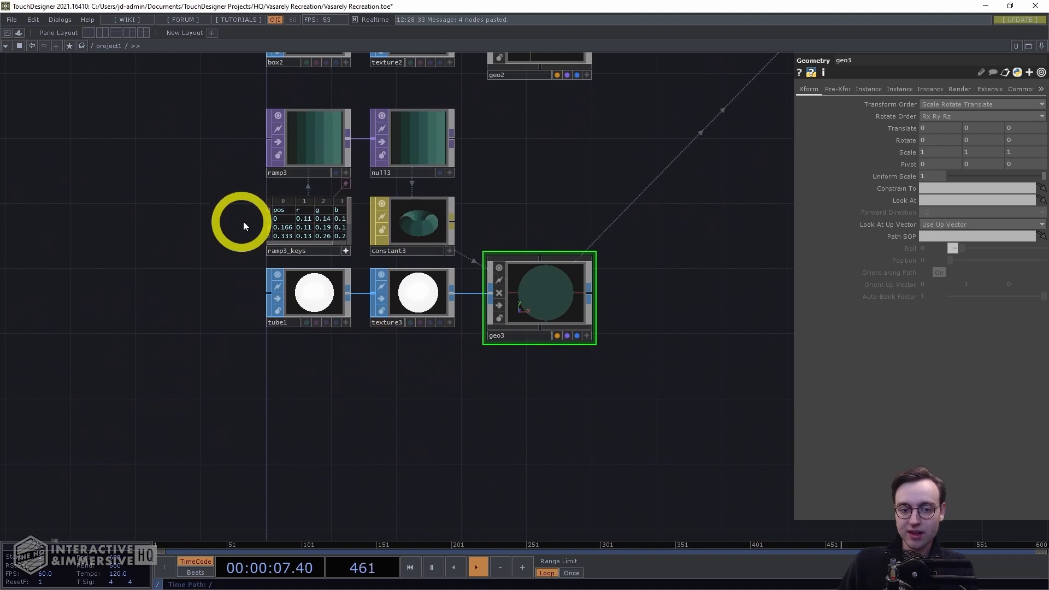
pyautogui.scroll(2, 241, 221)
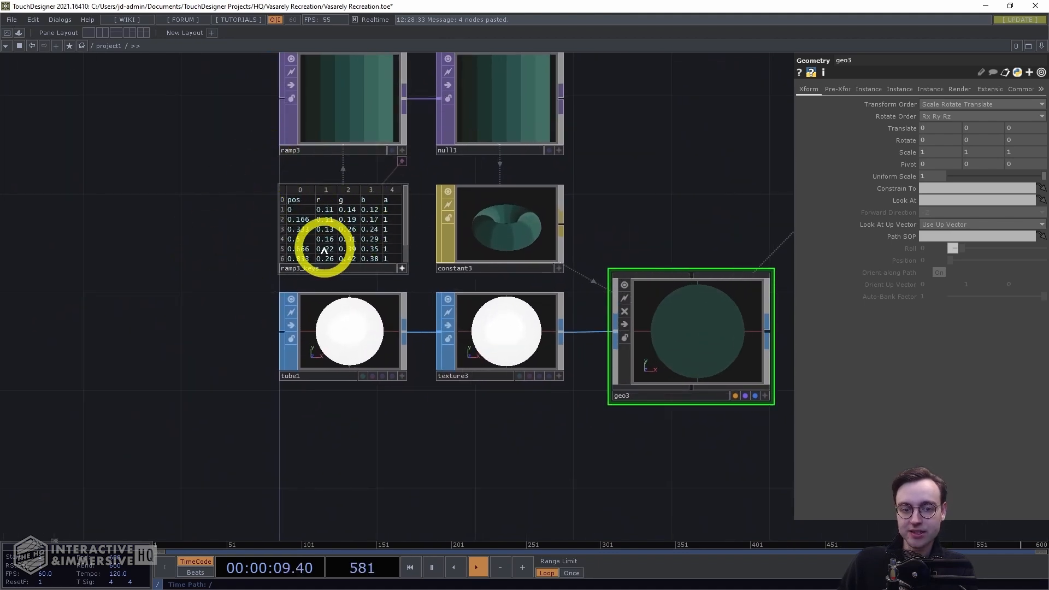
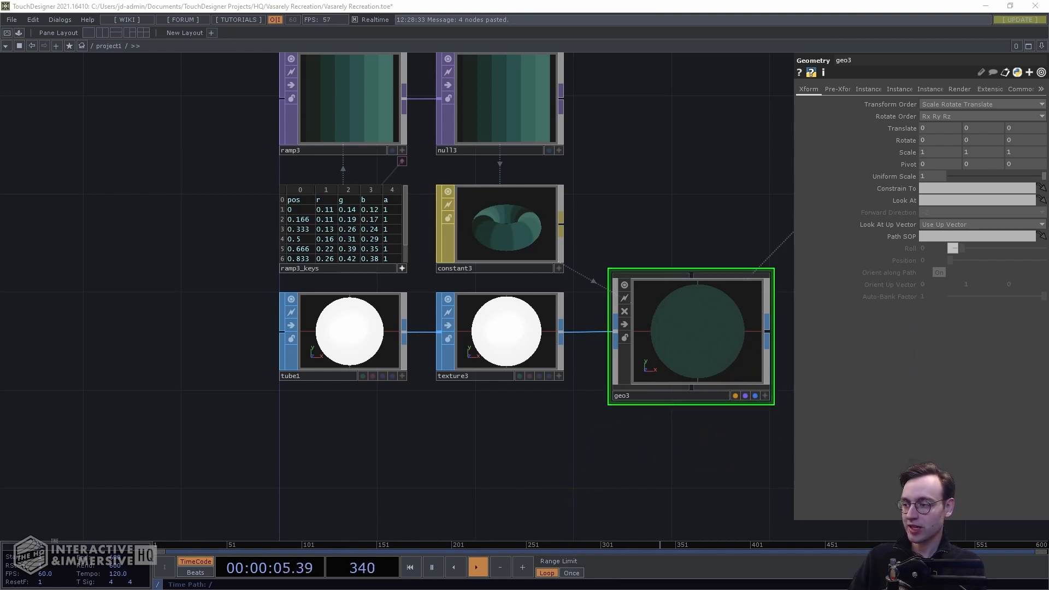
# Clear every r, g and b value from all seven rows of the ramp3_keys table
pyautogui.scroll(4, 222, 241)
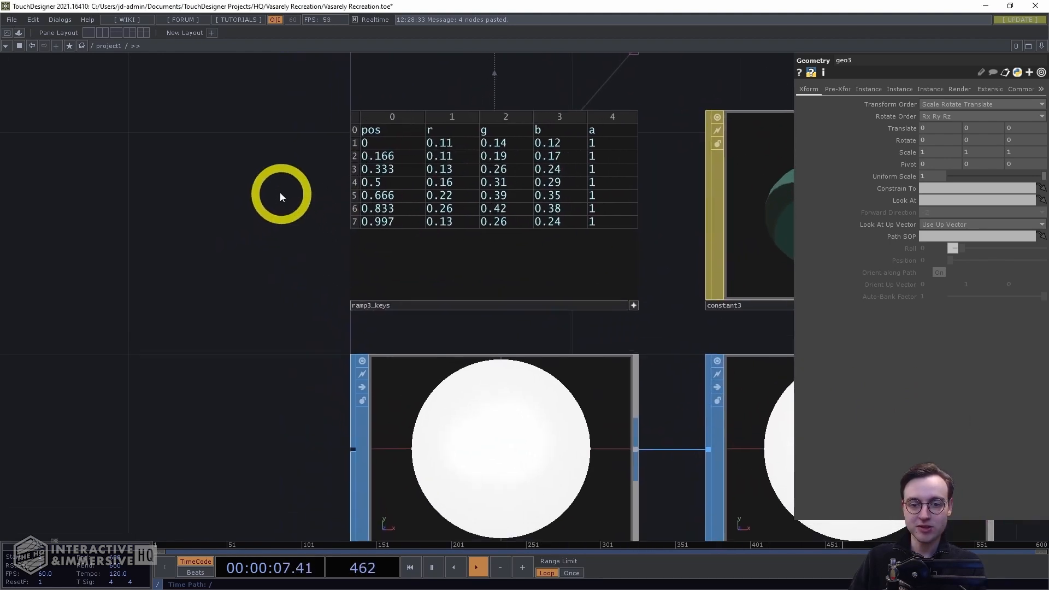
pyautogui.moveTo(284, 201); pyautogui.dragTo(222, 264)
pyautogui.click(397, 217)
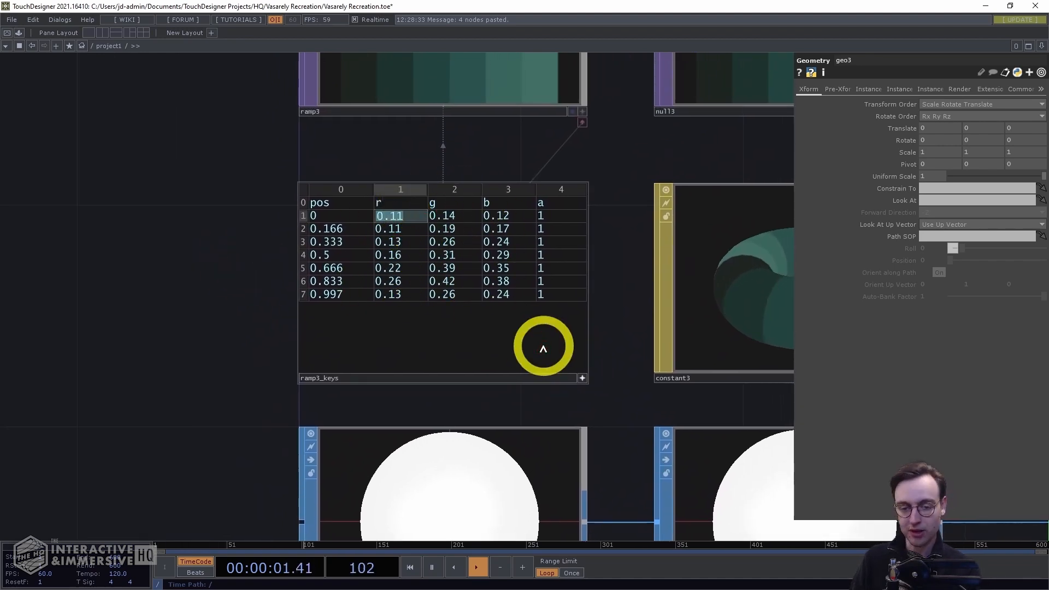
pyautogui.press('BackSpace')
pyautogui.press('Down')
pyautogui.press('BackSpace')
pyautogui.press('Down')
pyautogui.press('BackSpace')
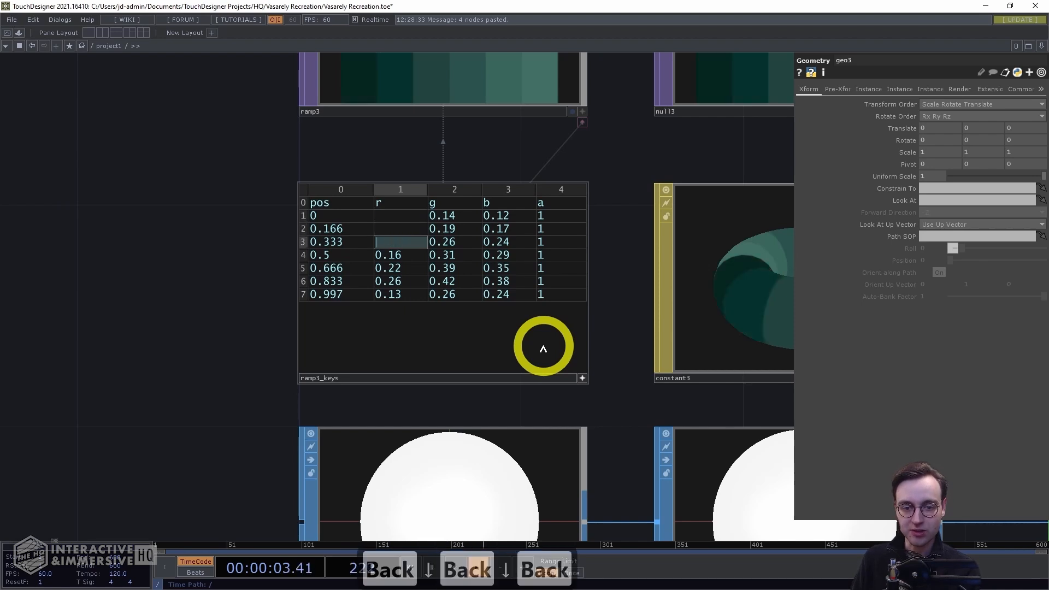
pyautogui.press('Down')
pyautogui.press('BackSpace')
pyautogui.press('Down')
pyautogui.press('BackSpace')
pyautogui.press('Down')
pyautogui.press('BackSpace')
pyautogui.press('Down')
pyautogui.press('BackSpace')
pyautogui.press('Right')
pyautogui.press('Right')
pyautogui.press('Up')
pyautogui.press('Up')
pyautogui.press('Up')
pyautogui.press('Up')
pyautogui.press('Up')
pyautogui.press('Up')
pyautogui.press('BackSpace')
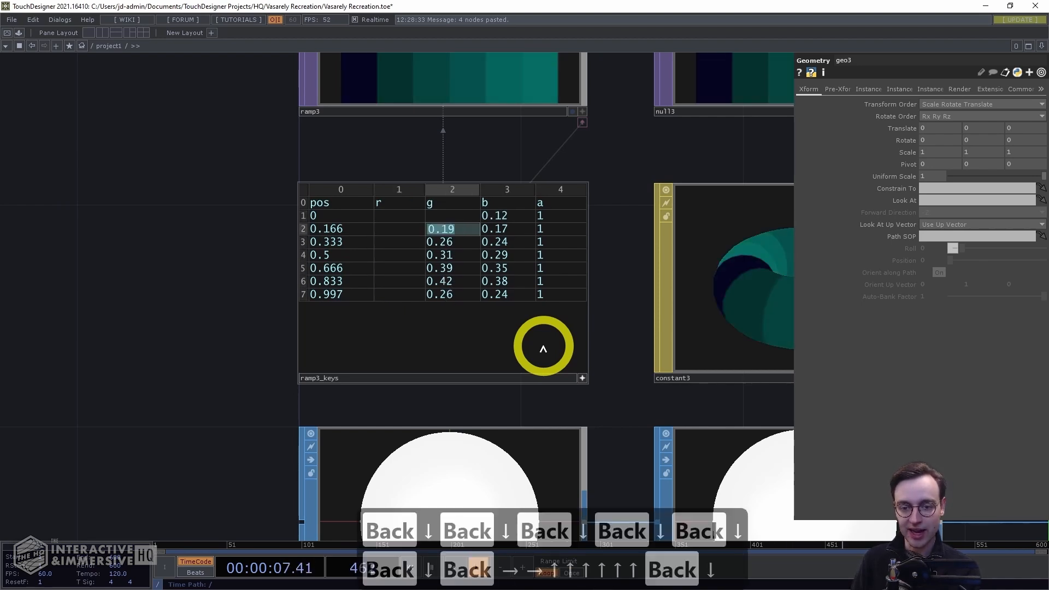
pyautogui.press('Down')
pyautogui.press('BackSpace')
pyautogui.press('Down')
pyautogui.press('BackSpace')
pyautogui.press('Down')
pyautogui.press('BackSpace')
pyautogui.press('Down')
pyautogui.press('BackSpace')
pyautogui.press('Down')
pyautogui.press('BackSpace')
pyautogui.press('Down')
pyautogui.press('BackSpace')
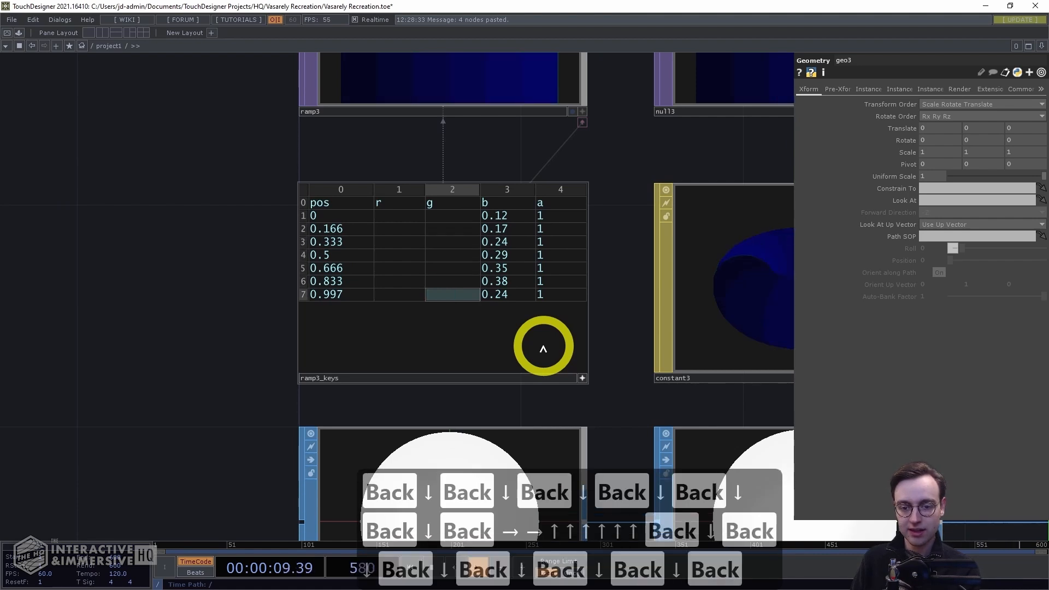
pyautogui.press('Right')
pyautogui.press('Up')
pyautogui.press('Up')
pyautogui.press('Up')
pyautogui.press('Up')
pyautogui.press('Up')
pyautogui.press('Up')
pyautogui.press('Up')
pyautogui.press('Down')
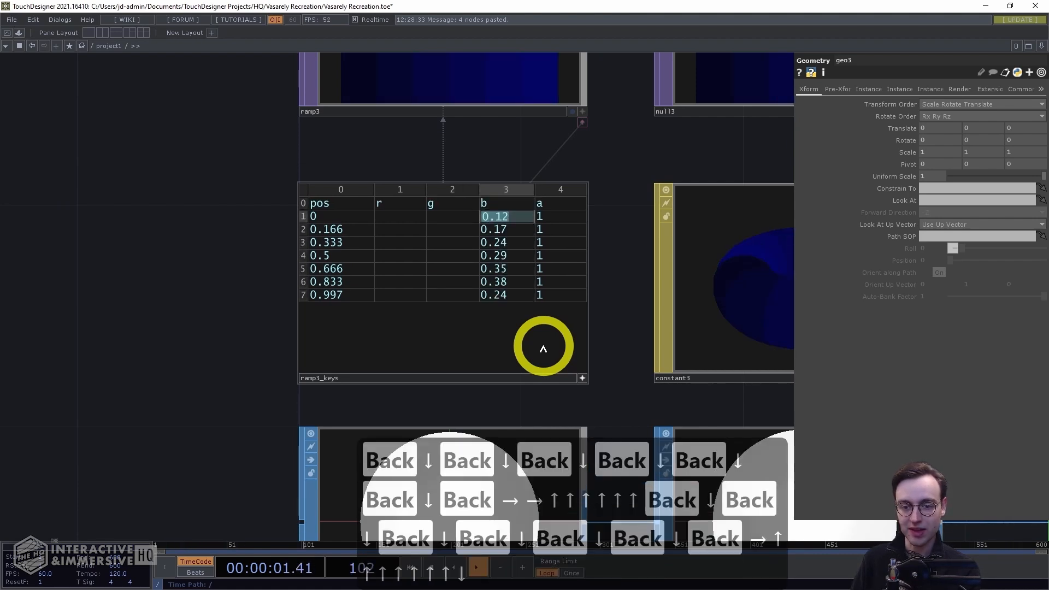
pyautogui.press('BackSpace')
pyautogui.press('Down')
pyautogui.press('BackSpace')
pyautogui.press('Down')
pyautogui.press('BackSpace')
pyautogui.press('Down')
pyautogui.press('BackSpace')
pyautogui.press('Down')
pyautogui.press('BackSpace')
pyautogui.press('Down')
pyautogui.press('BackSpace')
pyautogui.press('Down')
pyautogui.press('BackSpace')
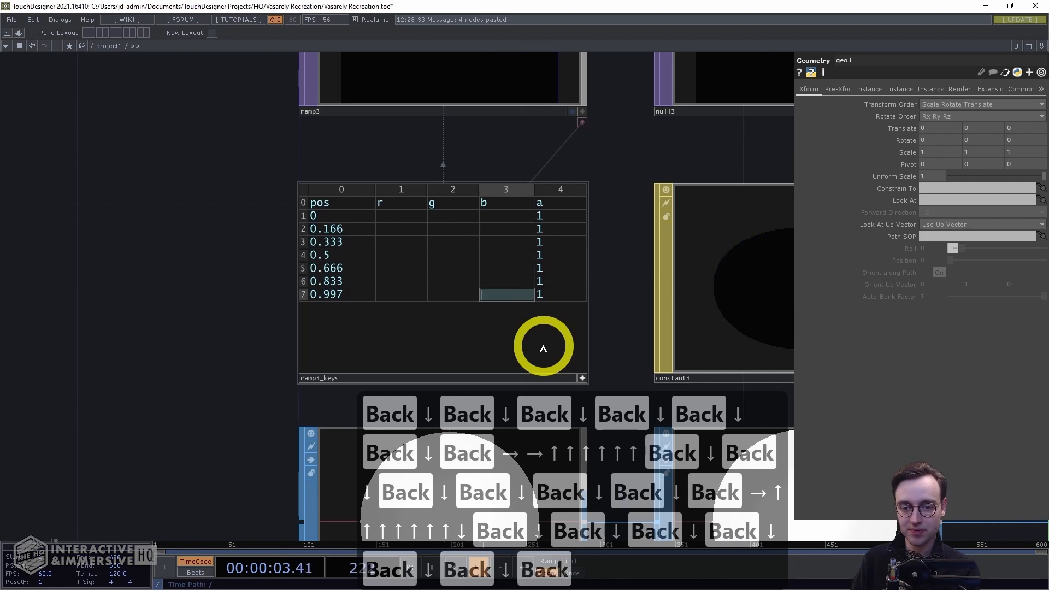
# Set the ramp3_keys row at pos 0 to r 0.10, g 0.14, b 0.23
pyautogui.click(402, 215)
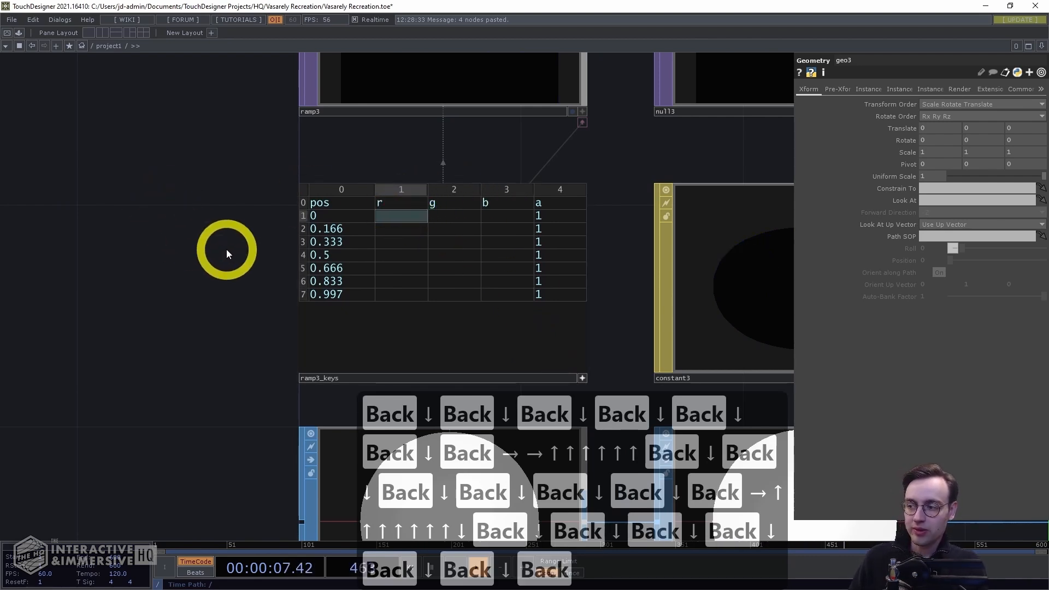
pyautogui.write('0.10')
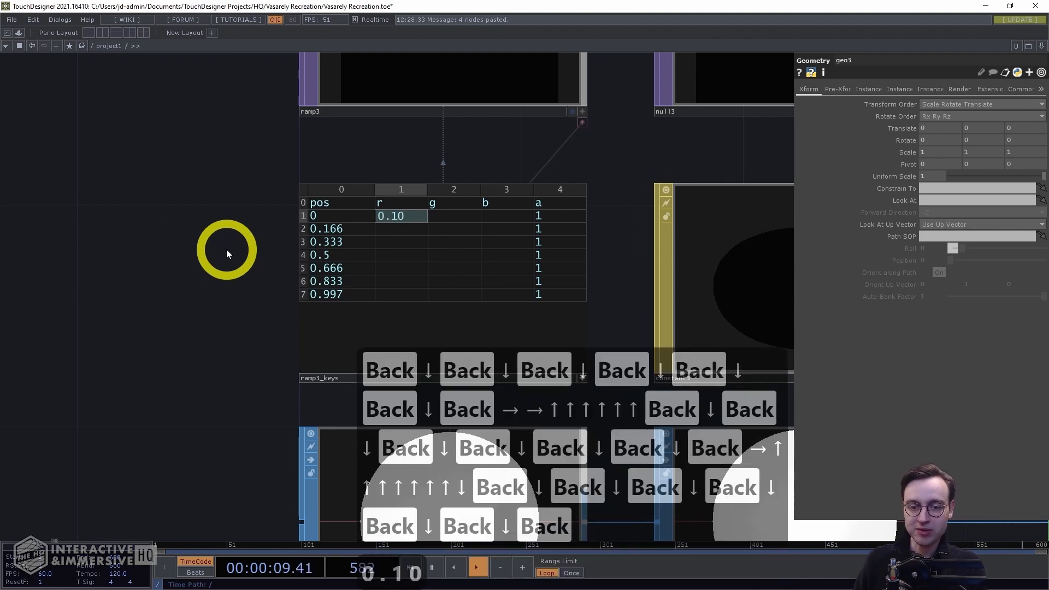
pyautogui.press('Tab')
pyautogui.write('0.14')
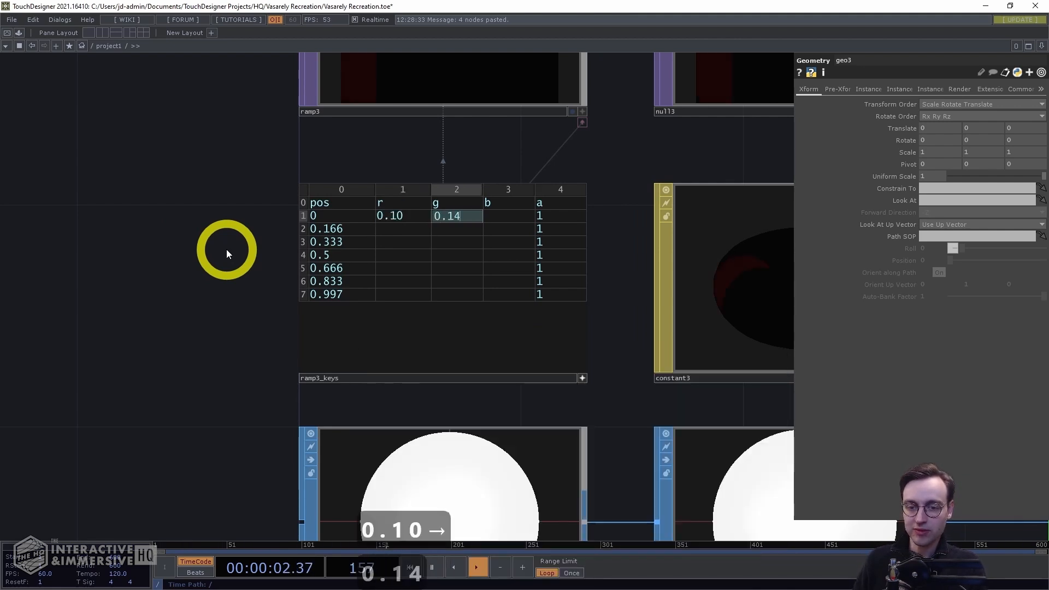
pyautogui.press('Tab')
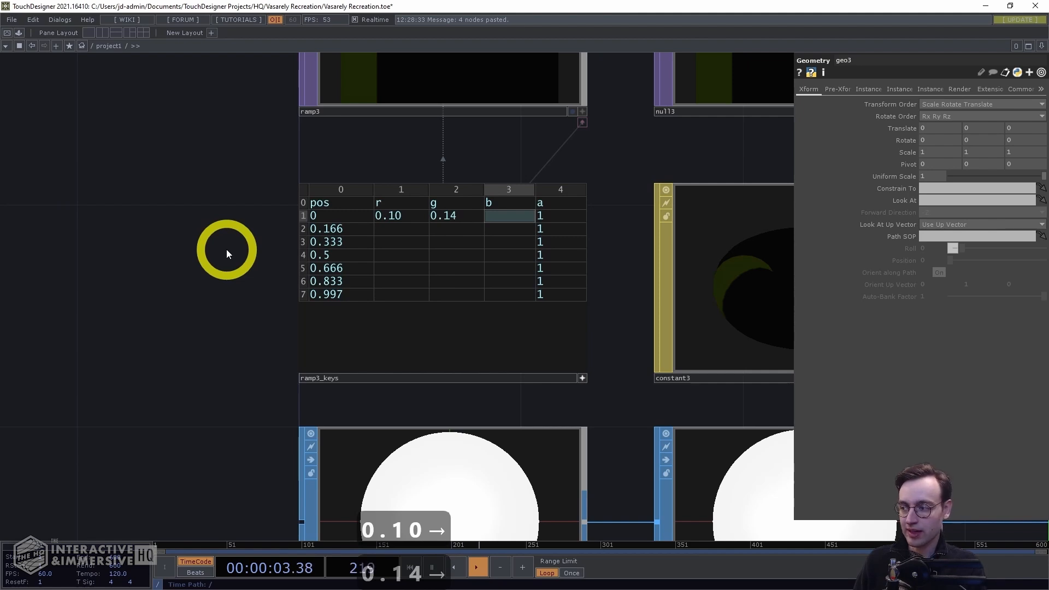
pyautogui.write('0.23')
pyautogui.press('Down')
pyautogui.press('Left')
pyautogui.press('Left')
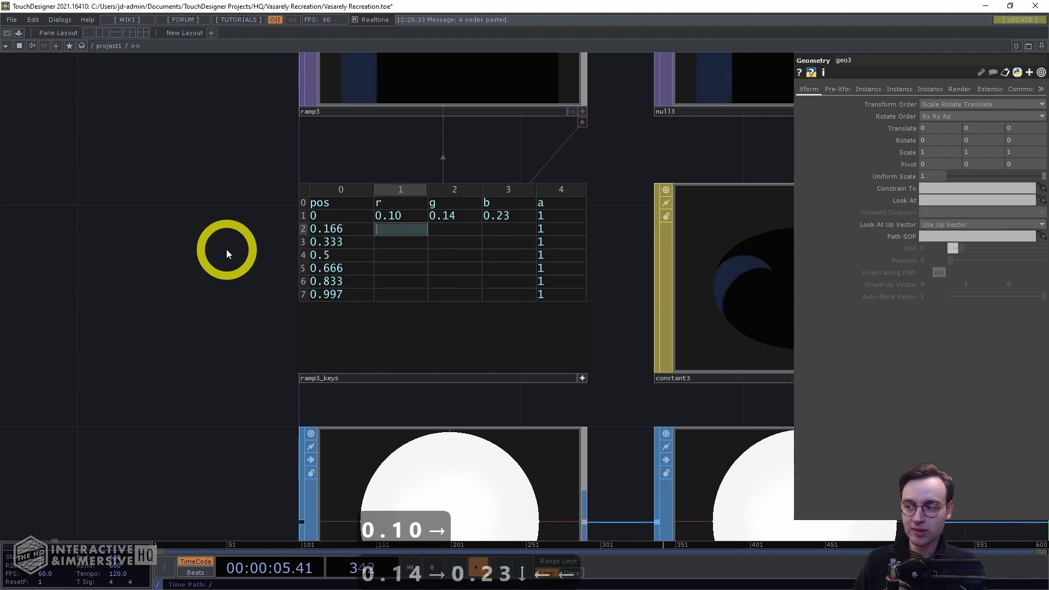
# Set the row at pos 0.166 to r 0.10, g 0.21, b 0.34
pyautogui.write('0.1')
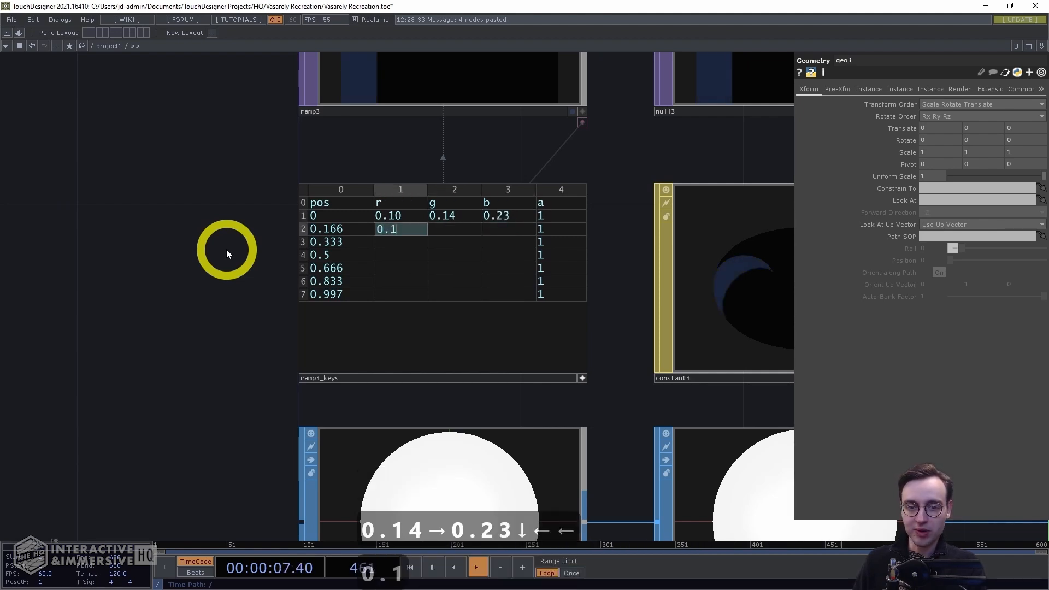
pyautogui.write('0')
pyautogui.press('Tab')
pyautogui.write('0.21')
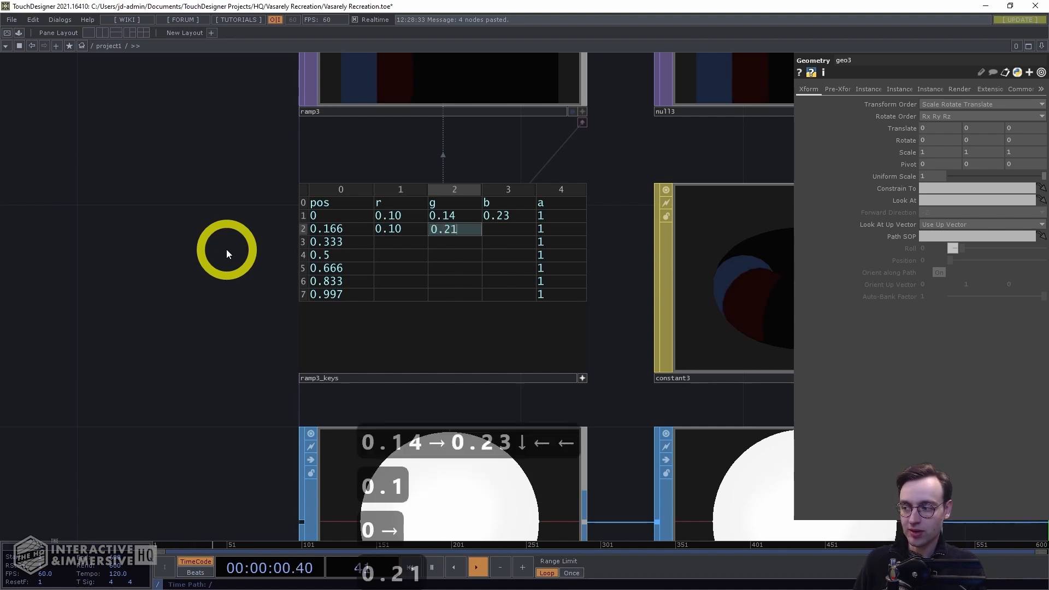
pyautogui.press('Tab')
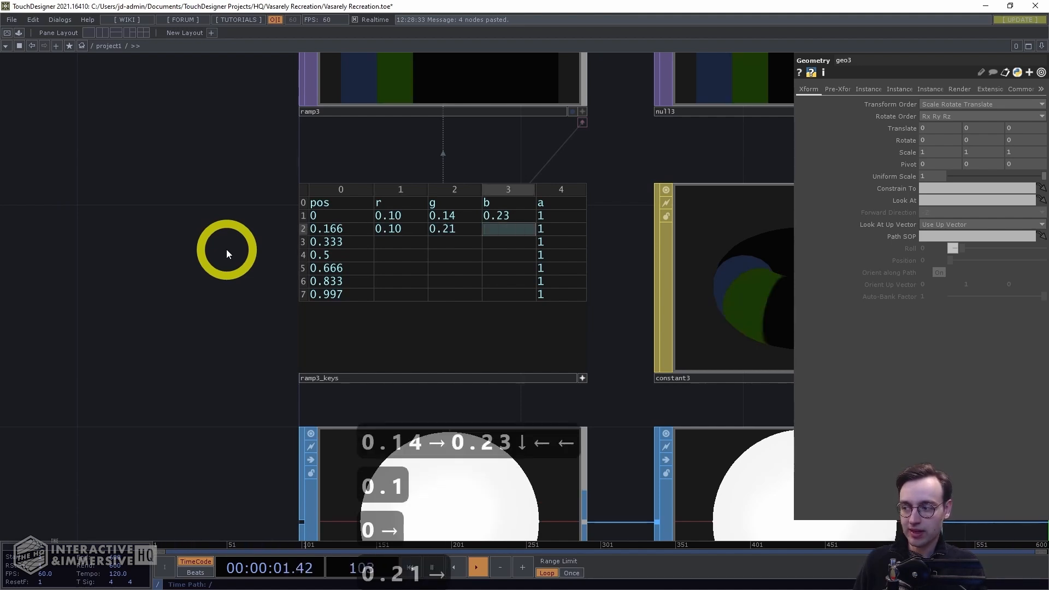
pyautogui.write('0.34')
pyautogui.press('Down')
pyautogui.press('Left')
pyautogui.press('Left')
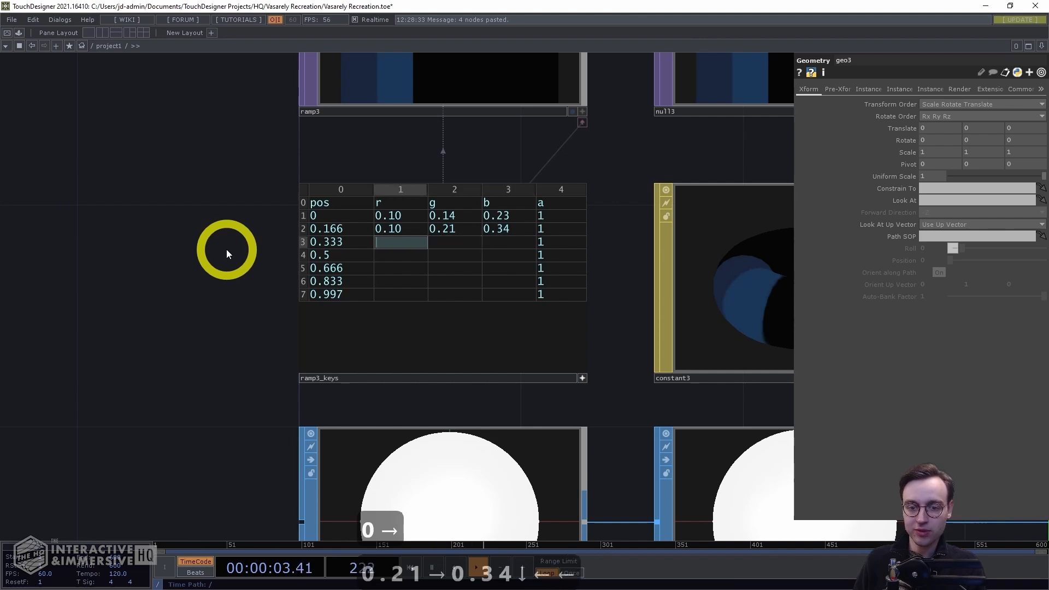
# Set the row at pos 0.333 to r 0.13, g 0.29, b 0.40
pyautogui.write('0.')
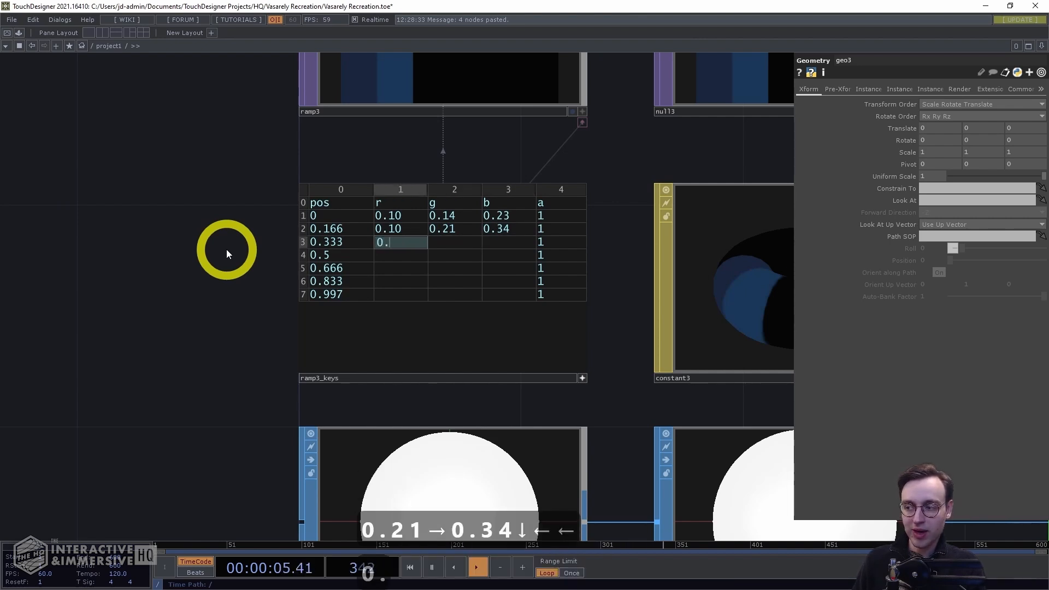
pyautogui.write('13')
pyautogui.press('Tab')
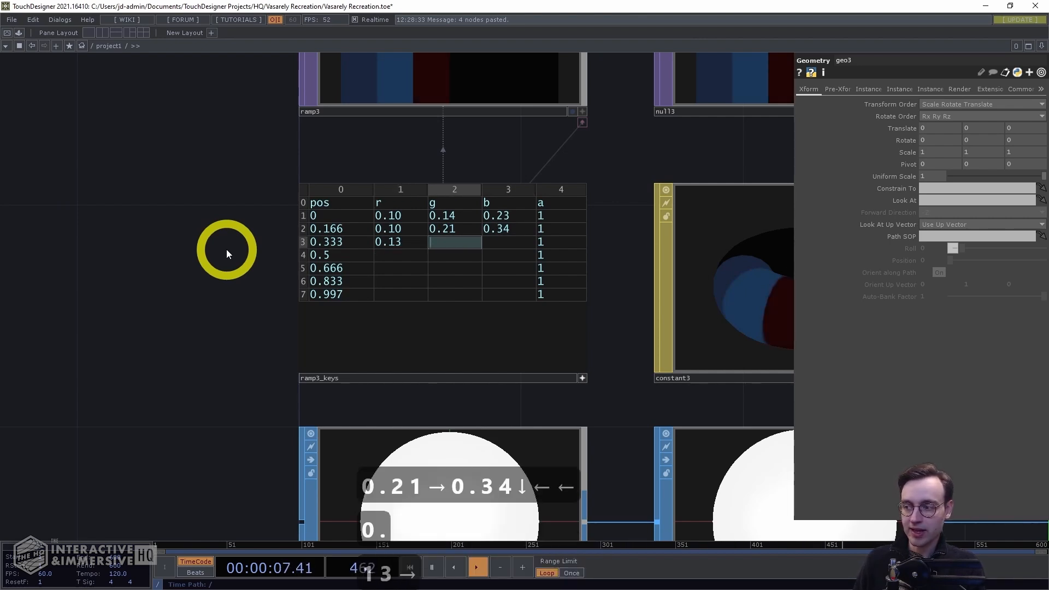
pyautogui.write('0.29')
pyautogui.press('Tab')
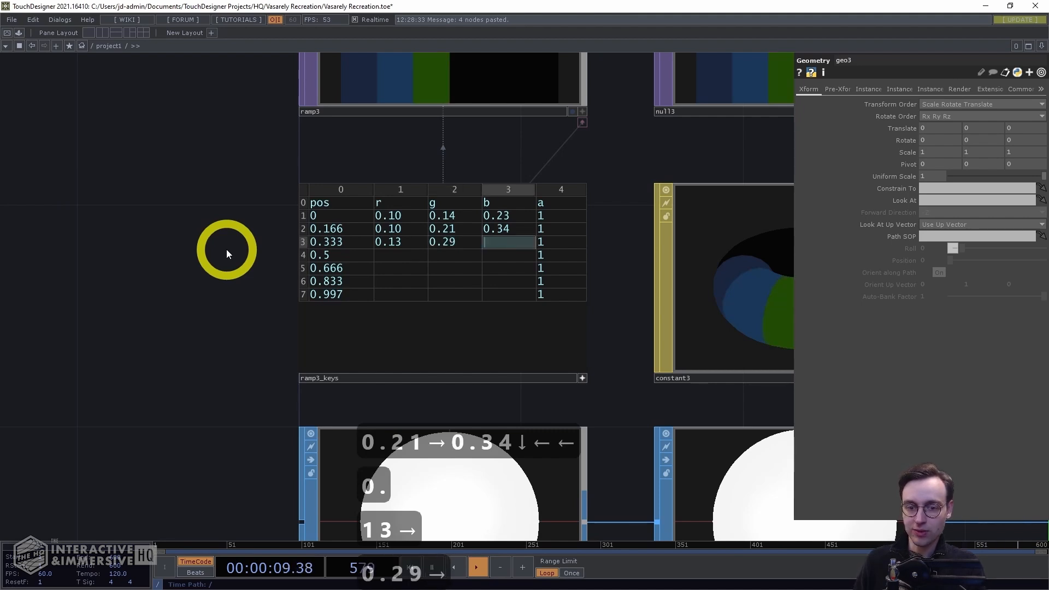
pyautogui.write('0.40')
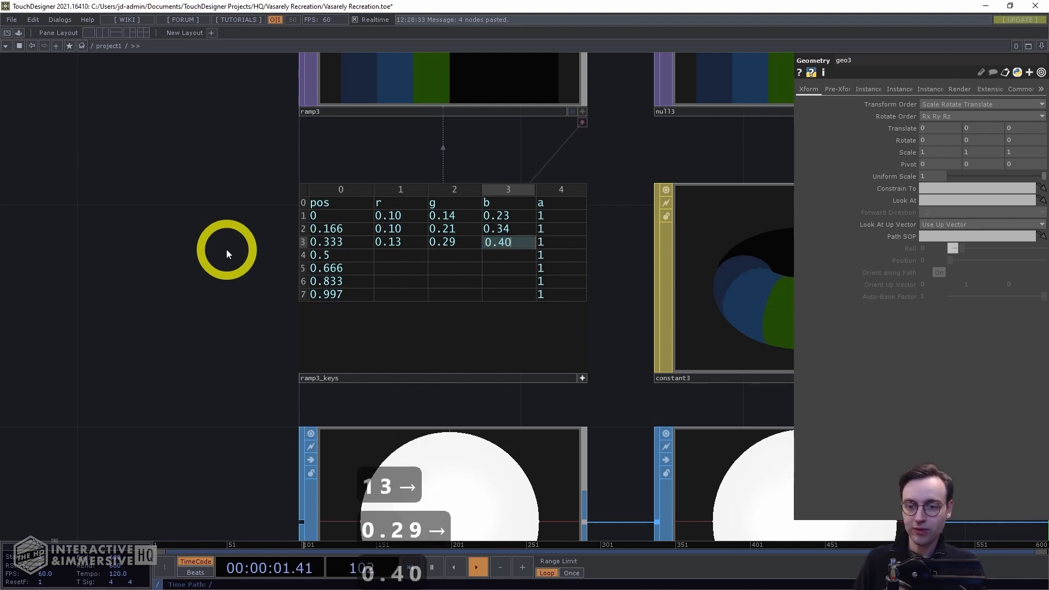
pyautogui.press('Down')
pyautogui.press('Left')
pyautogui.press('Left')
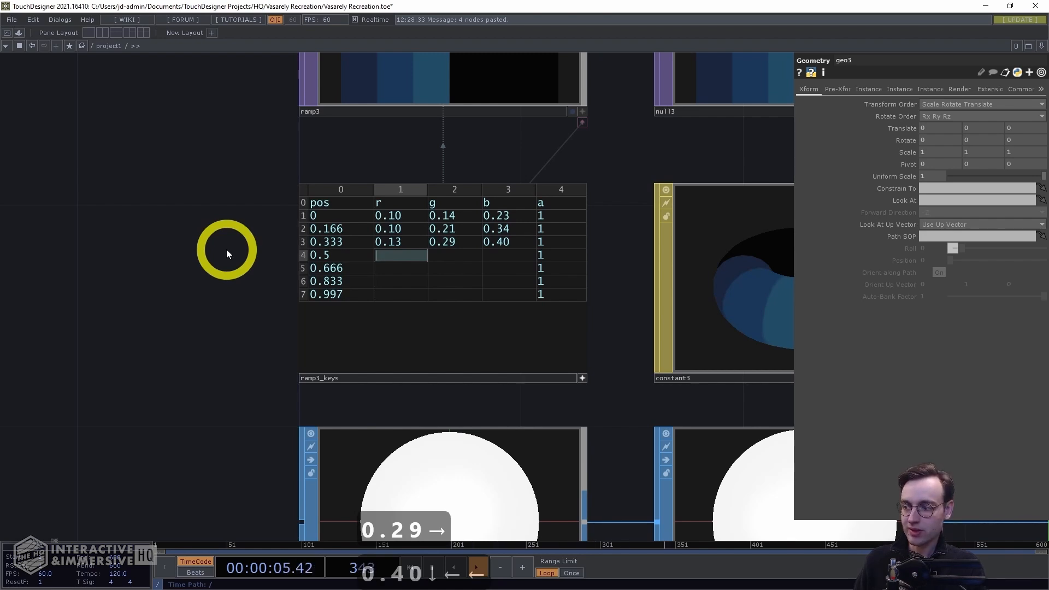
# Set the row at pos 0.5 to r 0.18, g 0.35, b 0.44
pyautogui.write('0.18')
pyautogui.press('Right')
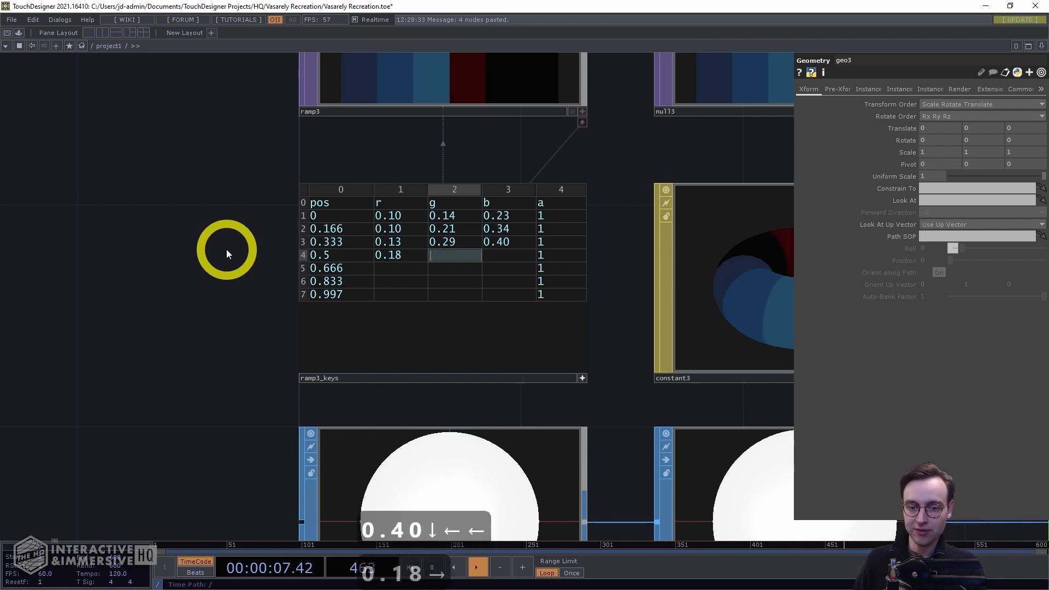
pyautogui.write('0.35')
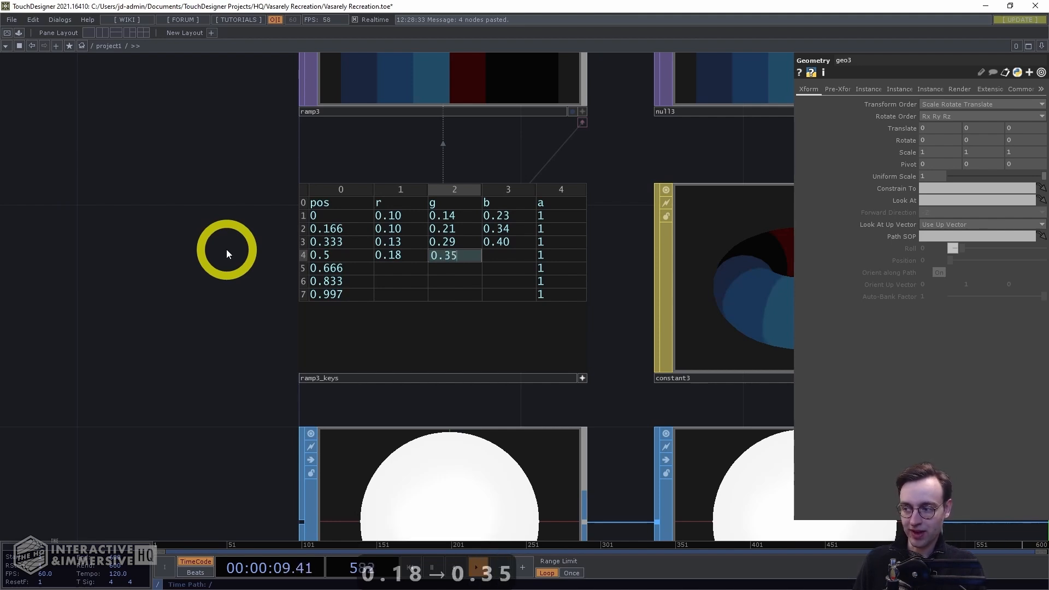
pyautogui.press('Right')
pyautogui.write('0.44')
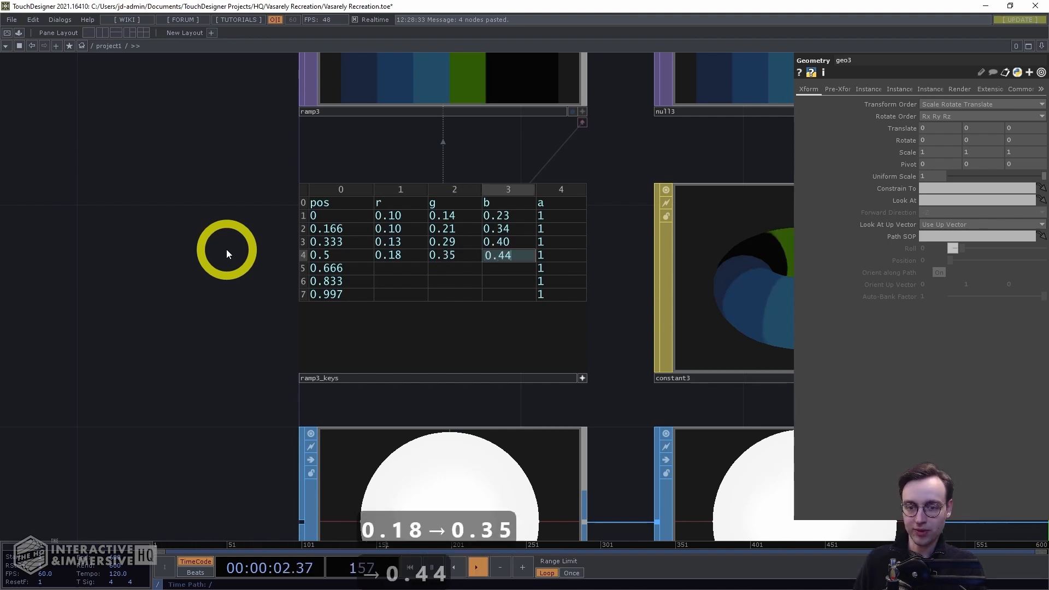
pyautogui.press('Down')
pyautogui.press('Left')
pyautogui.press('Left')
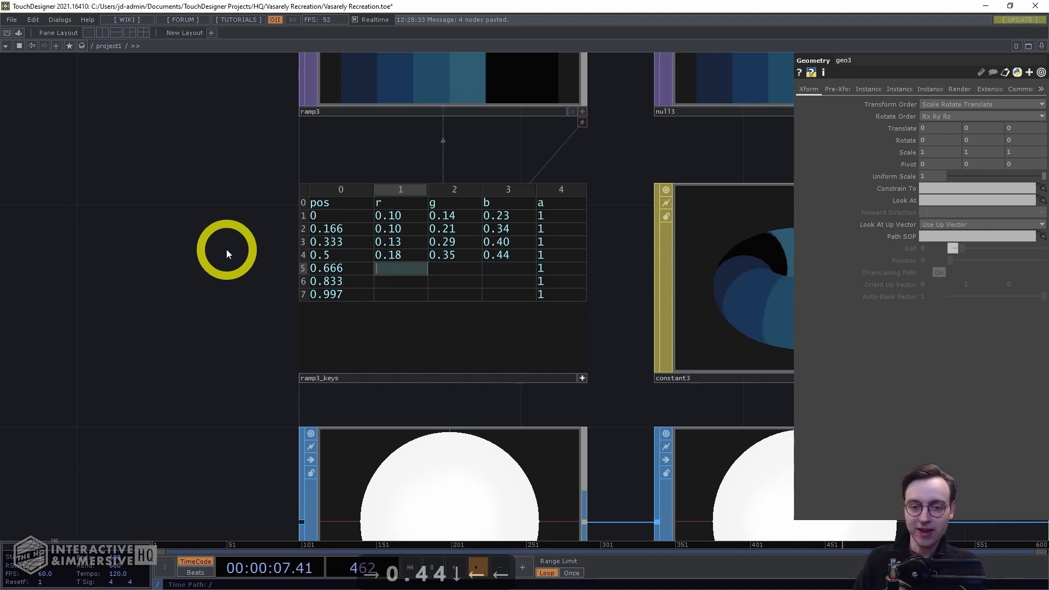
# Set the row at pos 0.666 to r 0.26, g 0.44, b 0.50
pyautogui.write('0.26')
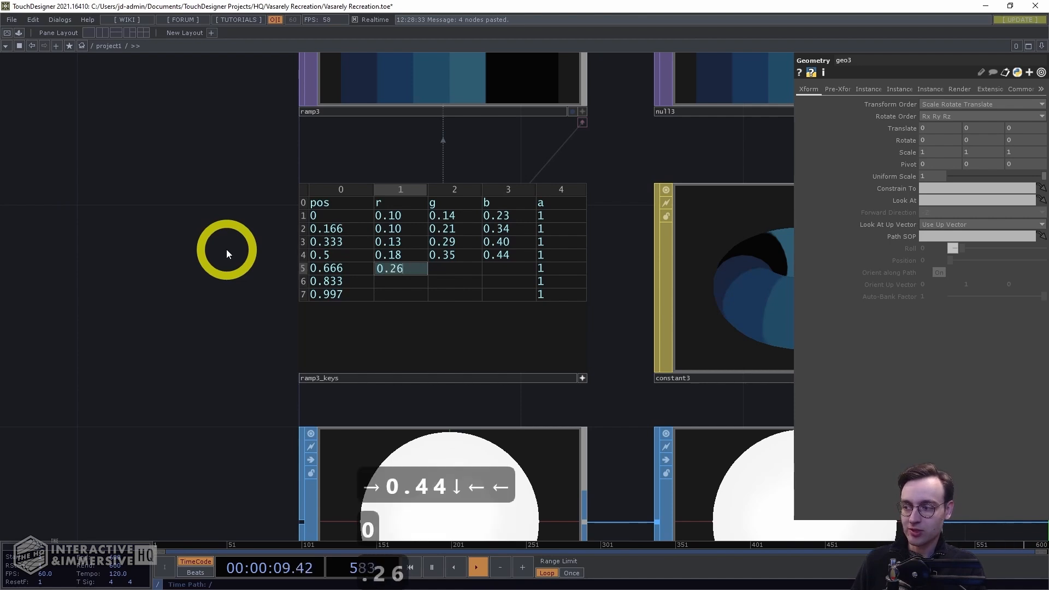
pyautogui.press('Right')
pyautogui.write('0.44')
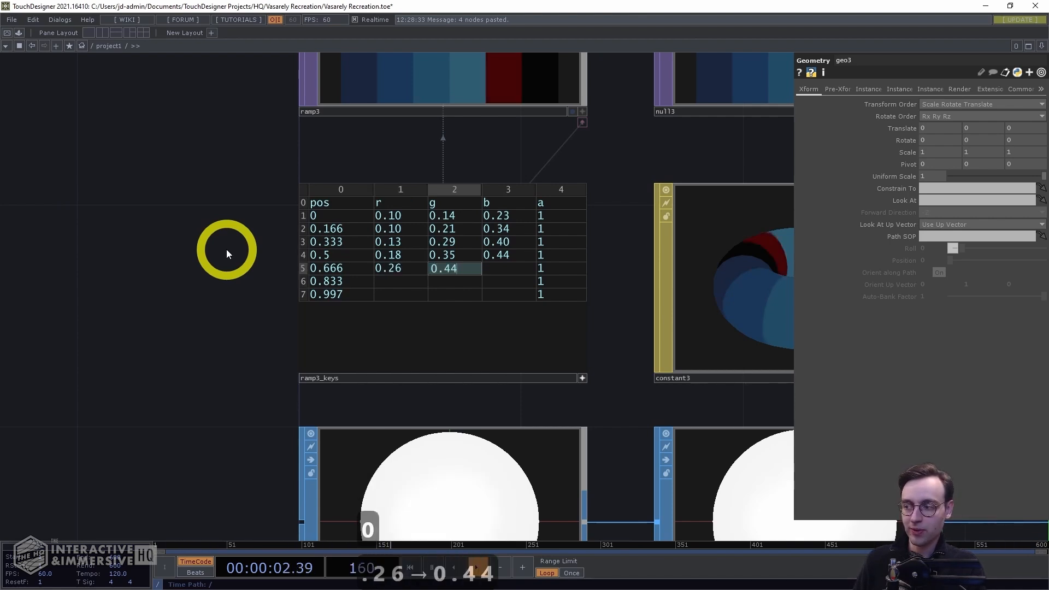
pyautogui.press('Right')
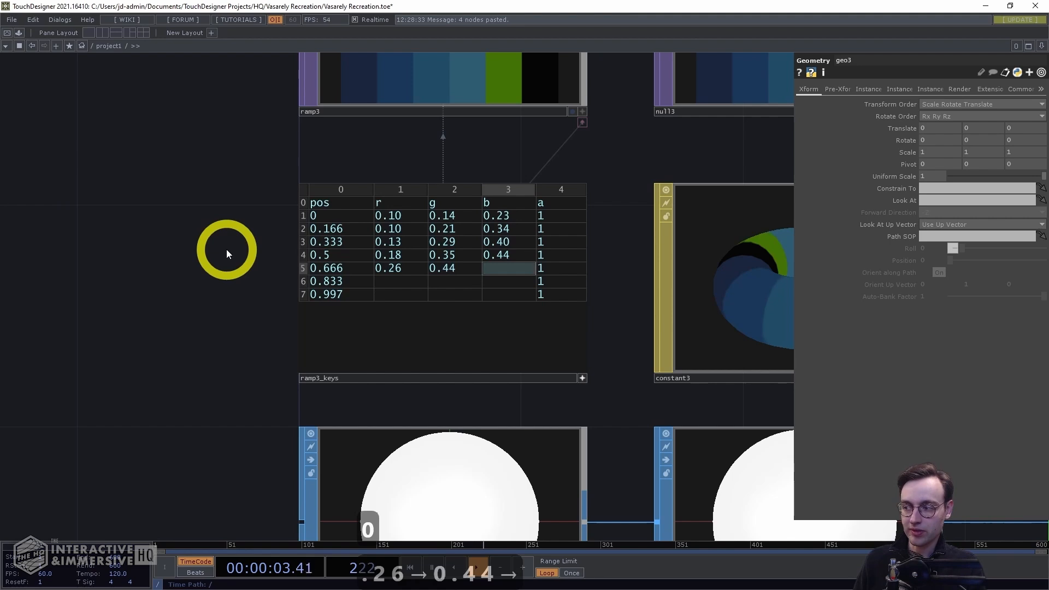
pyautogui.write('0.50')
pyautogui.press('Down')
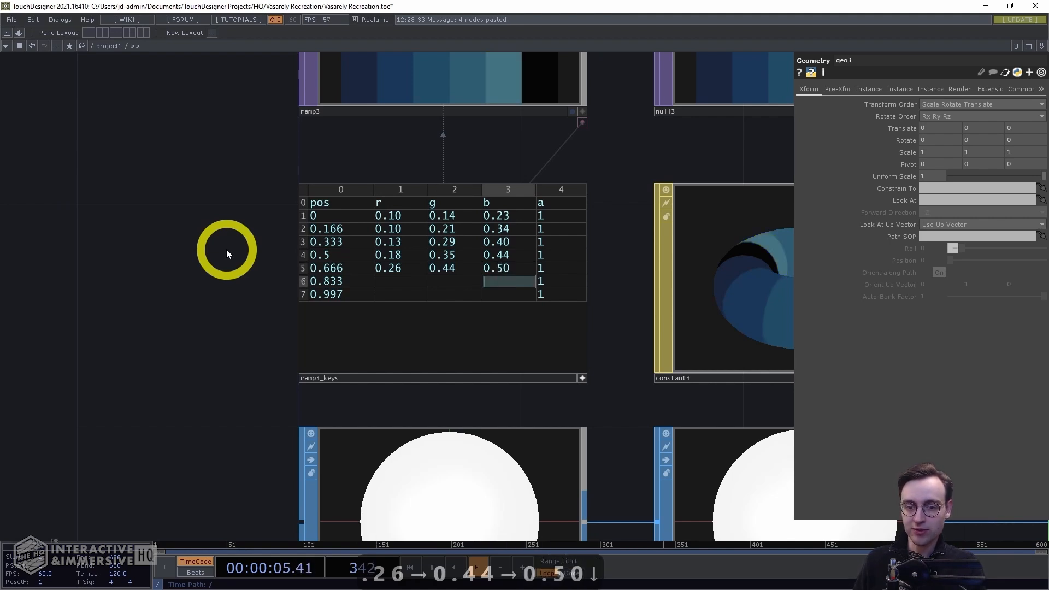
pyautogui.press('Left')
pyautogui.press('Left')
# Set the row at pos 0.833 to r 0.33, g 0.50, b 0.55
pyautogui.write('0')
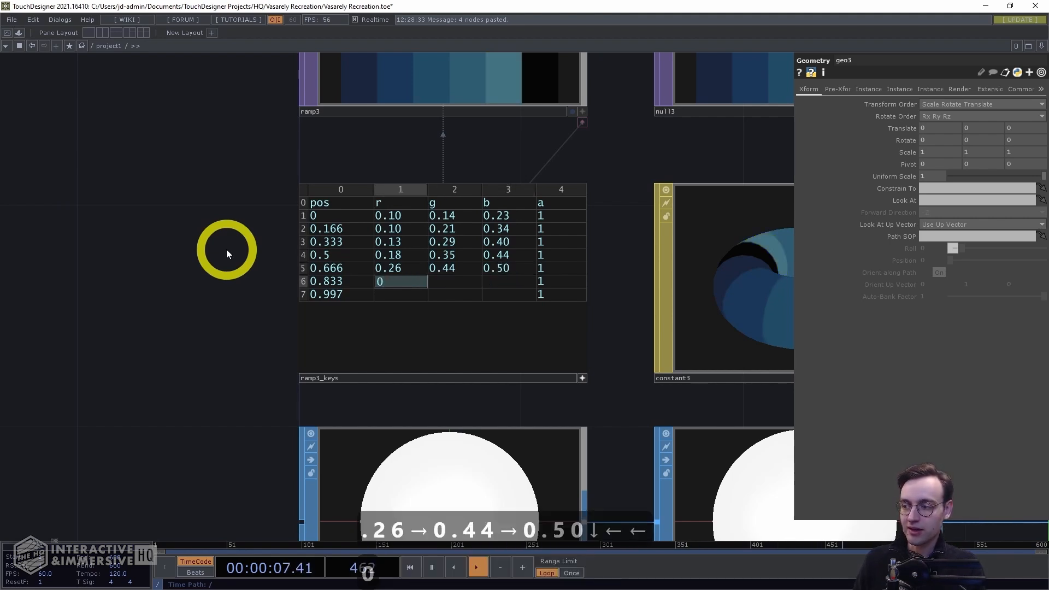
pyautogui.write('.33')
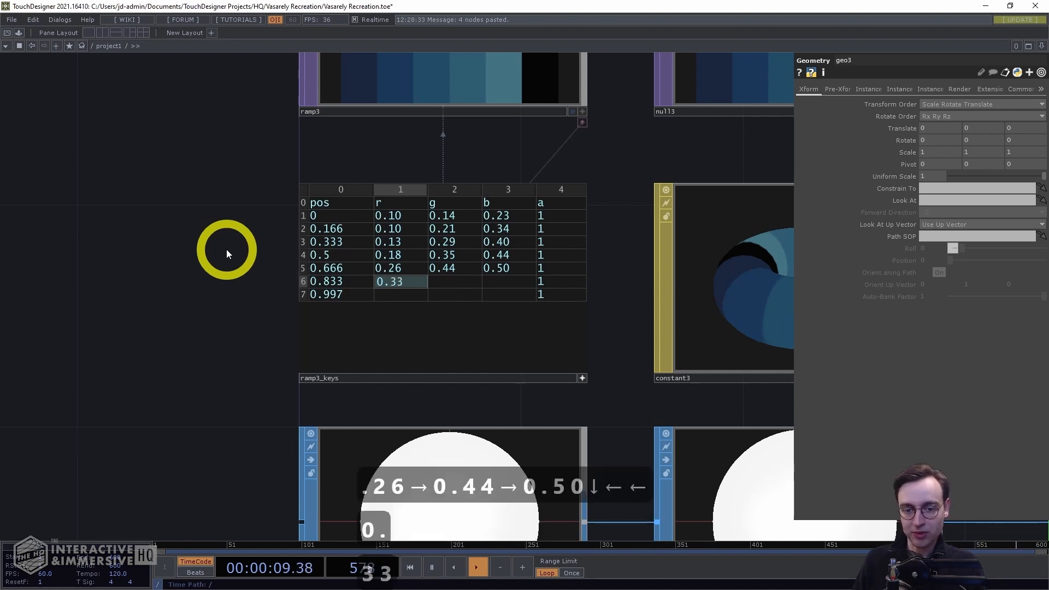
pyautogui.press('Right')
pyautogui.write('0.50')
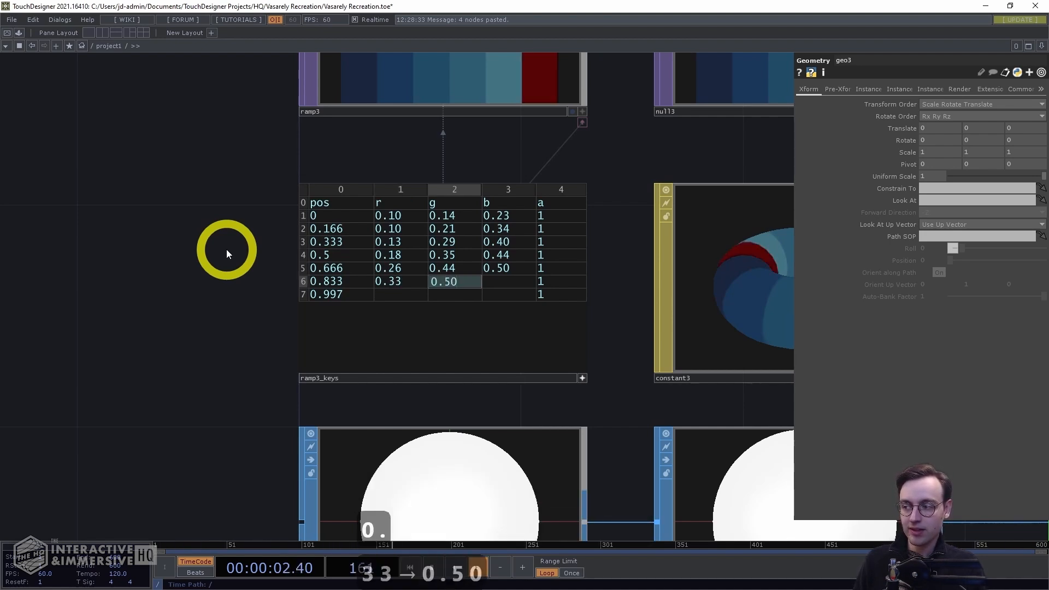
pyautogui.press('Right')
pyautogui.write('0.55')
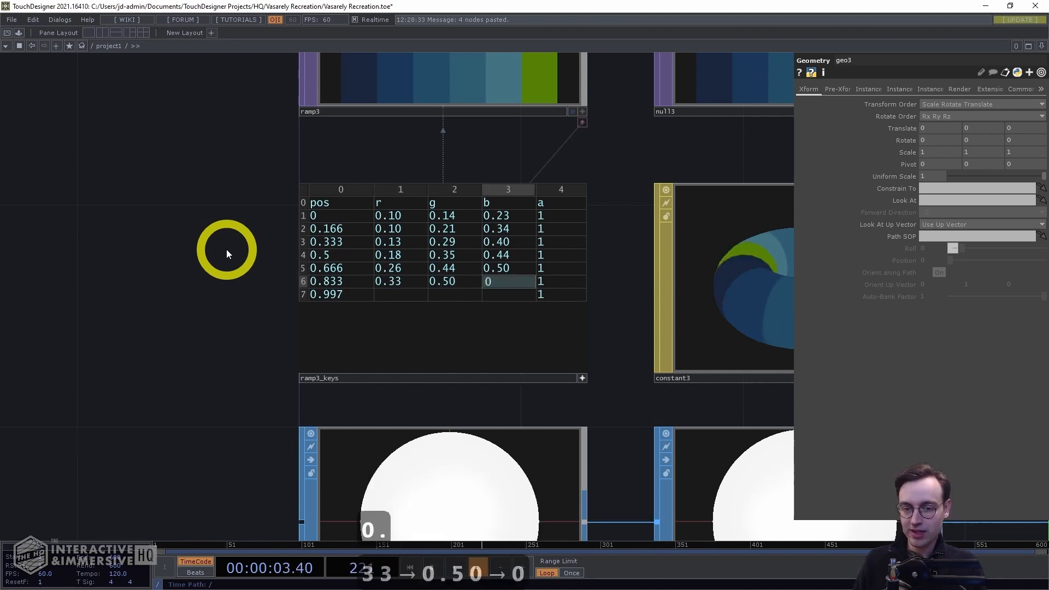
pyautogui.press('Down')
pyautogui.press('Left')
pyautogui.press('Left')
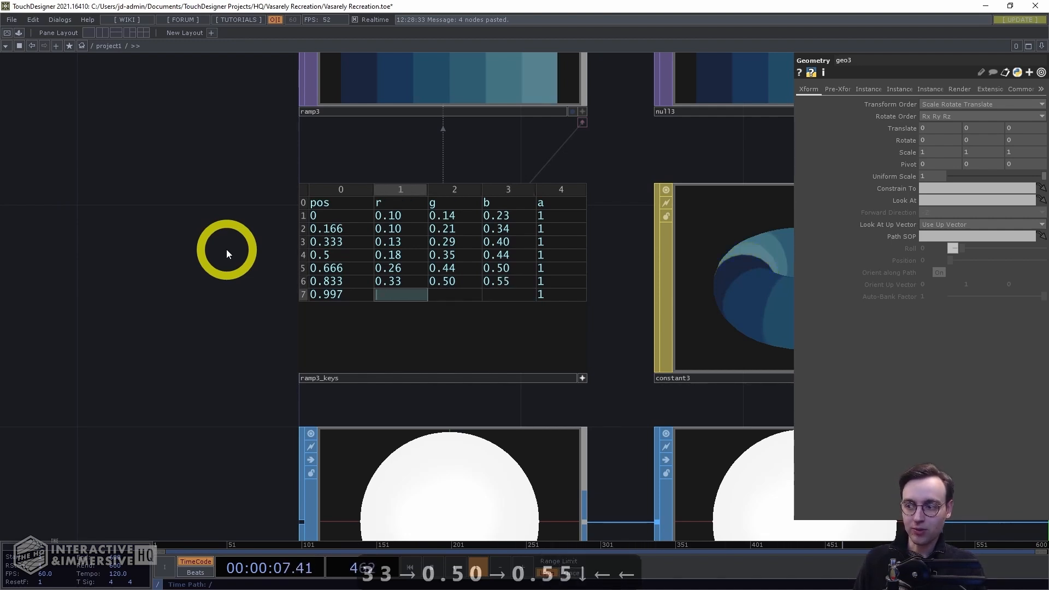
# Set the row at pos 0.997 to r 0.13, g 0.30, b 0.42
pyautogui.write('0.13')
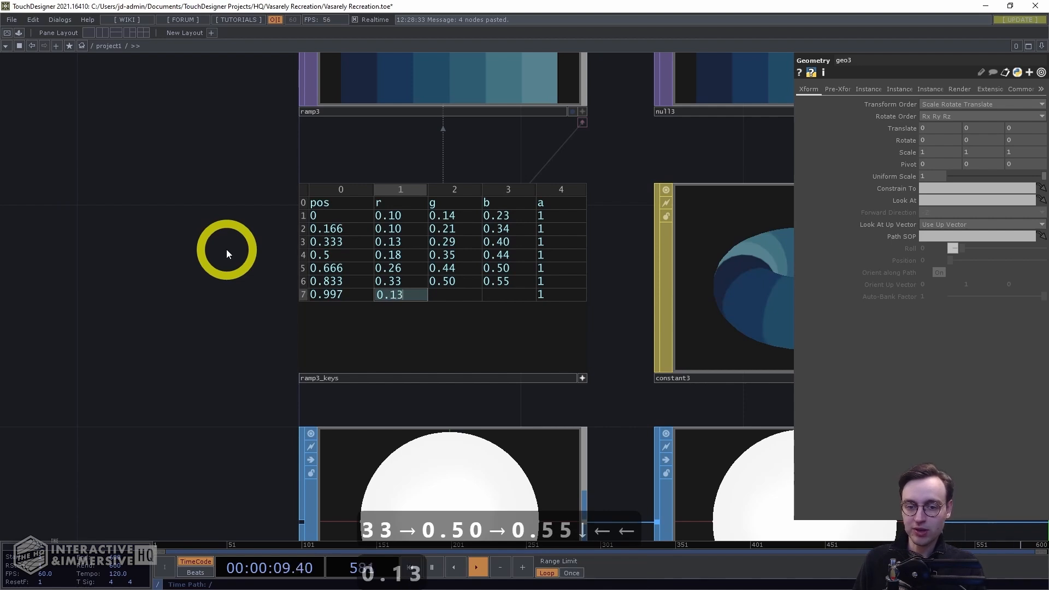
pyautogui.press('Right')
pyautogui.write('0.30')
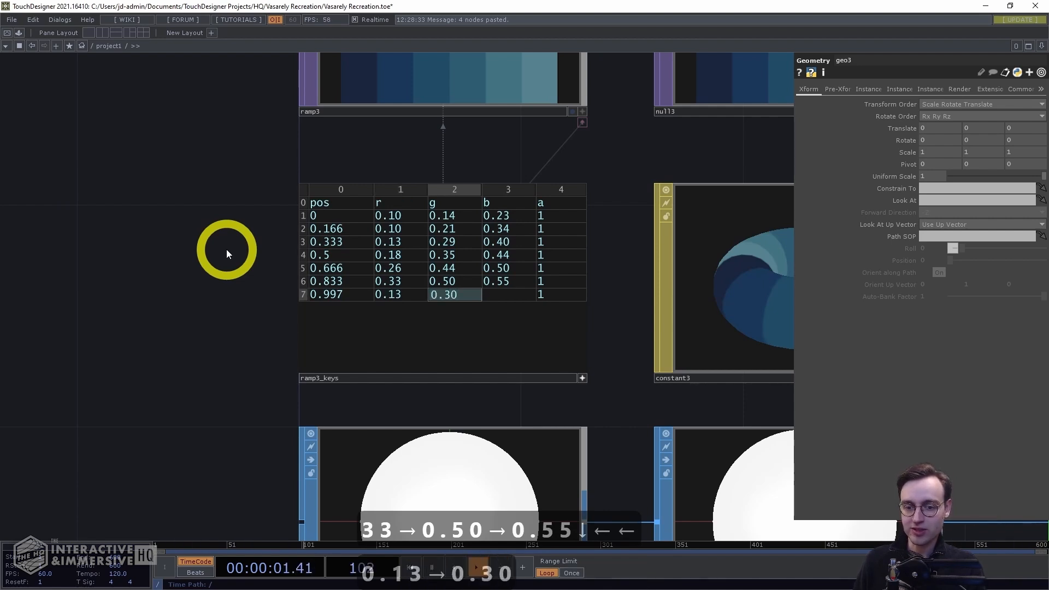
pyautogui.press('Right')
pyautogui.write('0.42')
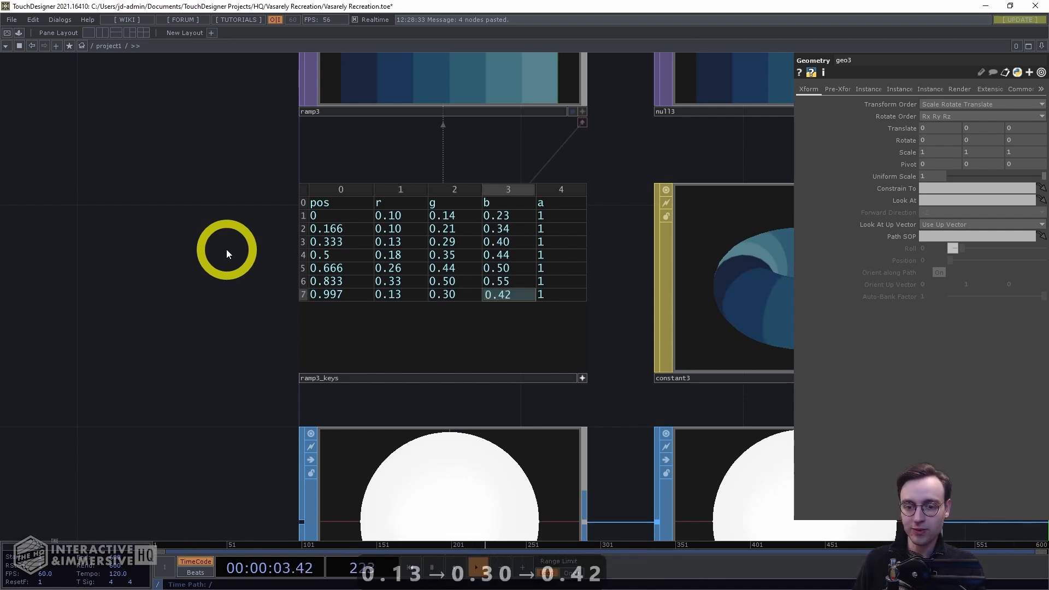
pyautogui.press('Return')
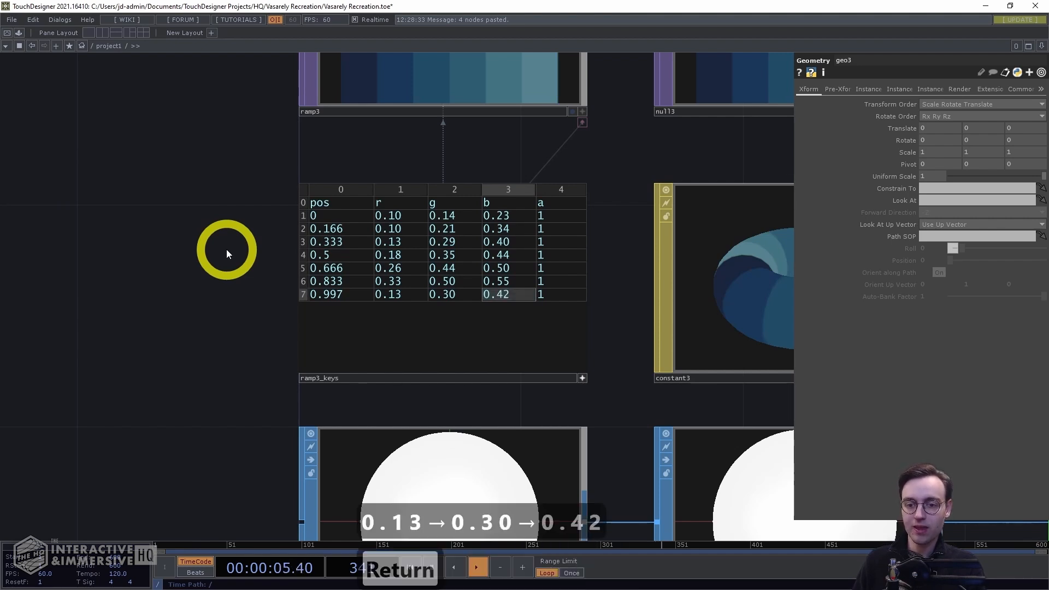
# Set geo3's translate X to 170
pyautogui.moveTo(223, 210); pyautogui.dragTo(208, 249)
pyautogui.moveTo(212, 189); pyautogui.dragTo(208, 200)
pyautogui.click(510, 320)
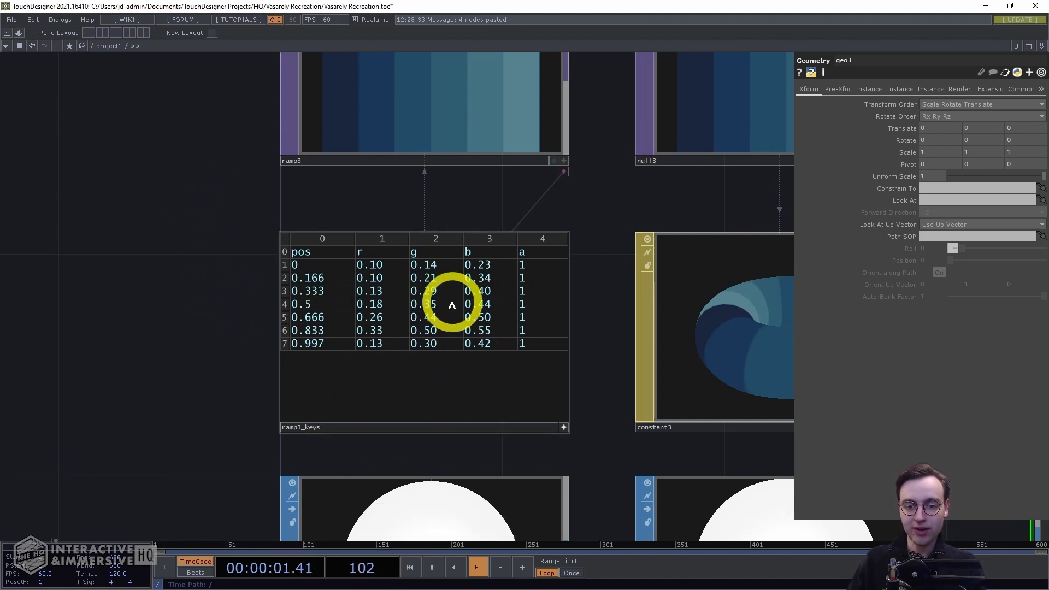
pyautogui.moveTo(238, 211); pyautogui.dragTo(213, 350)
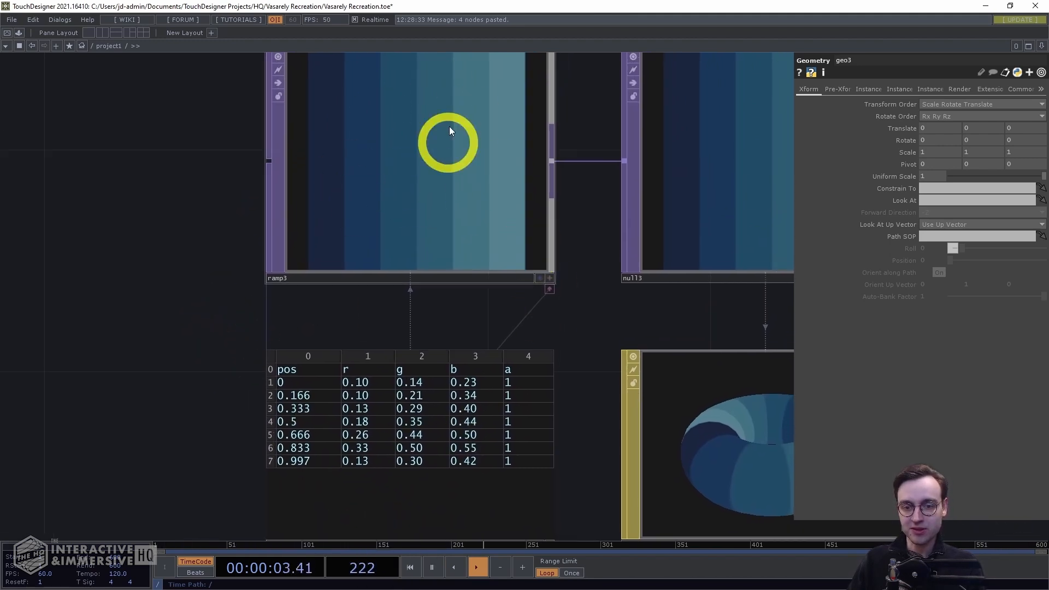
pyautogui.moveTo(266, 303); pyautogui.dragTo(120, 350, button='middle')
pyautogui.moveTo(722, 324); pyautogui.dragTo(520, 295)
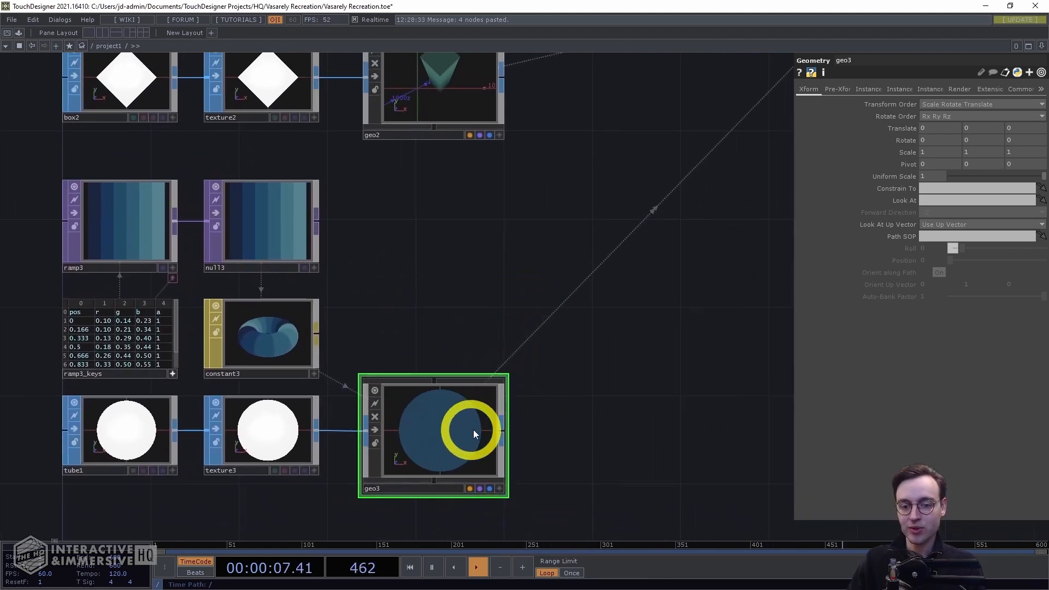
pyautogui.moveTo(458, 311); pyautogui.dragTo(479, 218)
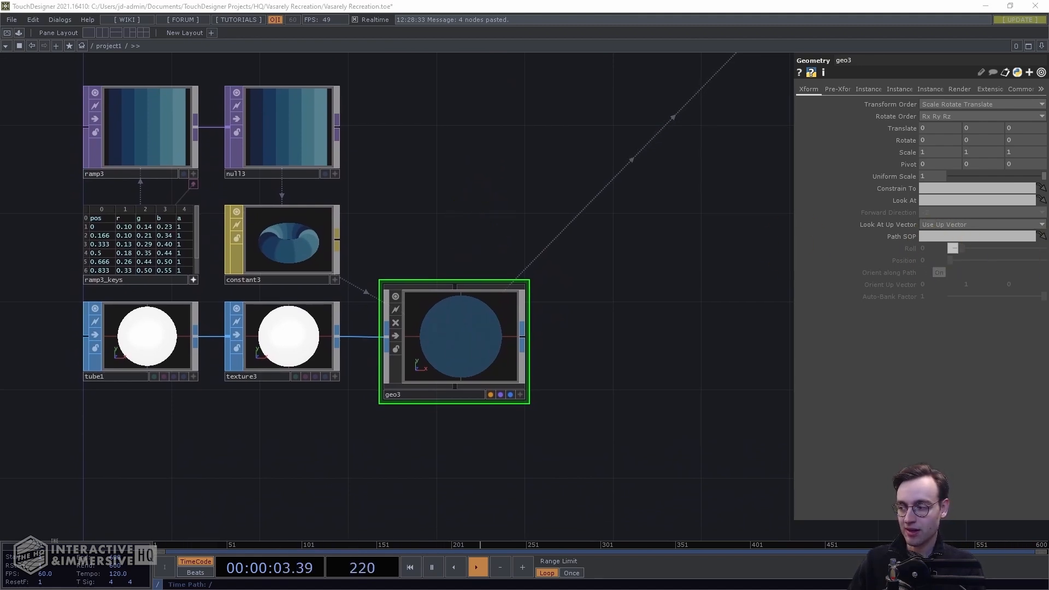
pyautogui.click(892, 406)
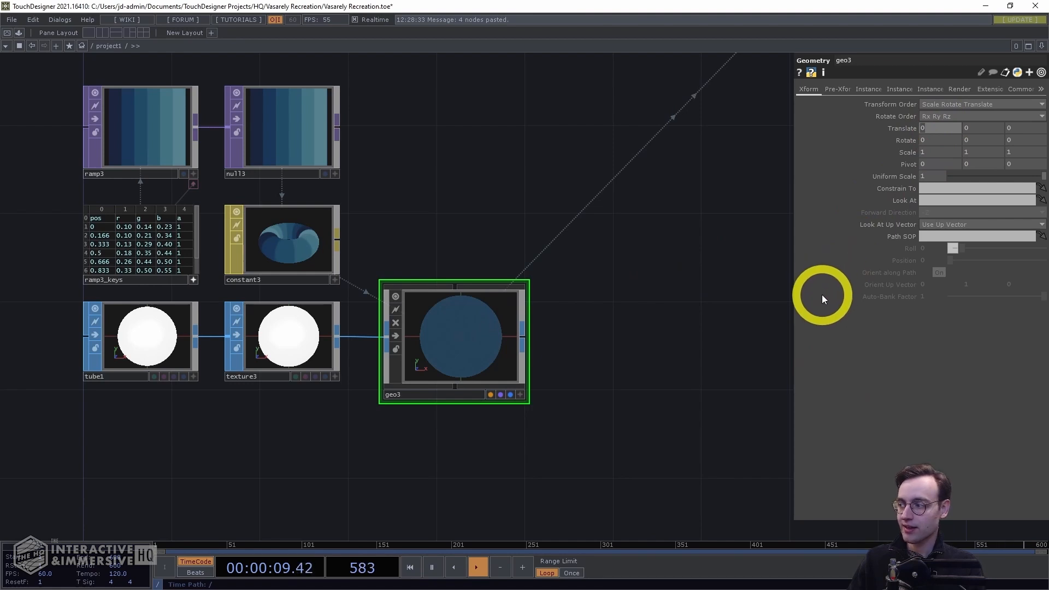
pyautogui.write('1700')
pyautogui.press('BackSpace')
pyautogui.press('Return')
# Set geo3's translate Y to -340 and its rotate Y to 12
pyautogui.click(974, 130)
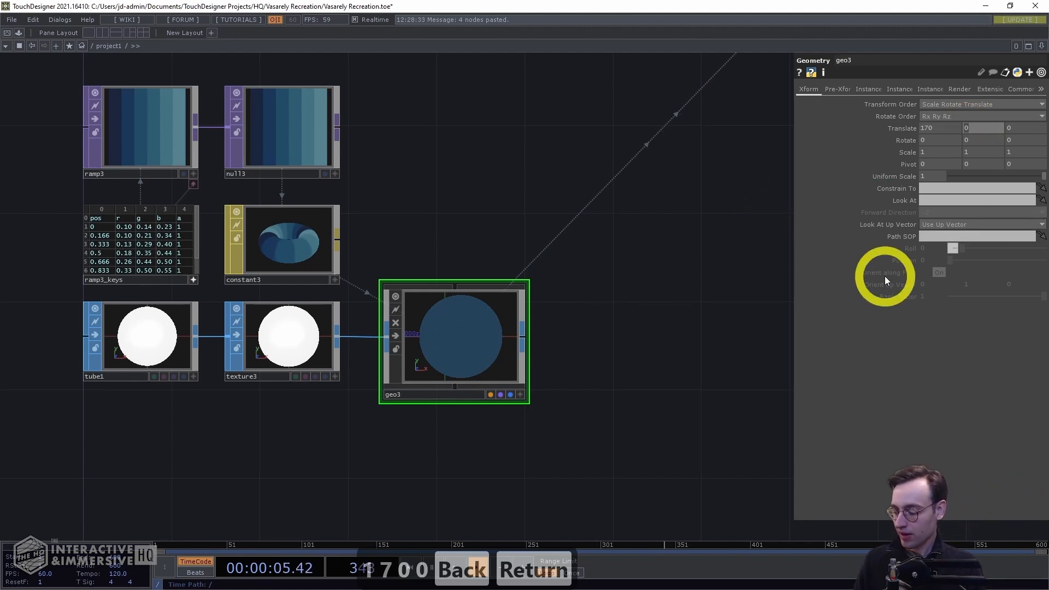
pyautogui.write('-340')
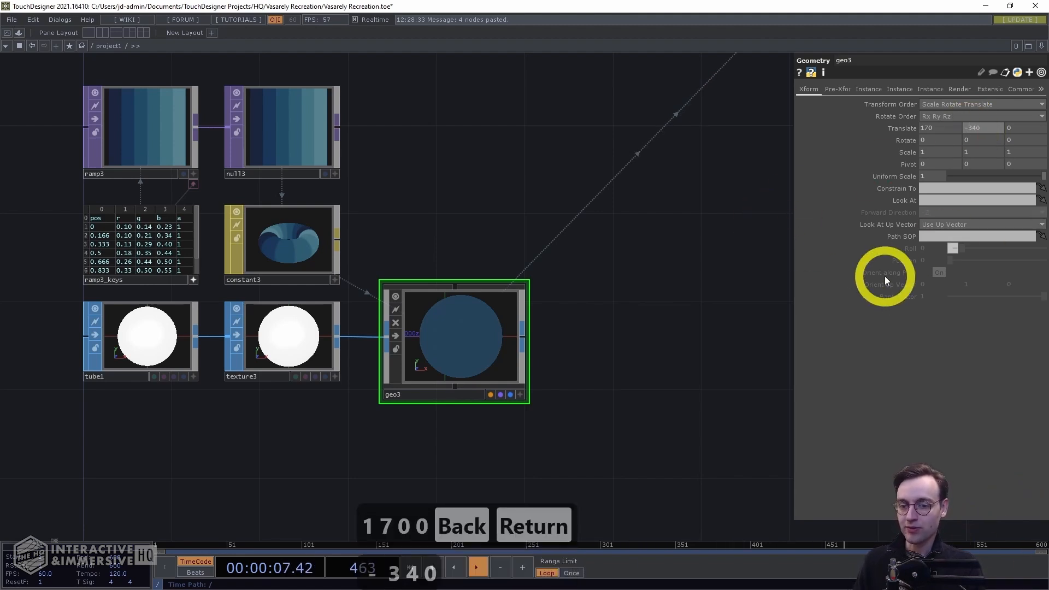
pyautogui.press('Return')
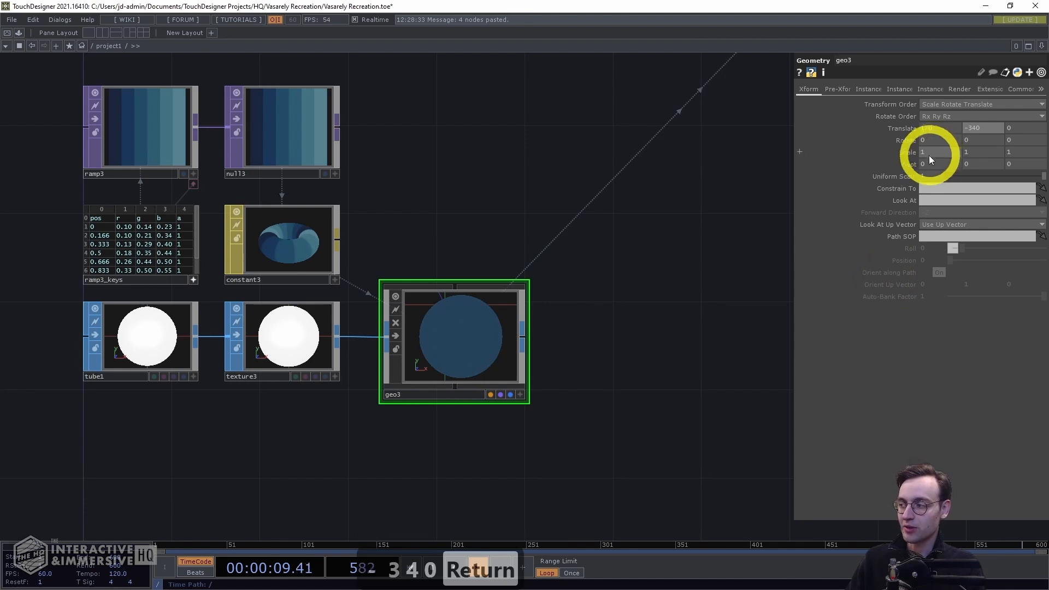
pyautogui.click(971, 139)
pyautogui.write('12')
pyautogui.press('Return')
# Inspect the render output to check the placement of the tube geometry
pyautogui.moveTo(613, 258); pyautogui.dragTo(503, 290, button='middle')
pyautogui.moveTo(503, 290); pyautogui.dragTo(299, 363)
pyautogui.moveTo(548, 271); pyautogui.dragTo(517, 434)
pyautogui.moveTo(535, 355); pyautogui.dragTo(605, 297, button='middle')
pyautogui.moveTo(605, 296); pyautogui.dragTo(540, 363)
pyautogui.moveTo(540, 365); pyautogui.dragTo(573, 312, button='middle')
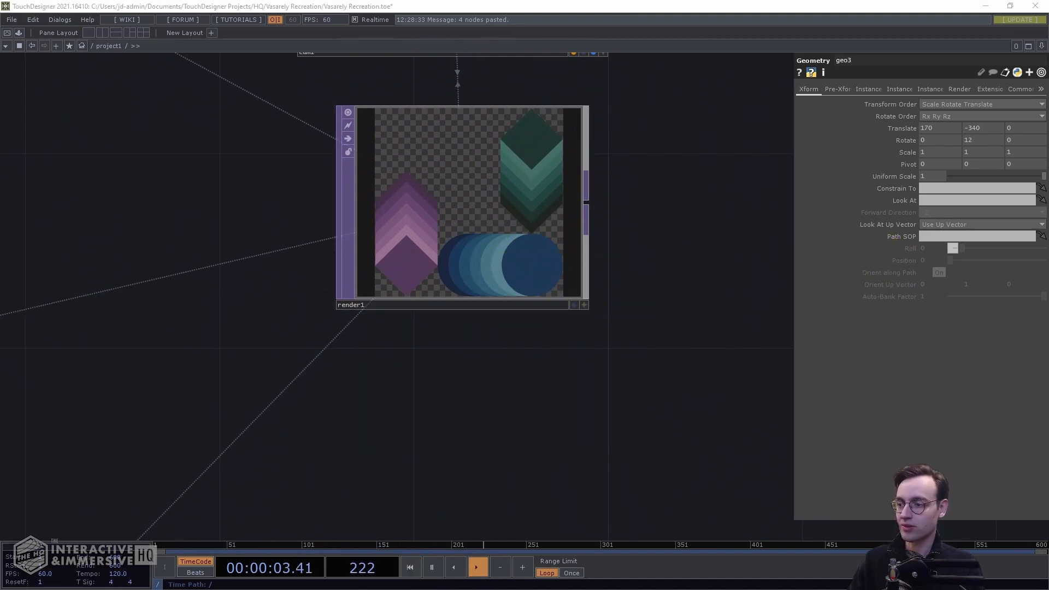
pyautogui.moveTo(712, 384); pyautogui.dragTo(743, 388)
pyautogui.moveTo(749, 387); pyautogui.dragTo(708, 405, button='middle')
# Duplicate the tube, texture, ramp, constant and geo3 network and place the copy below the original
pyautogui.moveTo(669, 376); pyautogui.dragTo(656, 256)
pyautogui.scroll(-4, 656, 255)
pyautogui.moveTo(571, 307); pyautogui.dragTo(681, 185)
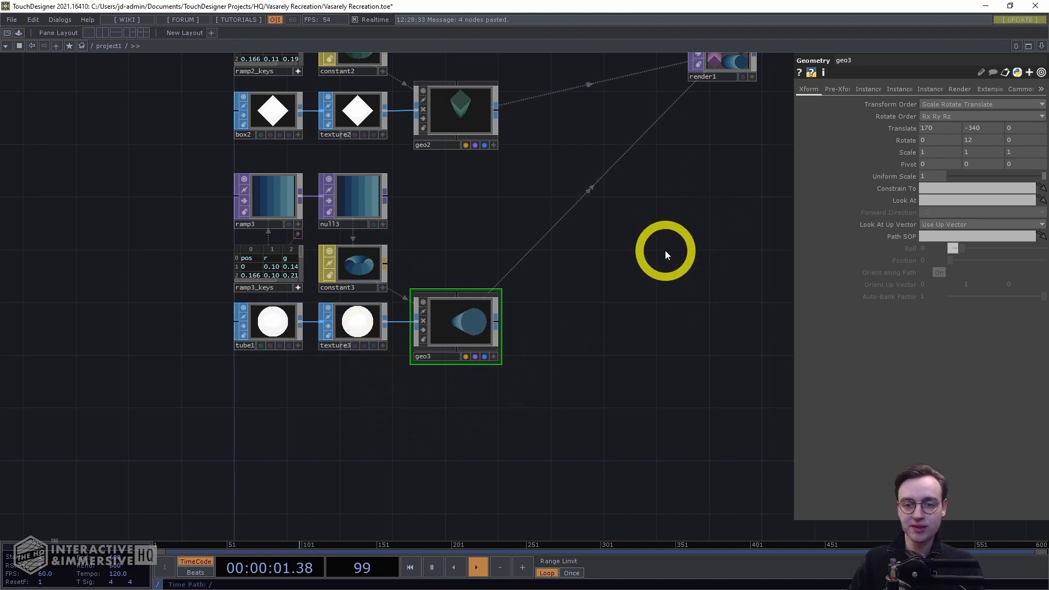
pyautogui.moveTo(643, 392); pyautogui.dragTo(220, 181)
pyautogui.hotkey('ctrl', 'c')
pyautogui.hotkey('ctrl', 'v')
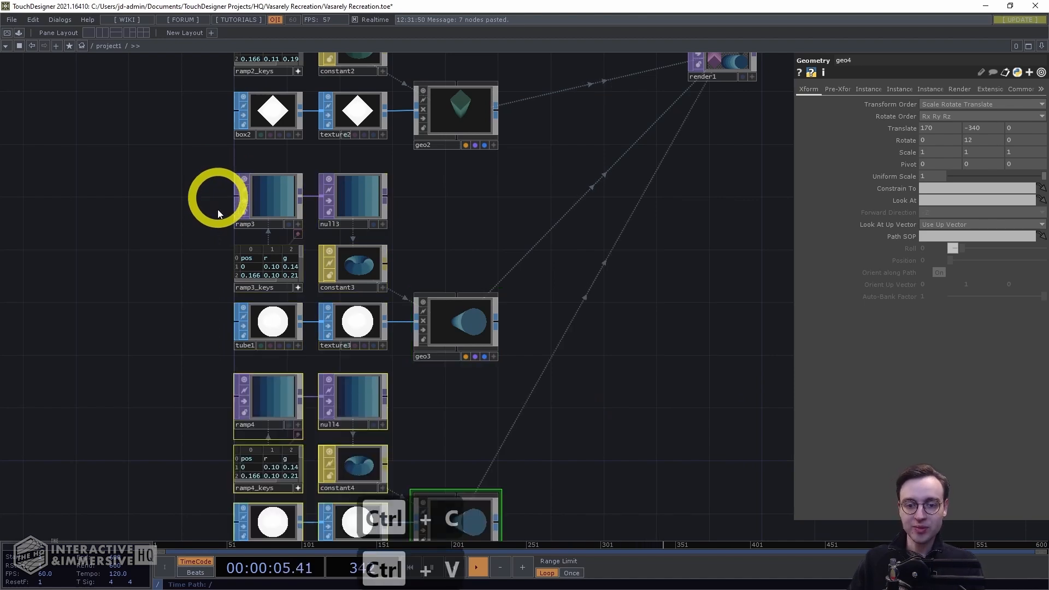
pyautogui.moveTo(620, 390); pyautogui.dragTo(617, 201)
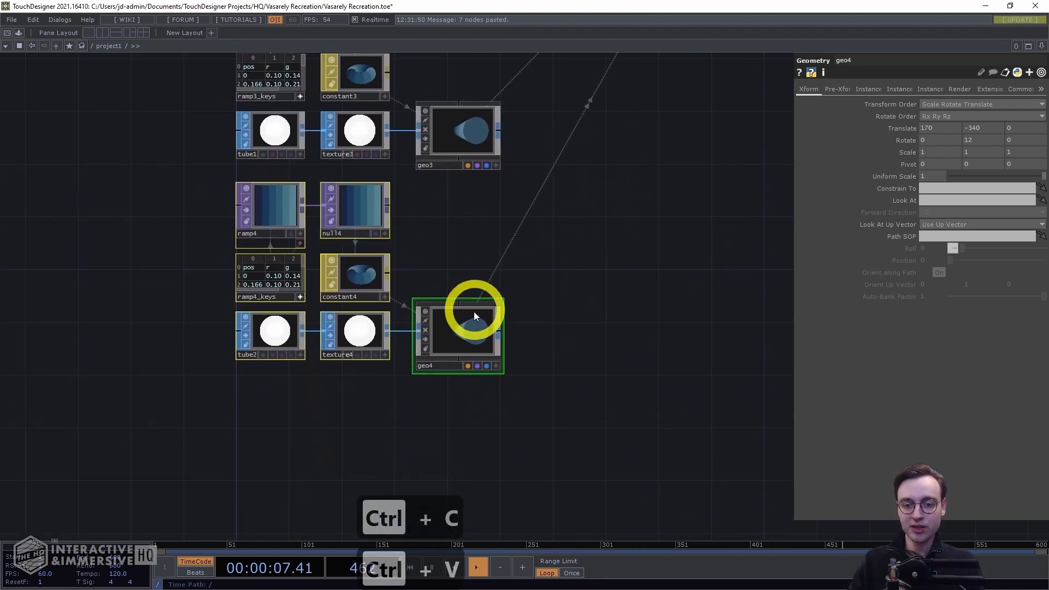
# Set geo4's translate X to -170, translate Y to 340 and rotate Z to -180
pyautogui.click(439, 358)
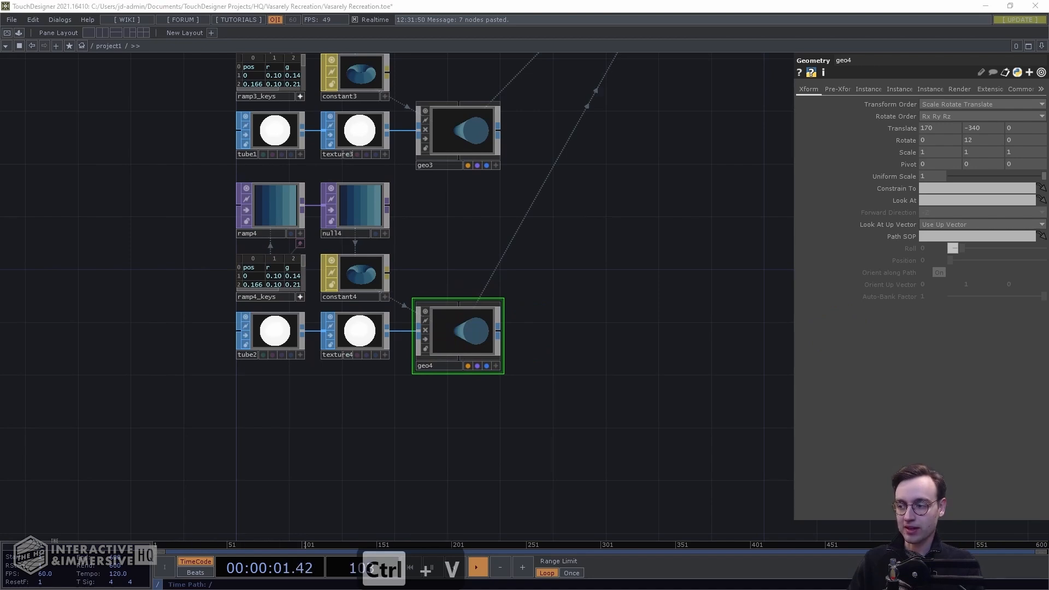
pyautogui.click(574, 352)
pyautogui.click(457, 334)
pyautogui.click(661, 295)
pyautogui.click(913, 130)
pyautogui.click(909, 130)
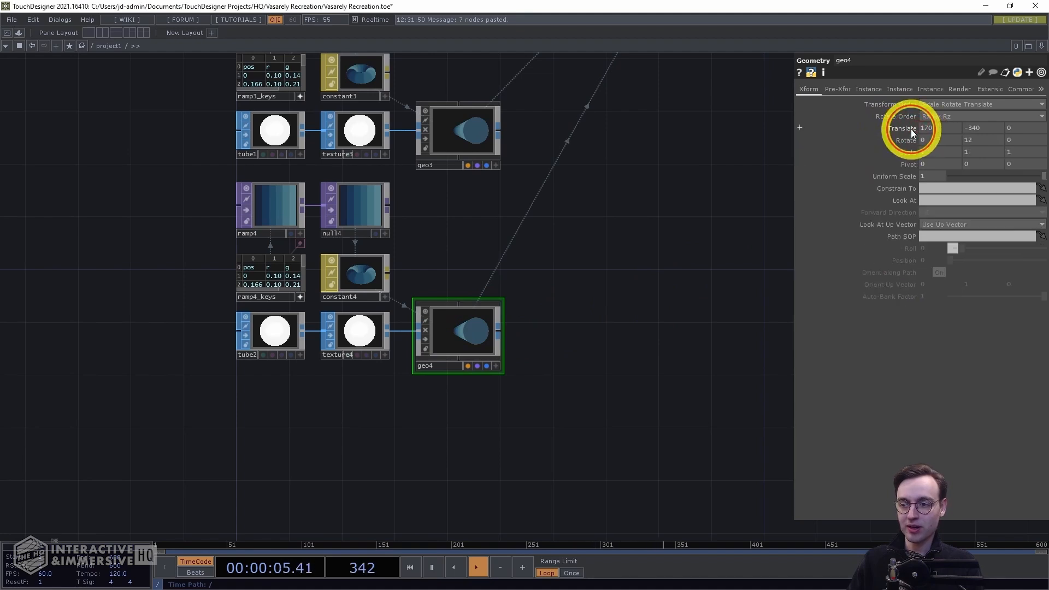
pyautogui.click(921, 130)
pyautogui.press('Left')
pyautogui.write('-')
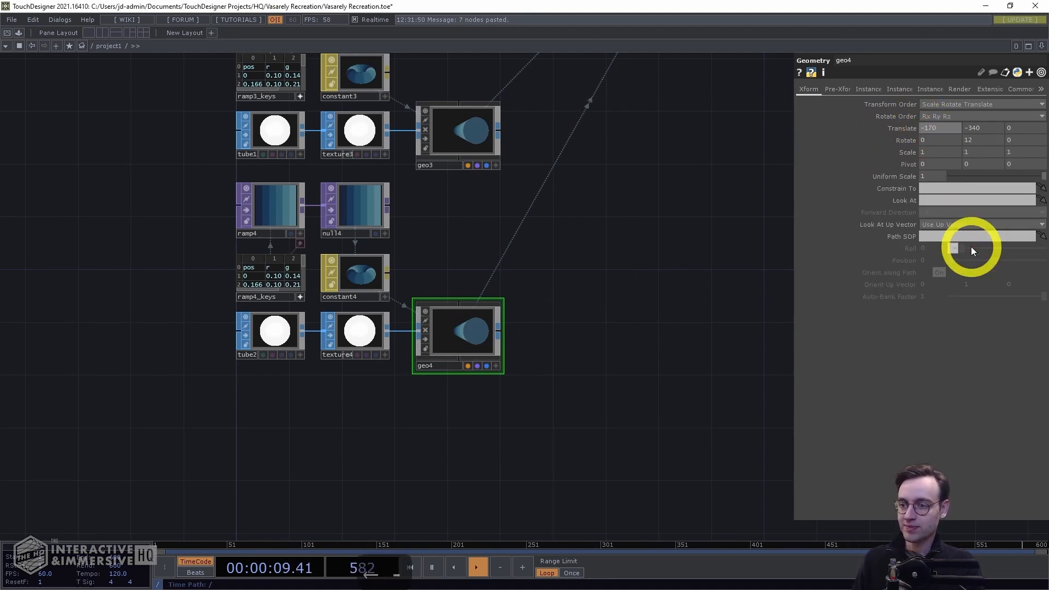
pyautogui.press('Tab')
pyautogui.press('Right')
pyautogui.press('Left')
pyautogui.press('Left')
pyautogui.press('Left')
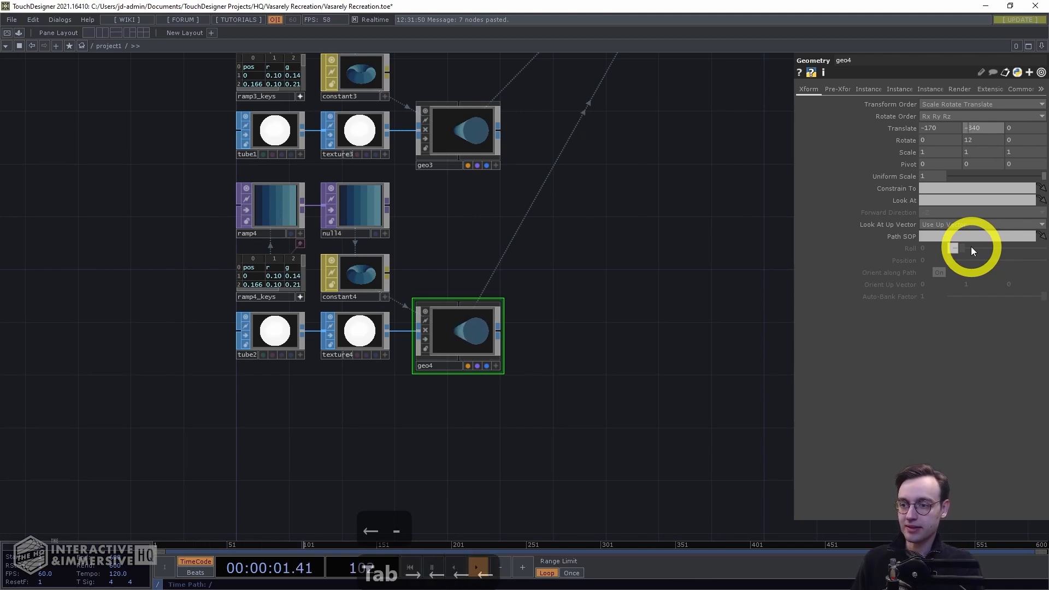
pyautogui.press('BackSpace')
pyautogui.press('Return')
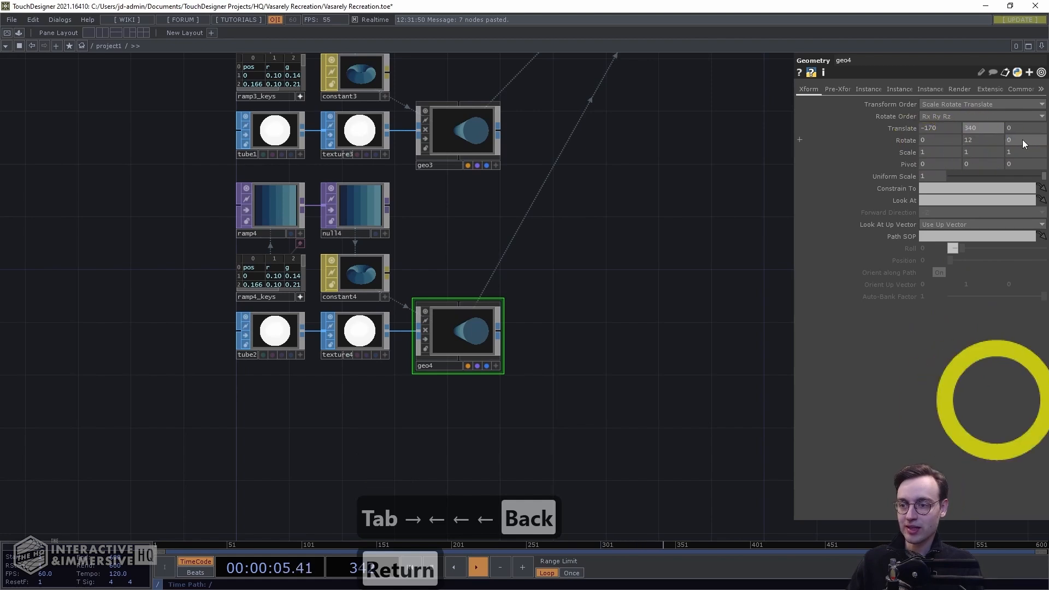
pyautogui.click(1008, 141)
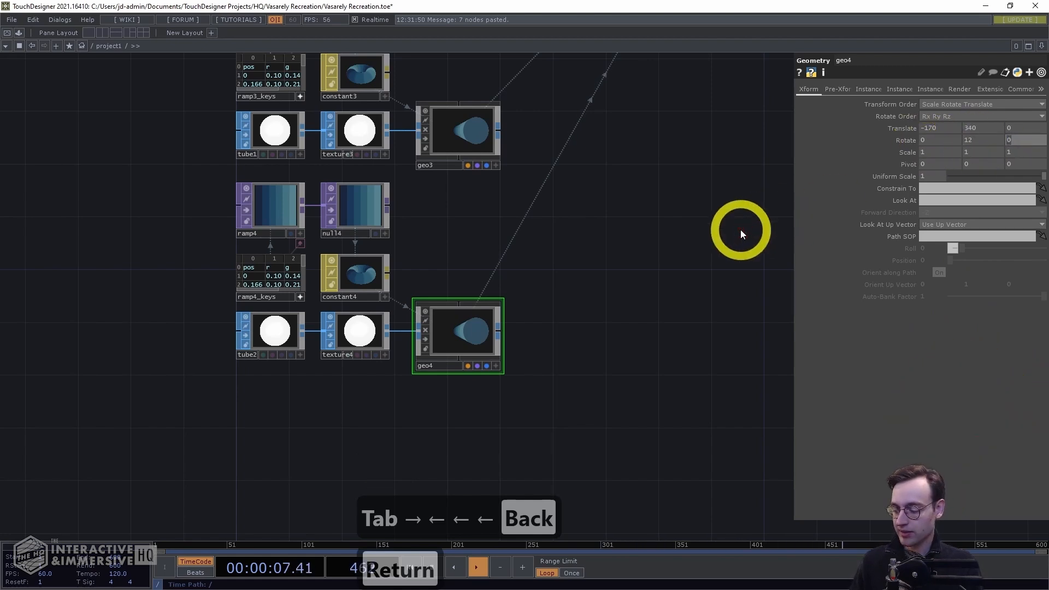
pyautogui.write('180')
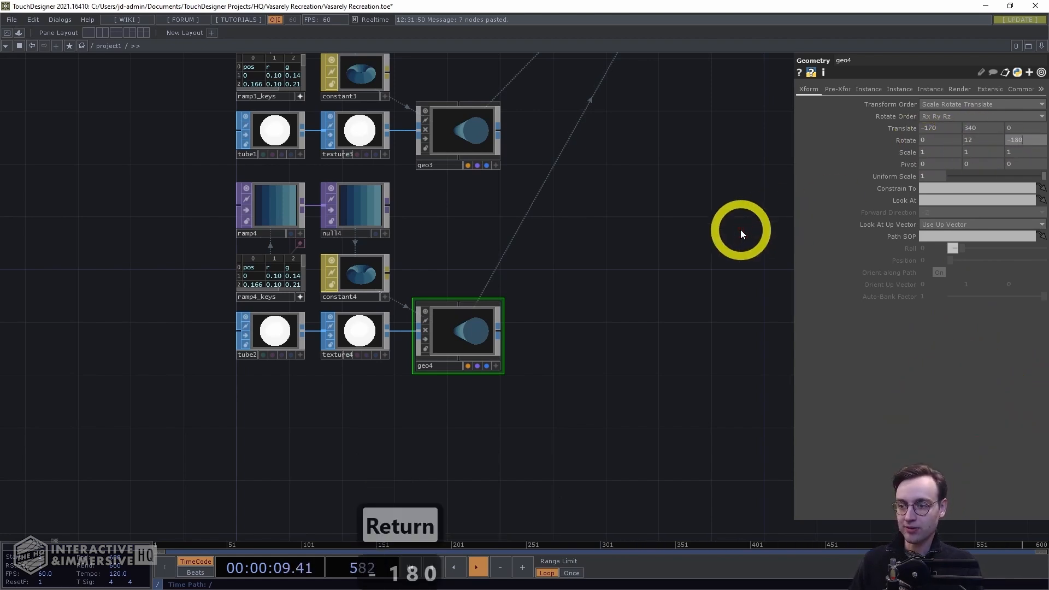
pyautogui.press('Return')
# Inspect the render output with the copied tube added
pyautogui.moveTo(660, 243); pyautogui.dragTo(600, 434)
pyautogui.moveTo(660, 221); pyautogui.dragTo(564, 376)
pyautogui.scroll(5, 558, 312)
pyautogui.moveTo(620, 230); pyautogui.dragTo(574, 422)
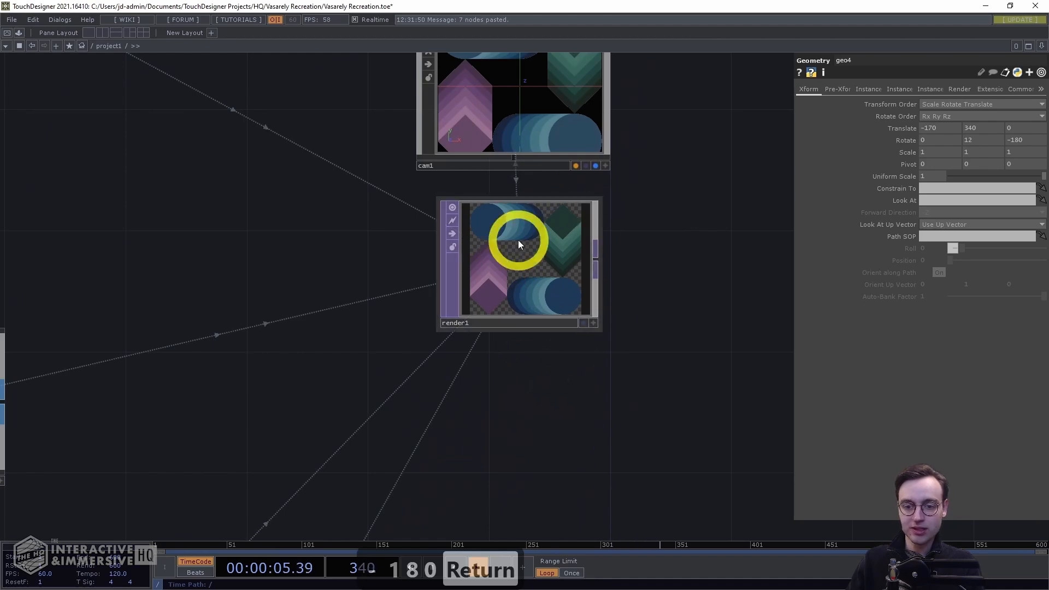
pyautogui.scroll(-3, 546, 410)
pyautogui.moveTo(519, 424); pyautogui.dragTo(535, 345)
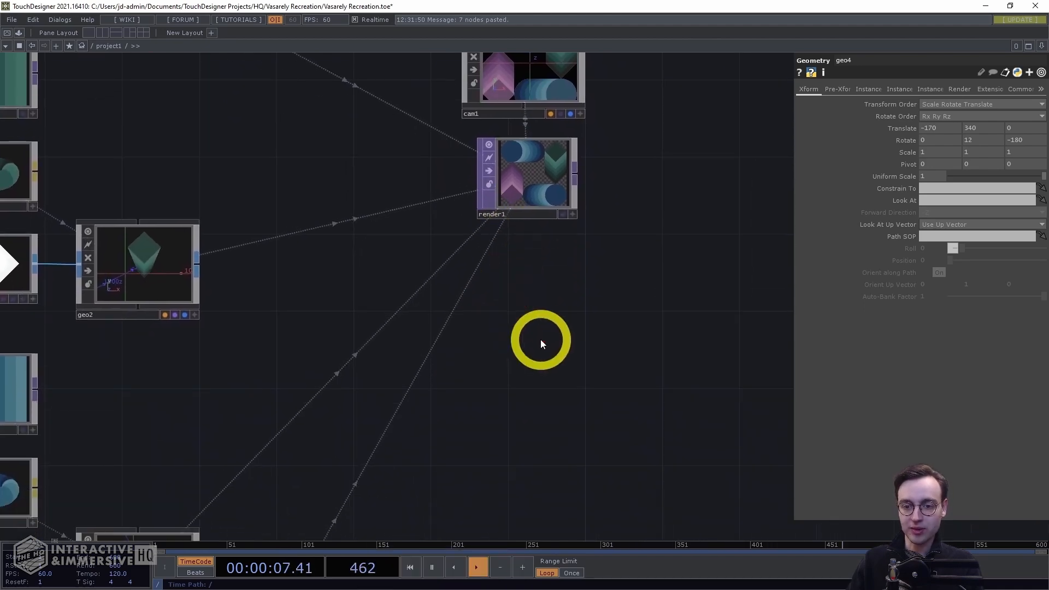
pyautogui.moveTo(564, 225); pyautogui.dragTo(602, 60)
pyautogui.scroll(-5, 487, 197)
pyautogui.moveTo(519, 210); pyautogui.dragTo(662, 94)
pyautogui.scroll(4, 417, 276)
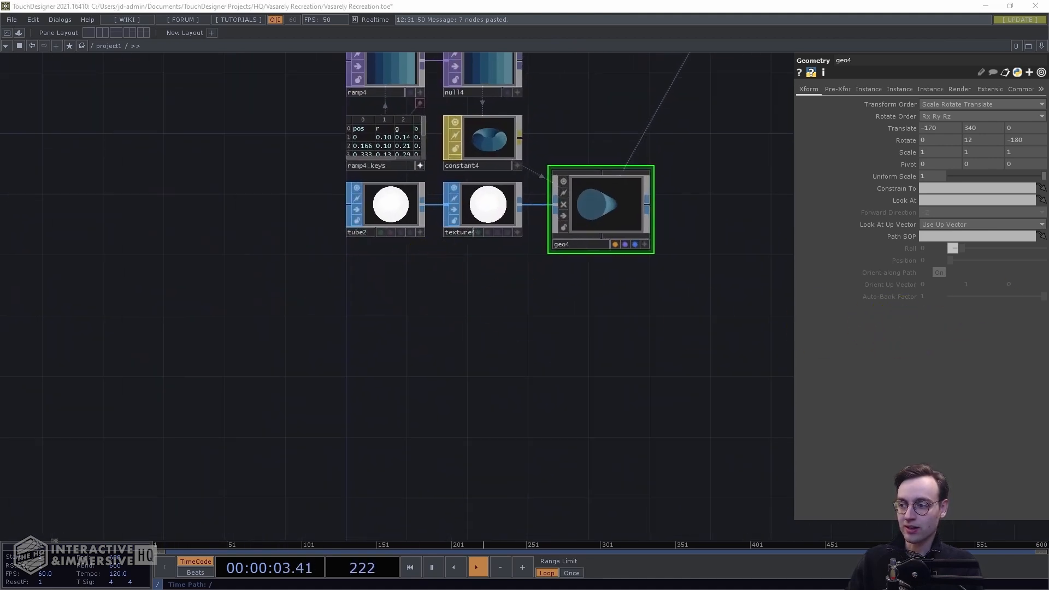
# Clear all r, g and b values in the ramp4_keys table
pyautogui.moveTo(456, 280); pyautogui.dragTo(460, 371)
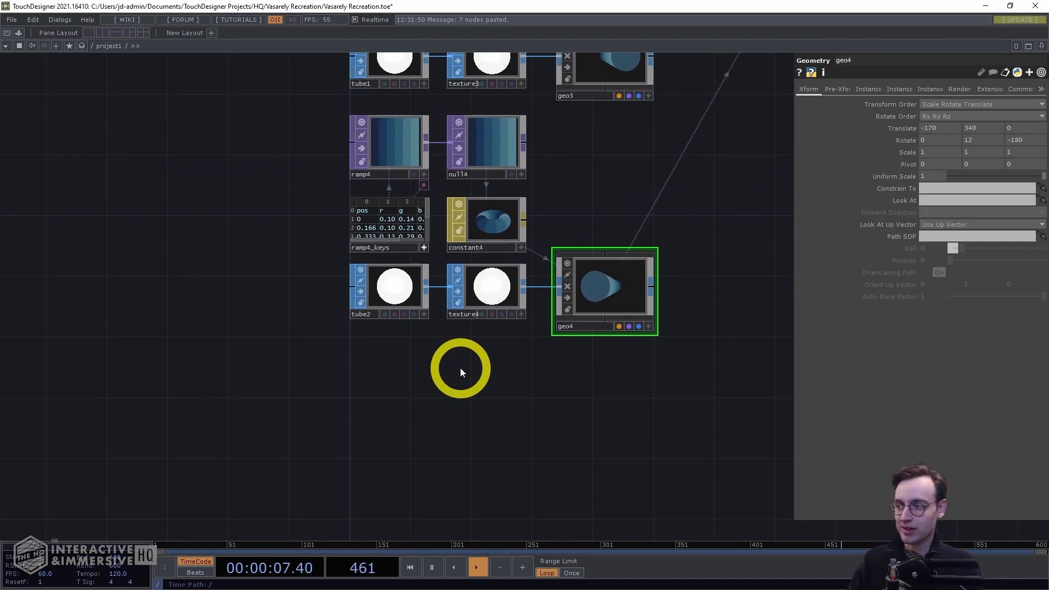
pyautogui.scroll(4, 293, 215)
pyautogui.moveTo(293, 213); pyautogui.dragTo(237, 282)
pyautogui.scroll(1, 280, 246)
pyautogui.moveTo(340, 217); pyautogui.dragTo(297, 250)
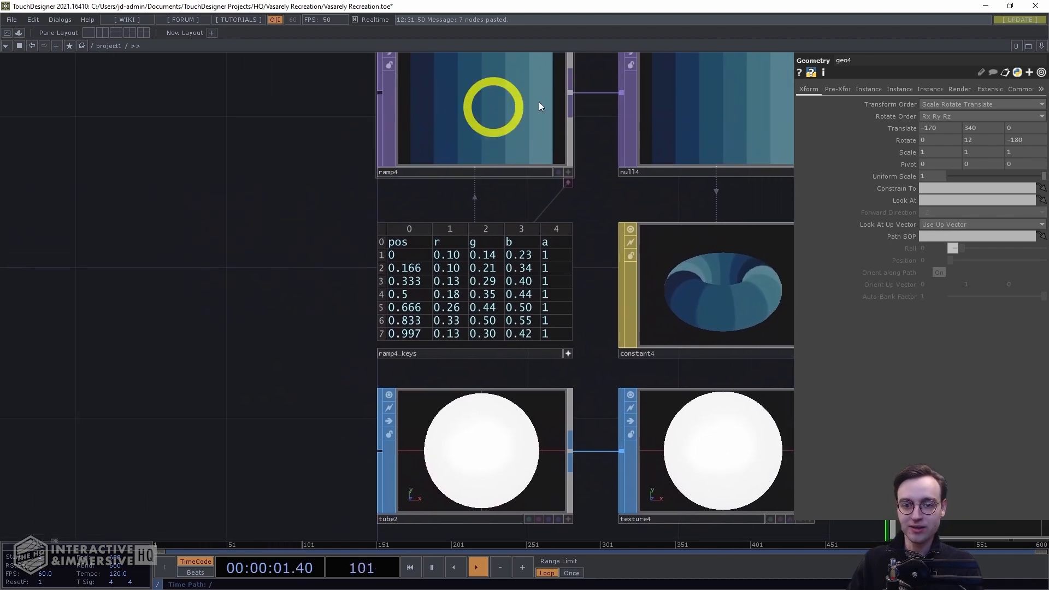
pyautogui.scroll(1, 313, 275)
pyautogui.click(497, 240)
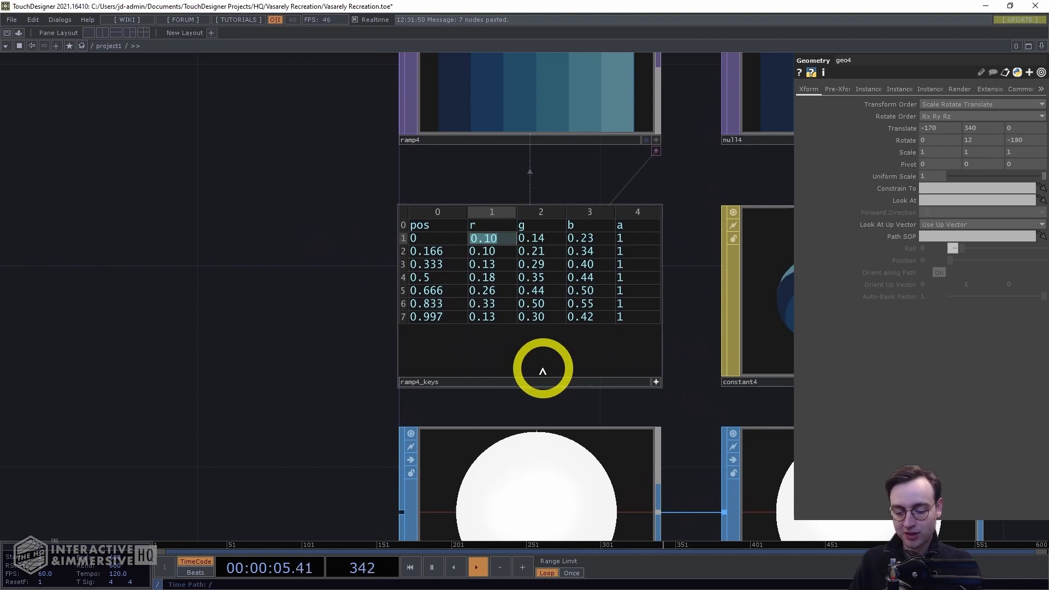
pyautogui.press('Delete')
pyautogui.press('Down')
pyautogui.press('Delete')
pyautogui.press('Down')
pyautogui.press('Delete')
pyautogui.press('Down')
pyautogui.press('Delete')
pyautogui.press('Down')
pyautogui.press('Delete')
pyautogui.press('Down')
pyautogui.press('Delete')
pyautogui.press('Down')
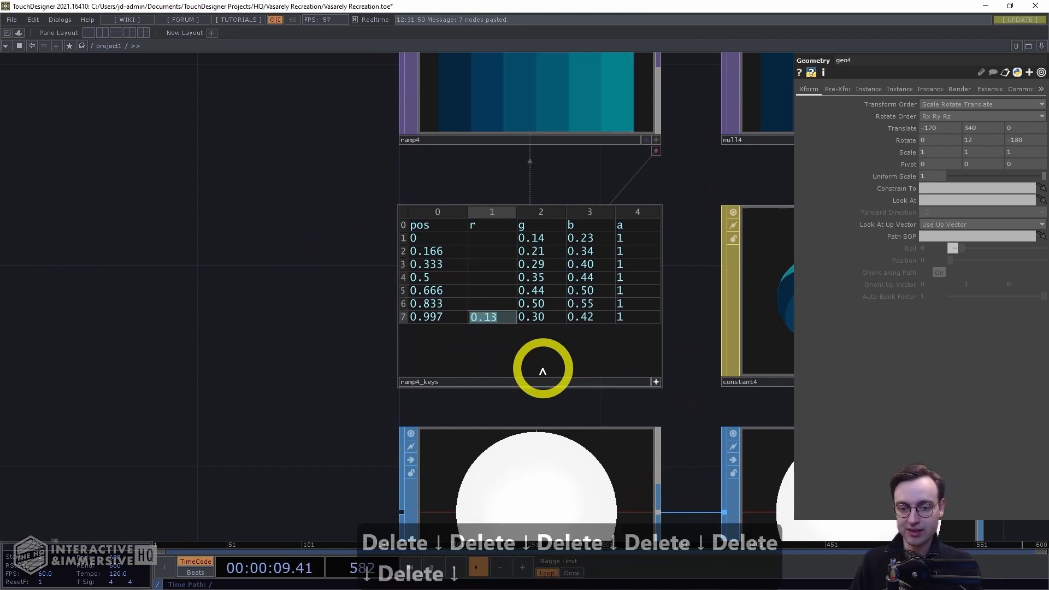
pyautogui.press('Delete')
pyautogui.press('Right')
pyautogui.press('Up')
pyautogui.press('Up')
pyautogui.press('Up')
pyautogui.press('Up')
pyautogui.press('Up')
pyautogui.press('Up')
pyautogui.press('Delete')
pyautogui.press('Down')
pyautogui.press('Delete')
pyautogui.press('Down')
pyautogui.press('Delete')
pyautogui.press('Down')
pyautogui.press('Delete')
pyautogui.press('Down')
pyautogui.press('Delete')
pyautogui.press('Down')
pyautogui.press('Delete')
pyautogui.press('Down')
pyautogui.press('Delete')
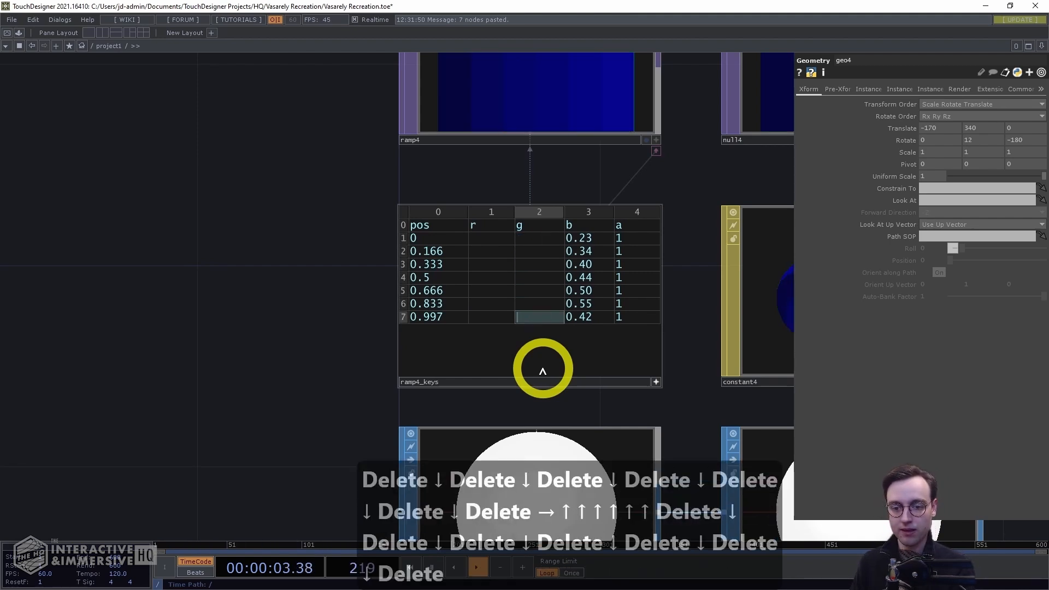
pyautogui.press('Right')
pyautogui.press('Up')
pyautogui.press('Up')
pyautogui.press('Up')
pyautogui.press('Up')
pyautogui.press('Up')
pyautogui.press('Up')
pyautogui.press('Delete')
pyautogui.press('Down')
pyautogui.press('Delete')
pyautogui.press('Down')
pyautogui.press('Delete')
pyautogui.press('Down')
pyautogui.press('Delete')
pyautogui.press('Down')
pyautogui.press('Delete')
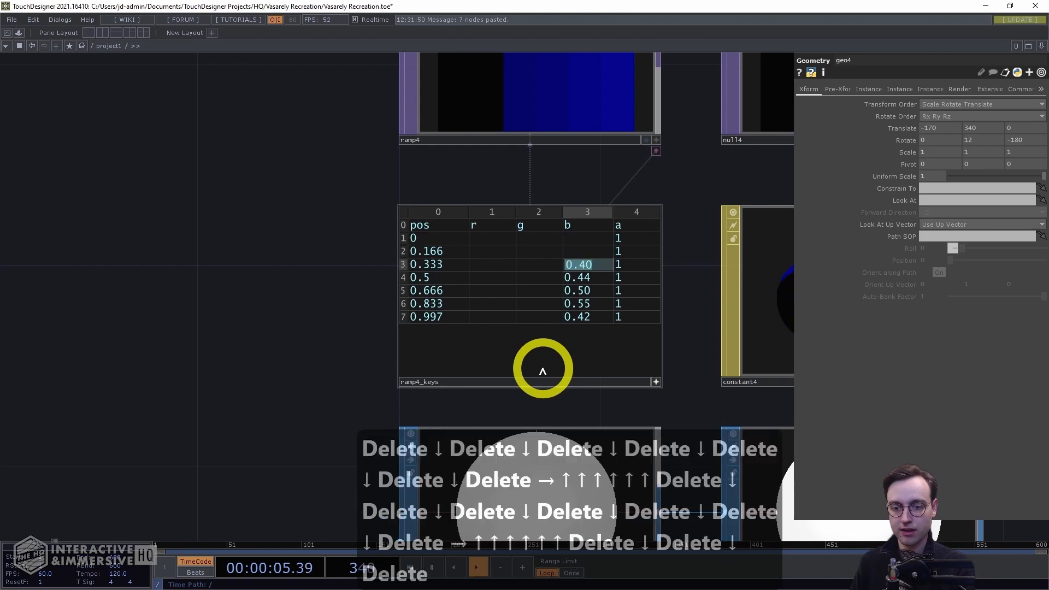
pyautogui.press('Down')
pyautogui.press('Delete')
pyautogui.press('Down')
pyautogui.press('Delete')
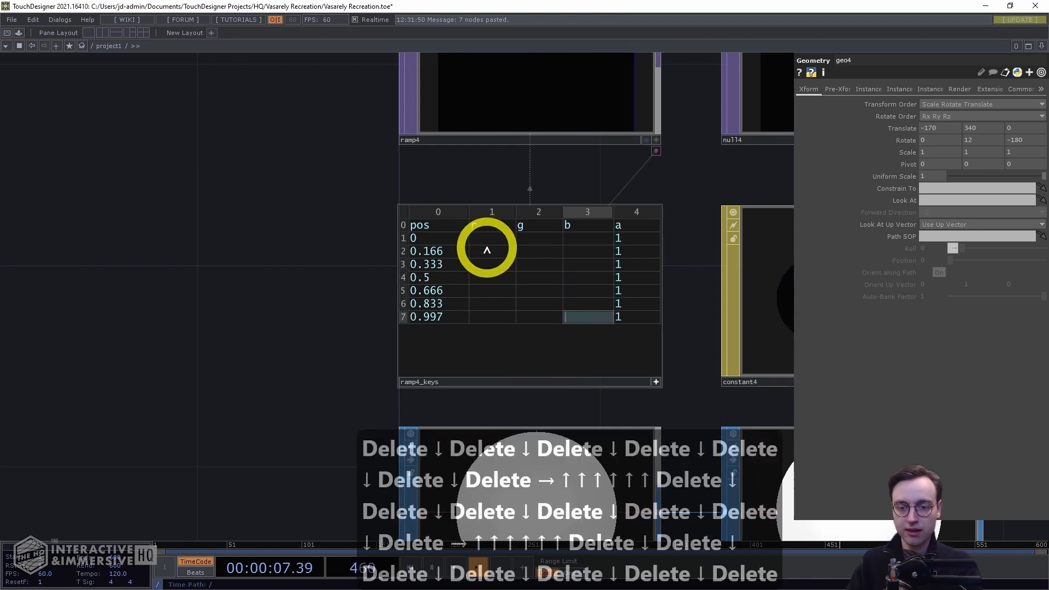
# In the ramp4_keys table, set the first key's (pos 0) r, g and b to 0.13, 0.11 and 0.28
pyautogui.click(487, 243)
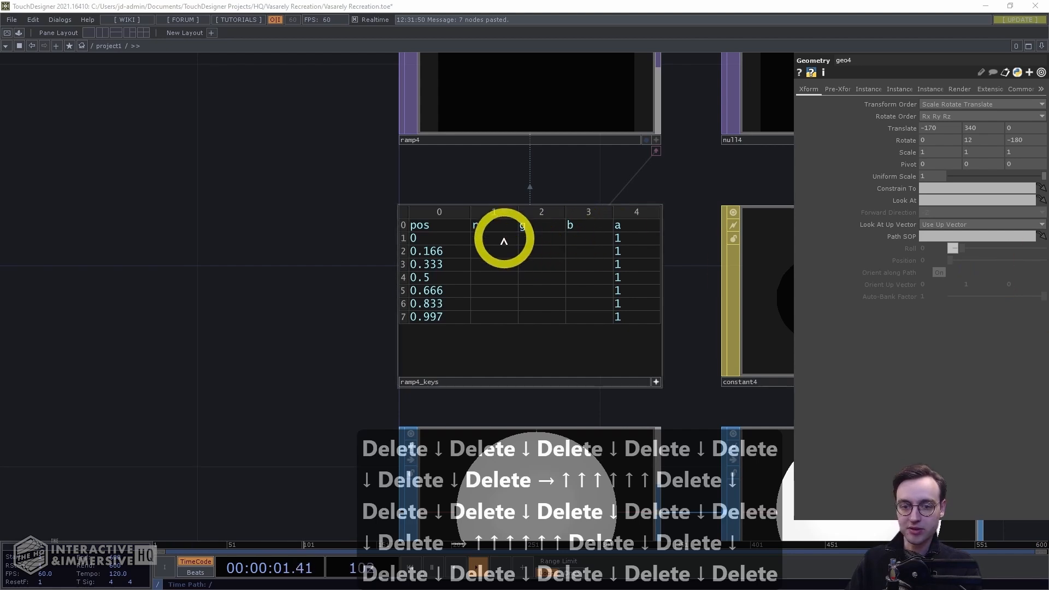
pyautogui.click(495, 239)
pyautogui.write('0.13')
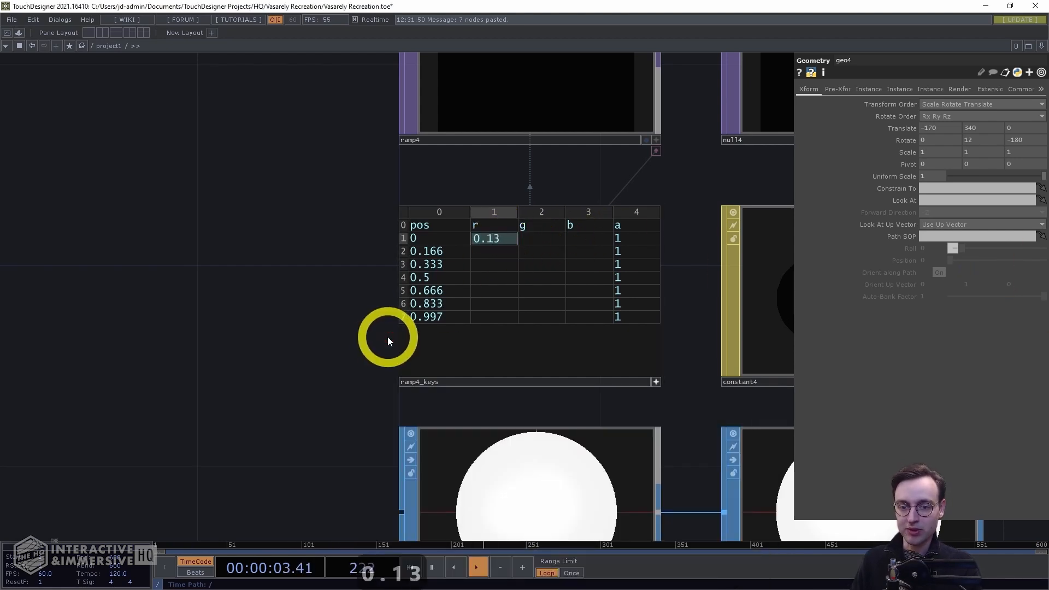
pyautogui.press('Right')
pyautogui.write('0.11')
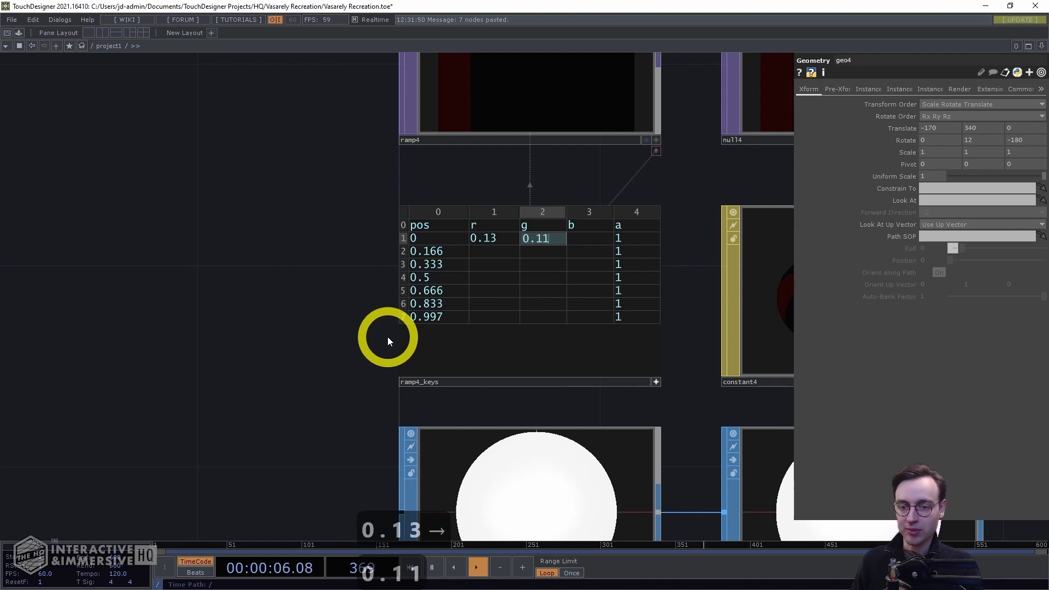
pyautogui.press('Right')
pyautogui.write('0.28')
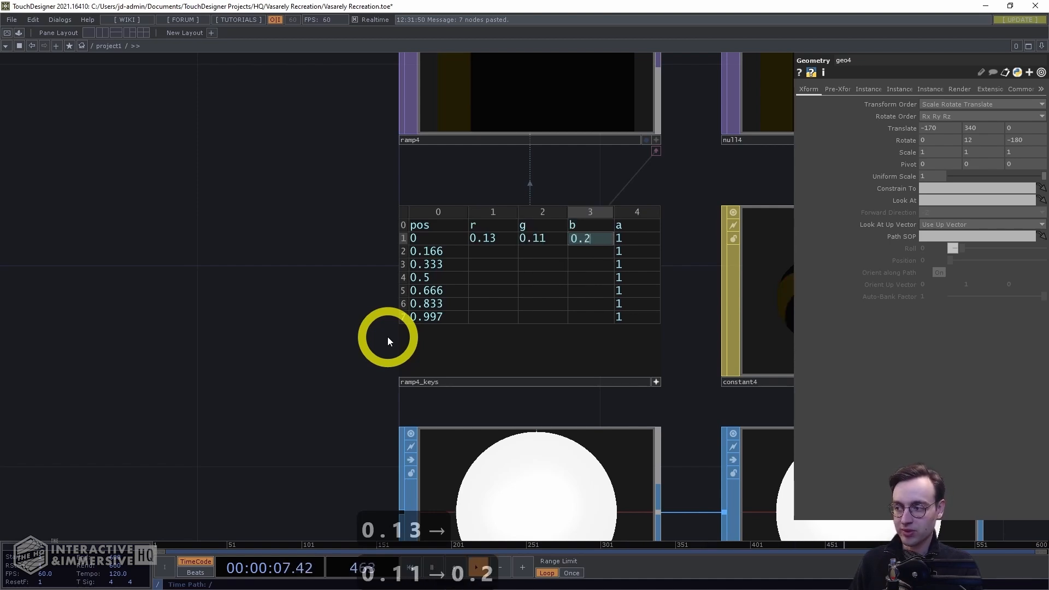
pyautogui.press('Down')
pyautogui.press('Left')
pyautogui.press('Left')
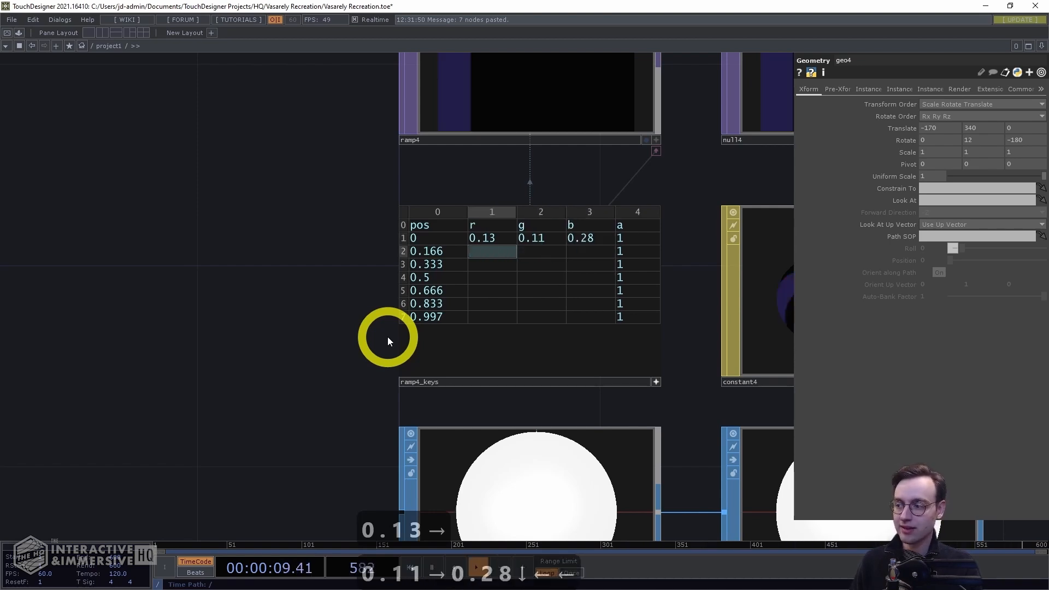
# Set the r, g and b of the 0.166 key to 0.17, 0.17 and 0.44
pyautogui.write('0.17')
pyautogui.press('Right')
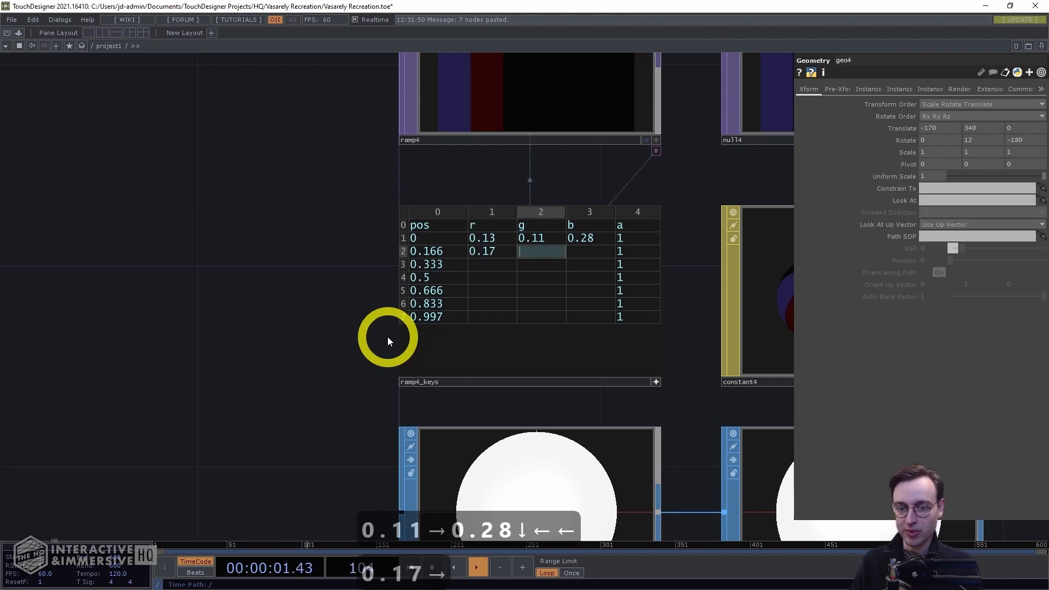
pyautogui.write('0.17')
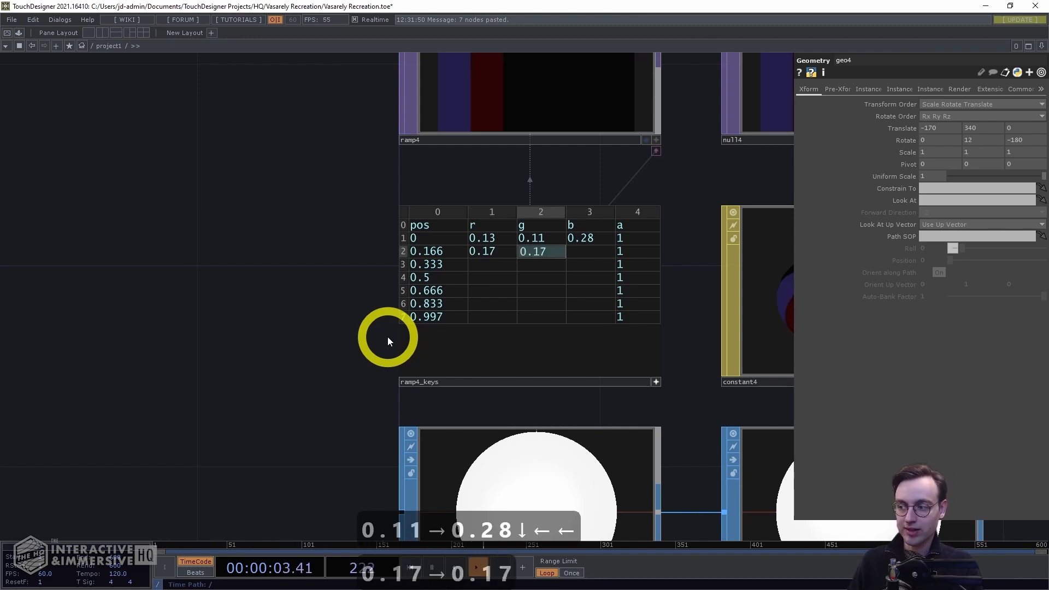
pyautogui.press('Right')
pyautogui.write('0.')
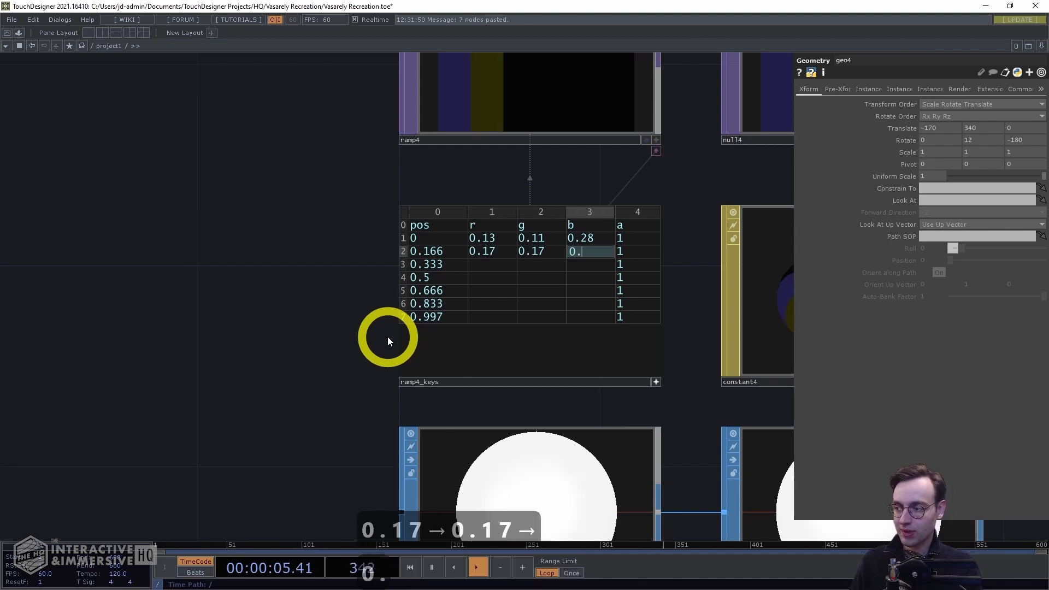
pyautogui.write('44')
pyautogui.press('Down')
pyautogui.press('Left')
pyautogui.press('Left')
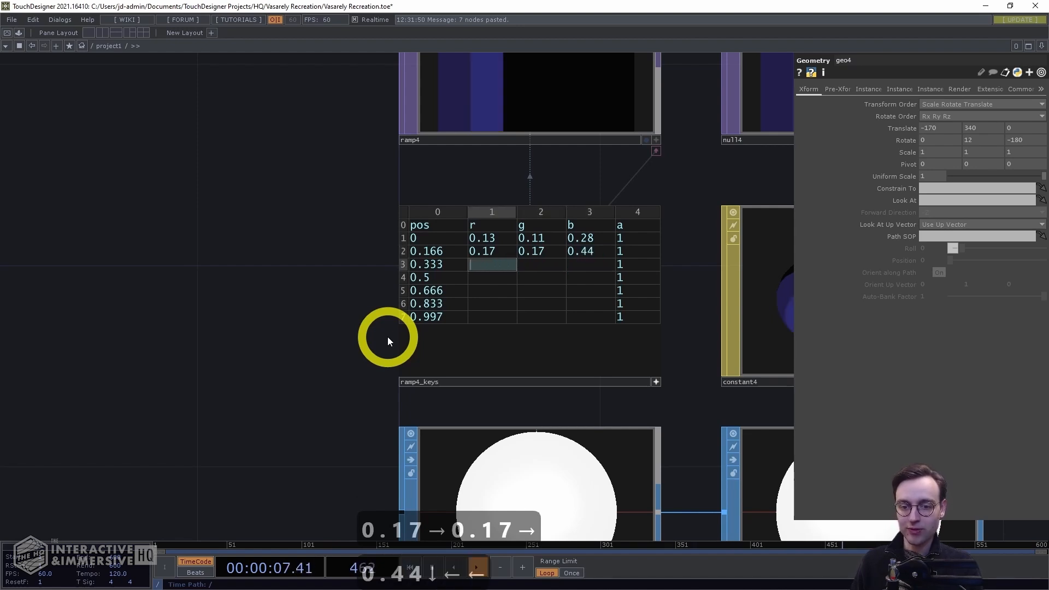
# Set the r, g and b of the 0.333 key to 0.24, 0.28 and 0.54
pyautogui.write('0.')
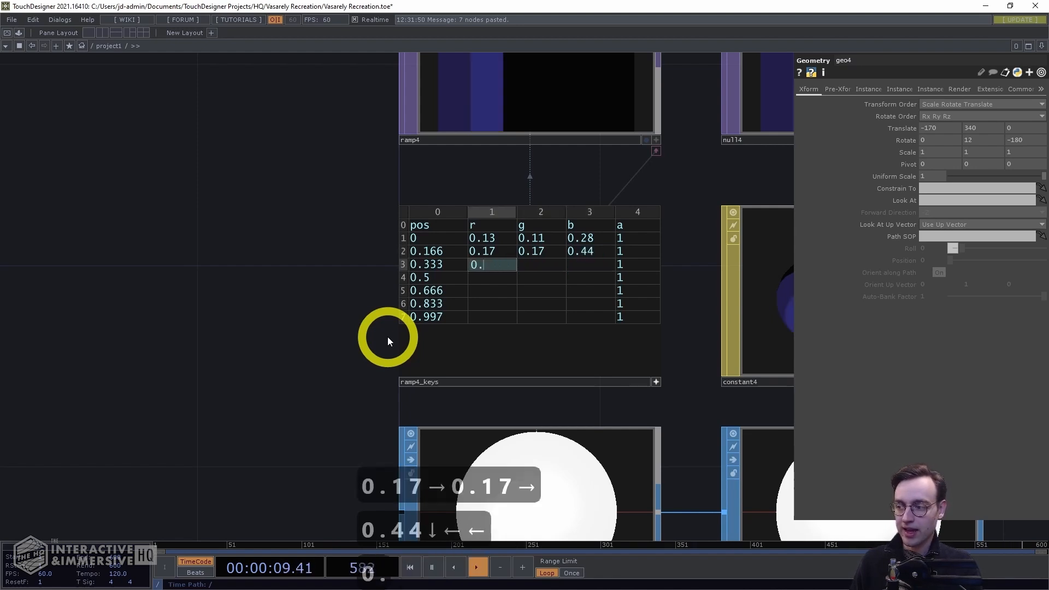
pyautogui.write('24')
pyautogui.press('Right')
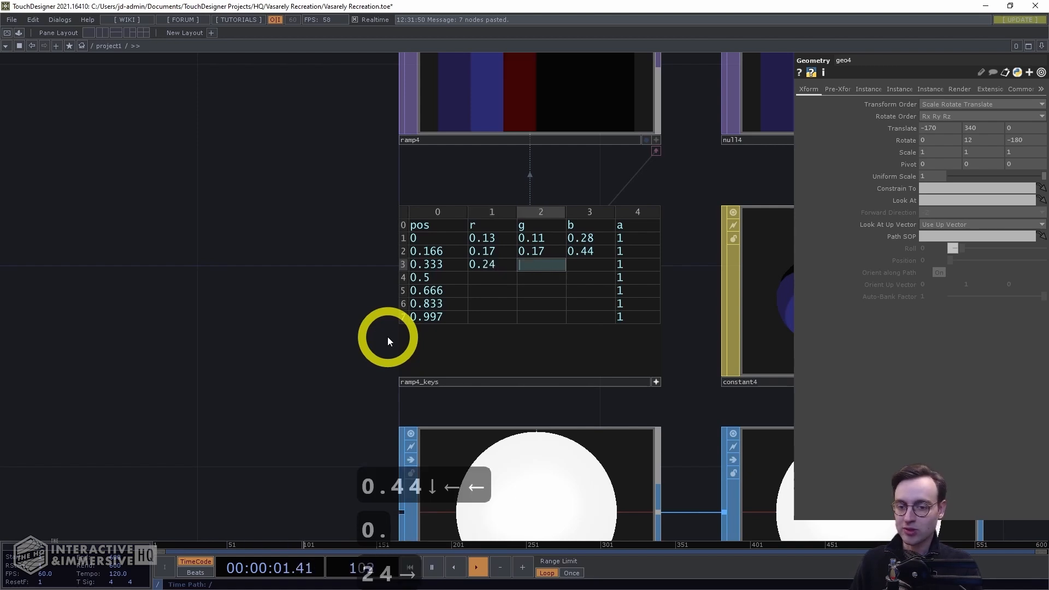
pyautogui.write('0.')
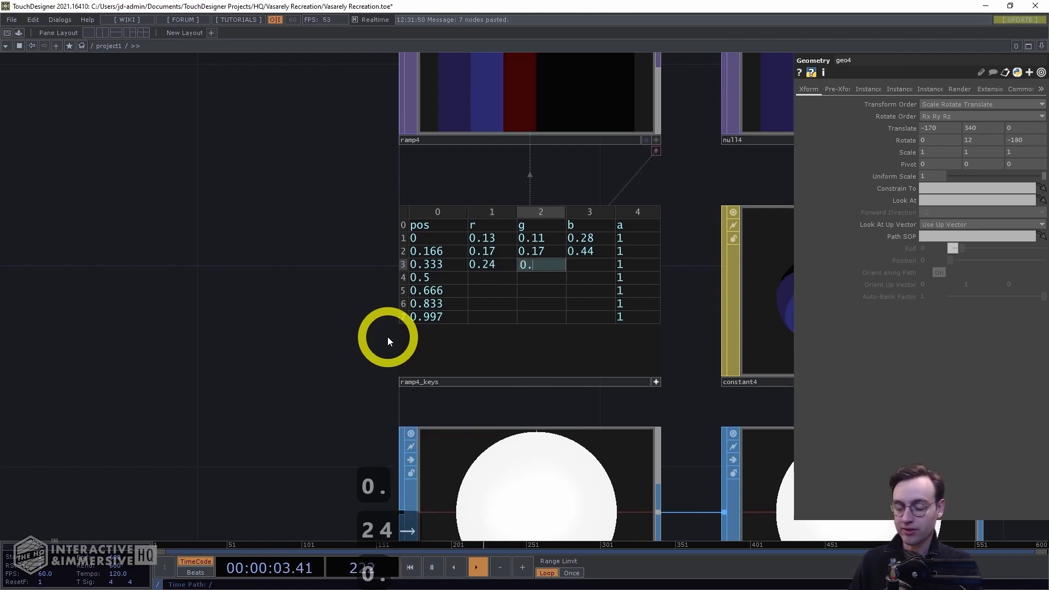
pyautogui.write('28')
pyautogui.press('Right')
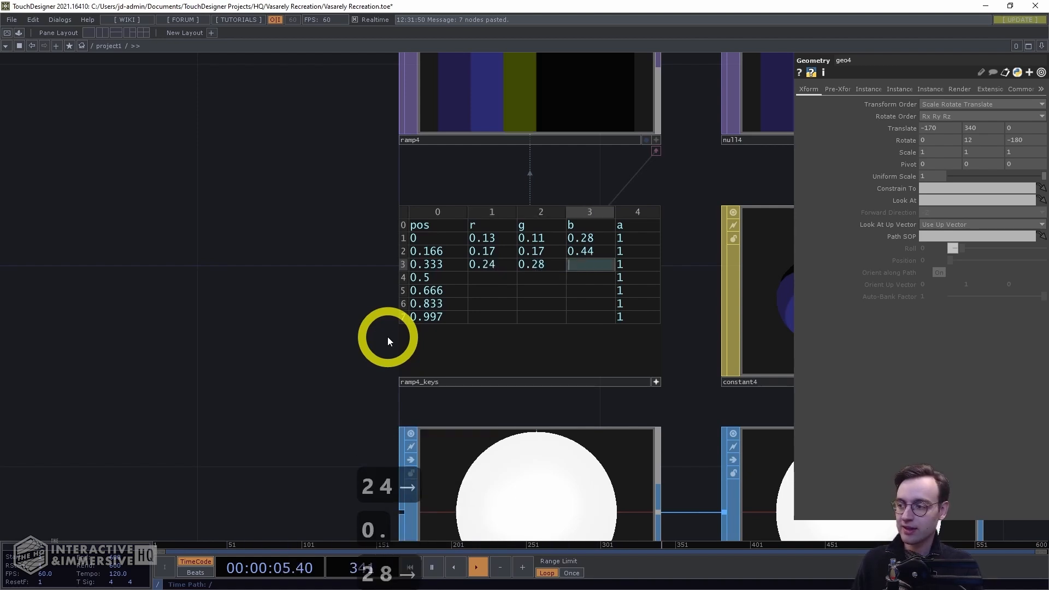
pyautogui.write('0.54')
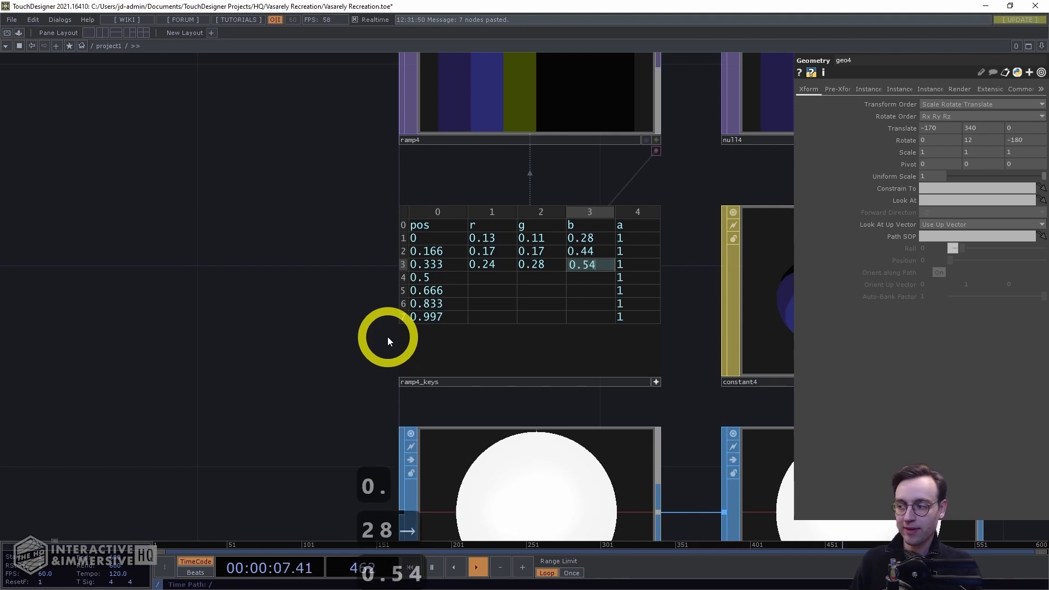
pyautogui.press('Down')
pyautogui.press('Left')
pyautogui.press('Left')
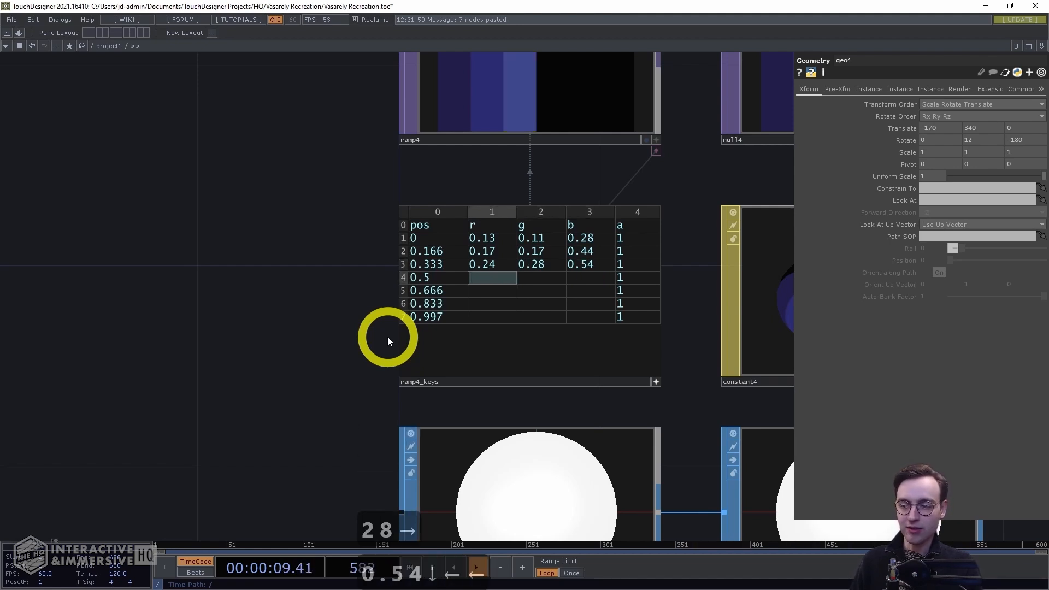
# Set the r, g and b of the 0.5 key to 0.33, 0.36 and 0.59
pyautogui.write('0.33')
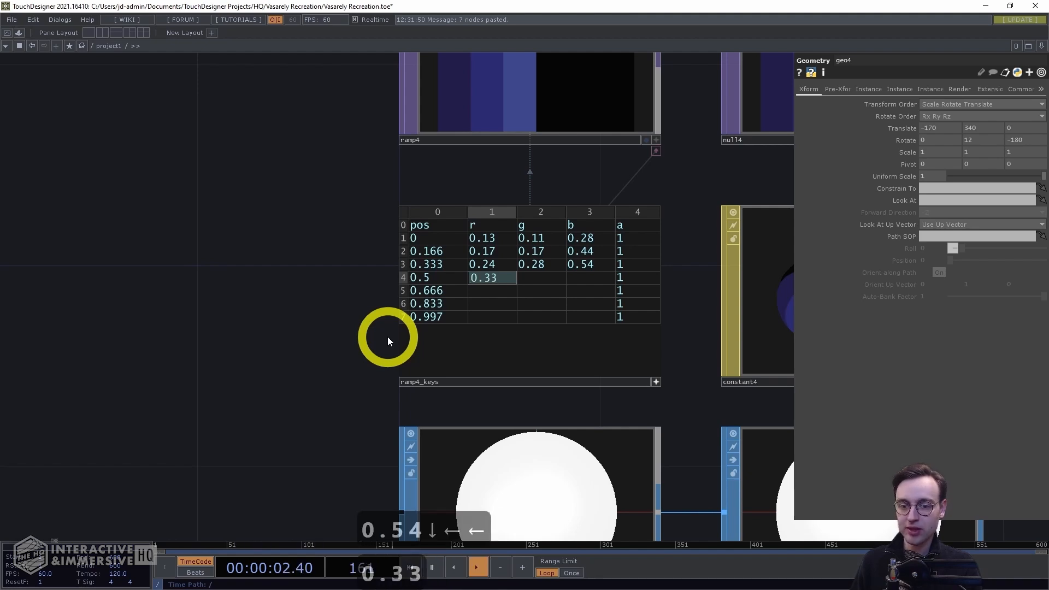
pyautogui.press('Right')
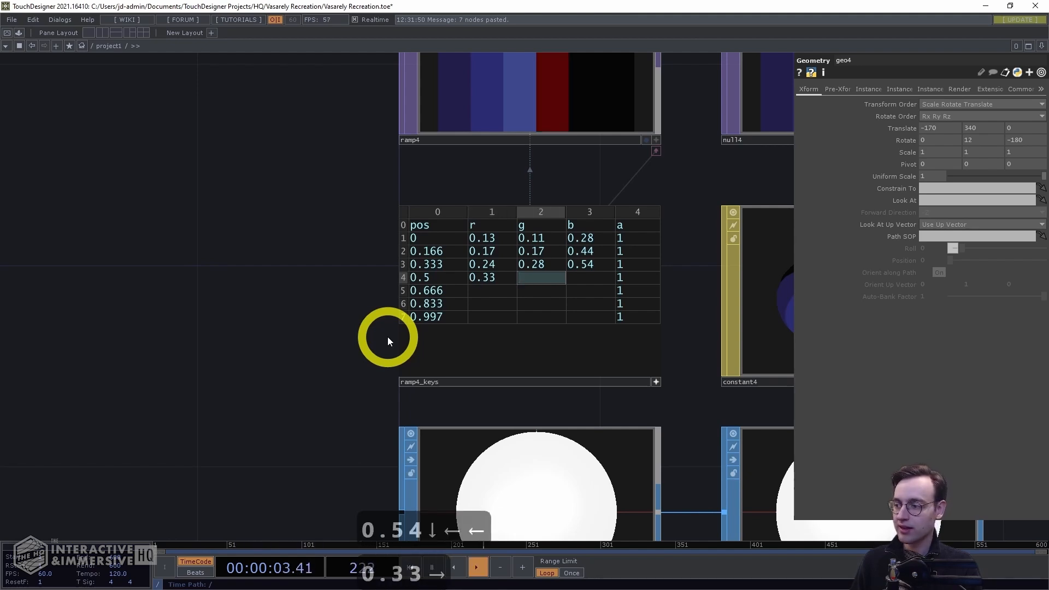
pyautogui.write('0.36')
pyautogui.press('Right')
pyautogui.write('0.59')
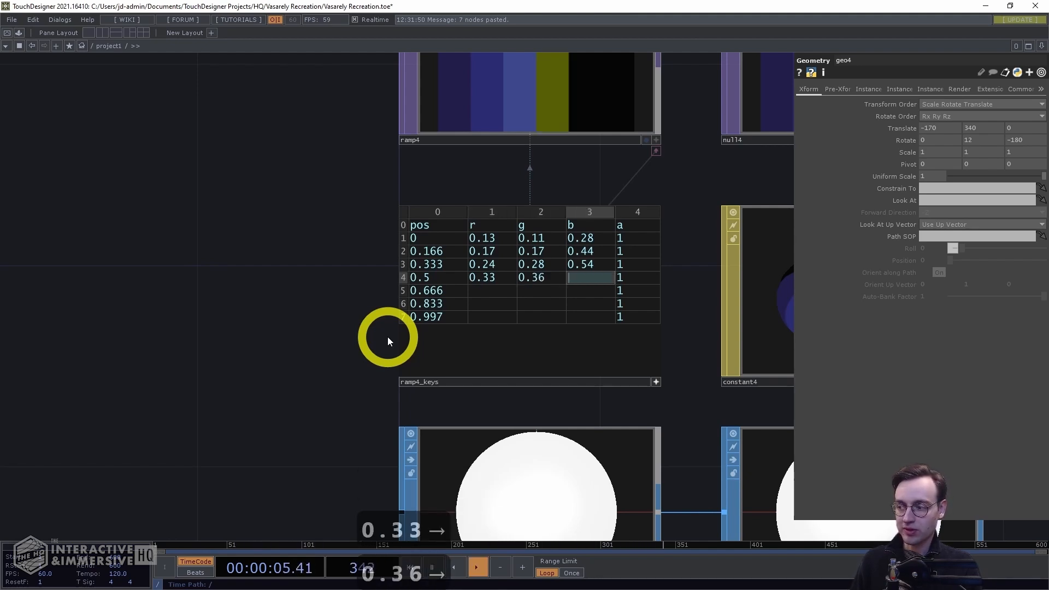
pyautogui.press('Right')
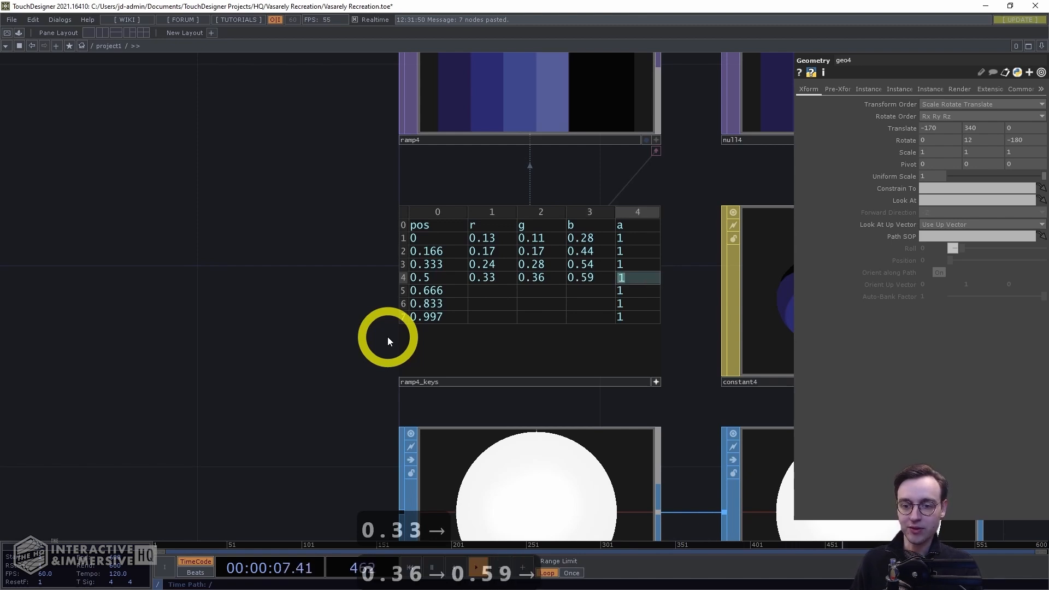
pyautogui.press('Left')
pyautogui.press('Left')
pyautogui.press('Left')
pyautogui.press('Down')
pyautogui.press('Down')
pyautogui.press('Left')
pyautogui.press('Up')
pyautogui.press('Left')
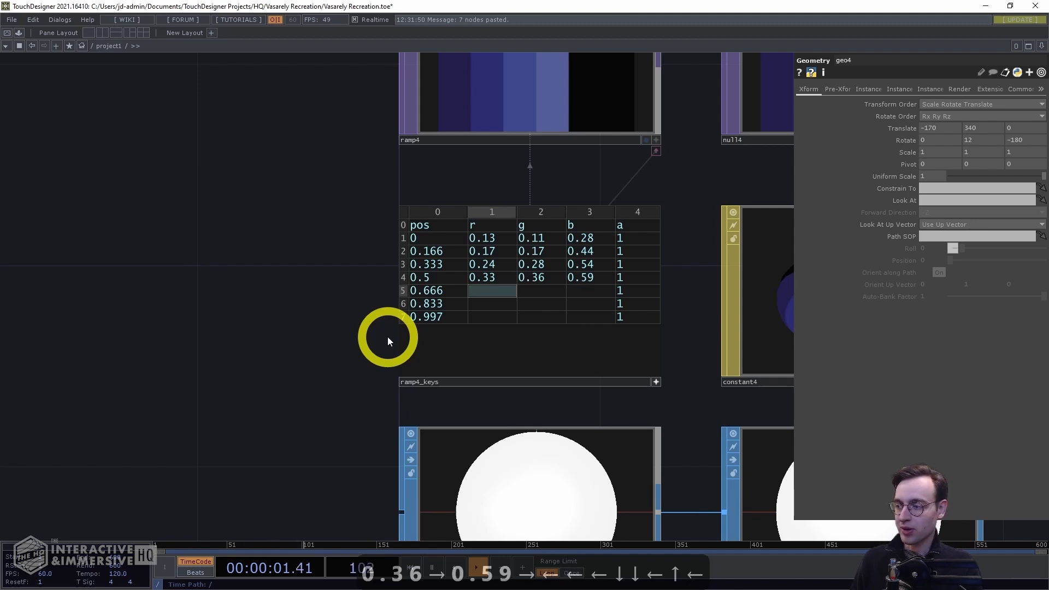
# Set the r, g and b of the 0.666 key to 0.43, 0.48 and 0.67
pyautogui.write('0.43')
pyautogui.press('Right')
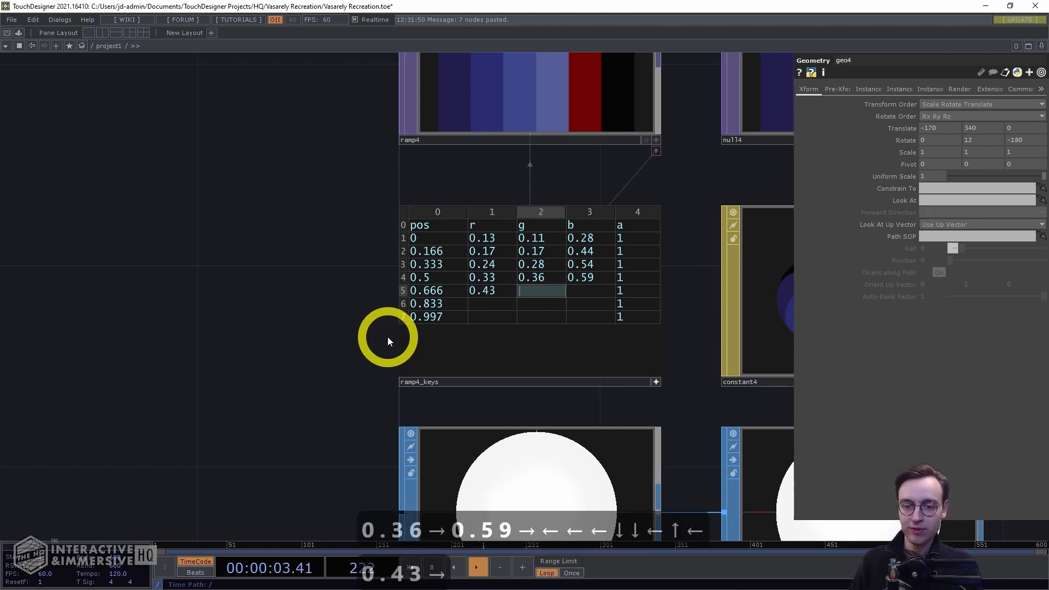
pyautogui.write('0.48')
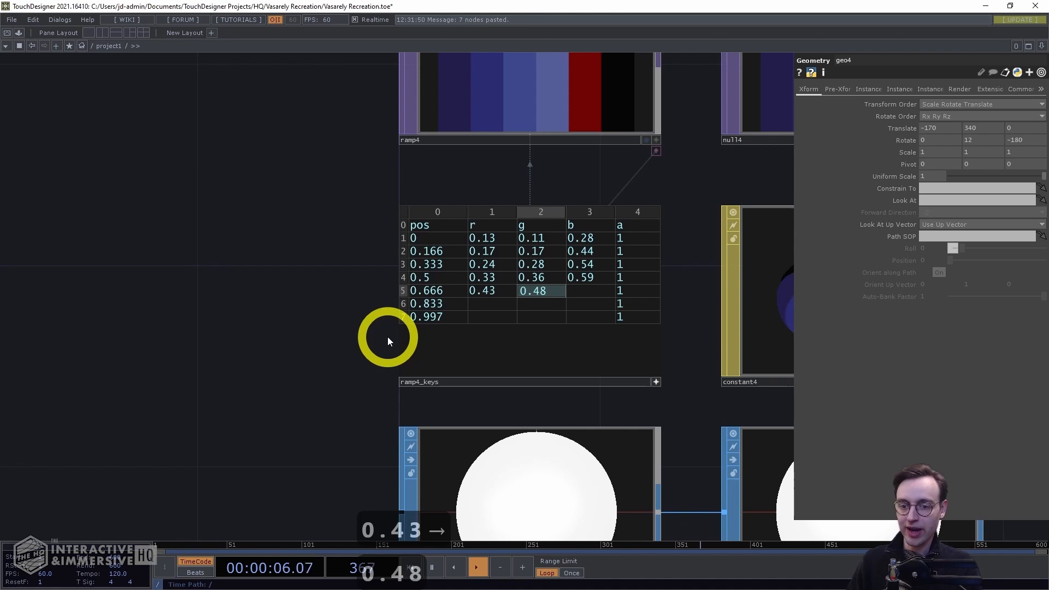
pyautogui.press('Right')
pyautogui.write('0.67')
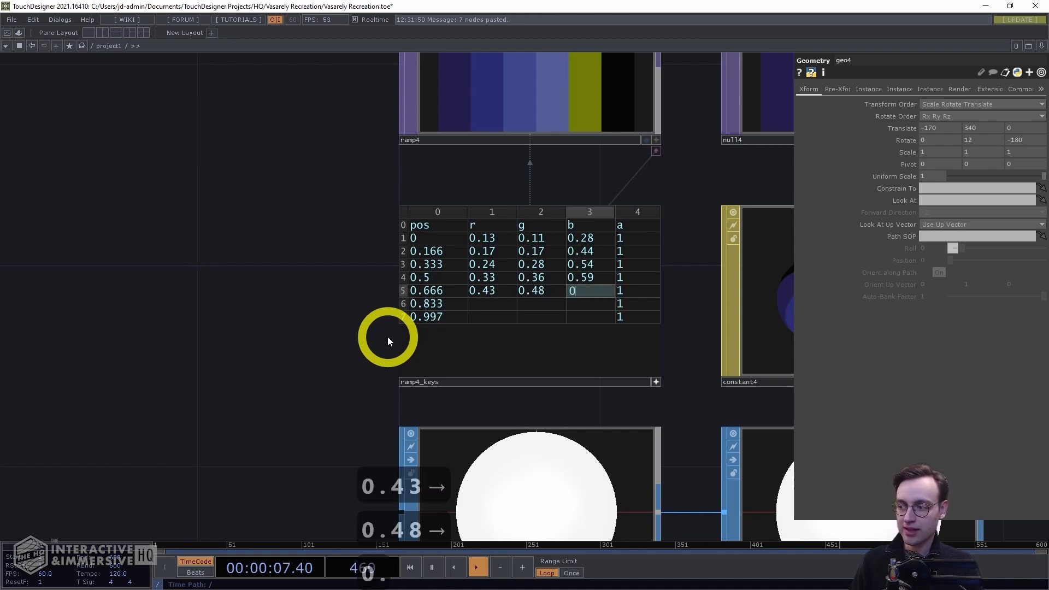
pyautogui.press('Down')
pyautogui.press('Left')
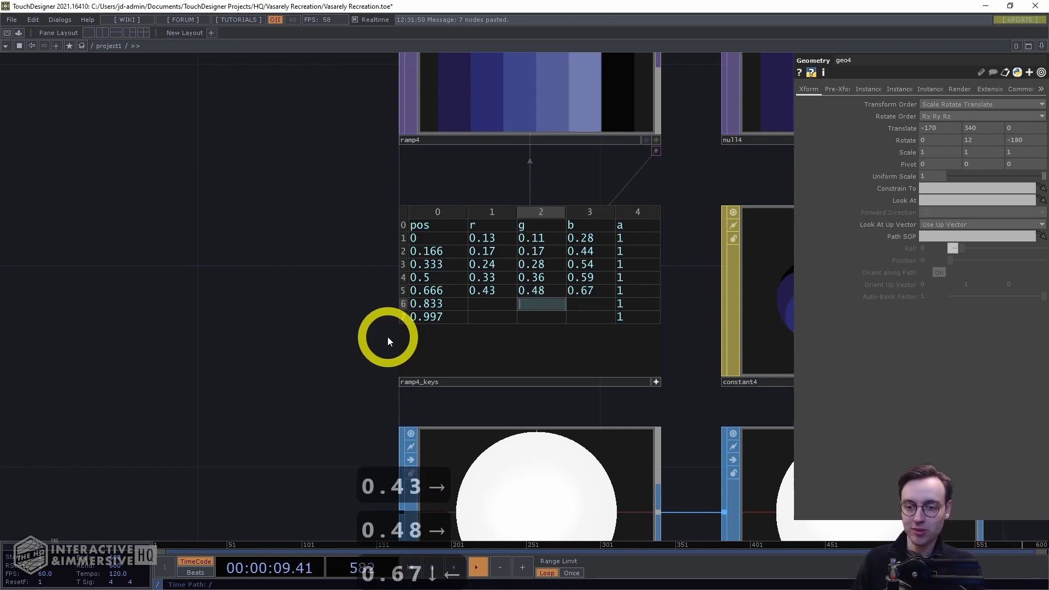
pyautogui.press('Left')
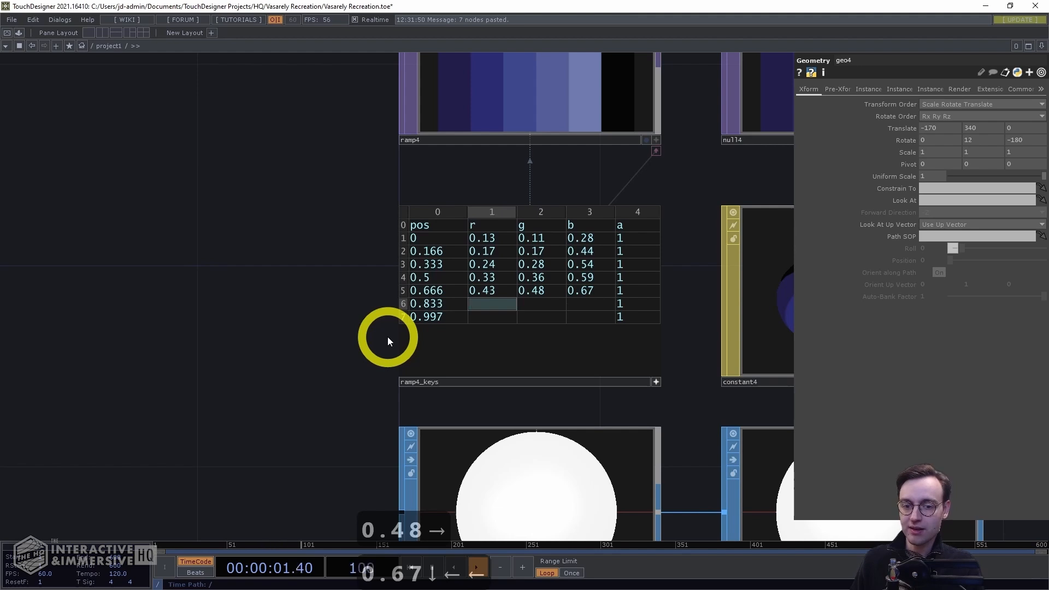
# Set the r, g and b of the 0.833 key to 0.53, 0.56 and 0.69
pyautogui.write('0')
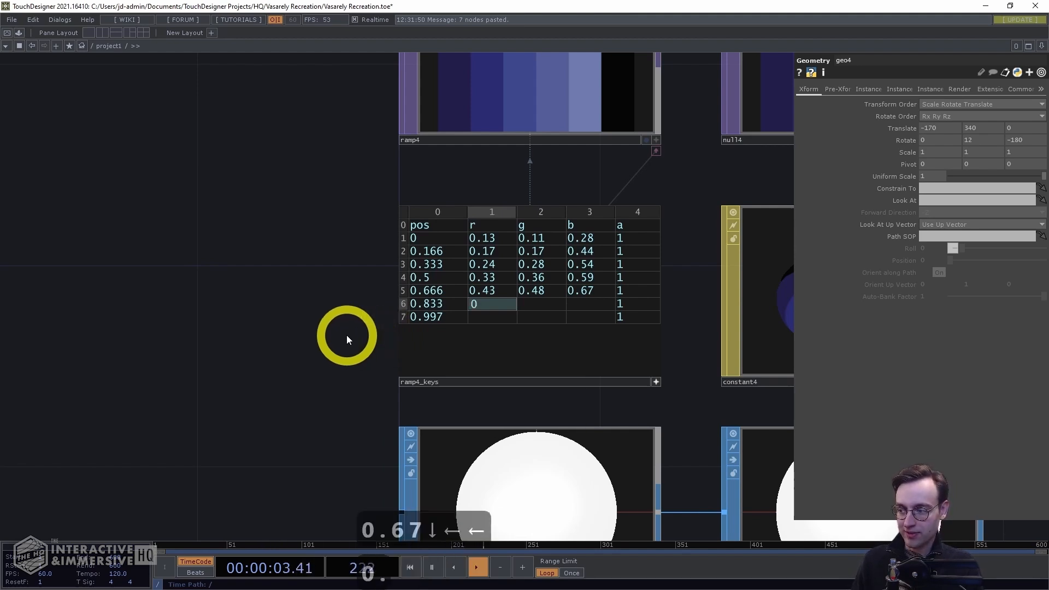
pyautogui.write('.53')
pyautogui.press('Right')
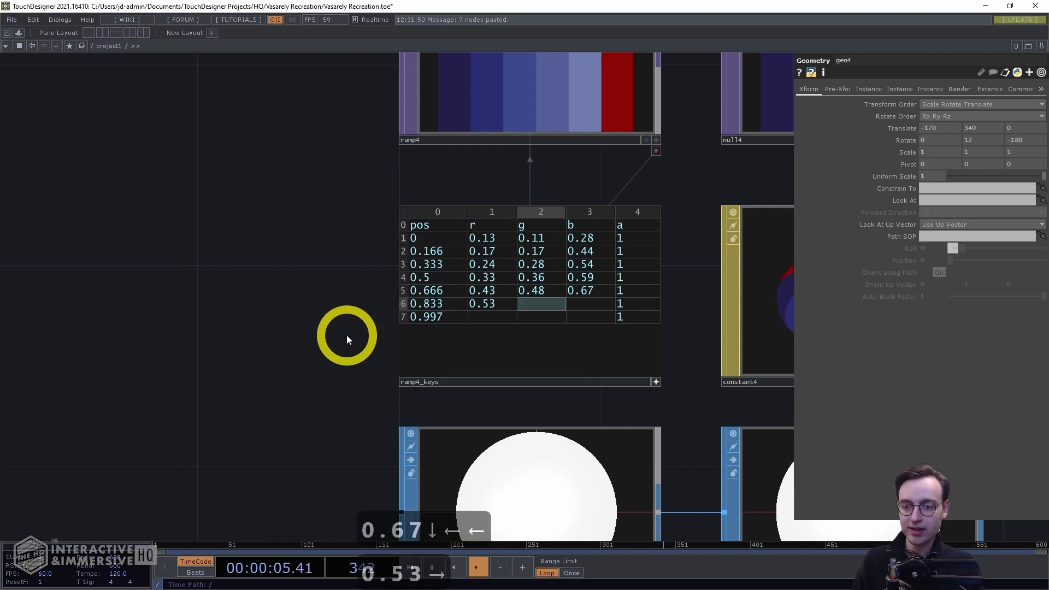
pyautogui.write('0.56')
pyautogui.press('Right')
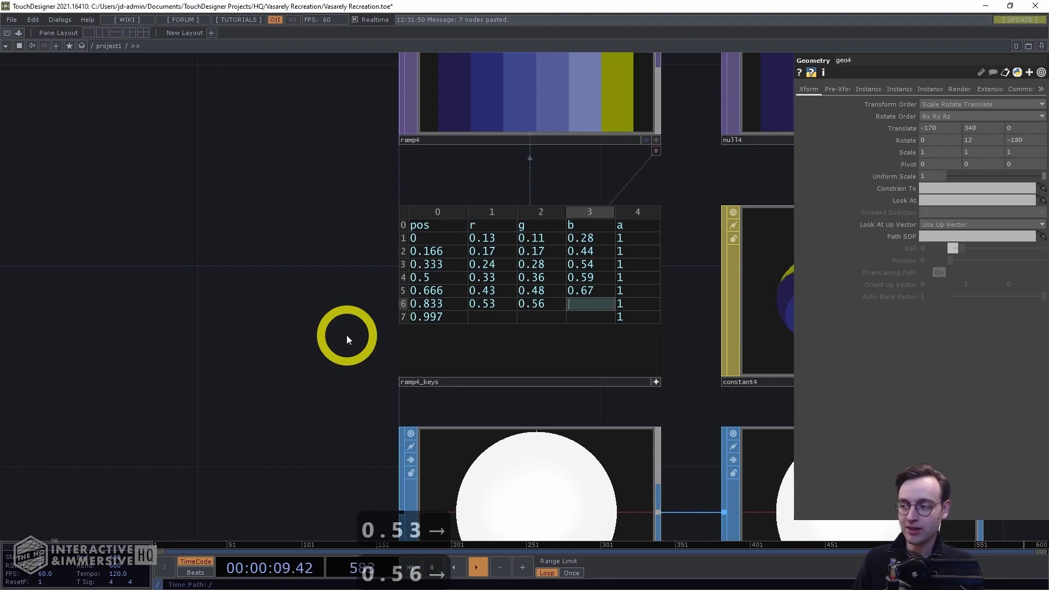
pyautogui.write('0.69')
pyautogui.press('Down')
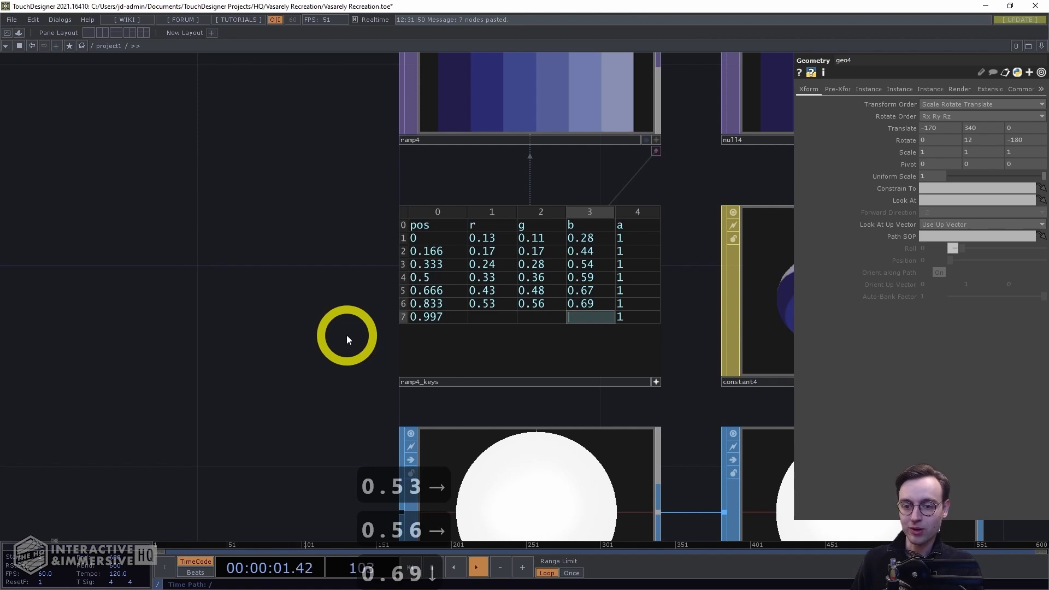
pyautogui.press('Left')
pyautogui.press('Left')
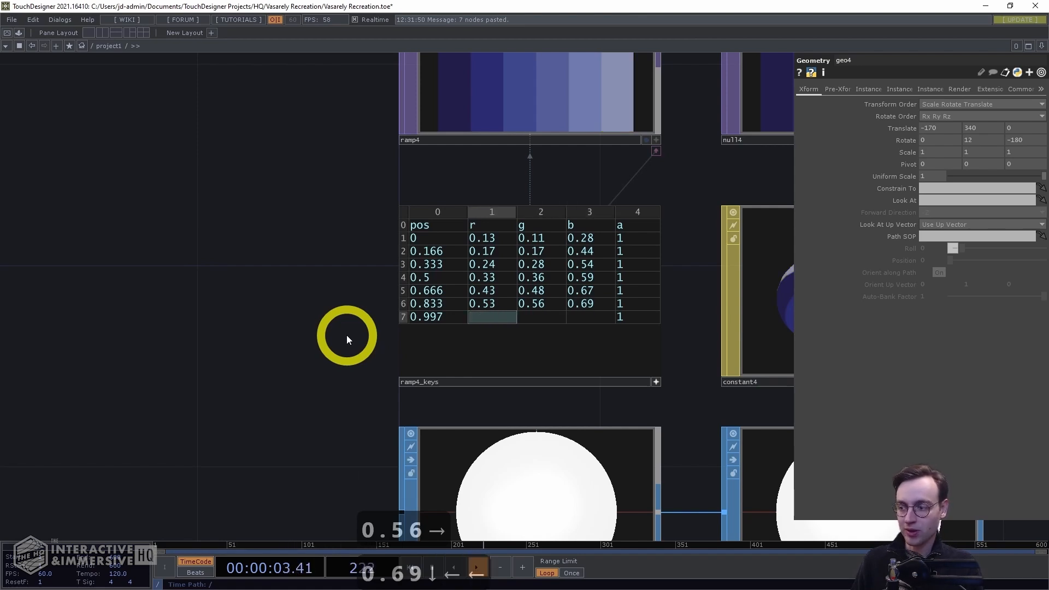
# Set the r, g and b of the last key (0.997) to 0.33, 0.37 and 0.63
pyautogui.write('0.33')
pyautogui.press('Right')
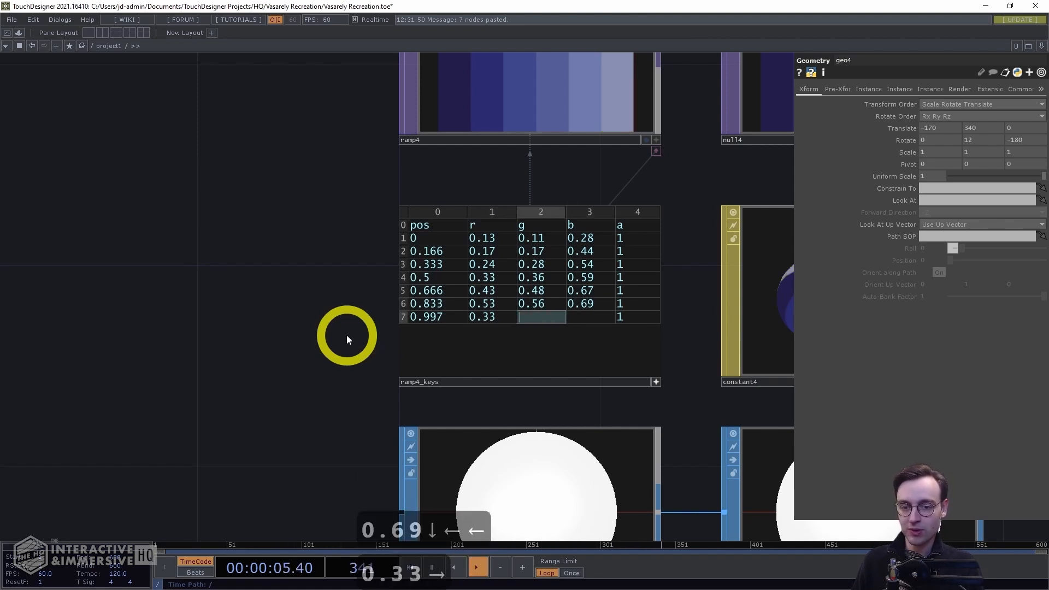
pyautogui.write('0.37')
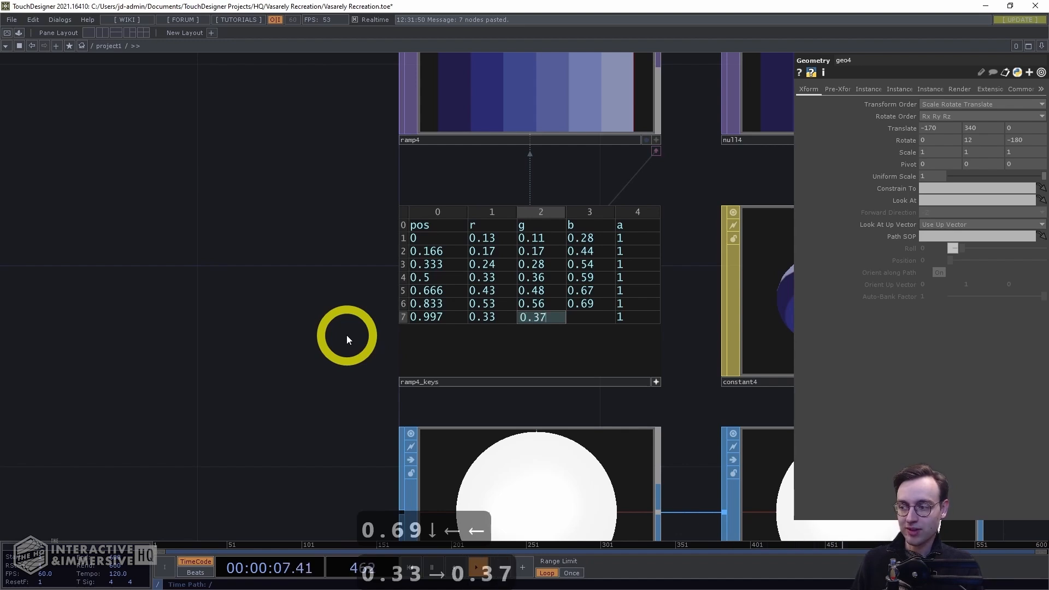
pyautogui.press('Right')
pyautogui.write('0.63')
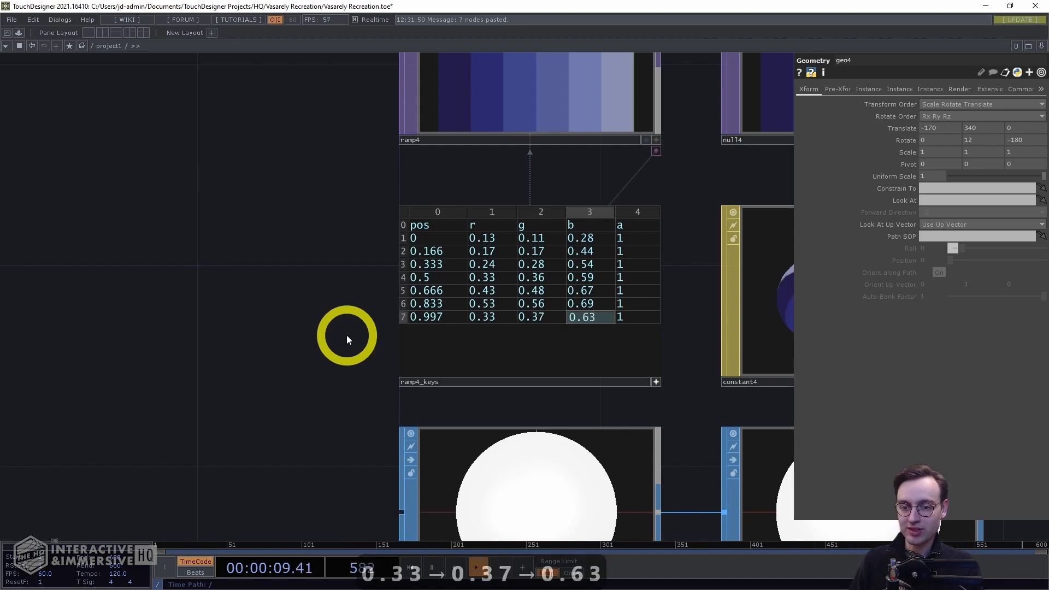
pyautogui.press('Return')
pyautogui.moveTo(287, 241); pyautogui.dragTo(255, 271)
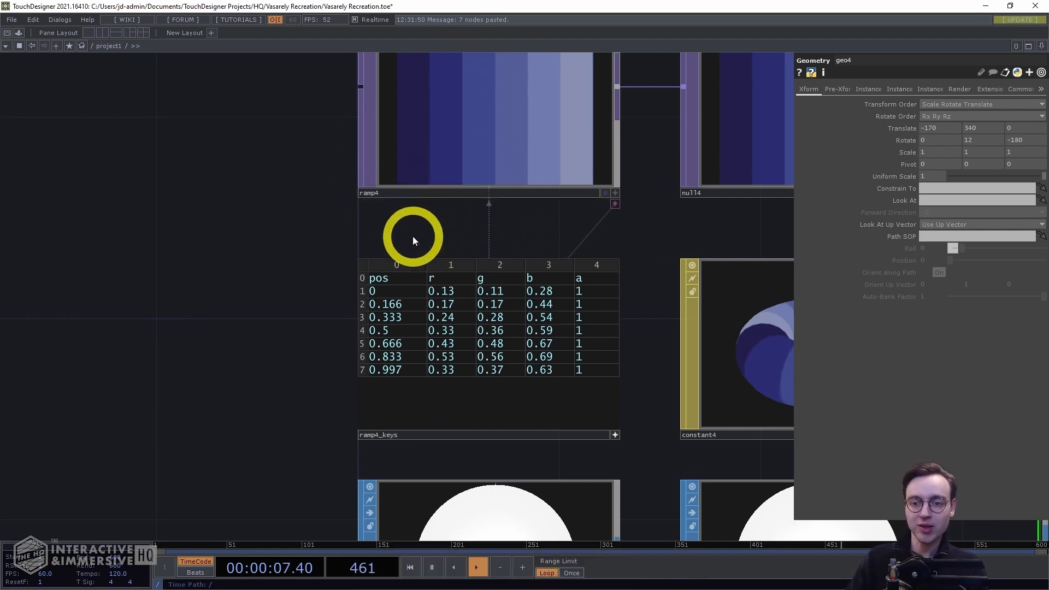
pyautogui.moveTo(412, 236); pyautogui.dragTo(367, 273)
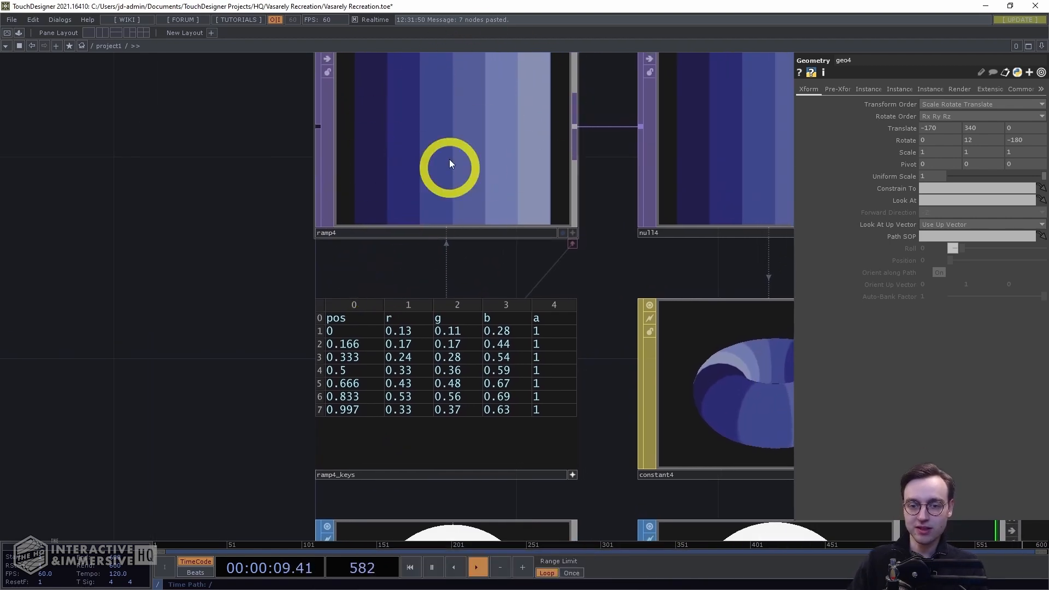
# Examine the rendered output and the geometry networks across the network
pyautogui.scroll(-4, 598, 281)
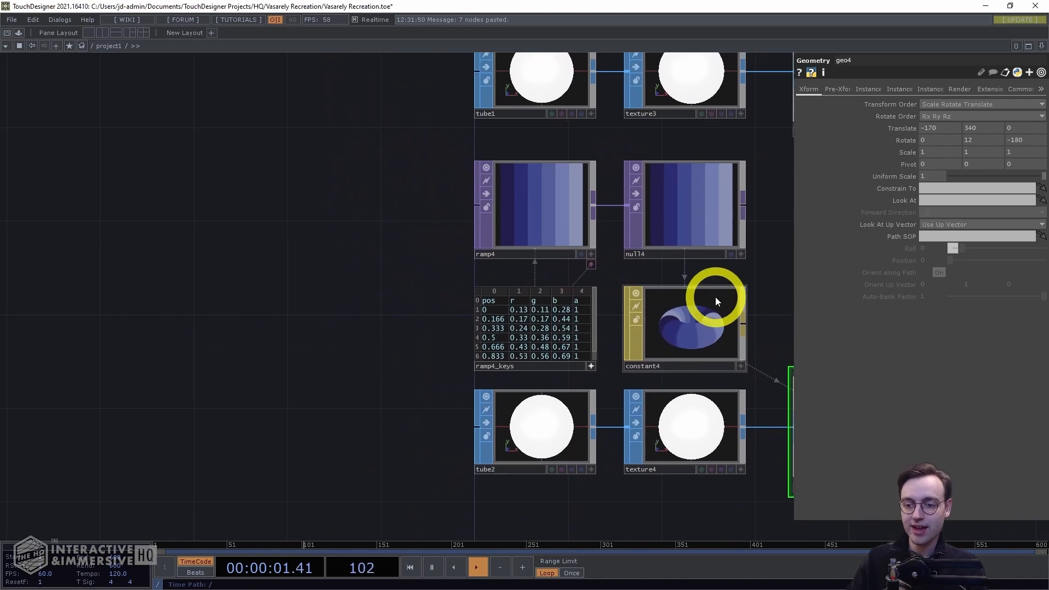
pyautogui.moveTo(771, 262); pyautogui.dragTo(442, 289)
pyautogui.scroll(-4, 527, 267)
pyautogui.moveTo(564, 287); pyautogui.dragTo(364, 388)
pyautogui.moveTo(541, 240); pyautogui.dragTo(425, 334)
pyautogui.scroll(-4, 427, 332)
pyautogui.moveTo(539, 293); pyautogui.dragTo(451, 140, button='right')
pyautogui.moveTo(491, 342); pyautogui.dragTo(536, 270)
pyautogui.moveTo(498, 158); pyautogui.dragTo(482, 257)
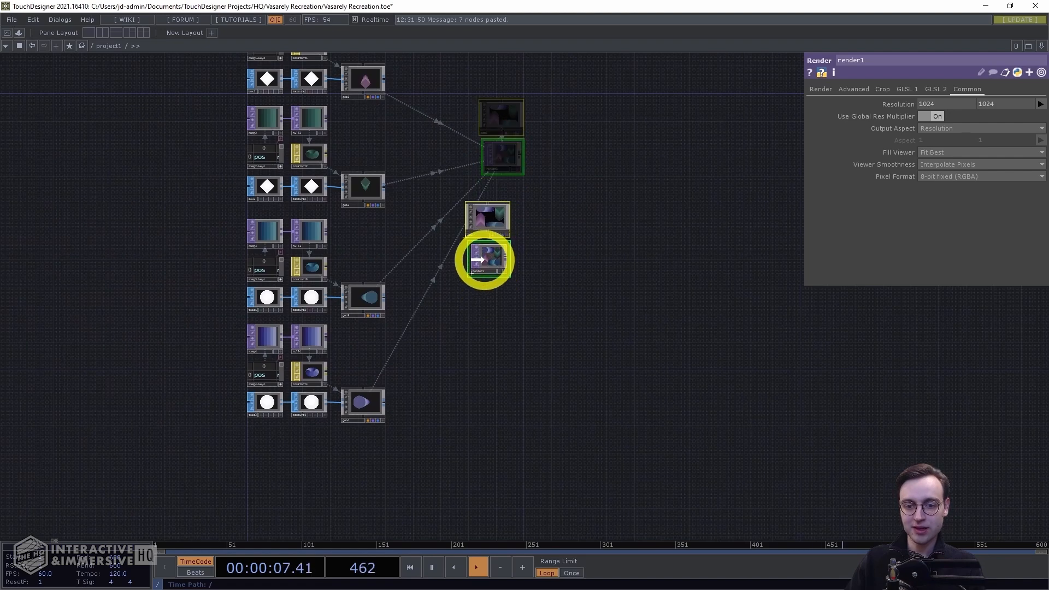
pyautogui.scroll(3, 470, 342)
pyautogui.scroll(6, 533, 292)
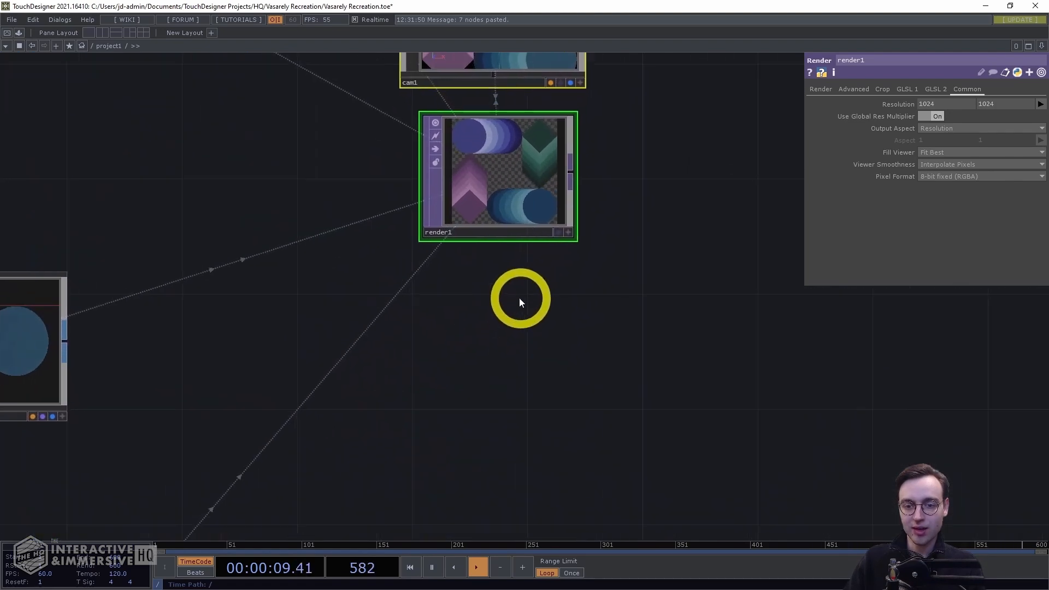
pyautogui.scroll(2, 495, 383)
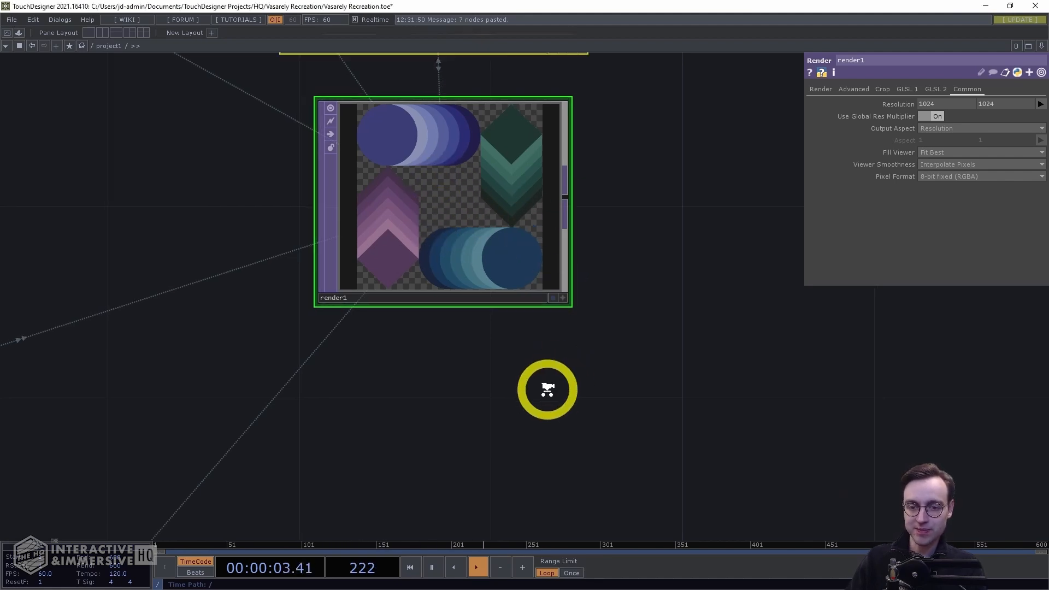
pyautogui.scroll(-4, 560, 383)
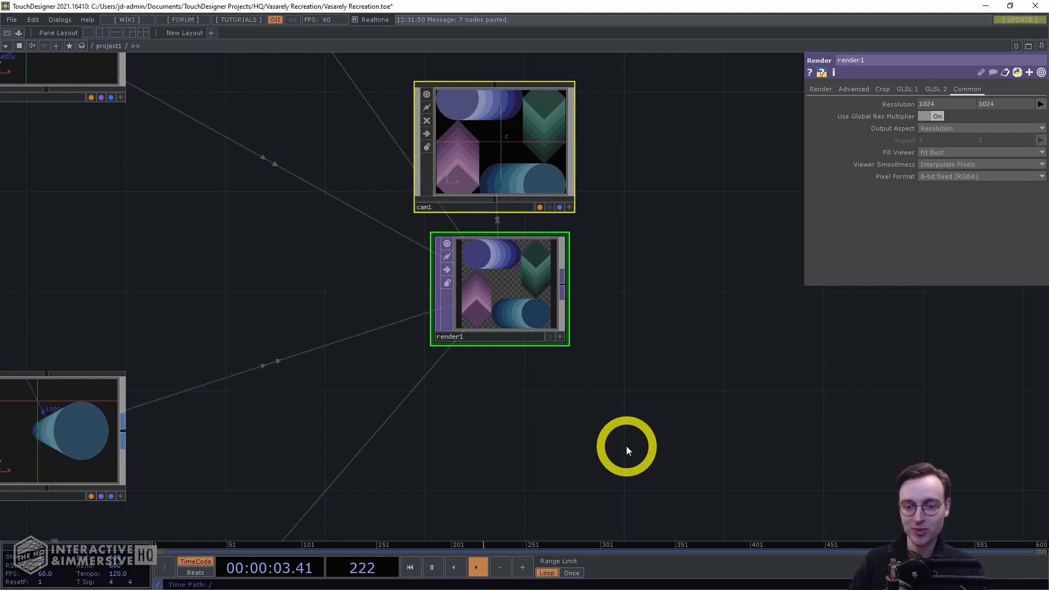
pyautogui.scroll(-3, 606, 432)
pyautogui.moveTo(546, 444); pyautogui.dragTo(543, 164)
pyautogui.moveTo(465, 367); pyautogui.dragTo(585, 252)
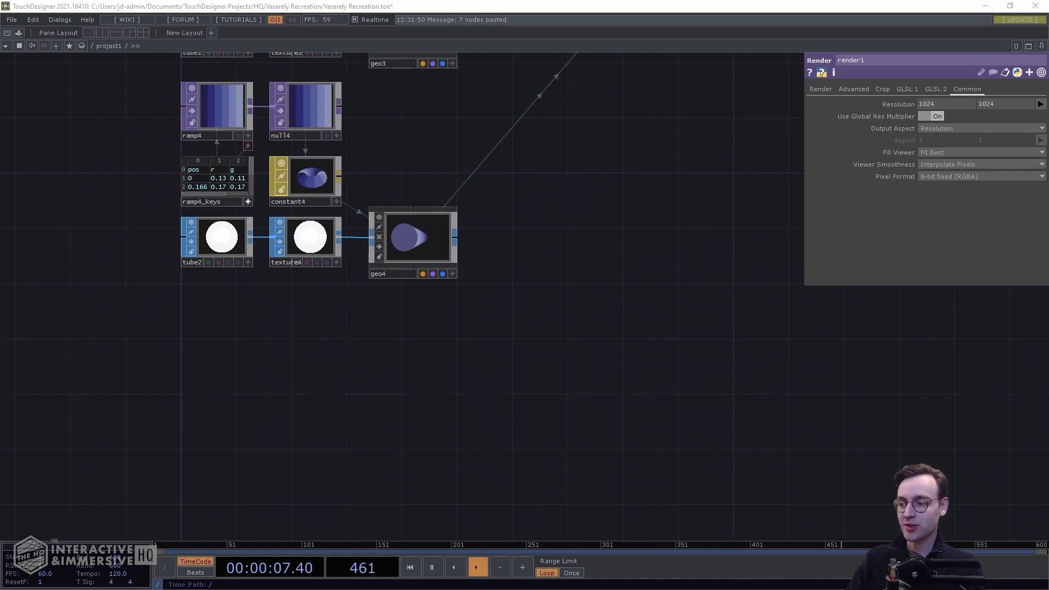
pyautogui.moveTo(259, 382); pyautogui.dragTo(377, 269)
# Add a Rectangle SOP and set its size to 340 by 340
pyautogui.press('Tab')
pyautogui.press('Tab')
pyautogui.press('Tab')
pyautogui.press('Tab')
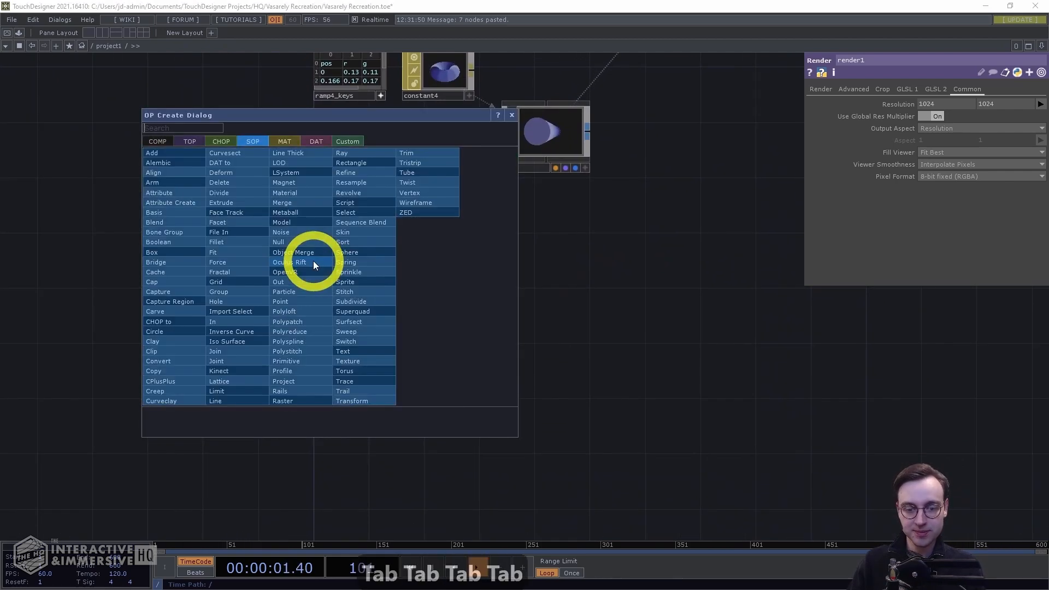
pyautogui.write('rectangle')
pyautogui.press('Return')
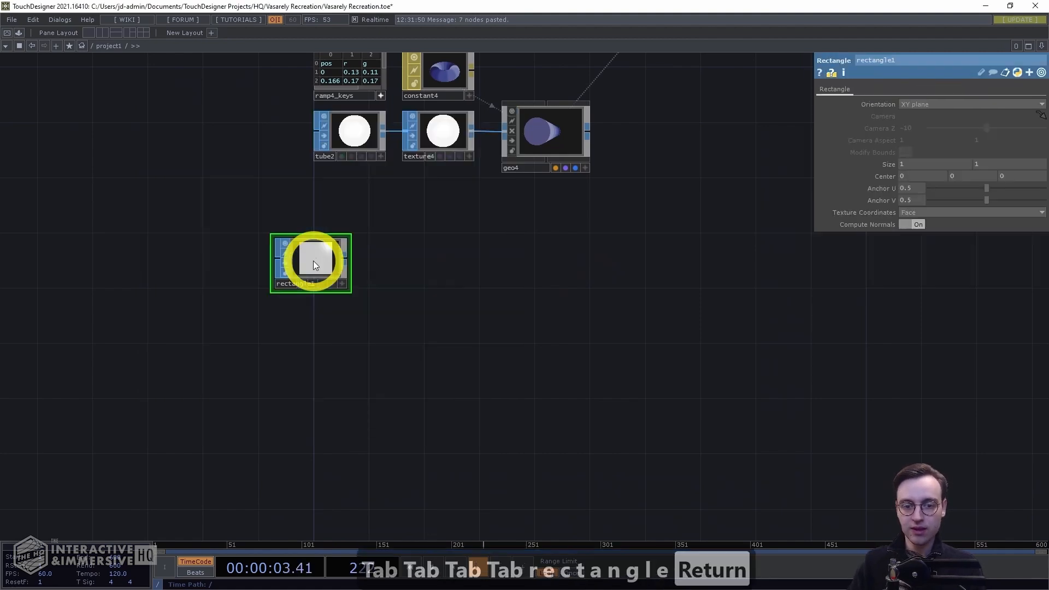
pyautogui.click(349, 267)
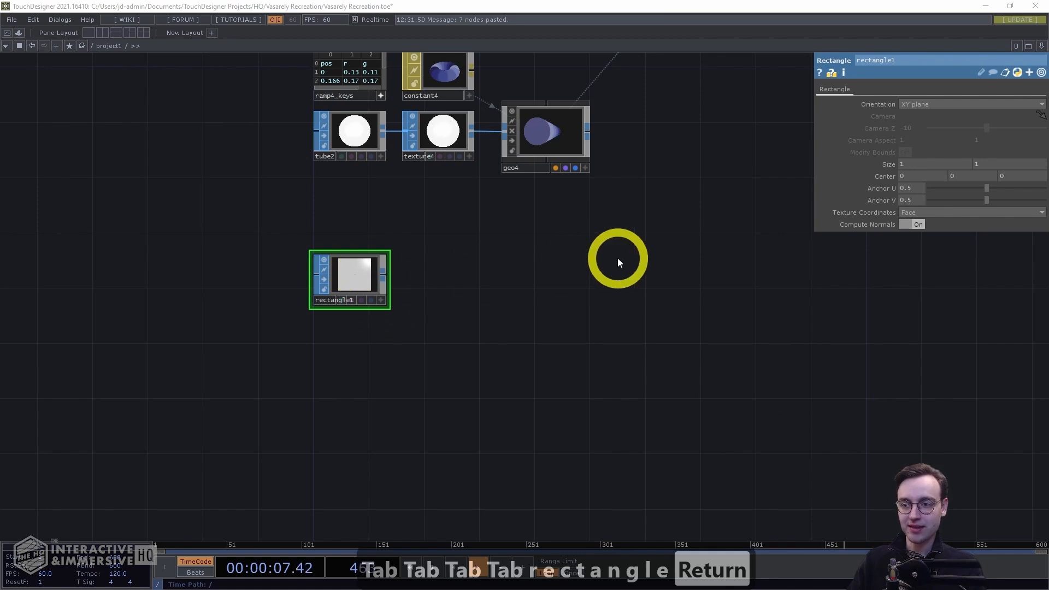
pyautogui.click(915, 163)
pyautogui.write('340')
pyautogui.press('Tab')
pyautogui.write('340')
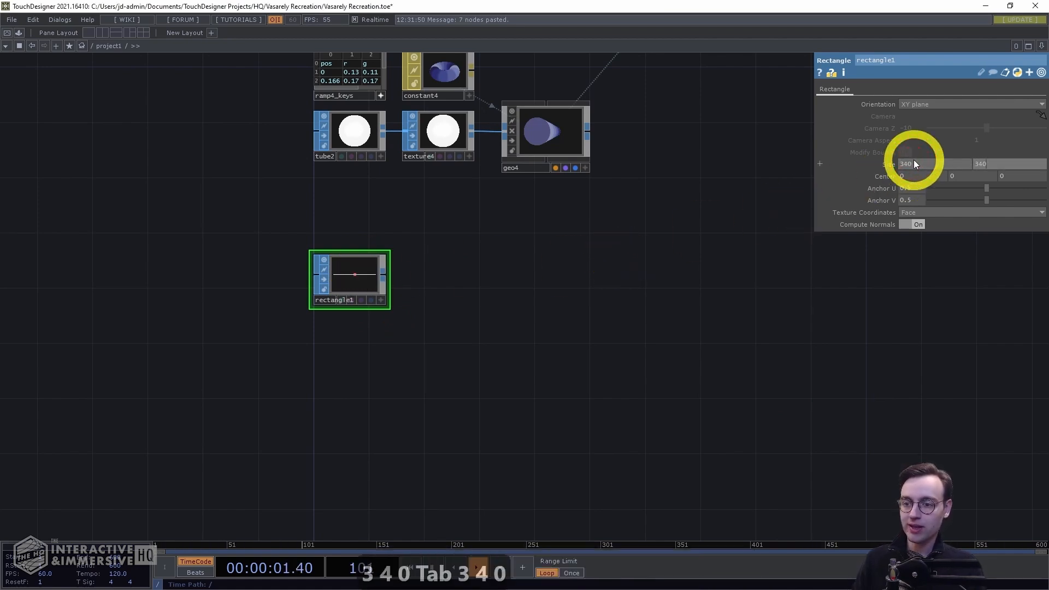
pyautogui.press('Return')
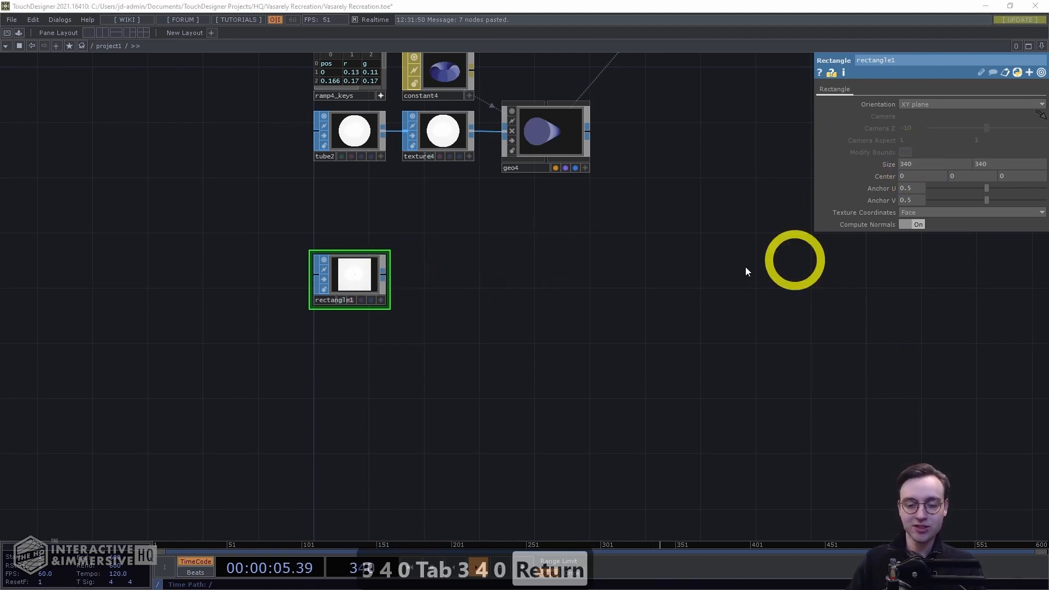
# Create a Geometry COMP fed by the rectangle's output and arrange the two nodes
pyautogui.rightClick(382, 275)
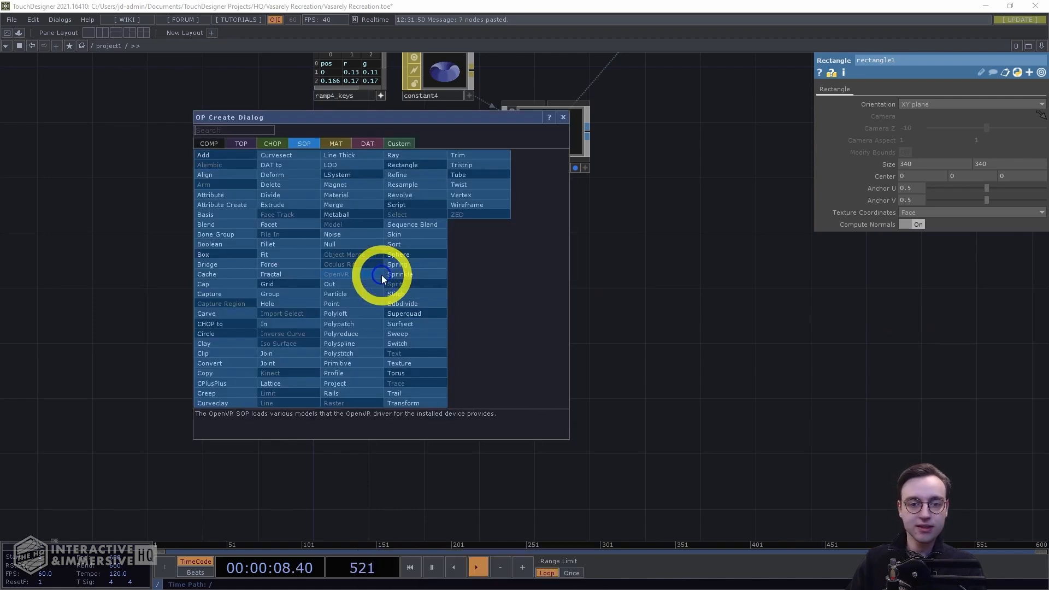
pyautogui.click(198, 139)
pyautogui.write('geo')
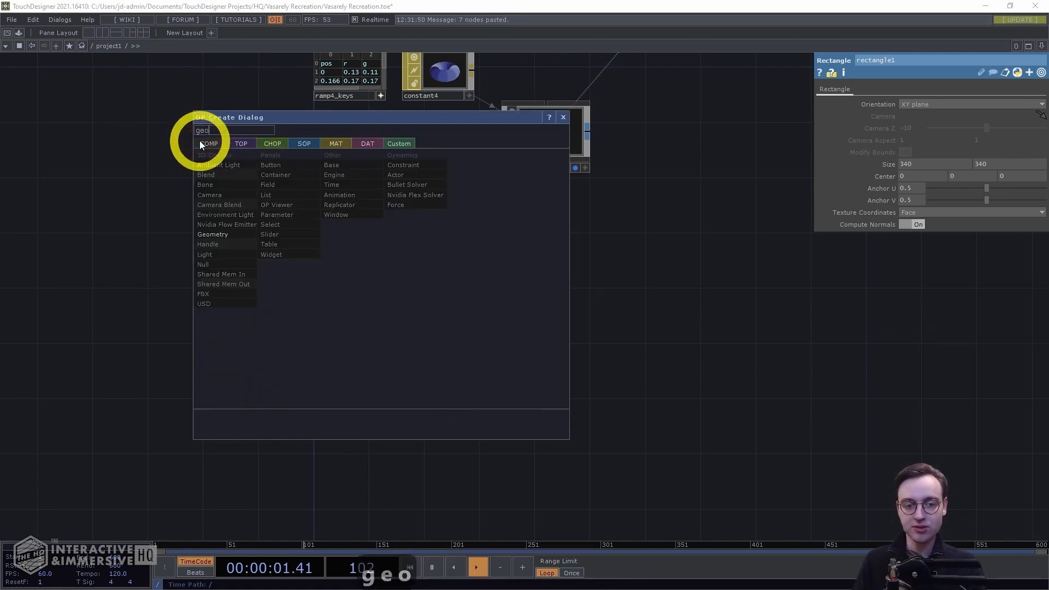
pyautogui.click(230, 234)
pyautogui.click(555, 281)
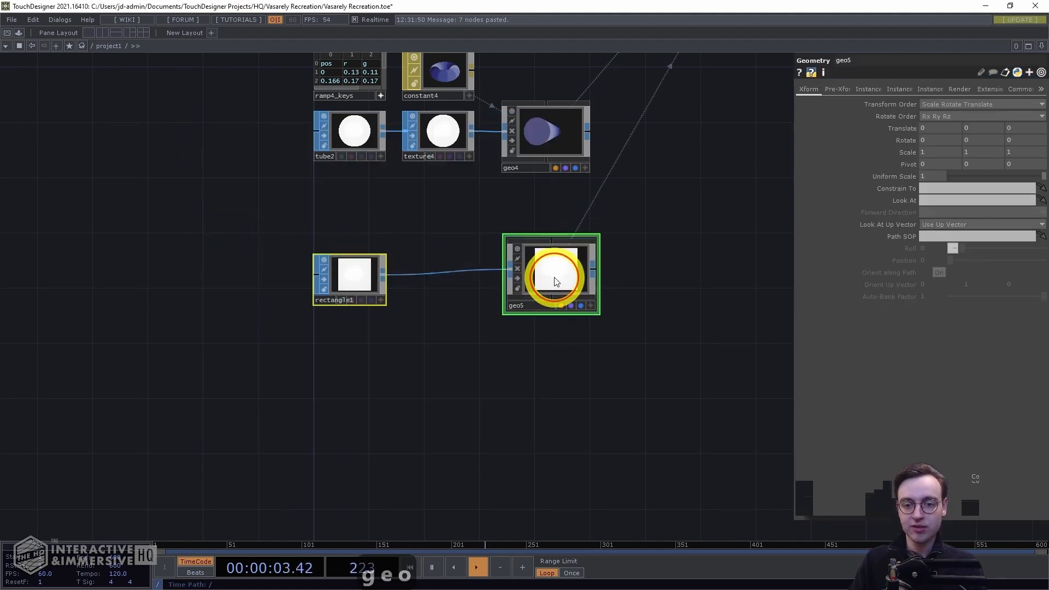
pyautogui.moveTo(553, 271); pyautogui.dragTo(537, 280)
pyautogui.moveTo(538, 363); pyautogui.dragTo(271, 281, button='right')
pyautogui.moveTo(339, 279); pyautogui.dragTo(337, 315)
pyautogui.moveTo(375, 312); pyautogui.dragTo(363, 345)
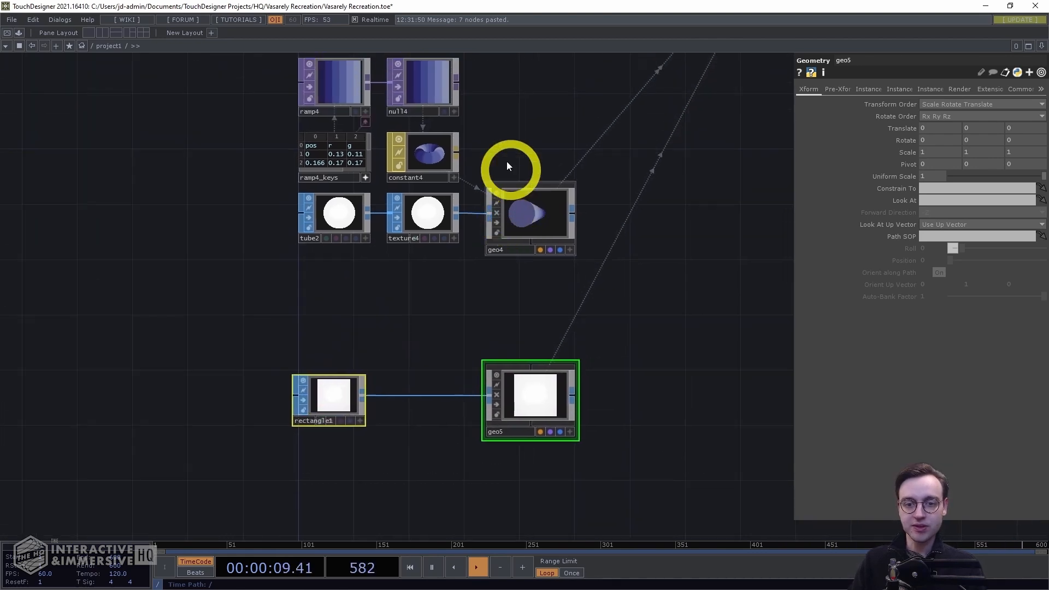
# Copy and paste the ramp, keys table, null and constant material nodes as a new set
pyautogui.moveTo(493, 155); pyautogui.dragTo(303, 71, button='right')
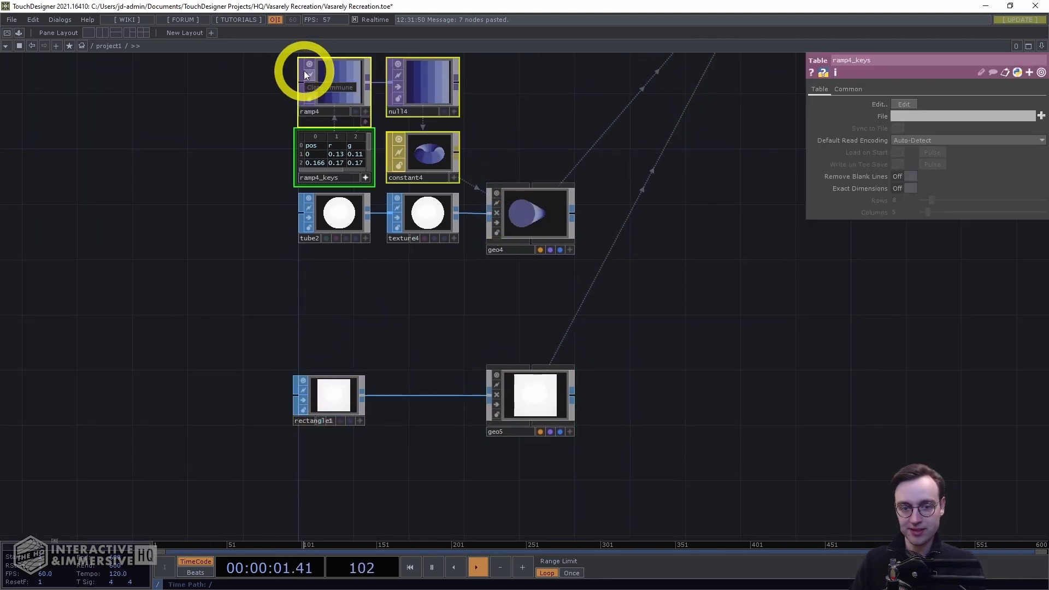
pyautogui.hotkey('ctrl', 'c')
pyautogui.hotkey('ctrl', 'v')
pyautogui.click(424, 326)
pyautogui.moveTo(424, 327); pyautogui.dragTo(427, 345)
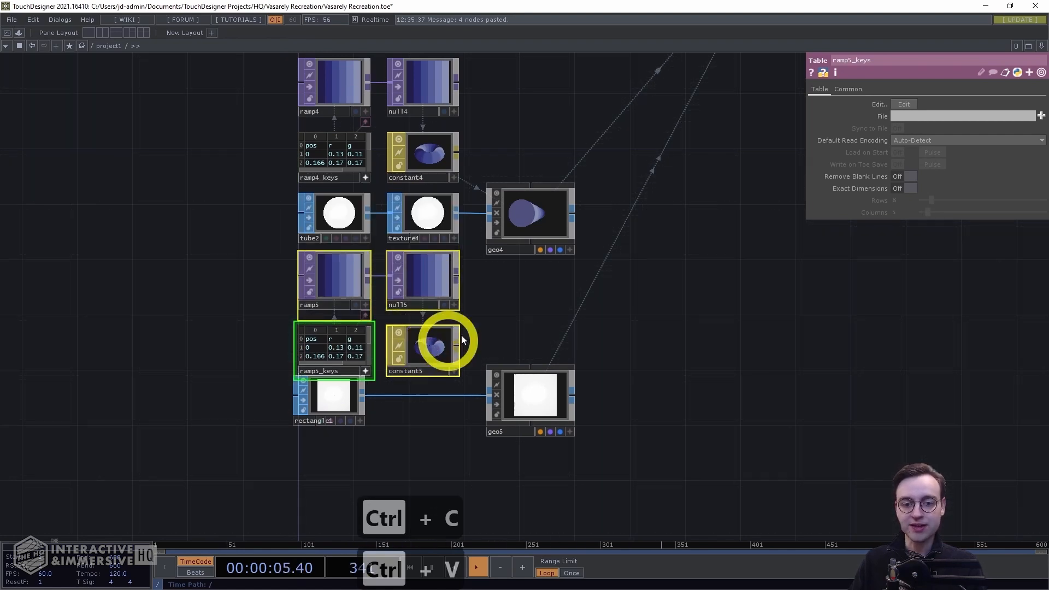
pyautogui.moveTo(598, 438); pyautogui.dragTo(279, 254, button='right')
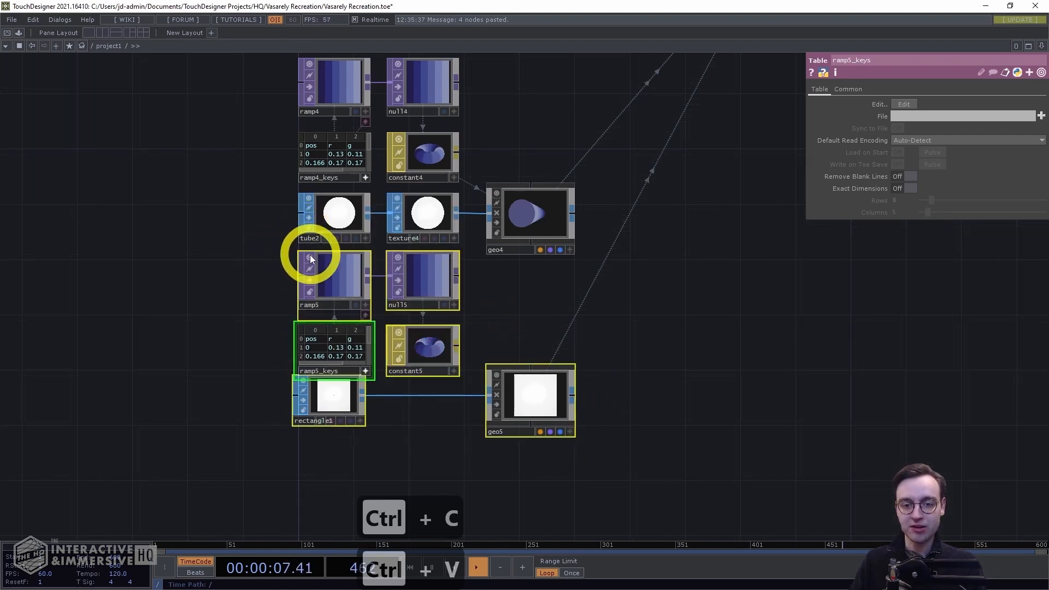
pyautogui.moveTo(406, 279); pyautogui.dragTo(406, 306)
pyautogui.moveTo(507, 308); pyautogui.dragTo(495, 174)
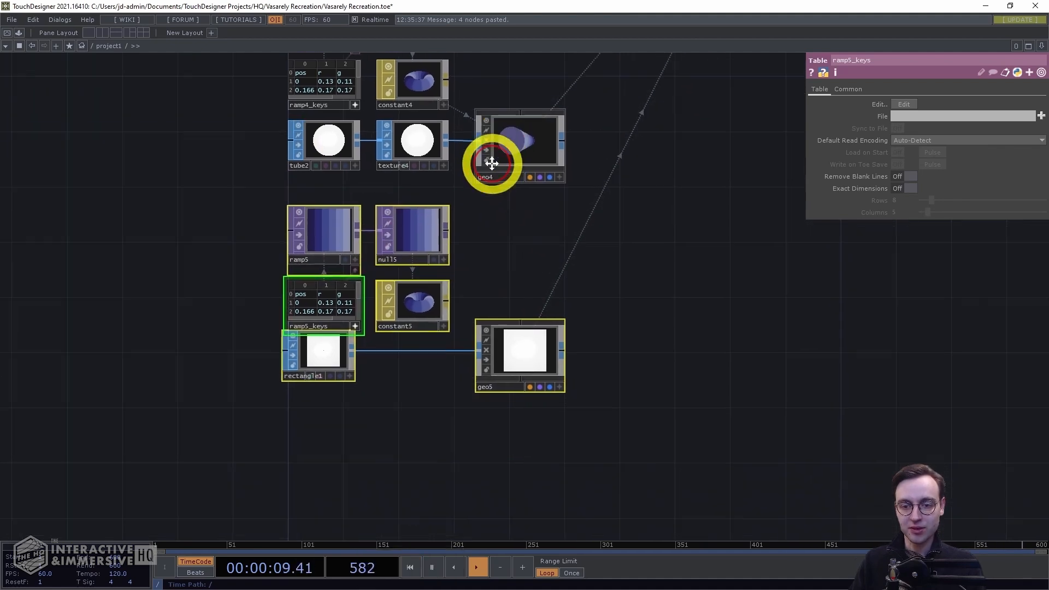
# Position the copied nodes beside the rectangle and assign the copied constant material to the new geometry
pyautogui.scroll(2, 453, 336)
pyautogui.click(365, 299)
pyautogui.moveTo(550, 326); pyautogui.dragTo(263, 241, button='right')
pyautogui.moveTo(263, 240); pyautogui.dragTo(259, 261)
pyautogui.click(316, 340)
pyautogui.click(251, 261)
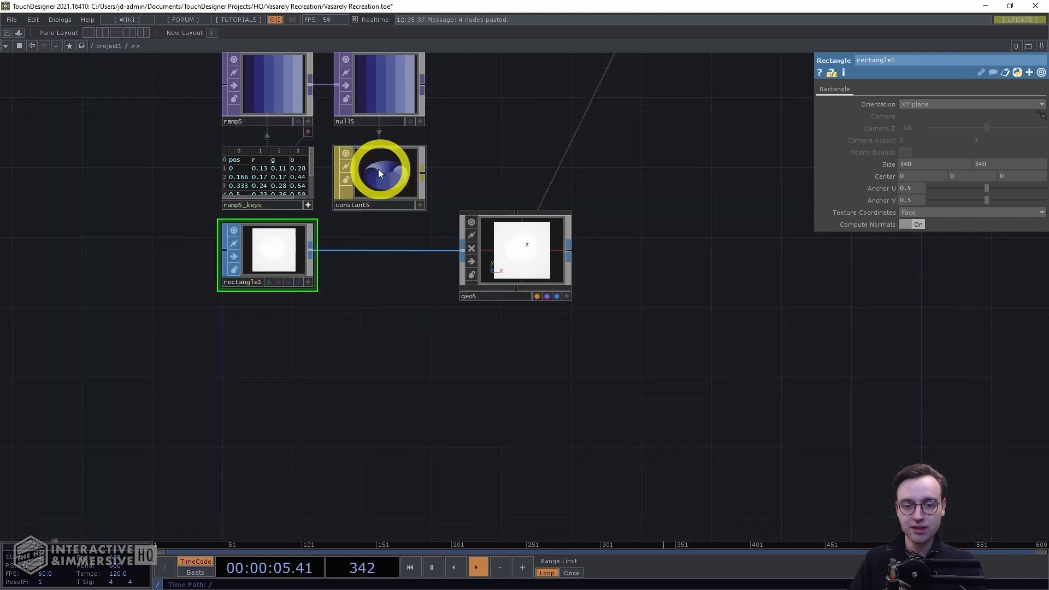
pyautogui.moveTo(370, 174); pyautogui.dragTo(509, 242)
pyautogui.click(489, 226)
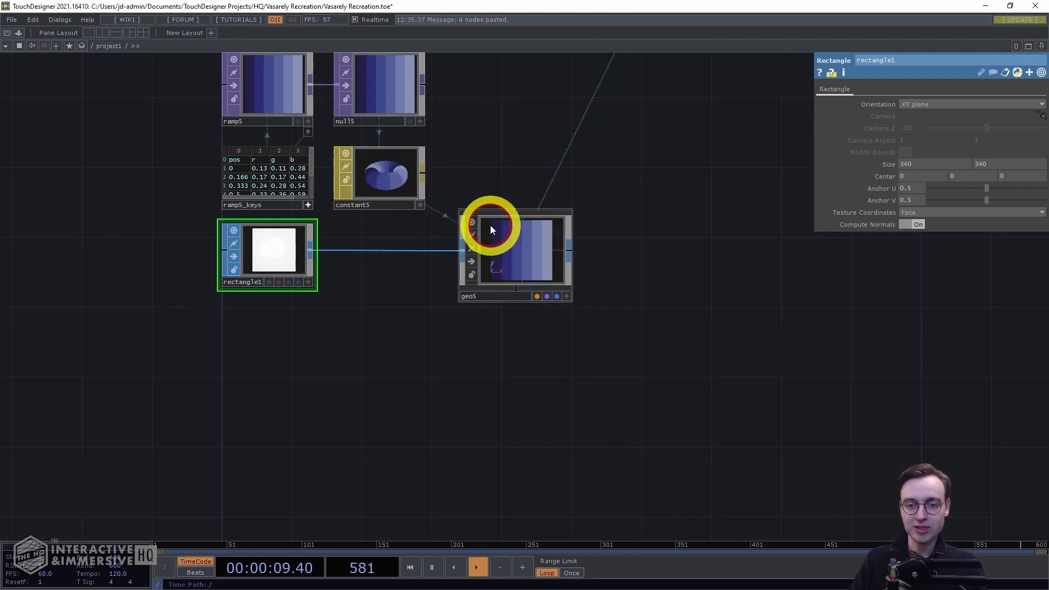
pyautogui.moveTo(362, 294); pyautogui.dragTo(416, 374)
# Delete the last key row (0.997) from the copied ramp keys table
pyautogui.scroll(5, 191, 263)
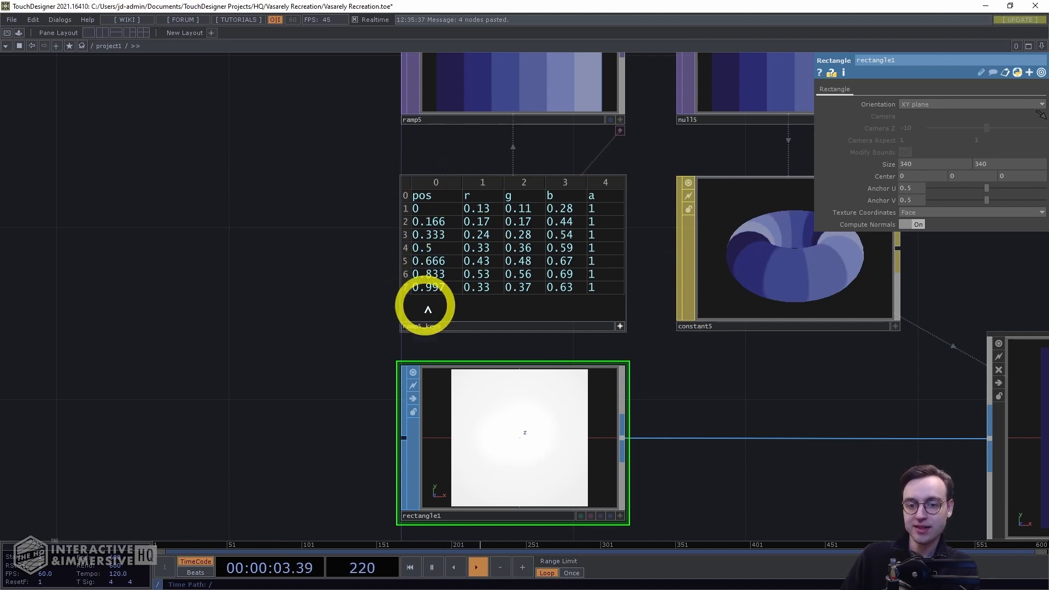
pyautogui.moveTo(710, 371); pyautogui.dragTo(608, 472)
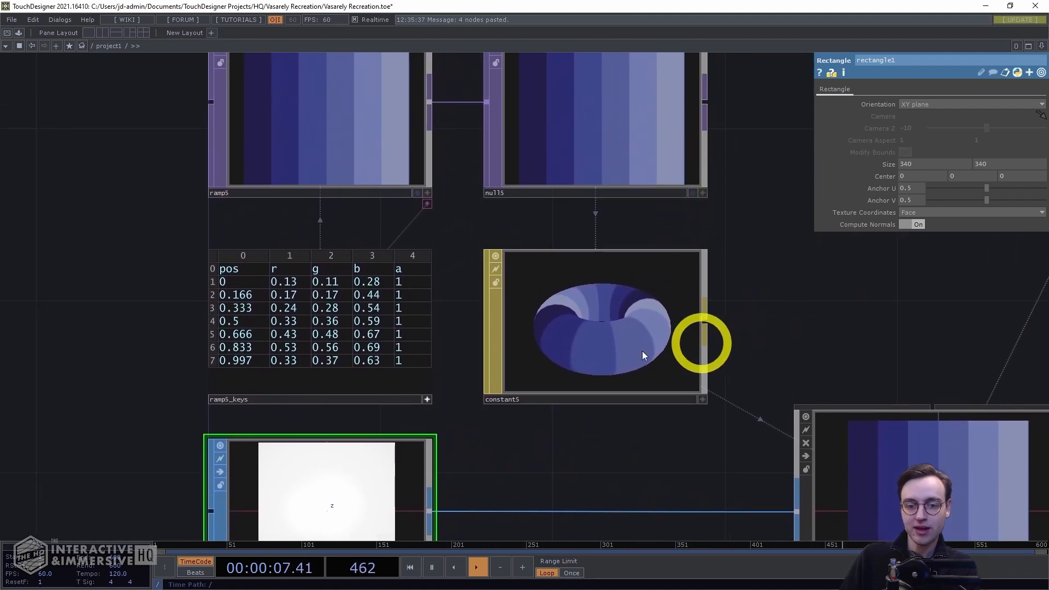
pyautogui.moveTo(156, 388); pyautogui.dragTo(340, 195)
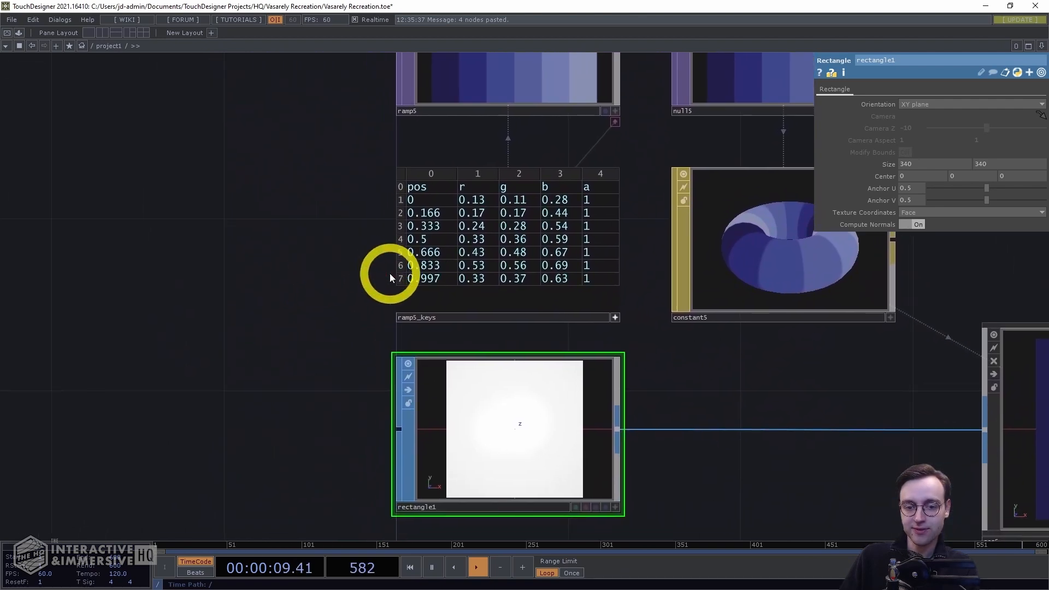
pyautogui.rightClick(396, 278)
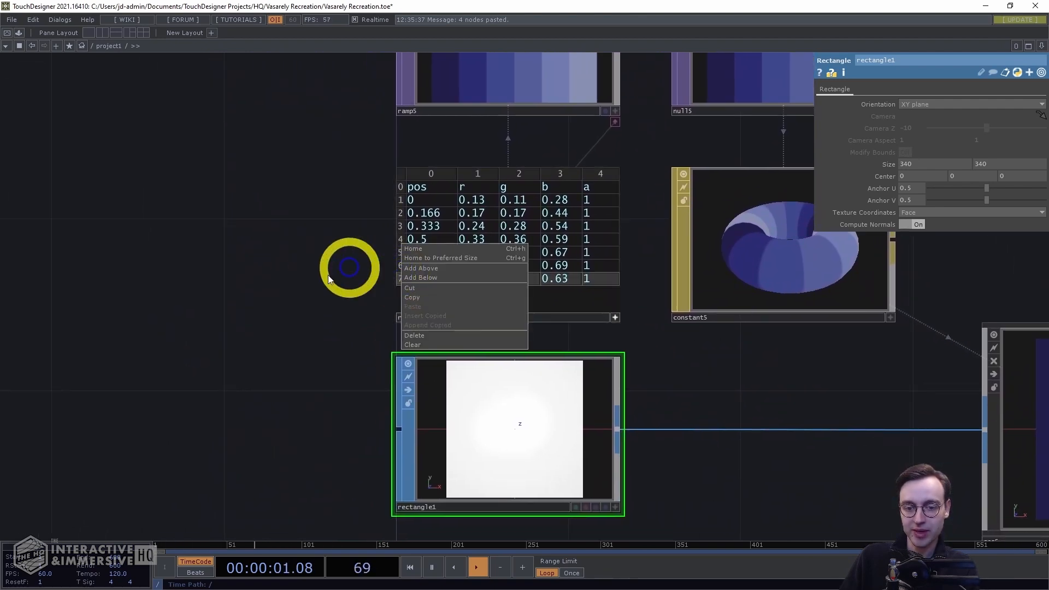
pyautogui.click(414, 334)
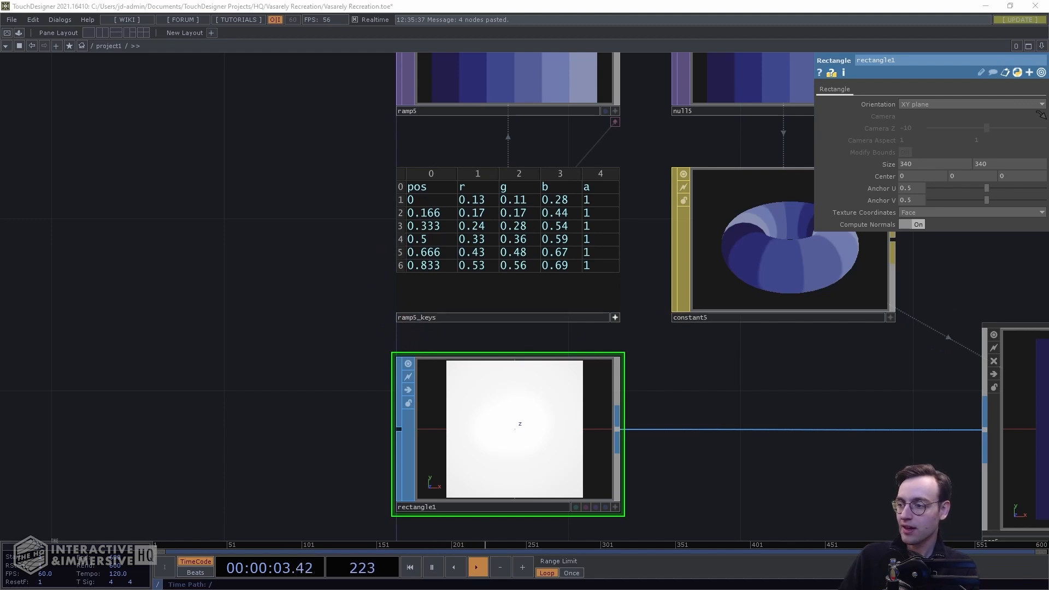
# Clear the r, g and b values of every key row in the copied keys table
pyautogui.doubleClick(471, 200)
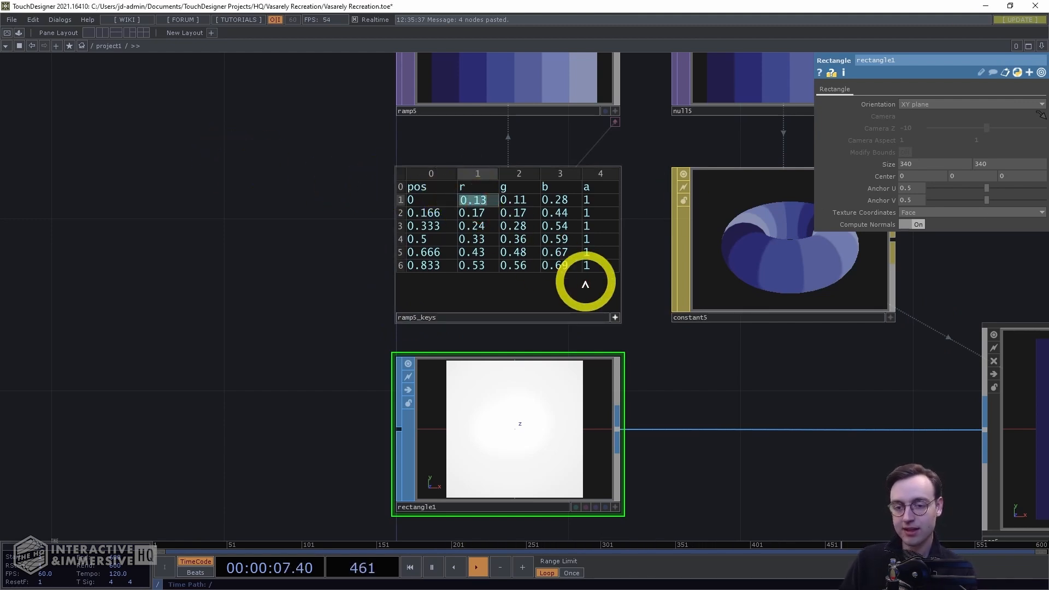
pyautogui.press('Delete')
pyautogui.press('Down')
pyautogui.press('Delete')
pyautogui.press('Down')
pyautogui.press('Delete')
pyautogui.press('Down')
pyautogui.press('Delete')
pyautogui.press('Down')
pyautogui.press('Delete')
pyautogui.press('Down')
pyautogui.press('Delete')
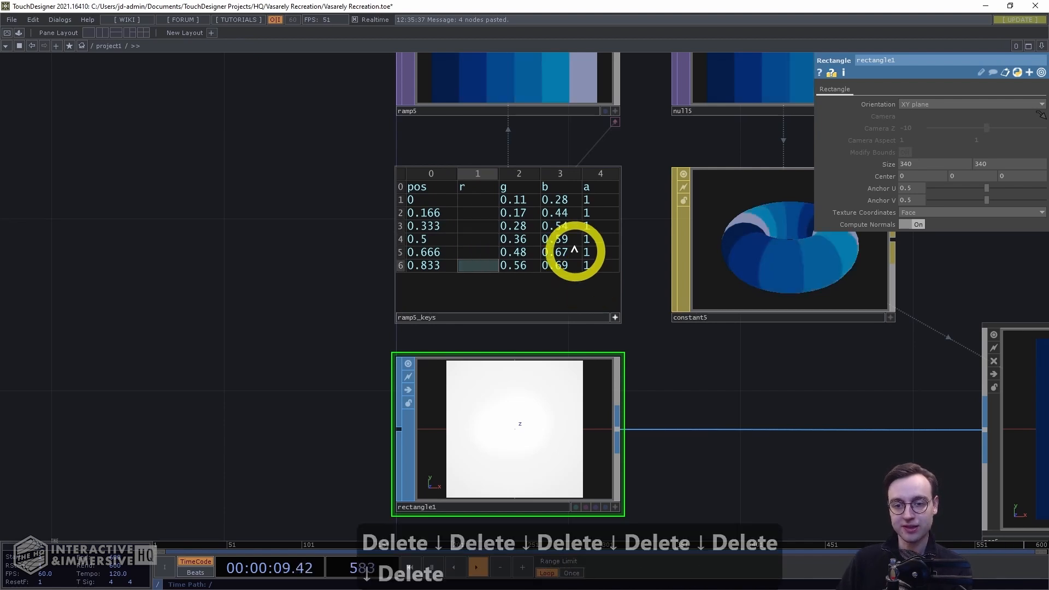
pyautogui.click(535, 208)
pyautogui.press('Delete')
pyautogui.press('Down')
pyautogui.press('Delete')
pyautogui.press('Down')
pyautogui.press('Delete')
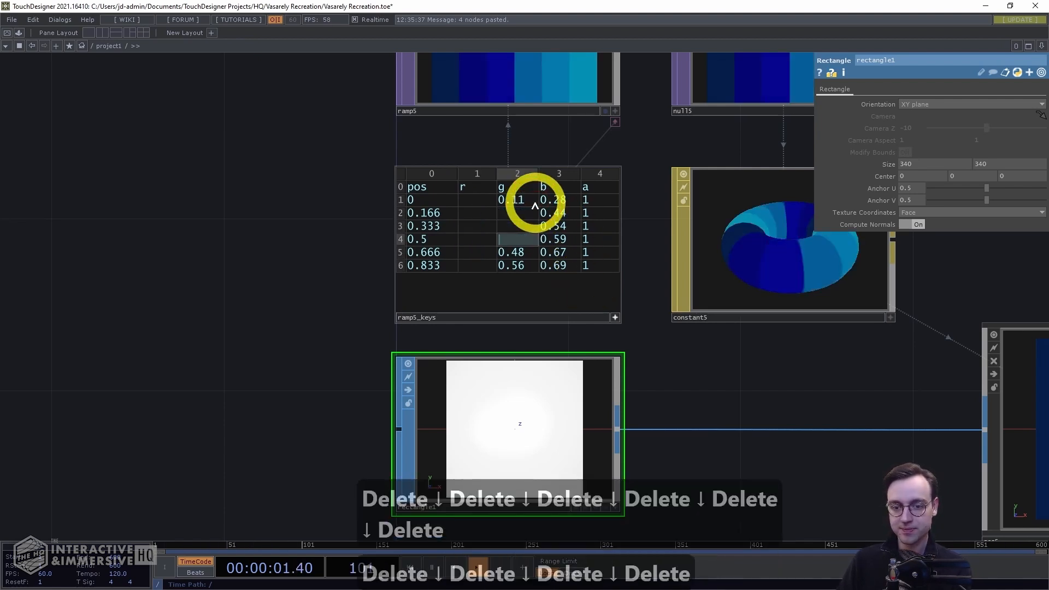
pyautogui.press('Down')
pyautogui.press('Delete')
pyautogui.press('Down')
pyautogui.press('Delete')
pyautogui.doubleClick(531, 202)
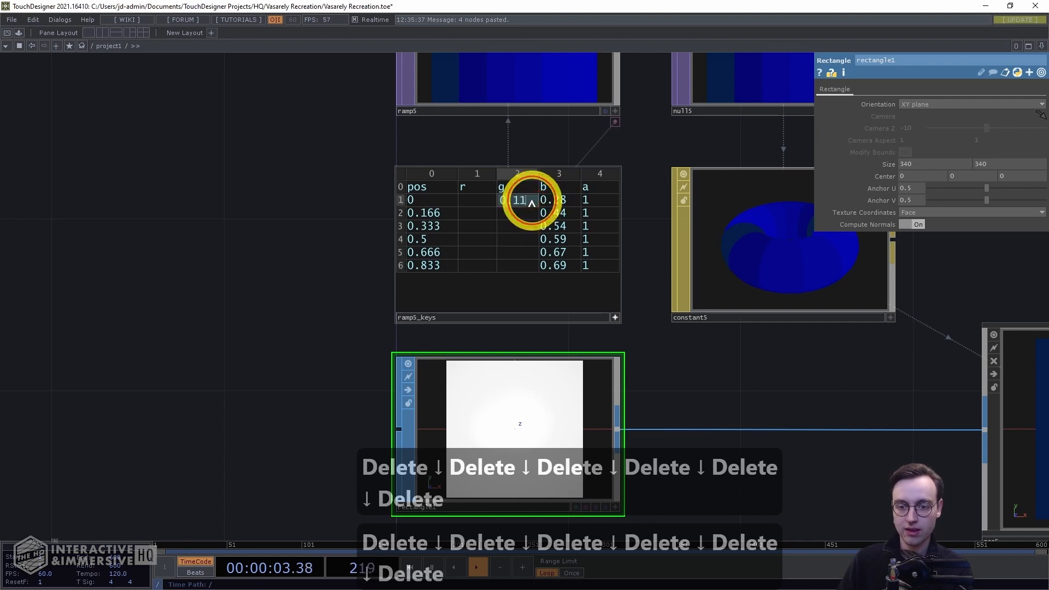
pyautogui.press('Delete')
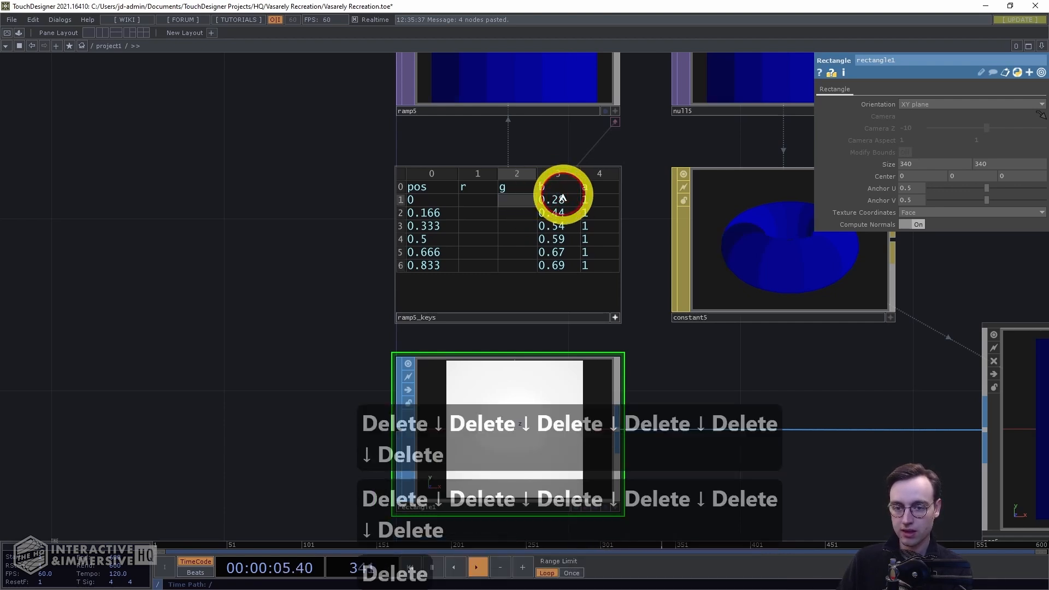
pyautogui.doubleClick(561, 200)
pyautogui.press('Delete')
pyautogui.press('Down')
pyautogui.press('Delete')
pyautogui.press('Down')
pyautogui.press('Delete')
pyautogui.press('Down')
pyautogui.press('Delete')
pyautogui.press('Down')
pyautogui.press('Delete')
pyautogui.press('Down')
pyautogui.press('Delete')
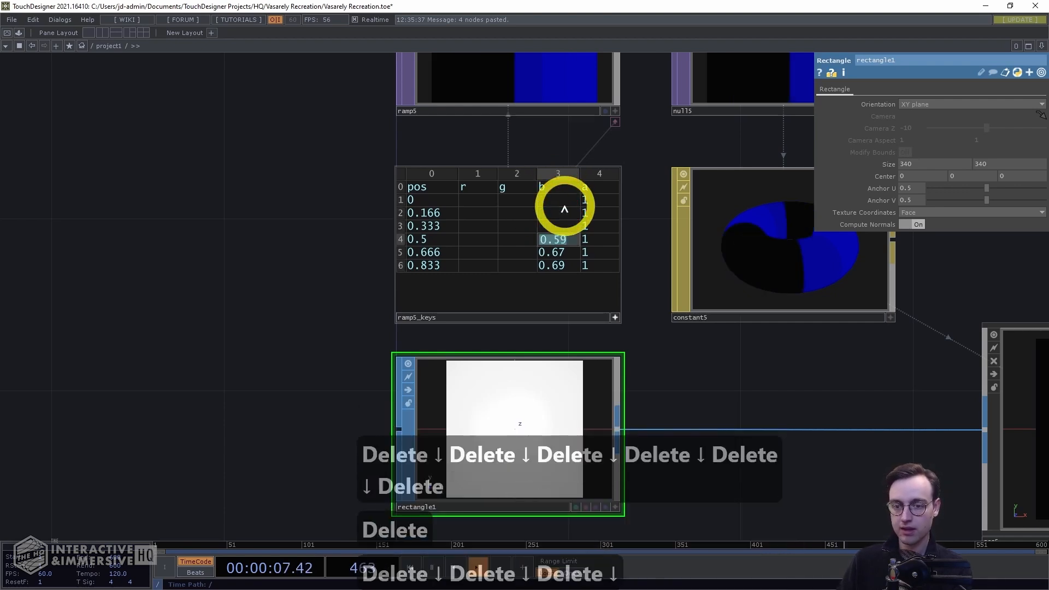
pyautogui.click(468, 201)
pyautogui.click(222, 220)
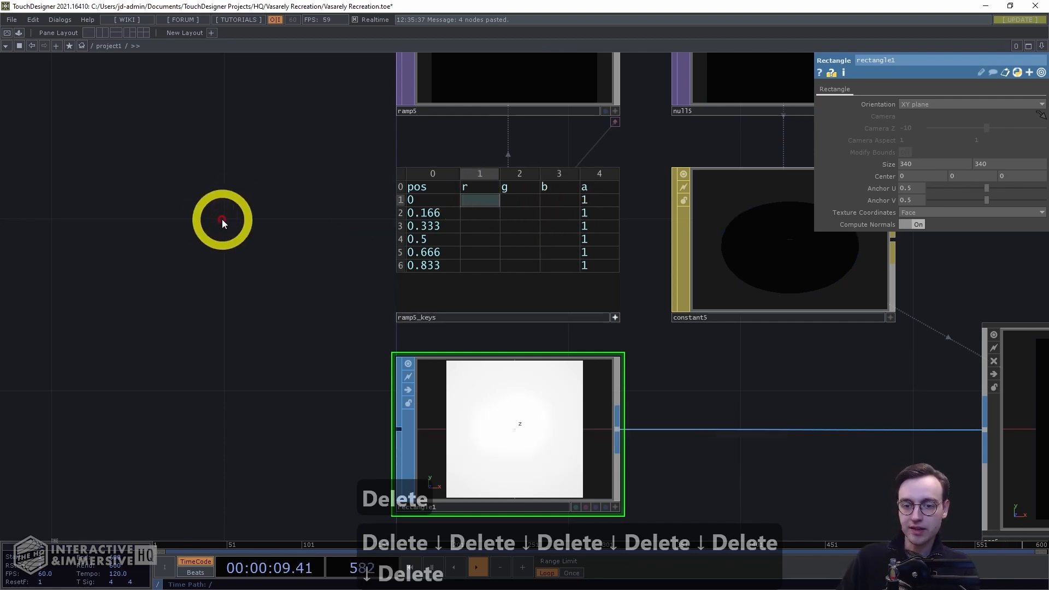
# Enter r 0.33, g 0.15, b 0.15 for the first key row of the copied keys table
pyautogui.scroll(3, 224, 220)
pyautogui.moveTo(288, 178); pyautogui.dragTo(206, 219)
pyautogui.click(474, 213)
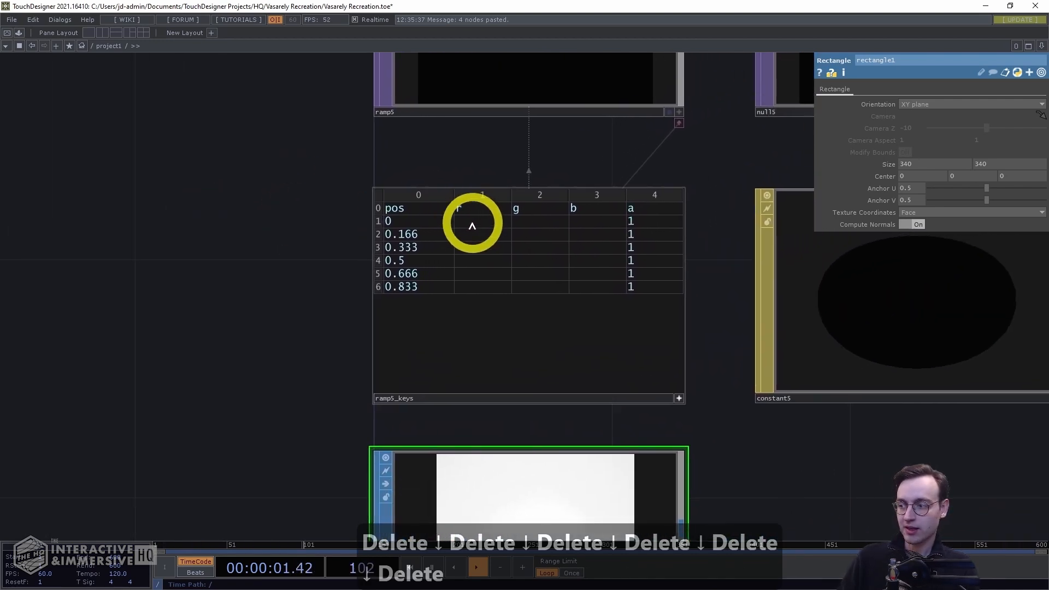
pyautogui.click(470, 221)
pyautogui.press('Return')
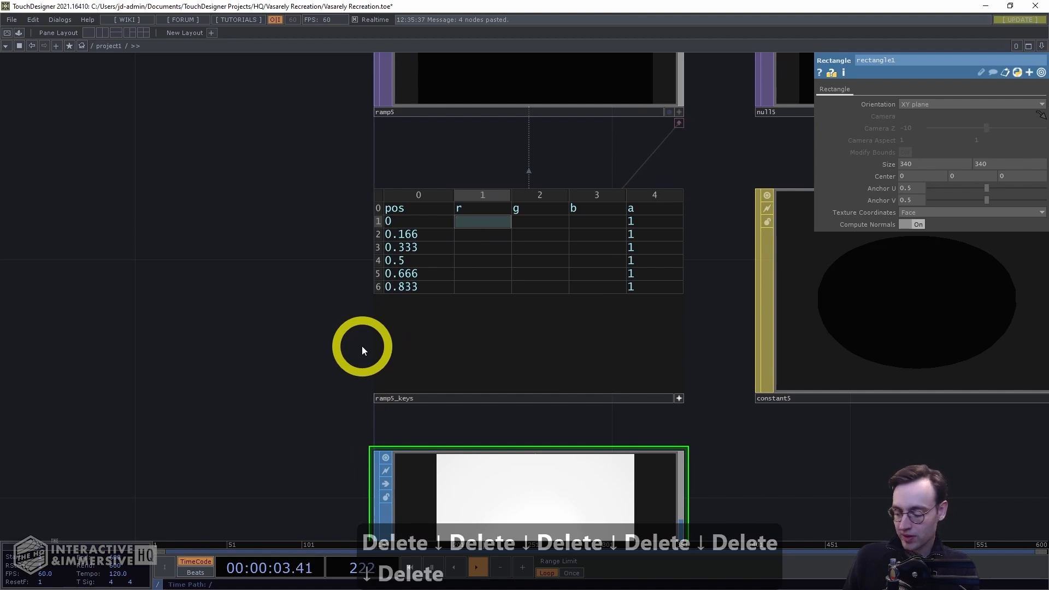
pyautogui.write('0.33')
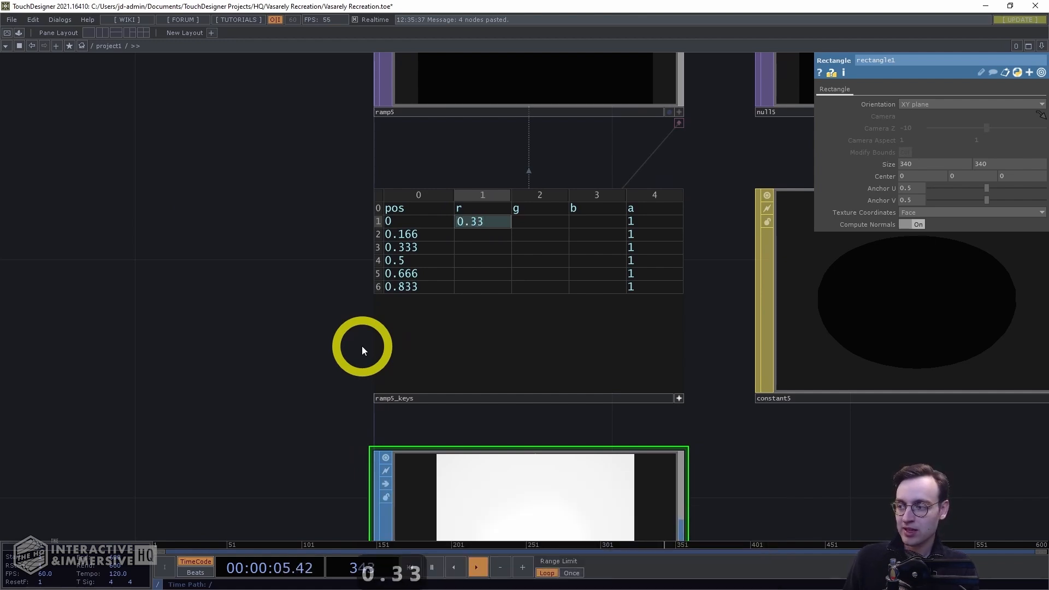
pyautogui.press('Tab')
pyautogui.write('0.15')
pyautogui.press('Tab')
# Enter r 0.47, g 0.15, b 0.18 for the second key row (position 0.166)
pyautogui.write('0.15')
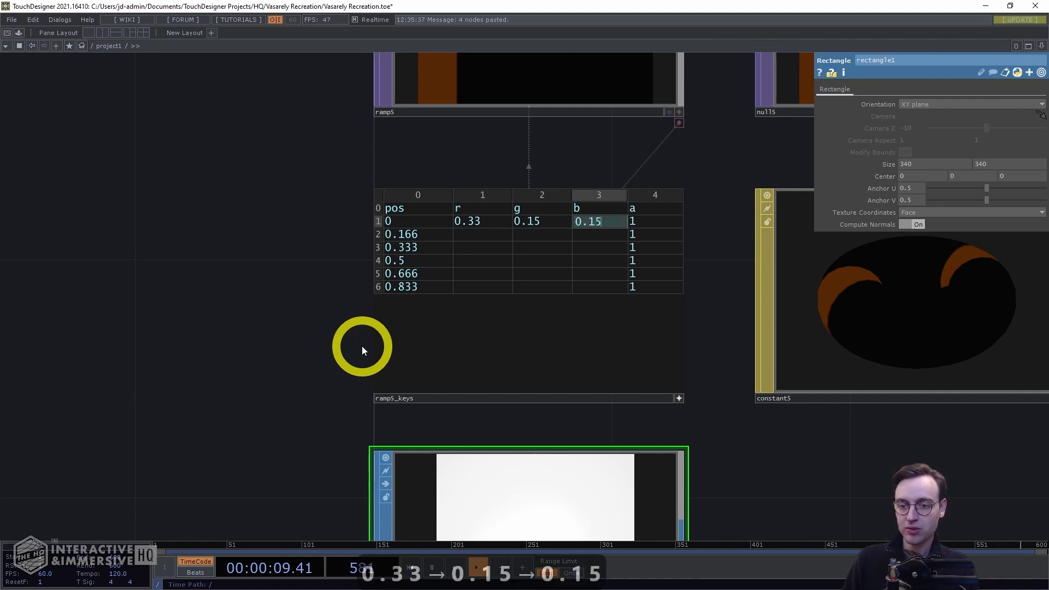
pyautogui.press('Down')
pyautogui.press('Left')
pyautogui.press('Left')
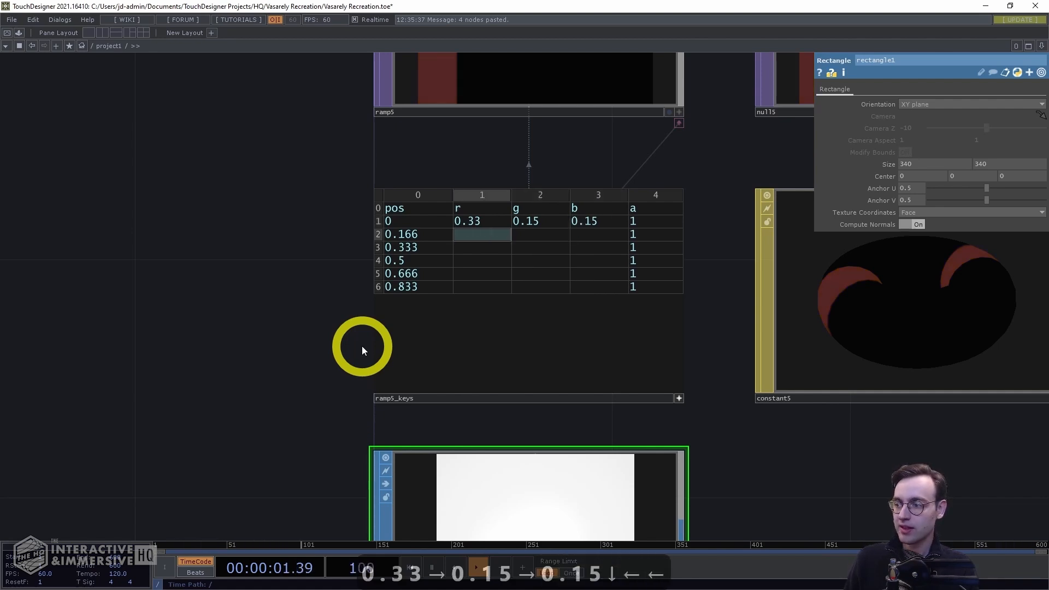
pyautogui.write('0.')
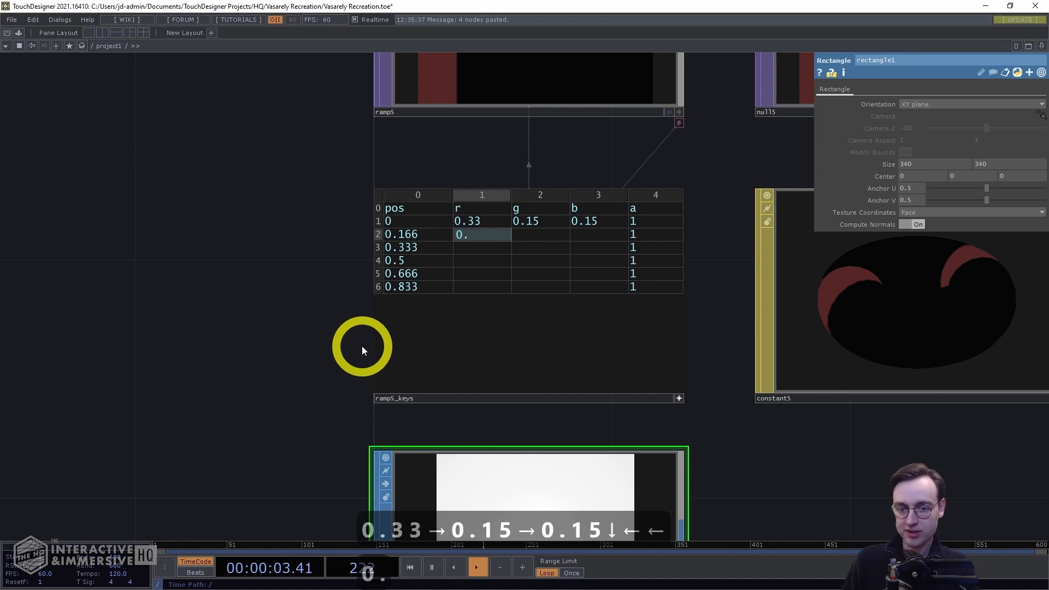
pyautogui.write('47')
pyautogui.press('Tab')
pyautogui.write('0.')
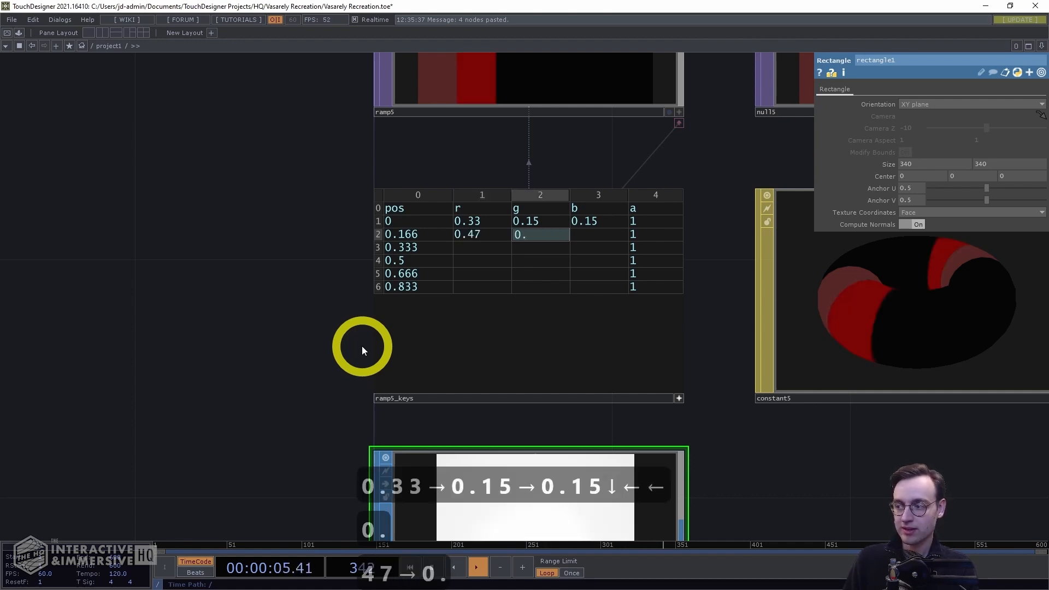
pyautogui.write('15')
pyautogui.press('Tab')
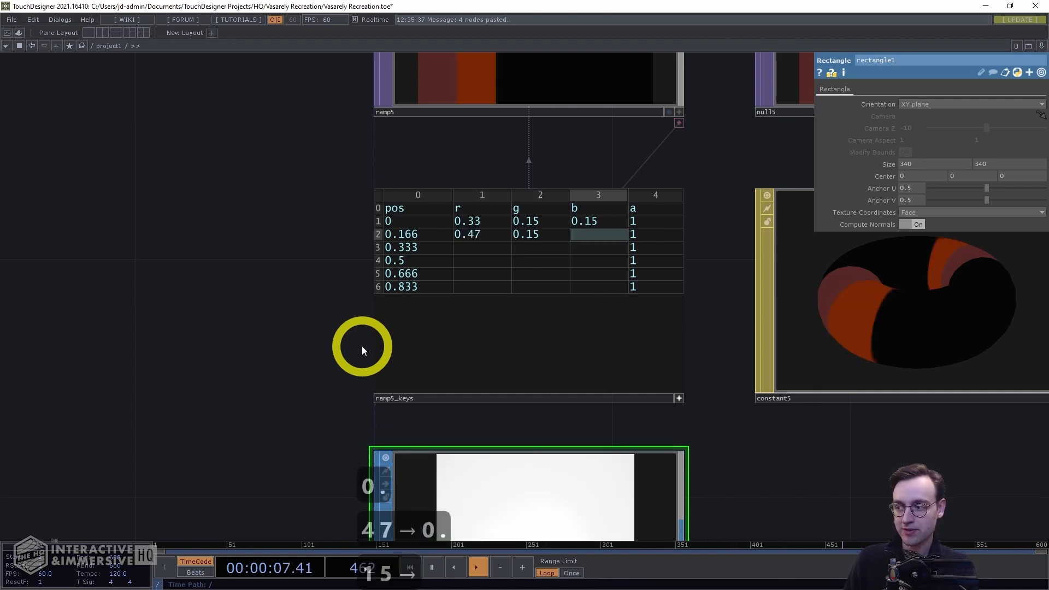
pyautogui.write('0.18')
# Enter r 0.69, g 0.10, b 0.17 for the third key row (position 0.333)
pyautogui.press('Down')
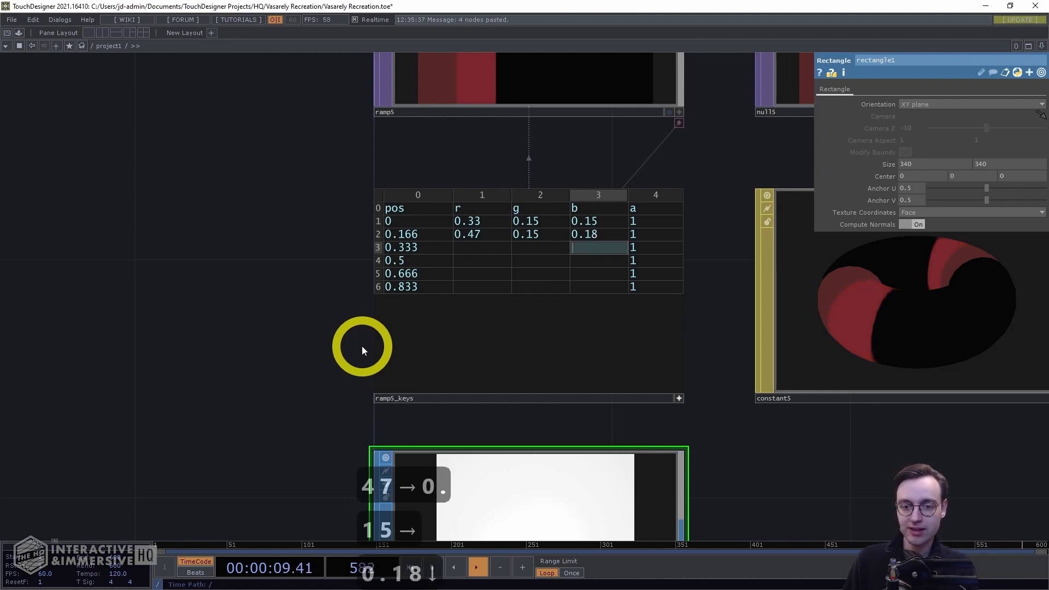
pyautogui.press('Left')
pyautogui.press('Left')
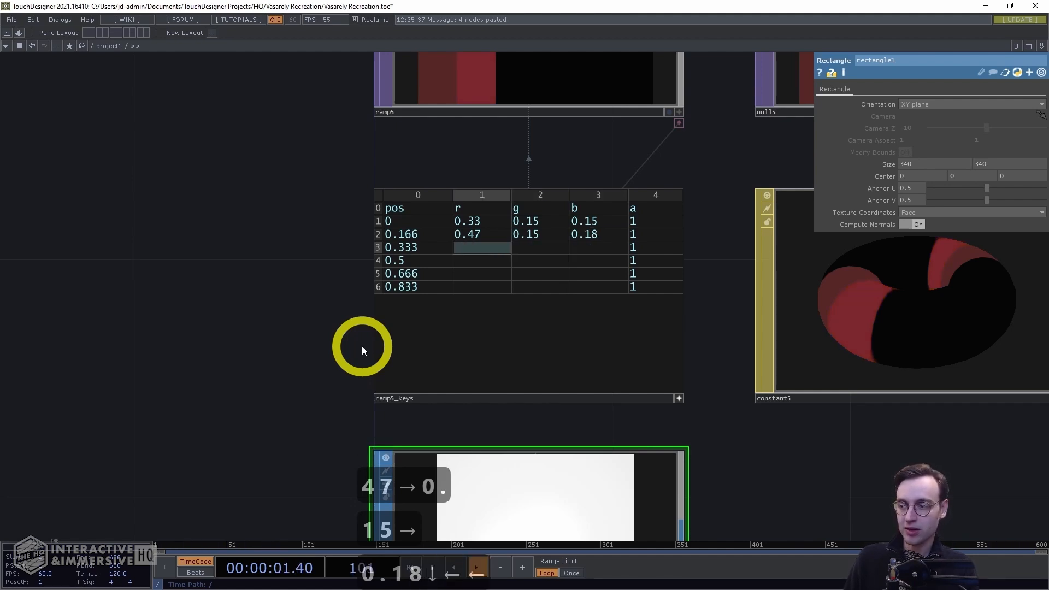
pyautogui.write('0.69')
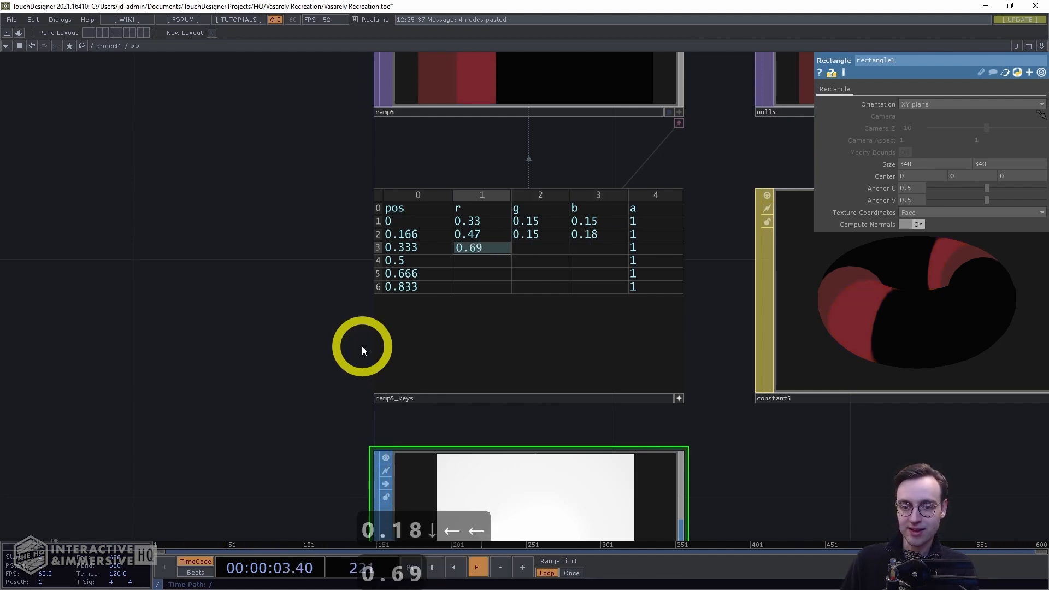
pyautogui.press('Tab')
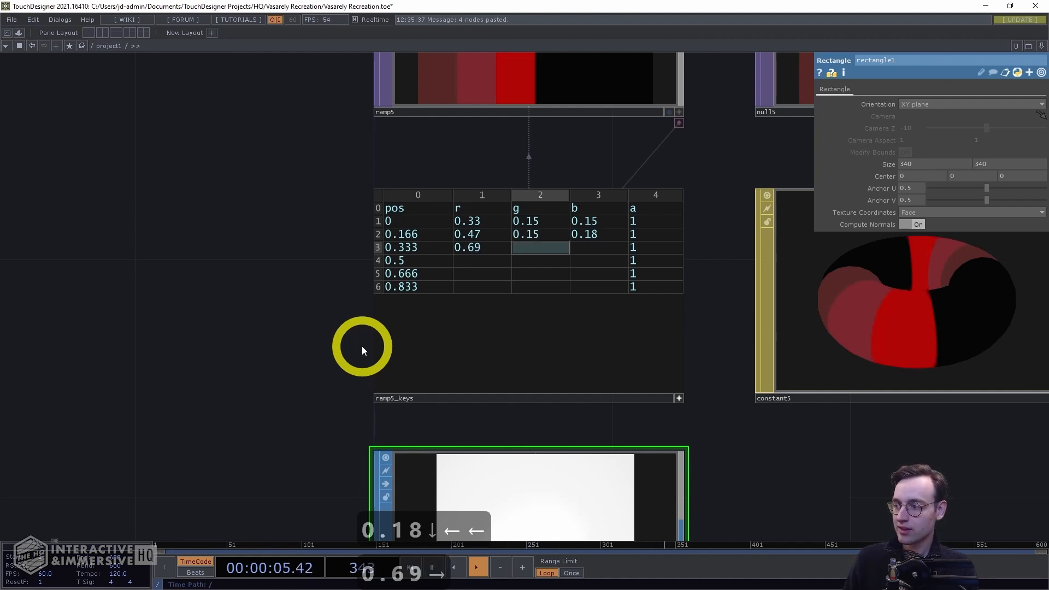
pyautogui.write('0.10')
pyautogui.press('Tab')
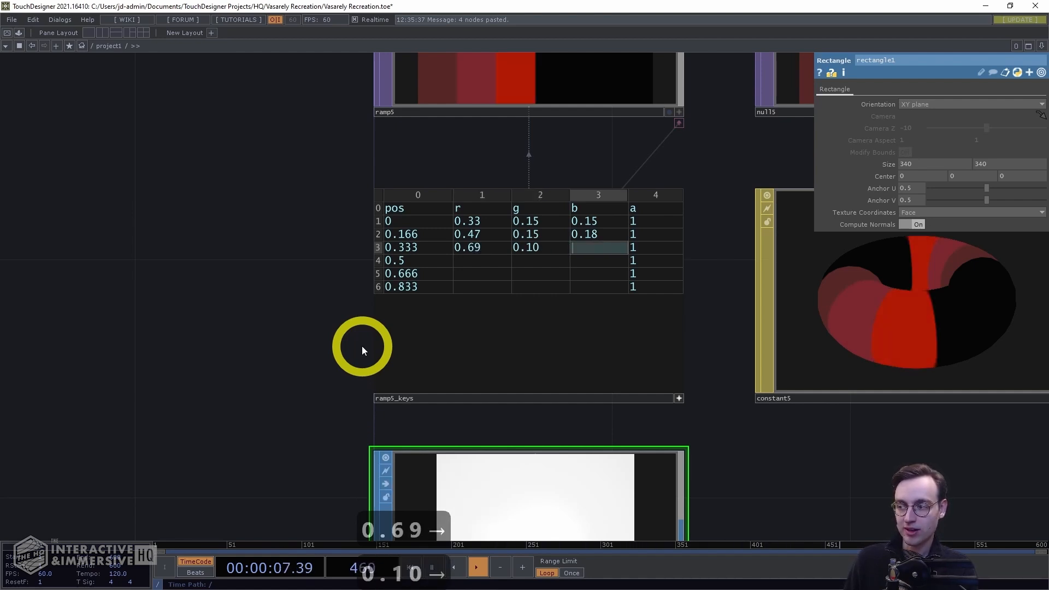
pyautogui.write('0.17')
# Enter r 0.84, g 0.14, b 0.19 for the fourth key row (position 0.5)
pyautogui.press('Down')
pyautogui.press('Left')
pyautogui.press('Left')
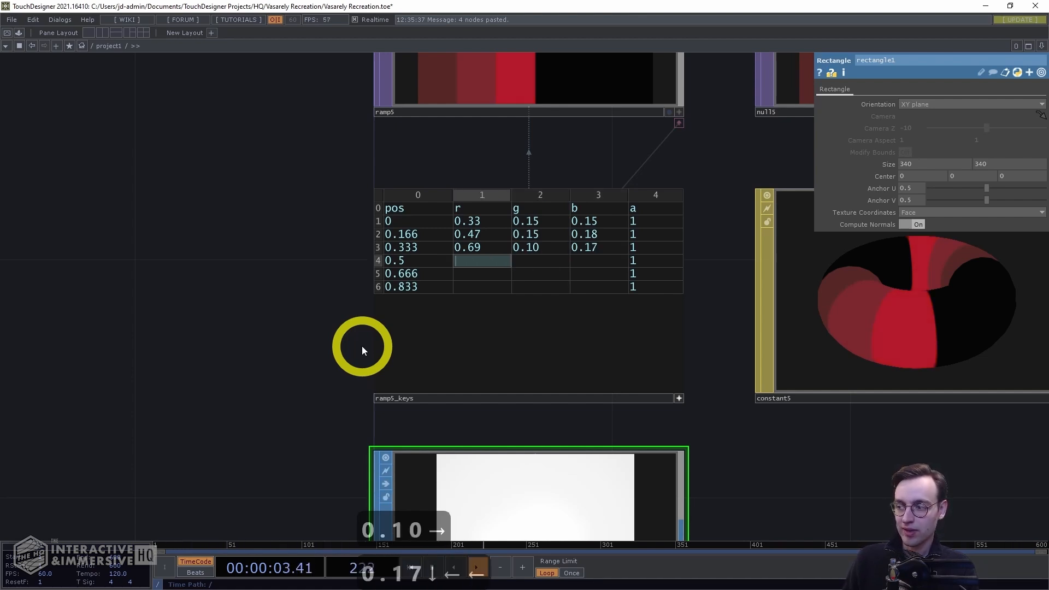
pyautogui.write('0.84')
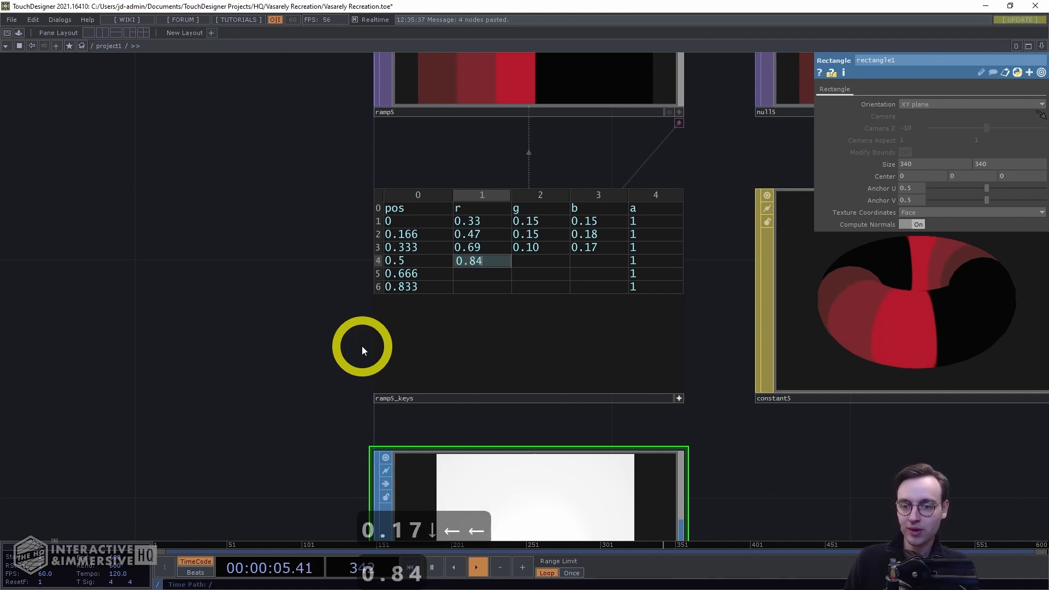
pyautogui.press('Right')
pyautogui.write('0.14')
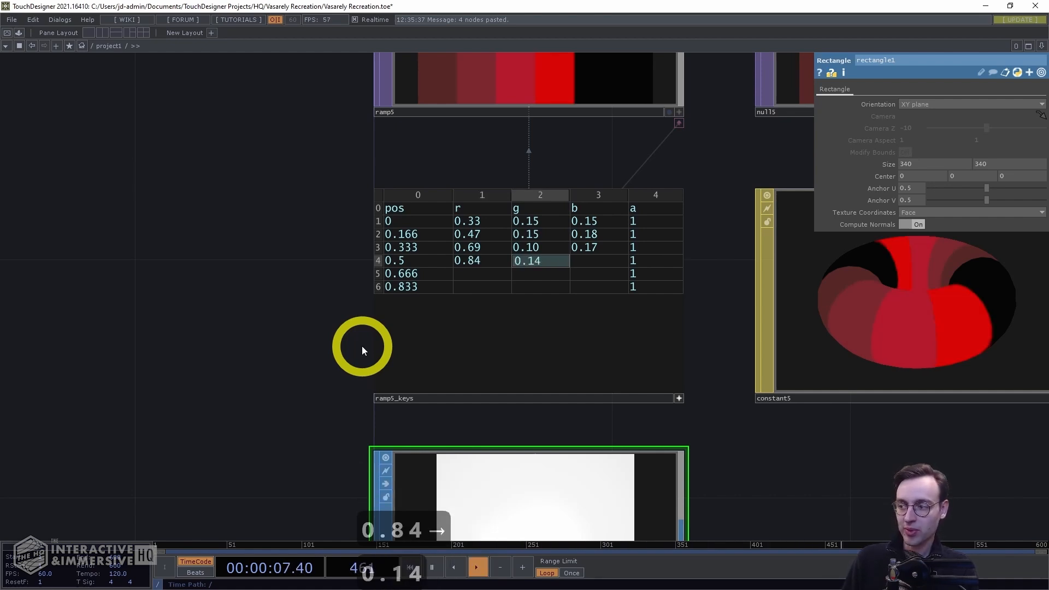
pyautogui.press('Right')
pyautogui.write('0.198')
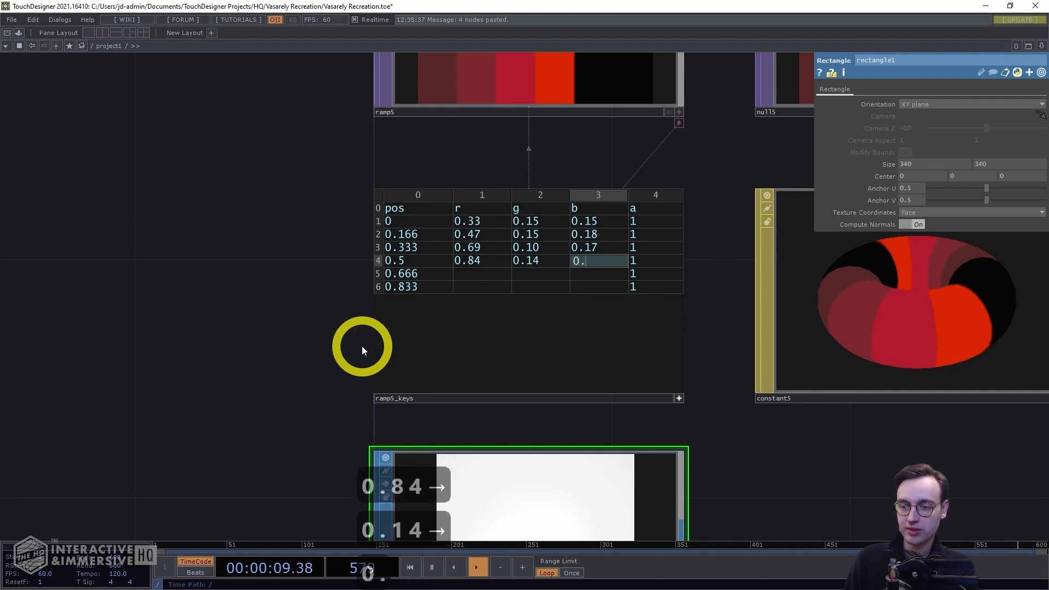
pyautogui.press('BackSpace')
# Enter r 0.87, g 0.18, b 0.20 for the fifth key row (position 0.666)
pyautogui.press('Down')
pyautogui.press('Left')
pyautogui.press('Left')
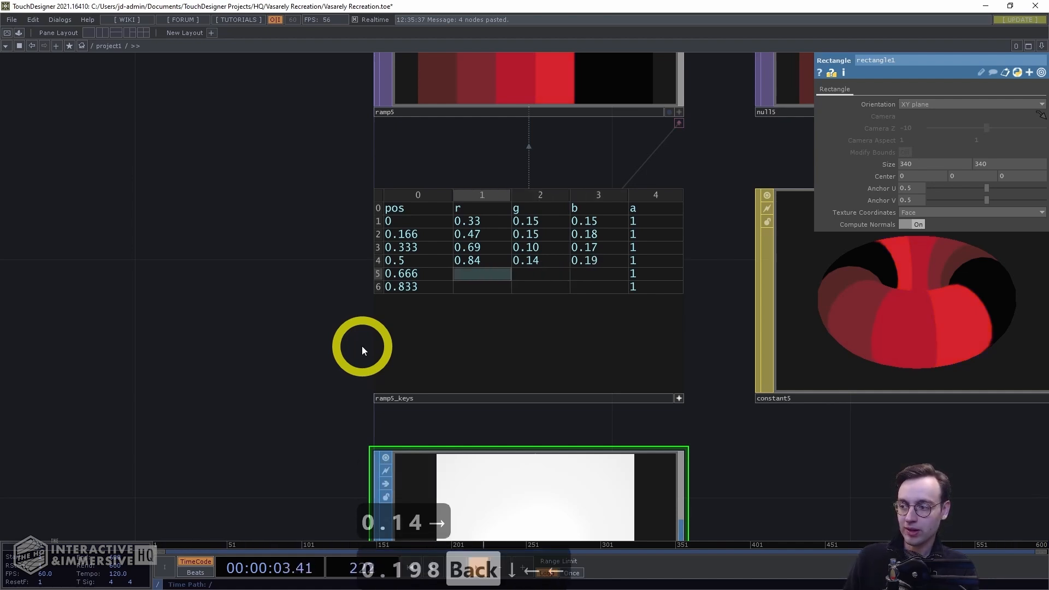
pyautogui.write('0.87')
pyautogui.press('Right')
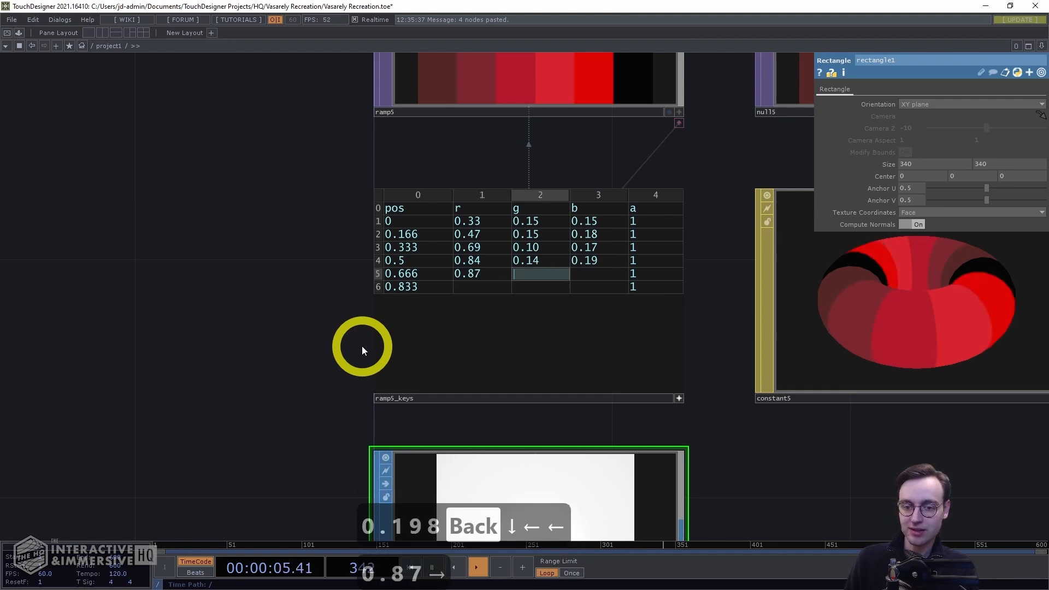
pyautogui.write('0.18')
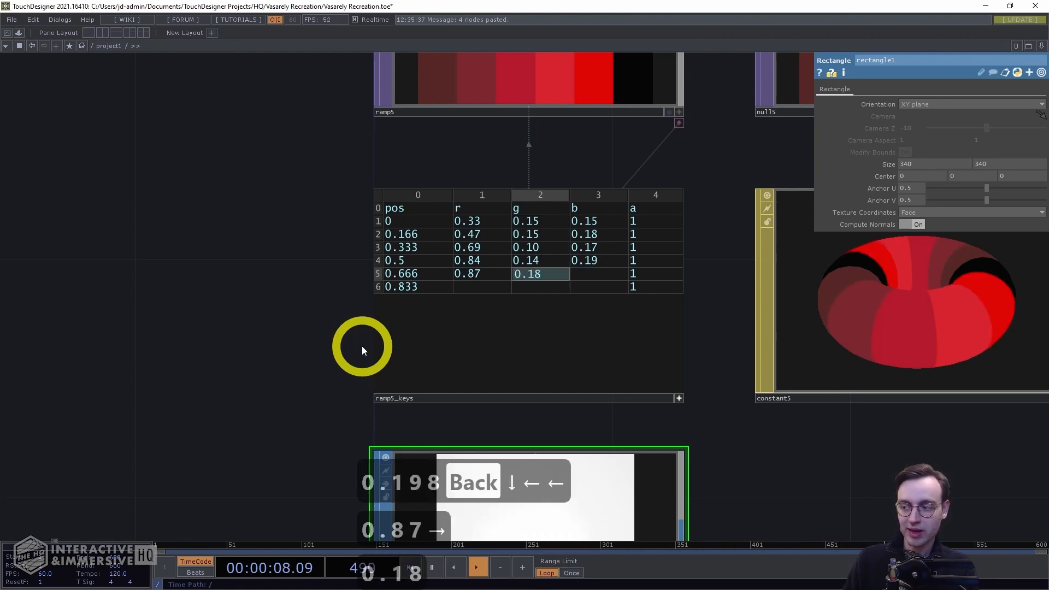
pyautogui.press('Right')
pyautogui.write('0.20')
# Enter r 0.89, g 0.28, b 0.25 for the last key row (position 0.833)
pyautogui.press('Down')
pyautogui.press('Left')
pyautogui.press('Left')
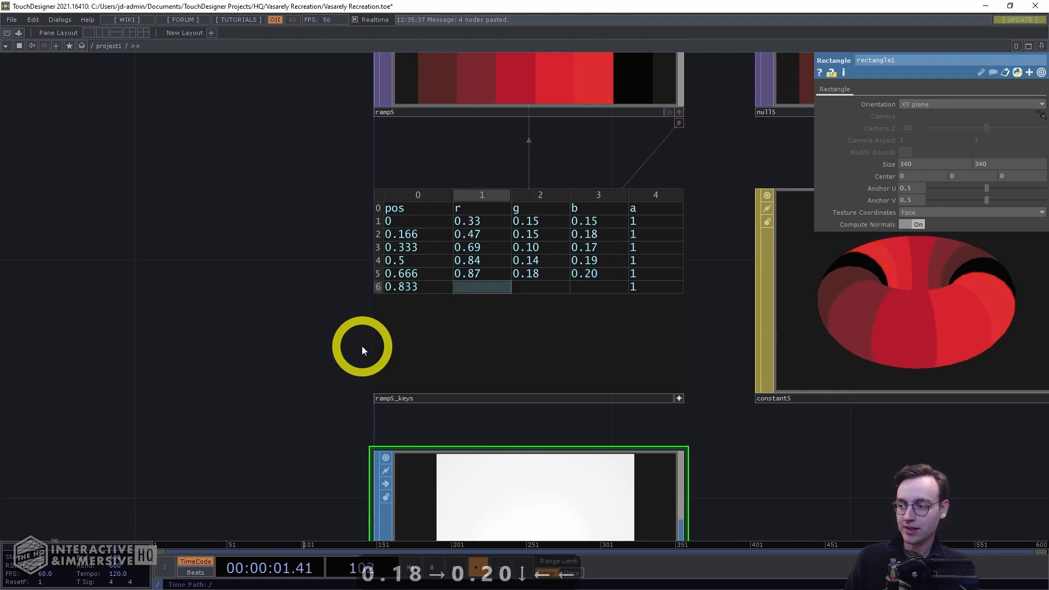
pyautogui.write('0.89')
pyautogui.press('Right')
pyautogui.write('0.28')
pyautogui.press('Right')
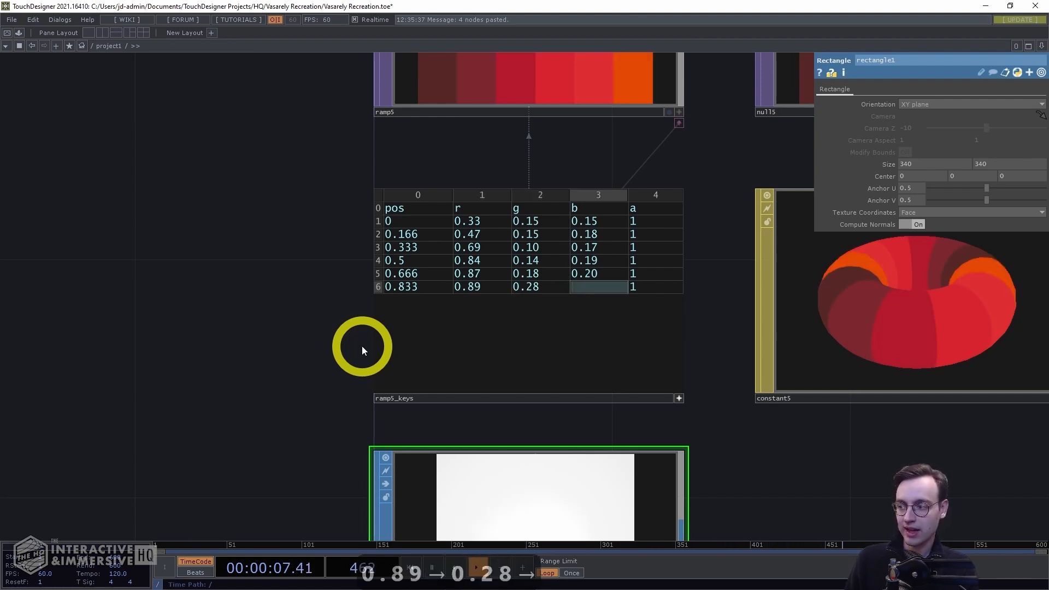
pyautogui.write('0.25')
pyautogui.press('Return')
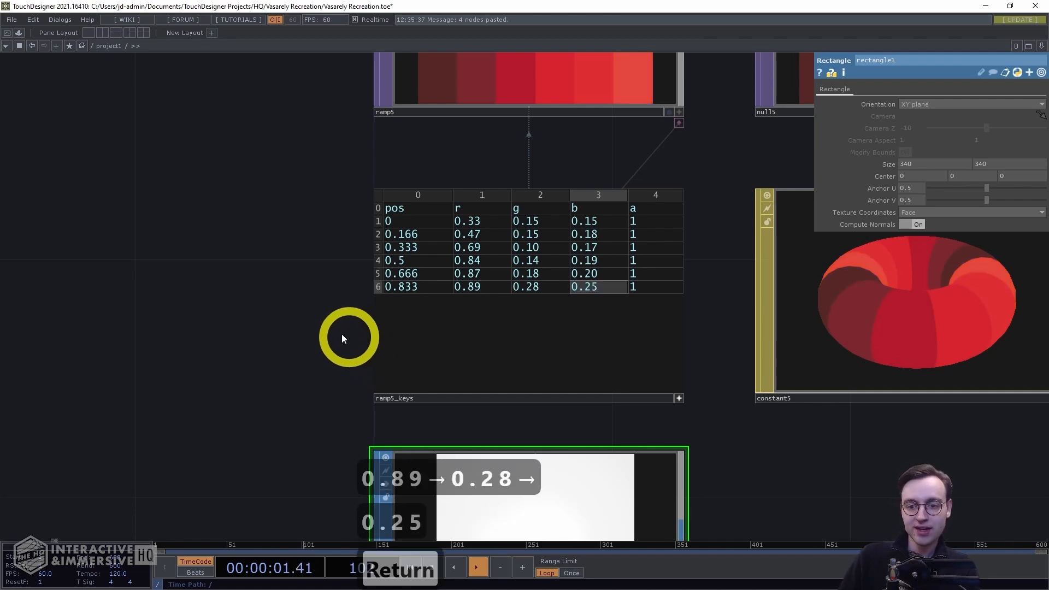
# Append a Constant TOP after the render1 output
pyautogui.scroll(-6, 219, 348)
pyautogui.moveTo(700, 282); pyautogui.dragTo(413, 324)
pyautogui.scroll(-6, 466, 343)
pyautogui.moveTo(598, 369); pyautogui.dragTo(573, 546)
pyautogui.scroll(6, 585, 346)
pyautogui.moveTo(580, 312); pyautogui.dragTo(482, 434)
pyautogui.scroll(4, 509, 329)
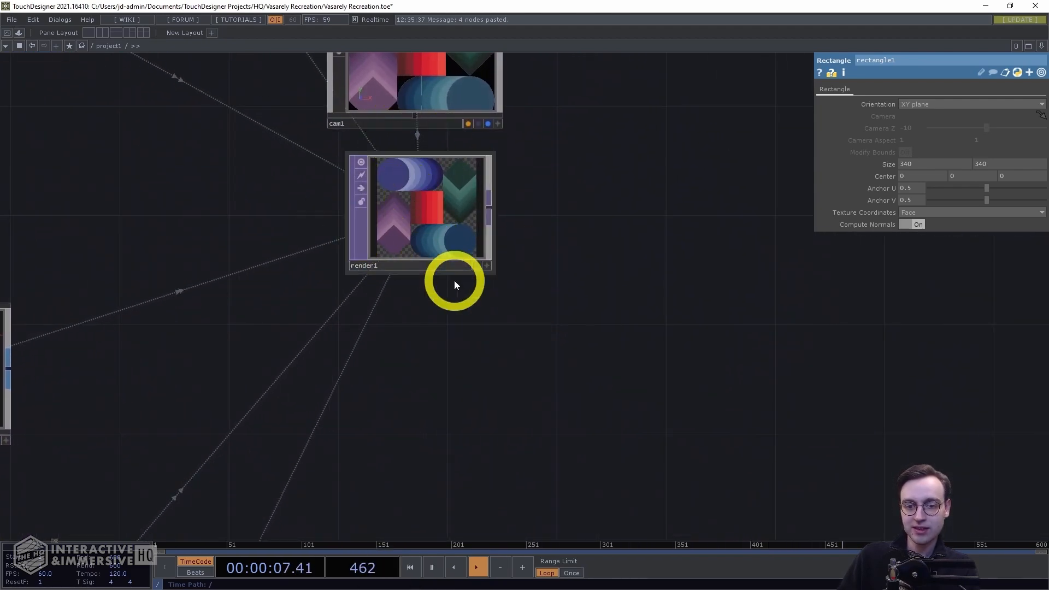
pyautogui.click(457, 234)
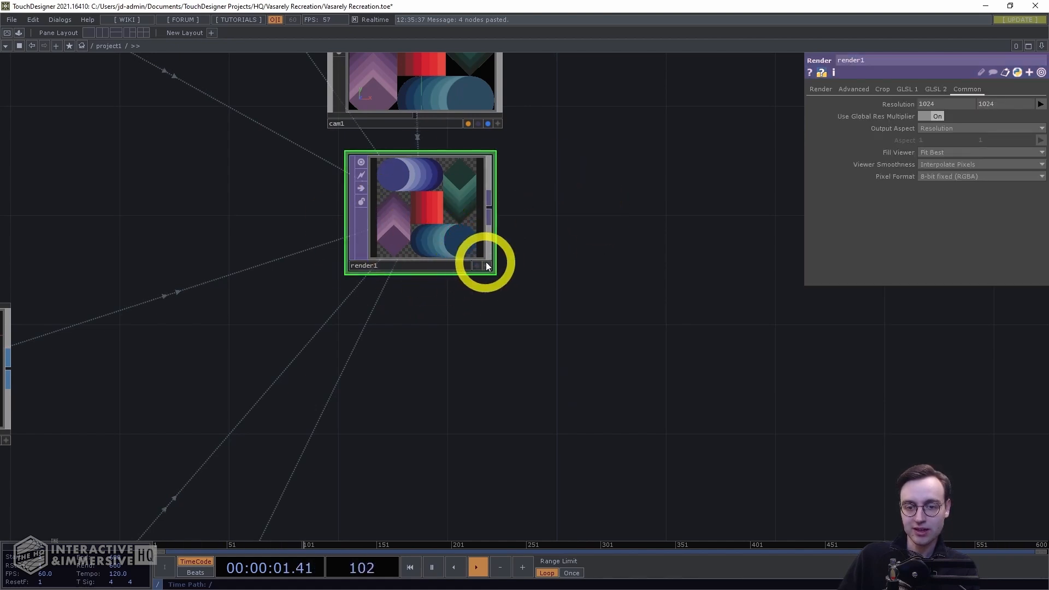
pyautogui.scroll(-3, 601, 251)
pyautogui.moveTo(565, 241); pyautogui.dragTo(555, 240)
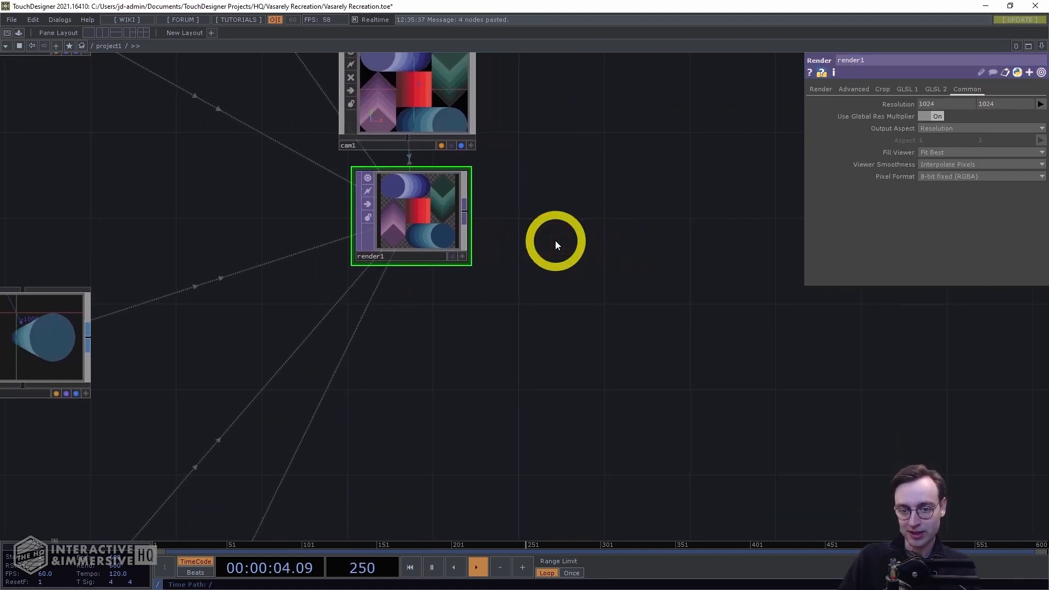
pyautogui.rightClick(465, 210)
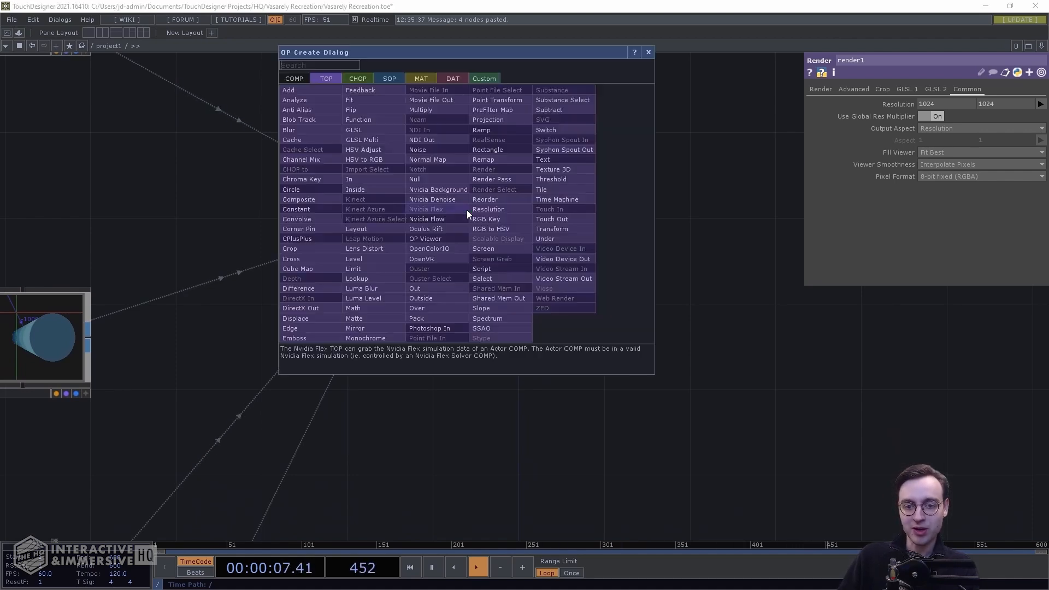
pyautogui.write('constant')
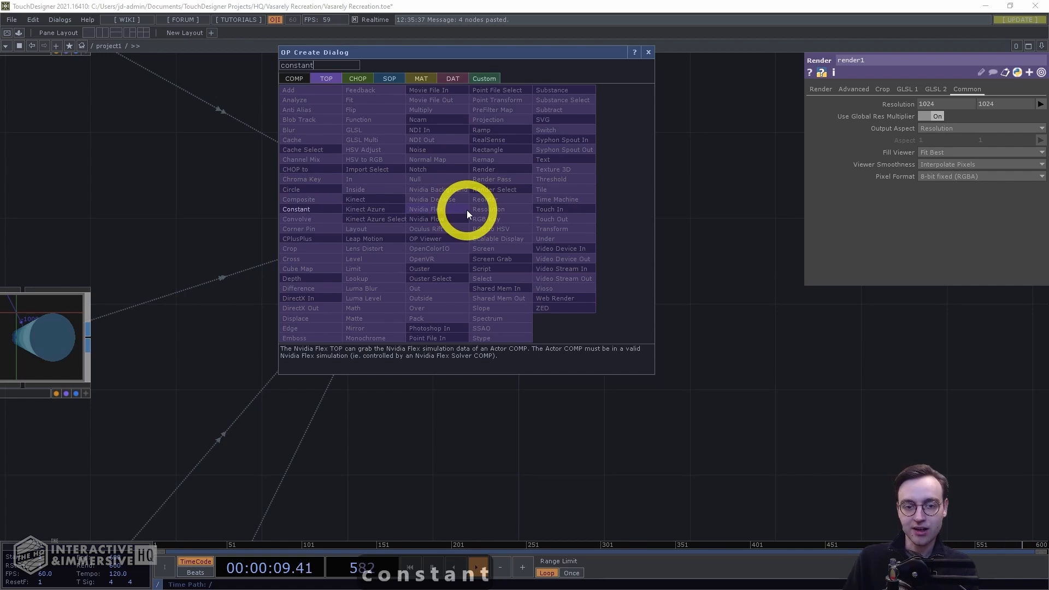
pyautogui.click(300, 208)
pyautogui.click(546, 210)
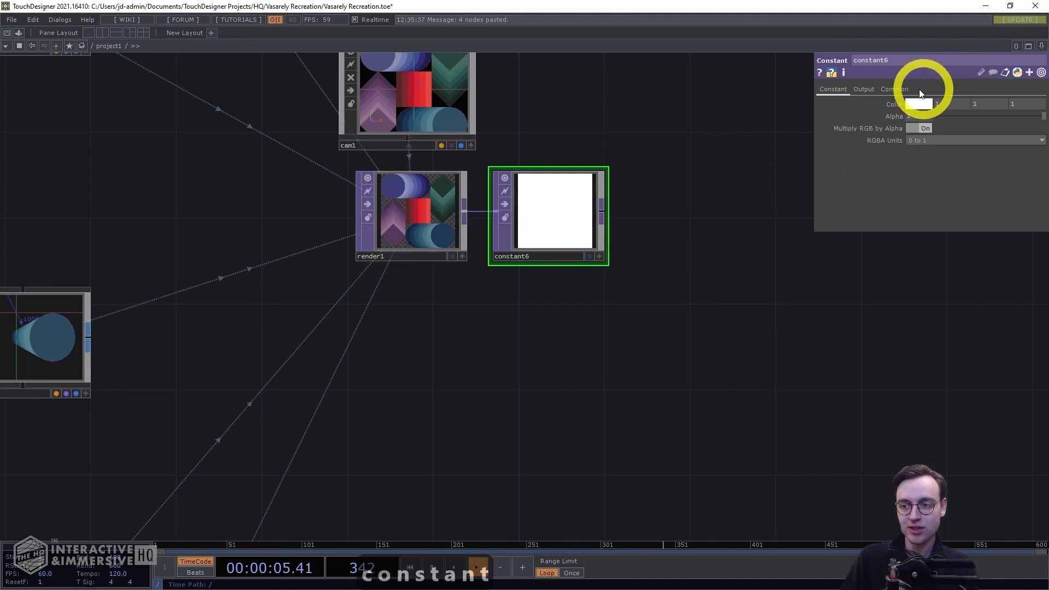
# Set the constant's colour to black, turn on Comp with Input and set the operation to Under
pyautogui.moveTo(896, 103)
pyautogui.mouseDown(button='middle')
pyautogui.moveTo(873, 91)
pyautogui.moveTo(894, 104)
pyautogui.mouseUp(button='middle')
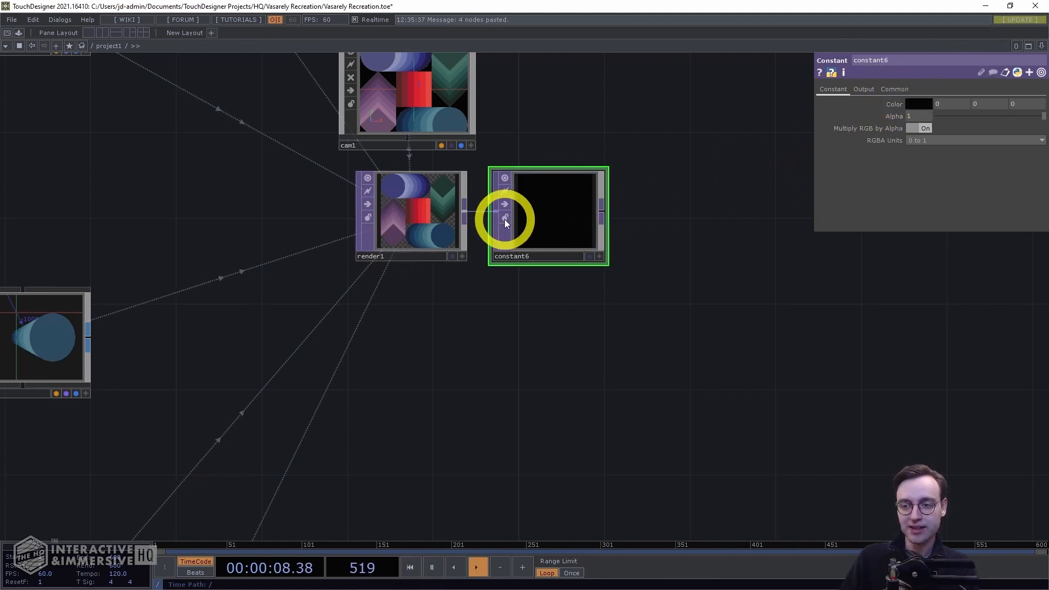
pyautogui.click(863, 89)
pyautogui.click(922, 104)
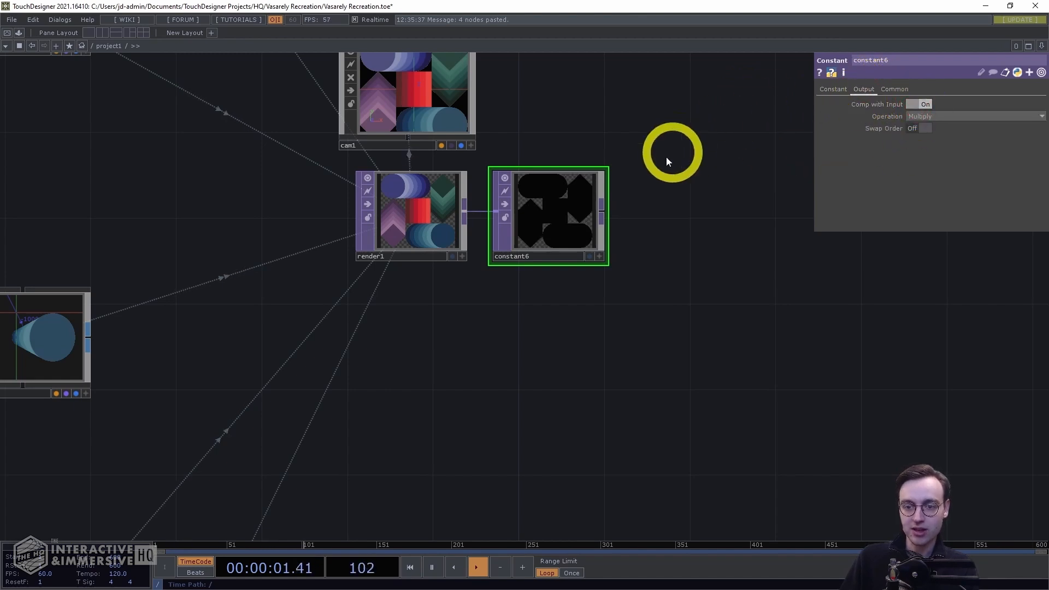
pyautogui.click(961, 115)
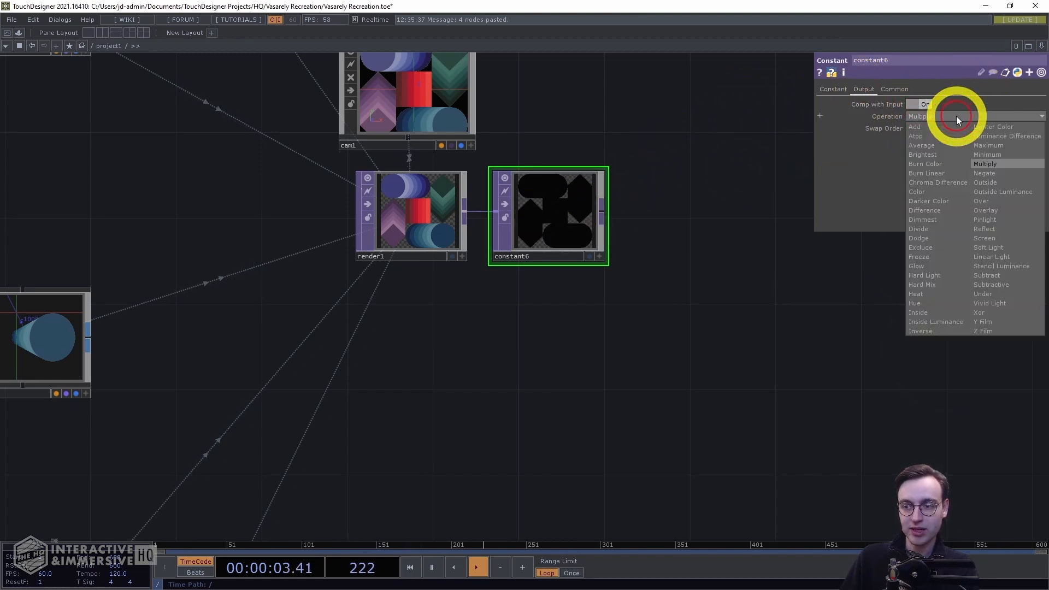
pyautogui.click(981, 294)
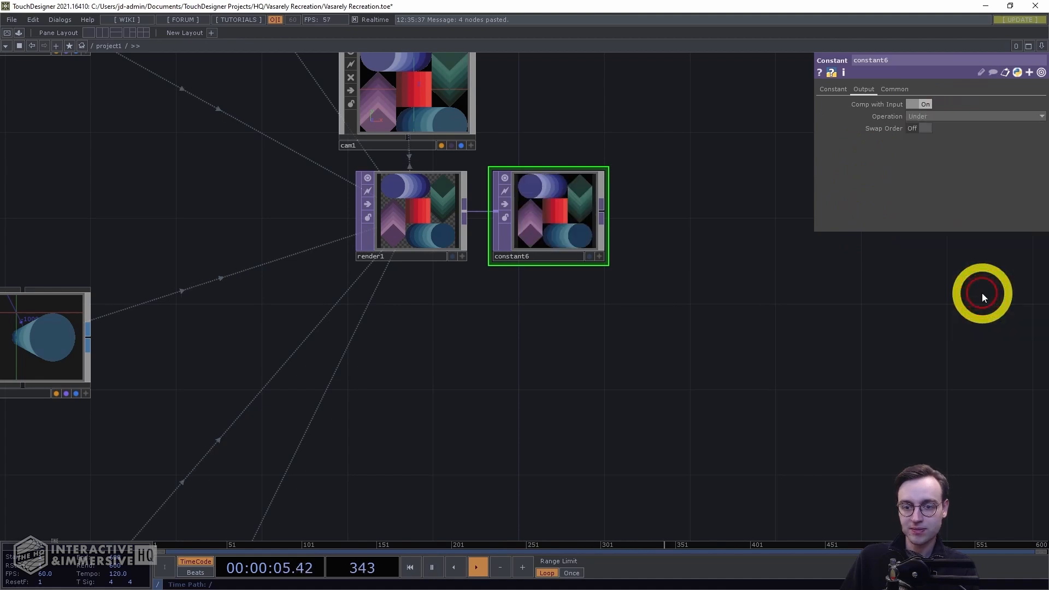
# Append a Null TOP after the constant
pyautogui.moveTo(720, 227); pyautogui.dragTo(658, 222)
pyautogui.hotkey('alt', 'n')
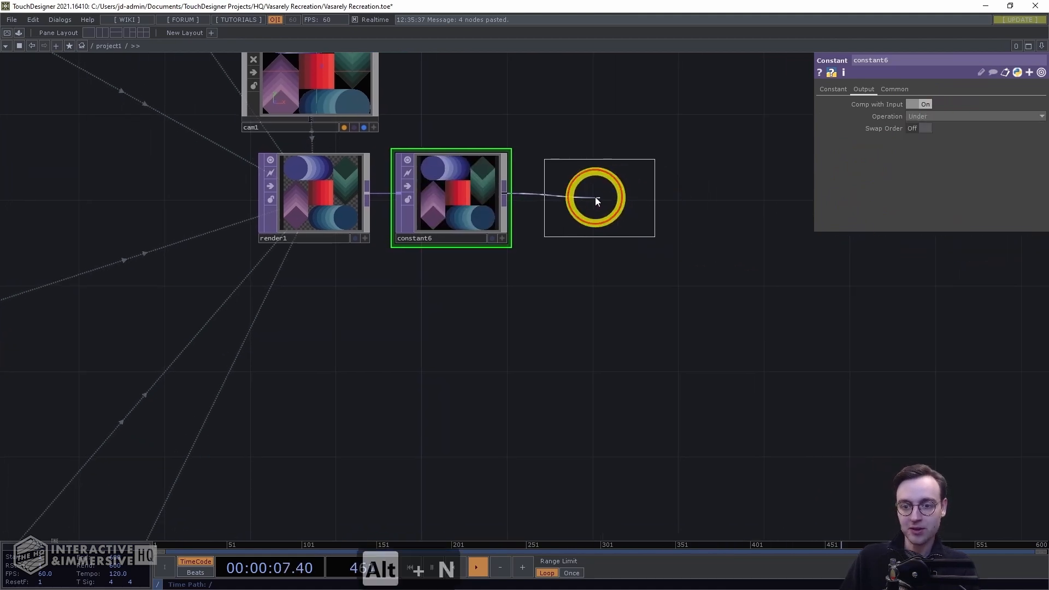
pyautogui.click(595, 197)
pyautogui.moveTo(594, 195); pyautogui.dragTo(571, 206)
# Open the null's output in a separate viewer window and maximize it
pyautogui.rightClick(571, 206)
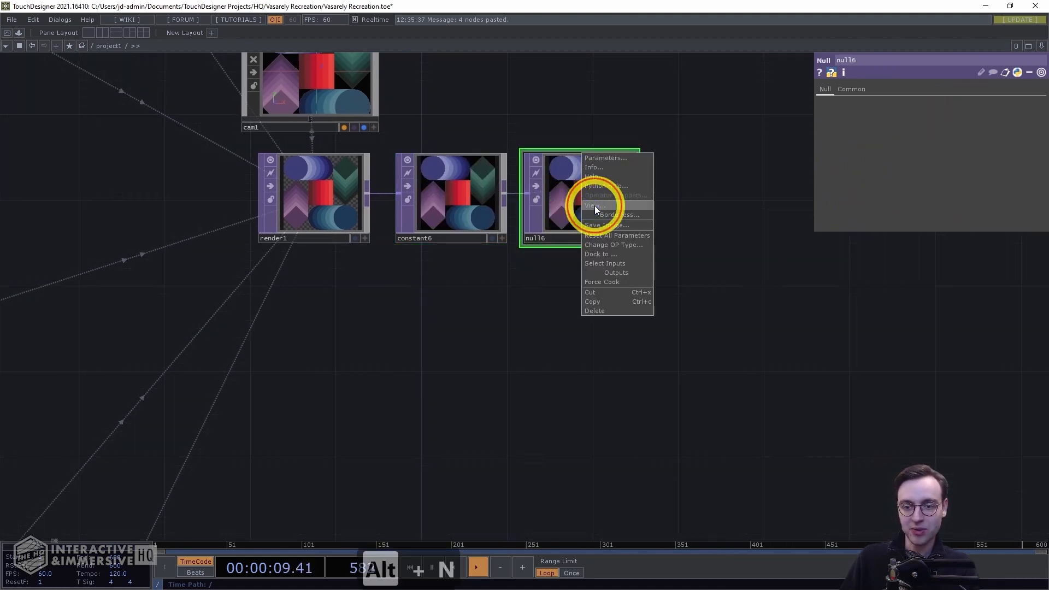
pyautogui.click(594, 205)
pyautogui.doubleClick(488, 13)
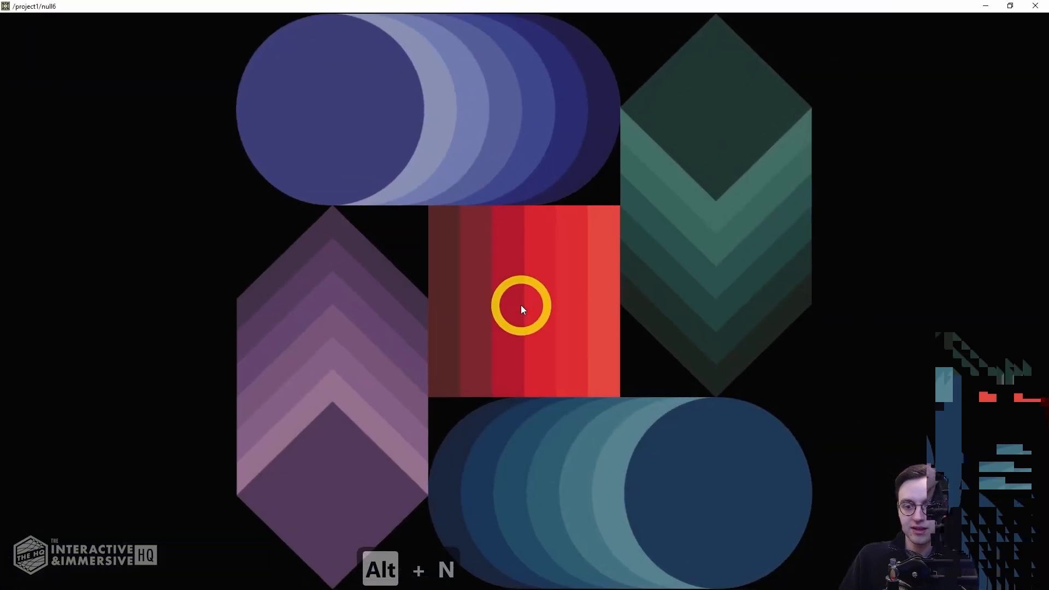